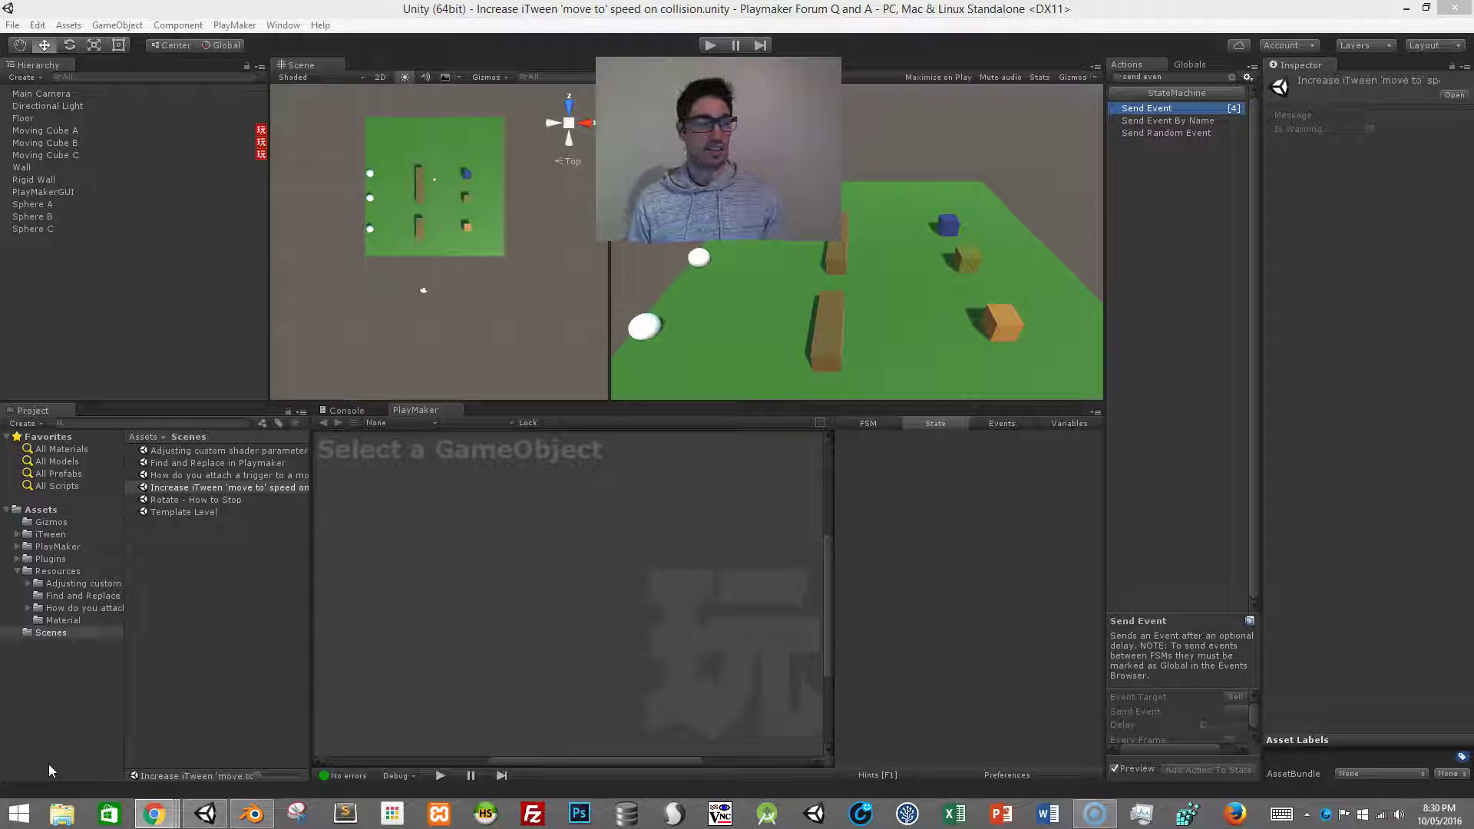
Step: Bring the Playmaker forum thread 'Increase iTween move to speed on collision?' in front of Unity
{"action": "left_click", "coordinate": [49, 747]}
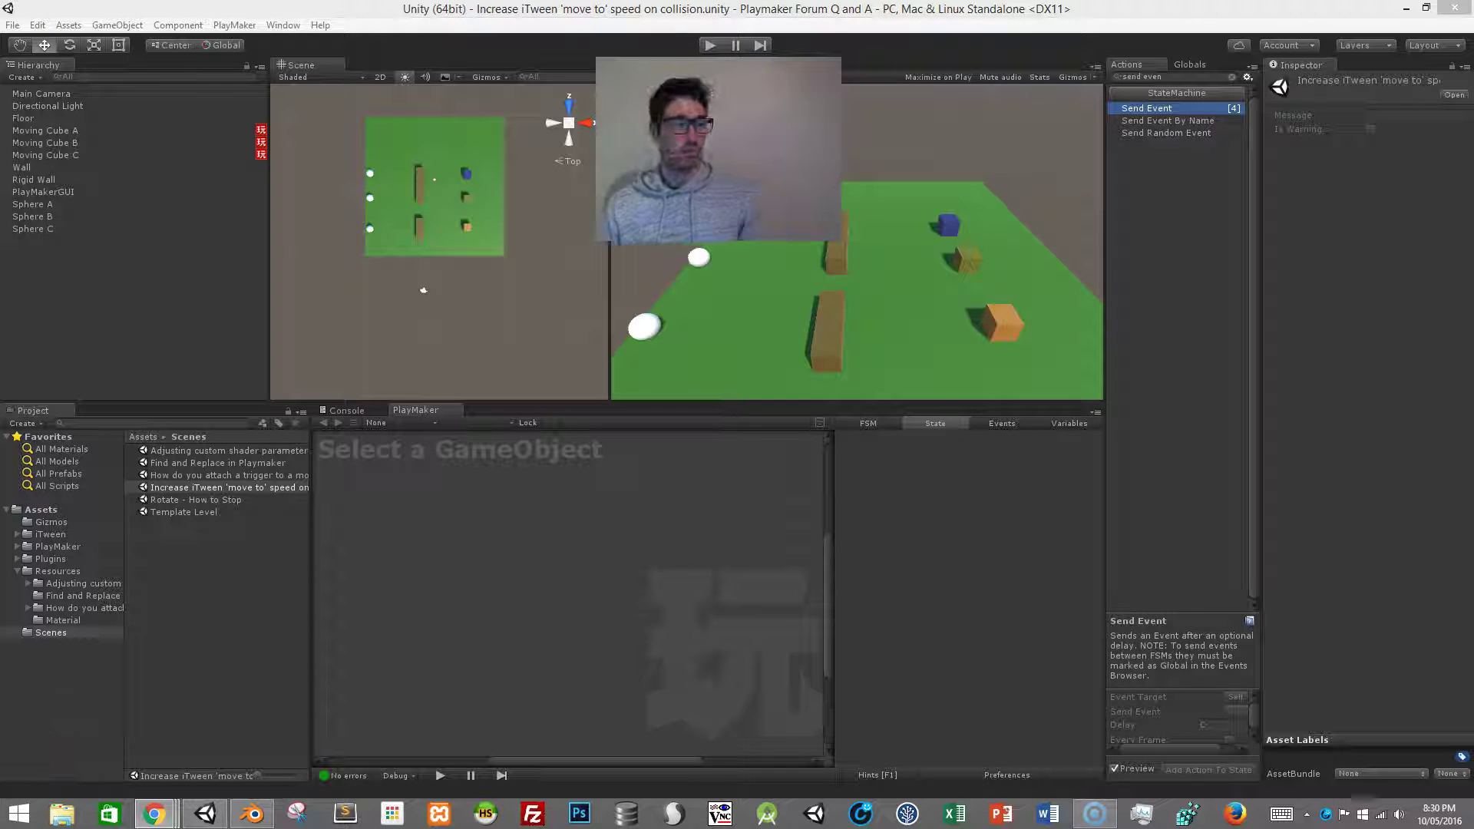
{"action": "key", "text": "alt+Tab"}
Step: Maximize the forum thread, read the question highlighting 'dreadful coding', then return to Unity
{"action": "left_click_drag", "start_coordinate": [77, 206], "coordinate": [763, 2]}
{"action": "scroll", "coordinate": [535, 321], "scroll_direction": "up", "scroll_amount": 5}
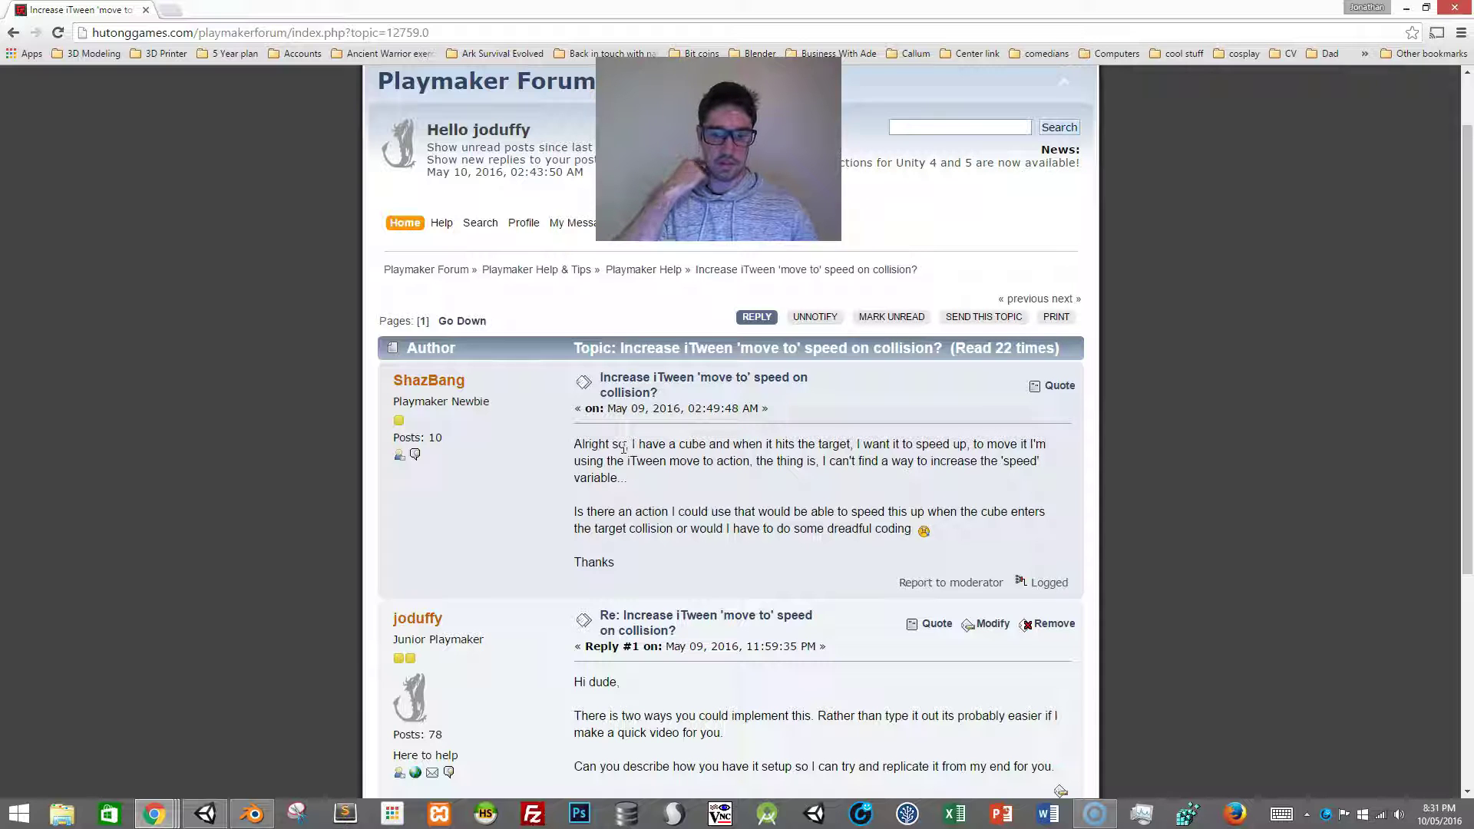
{"action": "scroll", "coordinate": [624, 447], "scroll_direction": "down", "scroll_amount": 2}
{"action": "left_click", "coordinate": [836, 409]}
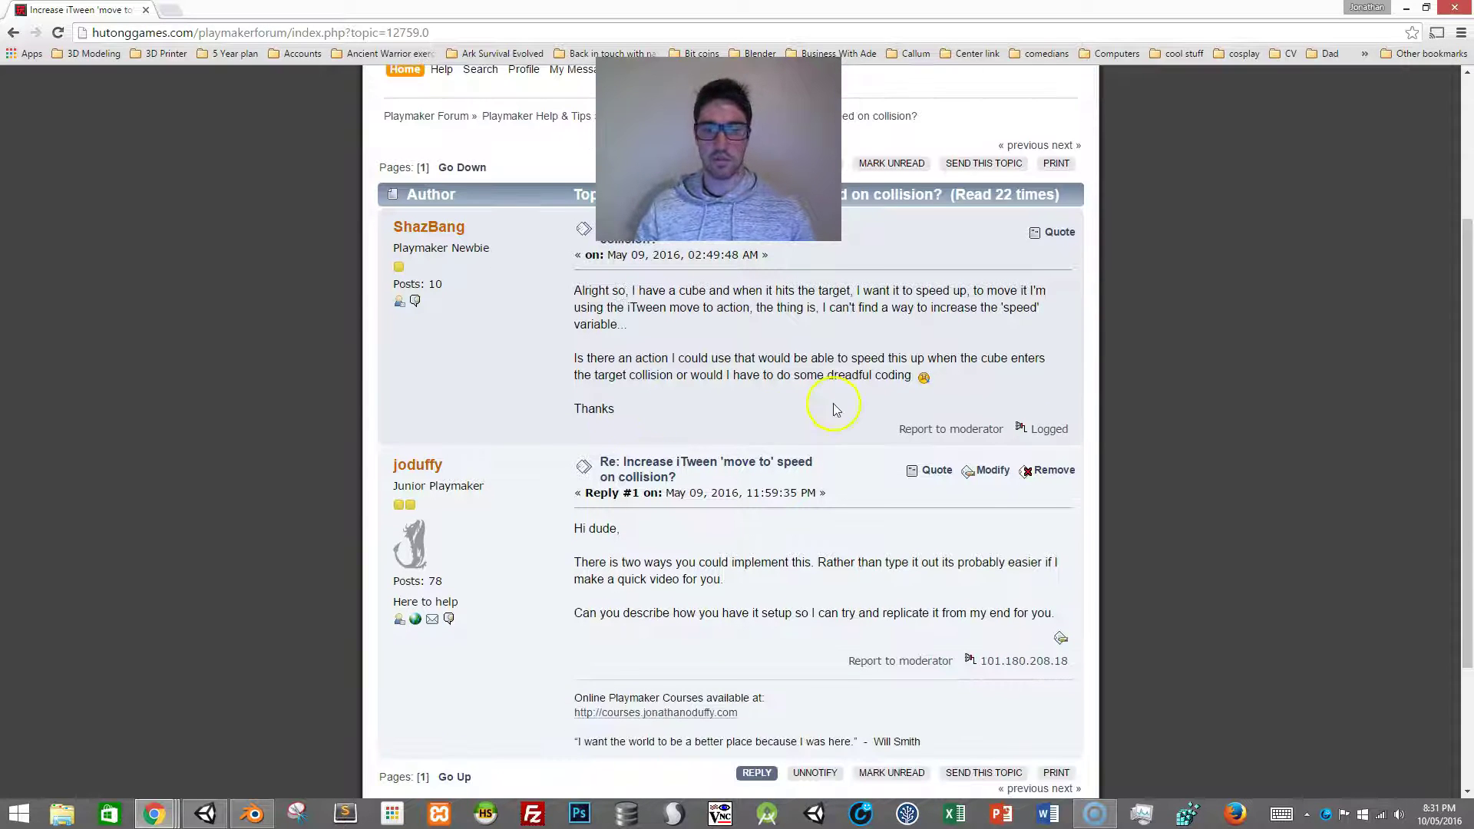
{"action": "left_click_drag", "start_coordinate": [825, 375], "coordinate": [913, 376]}
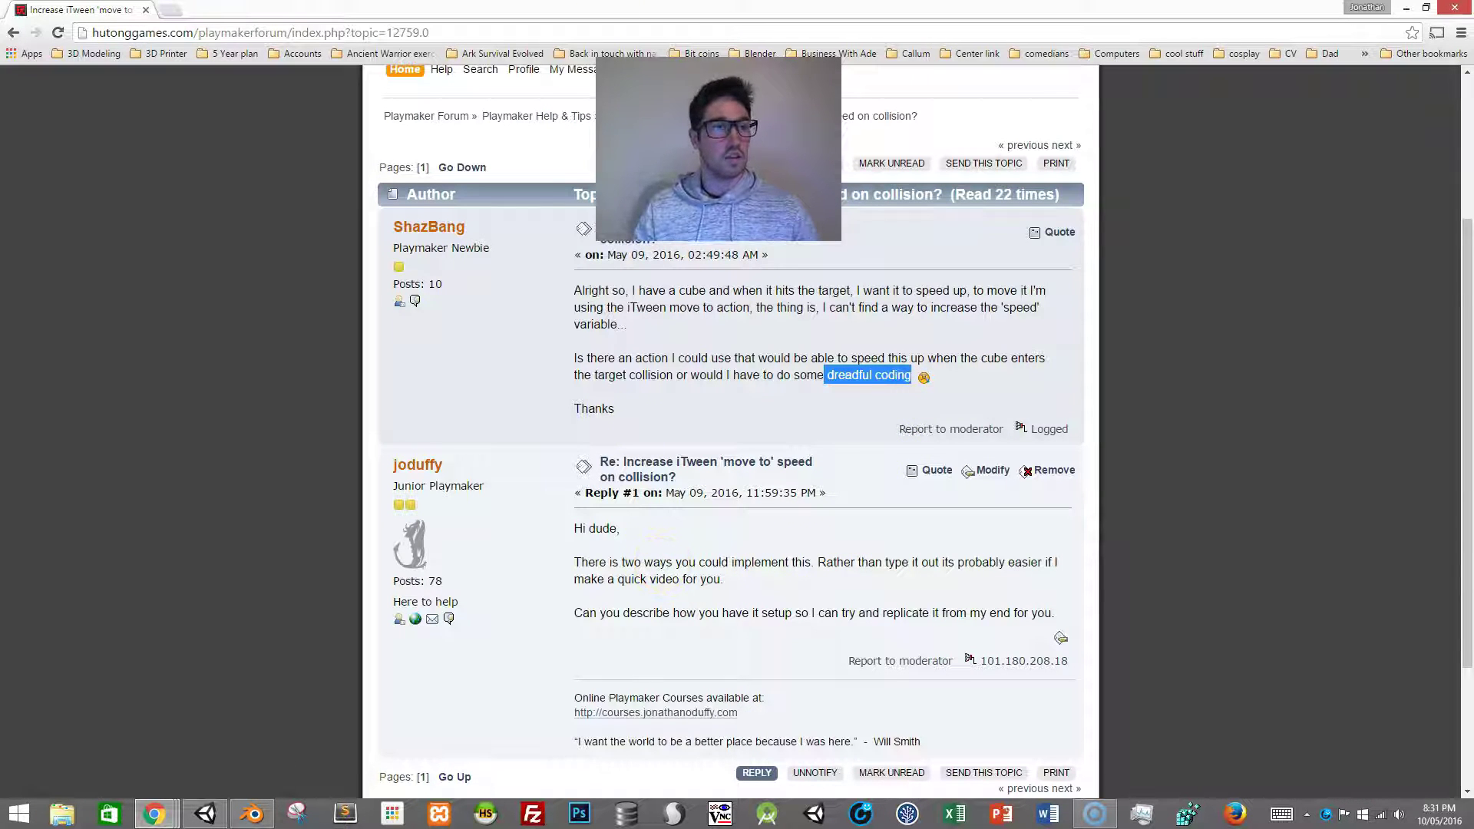
{"action": "left_click_drag", "start_coordinate": [84, 10], "coordinate": [4, 35]}
{"action": "left_click", "coordinate": [233, 209]}
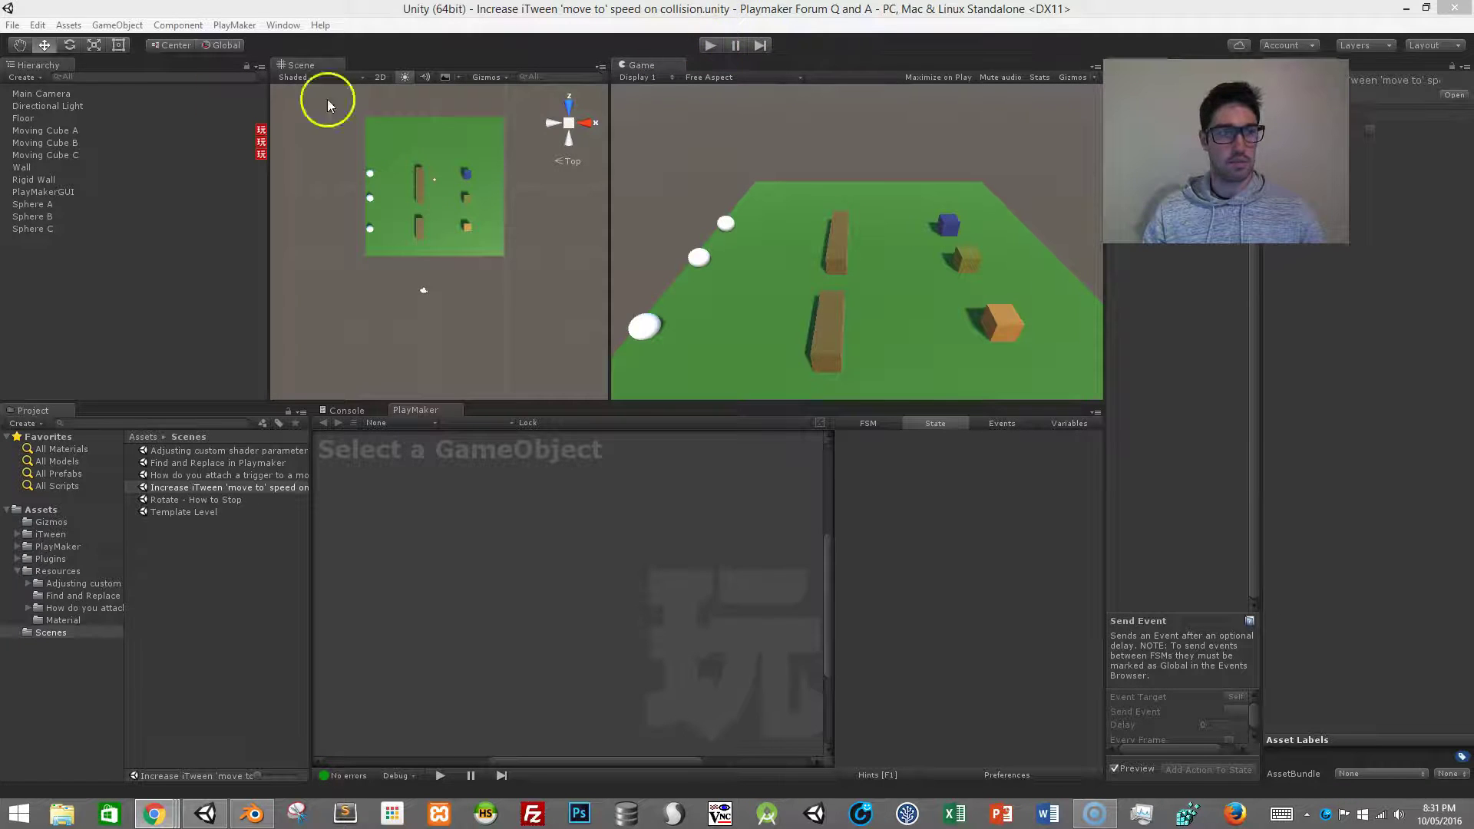
Step: Inspect the FSMs of Moving Cubes A, B and C, then play and stop the scene
{"action": "left_click", "coordinate": [114, 131]}
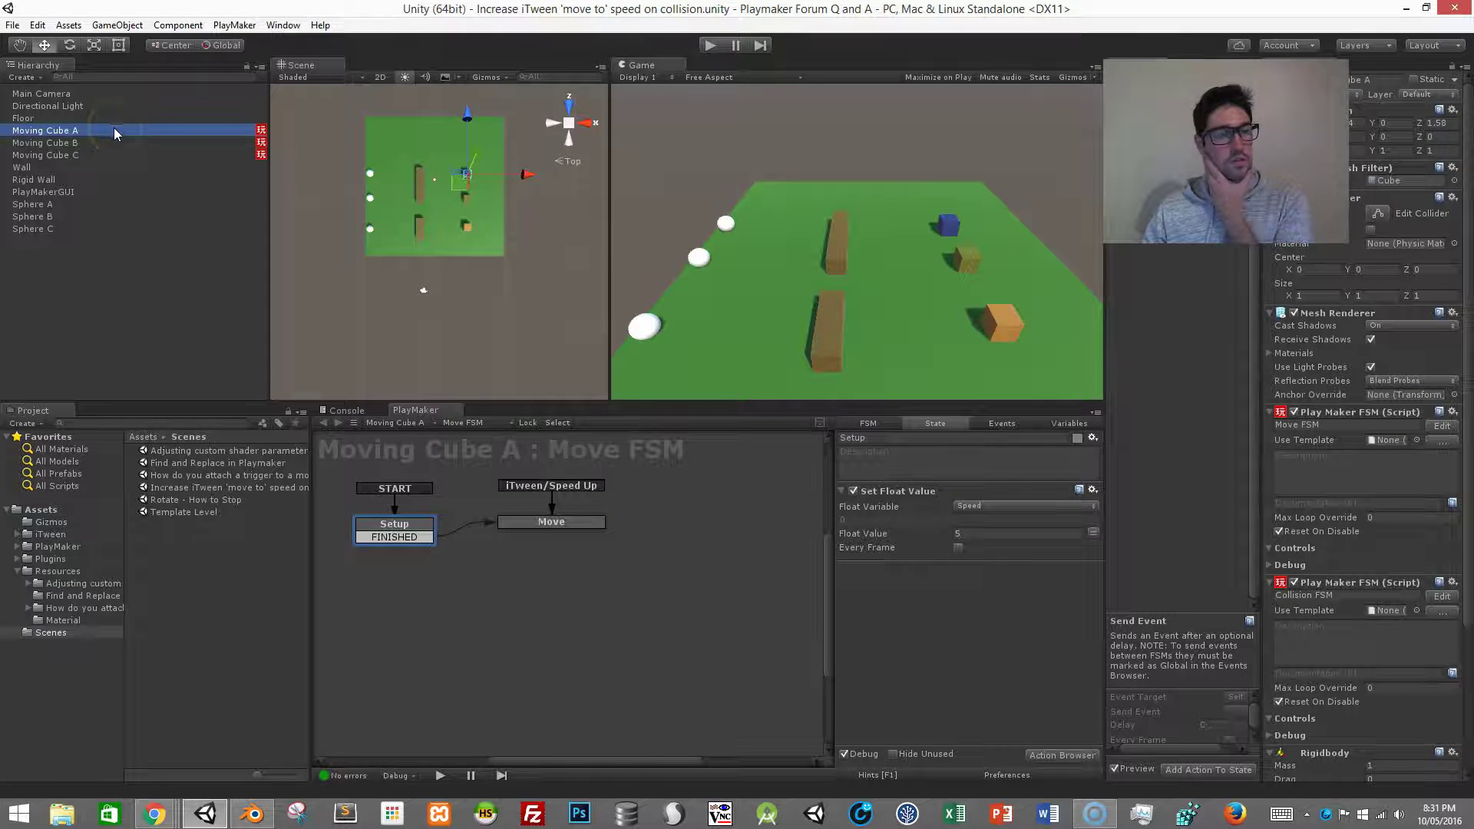
{"action": "left_click", "coordinate": [112, 143]}
{"action": "left_click", "coordinate": [112, 152]}
{"action": "left_click", "coordinate": [123, 132]}
{"action": "key", "text": "Down"}
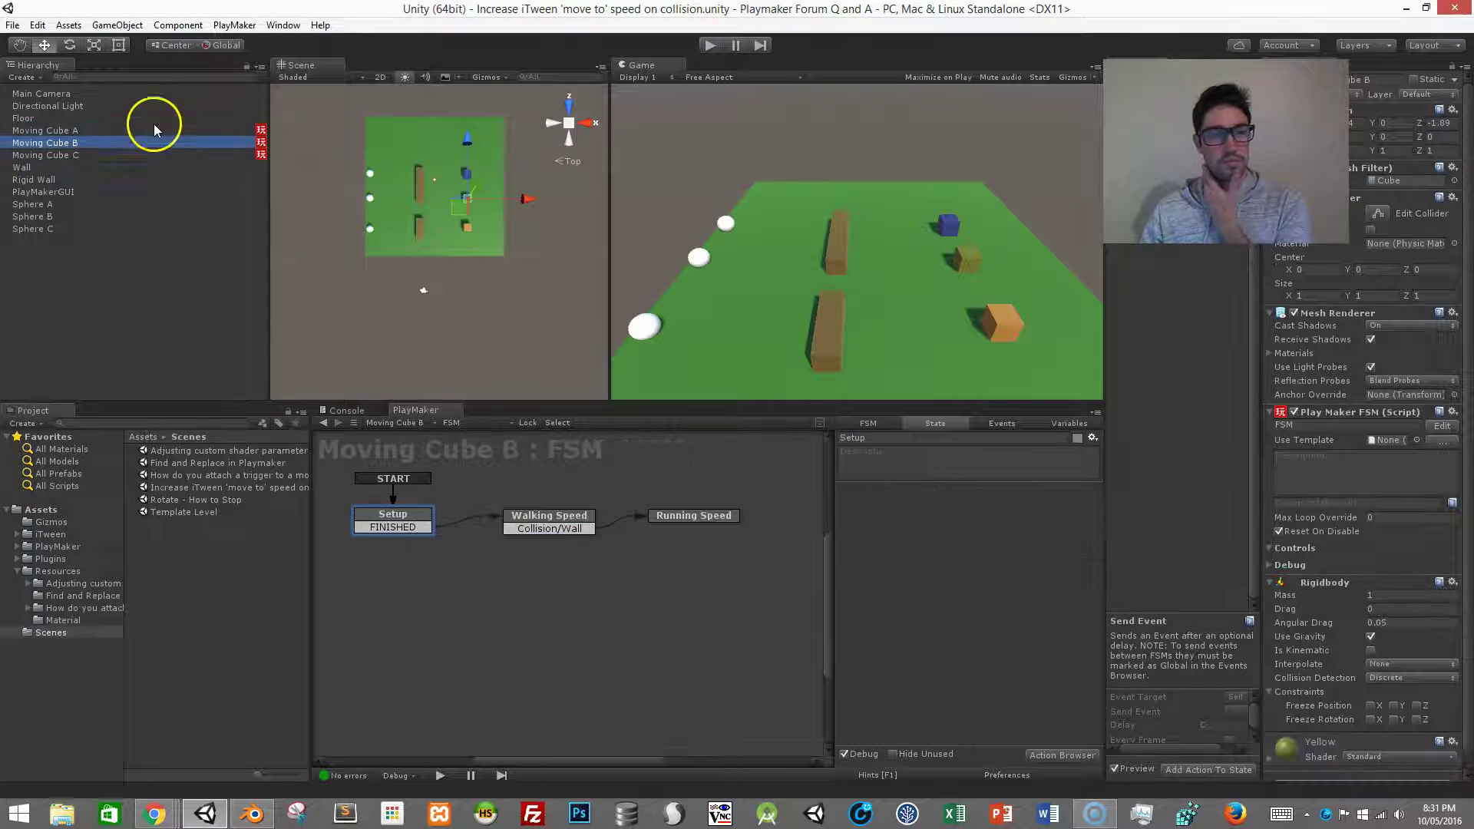
{"action": "left_click", "coordinate": [182, 123]}
{"action": "left_click", "coordinate": [711, 45]}
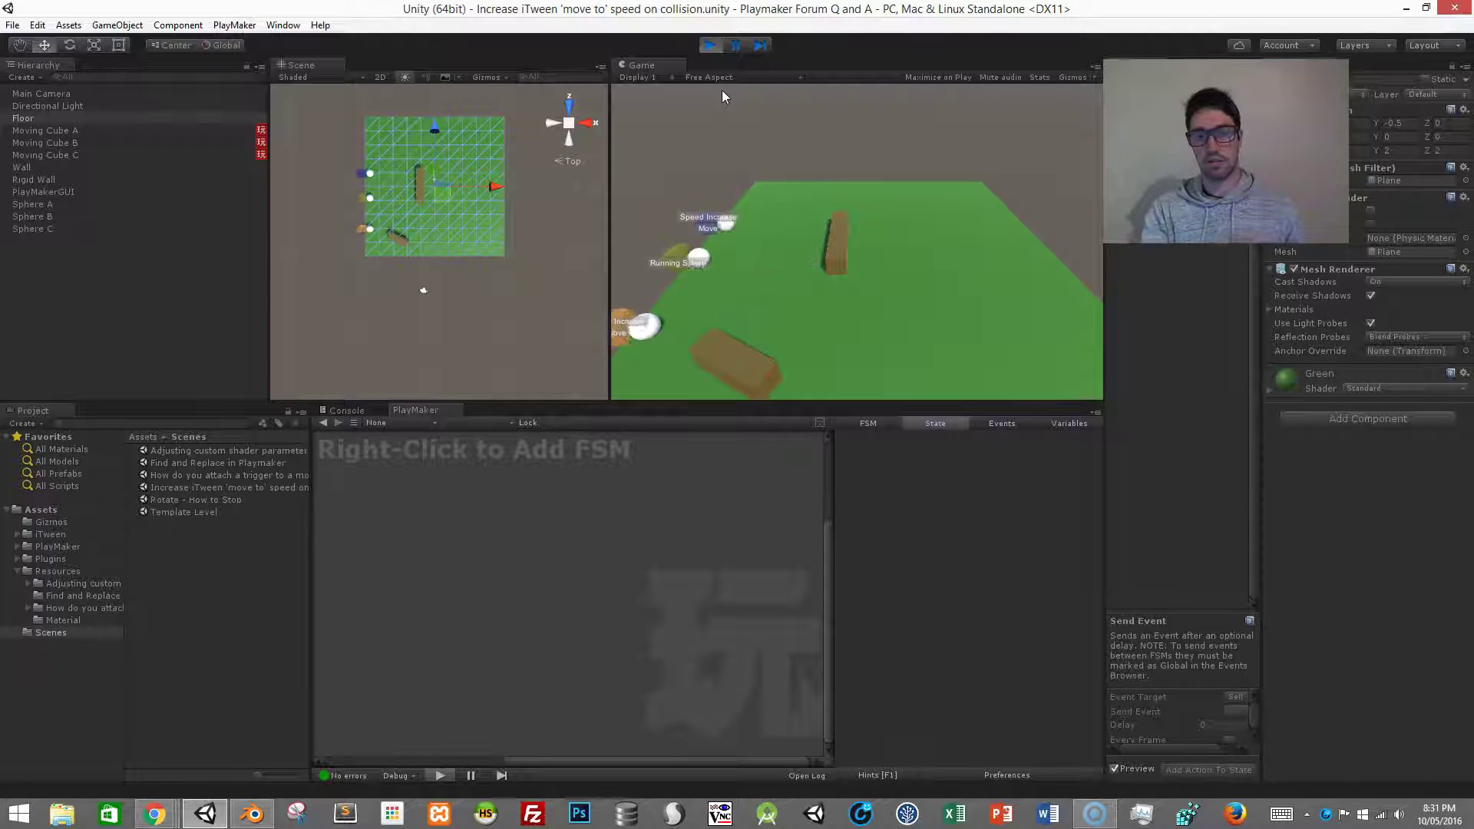
{"action": "left_click", "coordinate": [711, 44]}
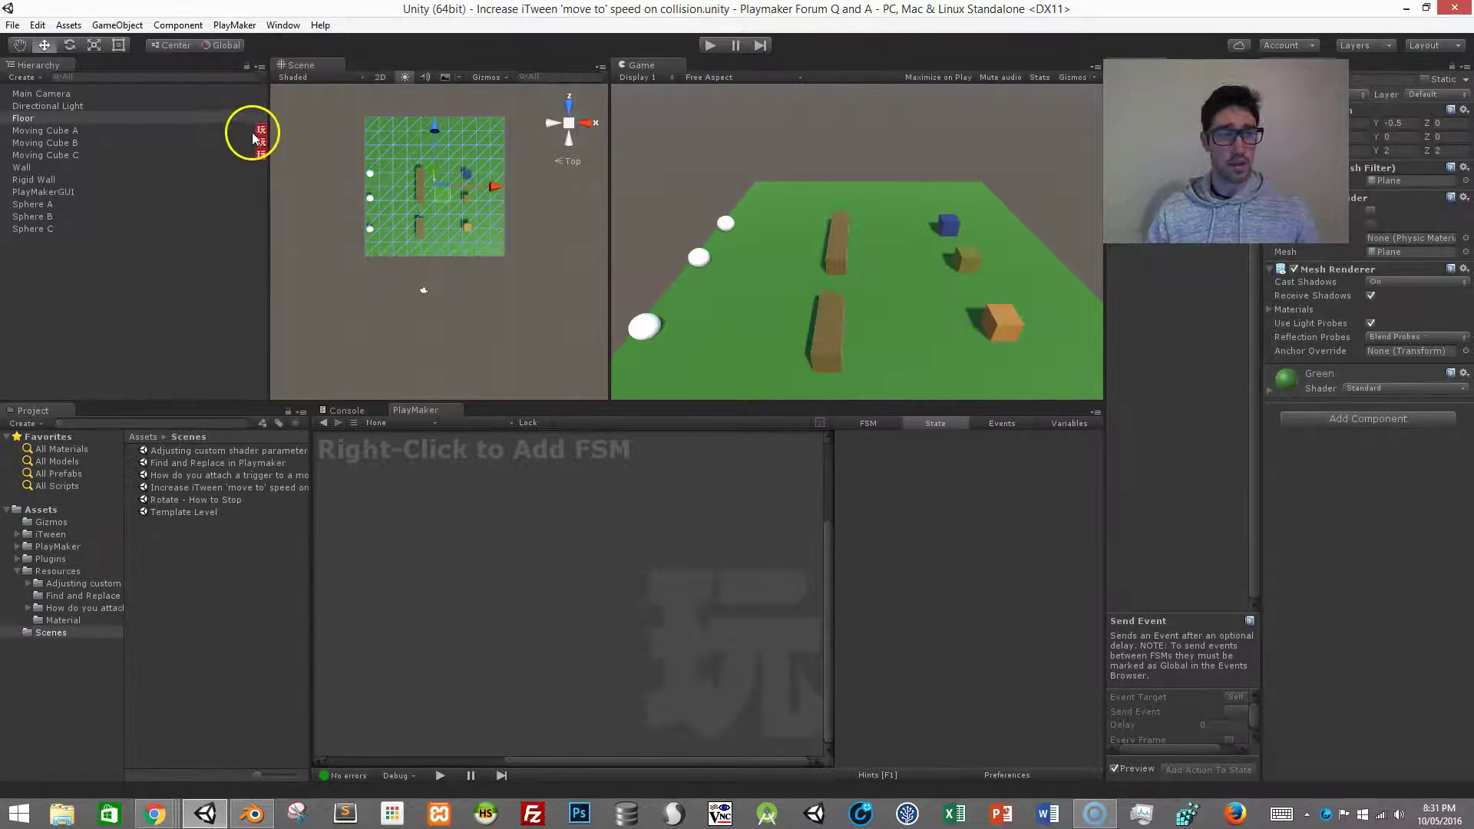
Step: Check the Wall's trigger collider and Moving Cube C's Collision FSM, then run and stop a play-test
{"action": "scroll", "coordinate": [330, 154], "scroll_direction": "up", "scroll_amount": 3}
{"action": "left_click", "coordinate": [408, 149]}
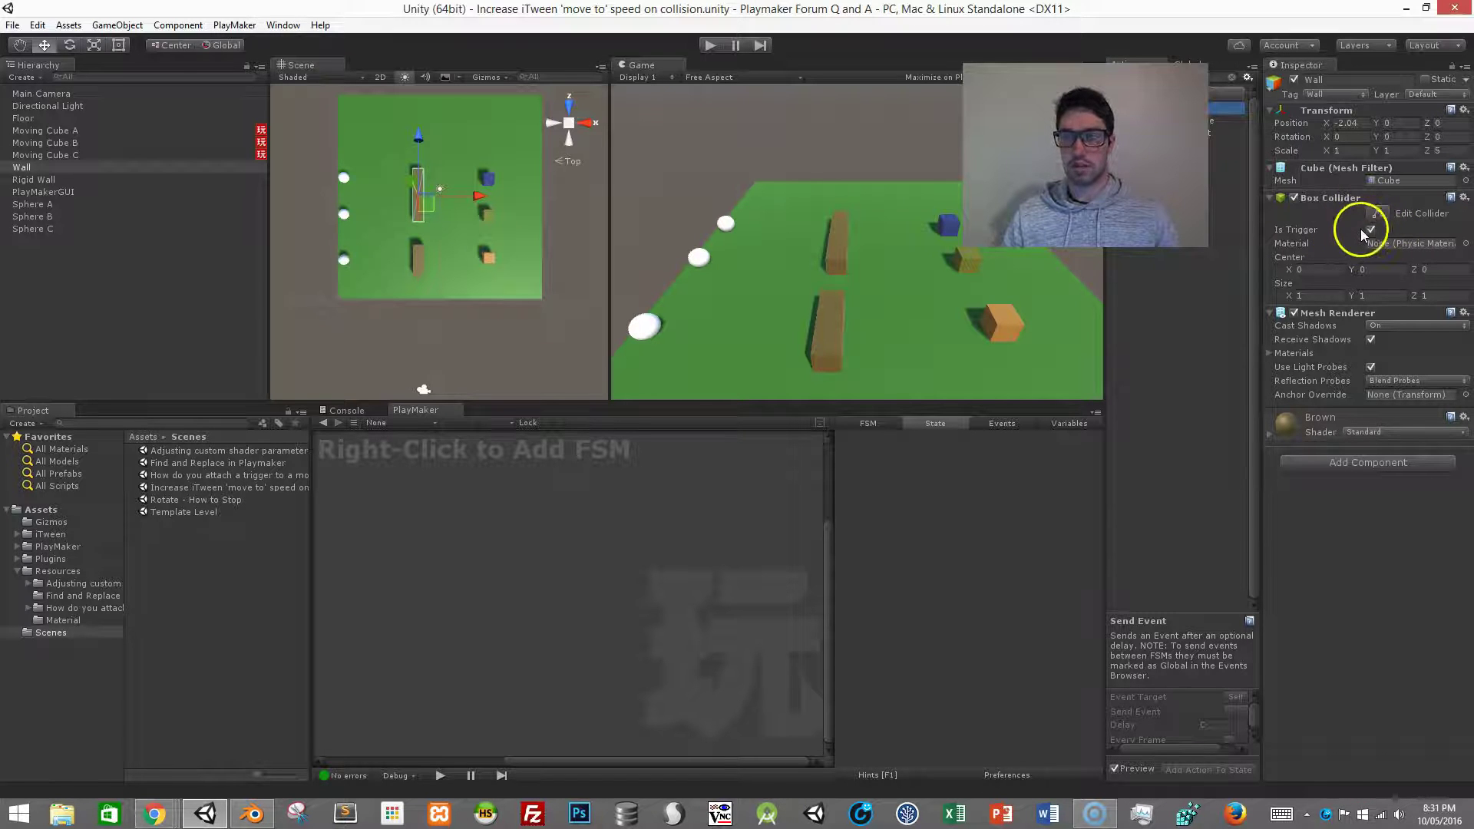
{"action": "left_click", "coordinate": [140, 130]}
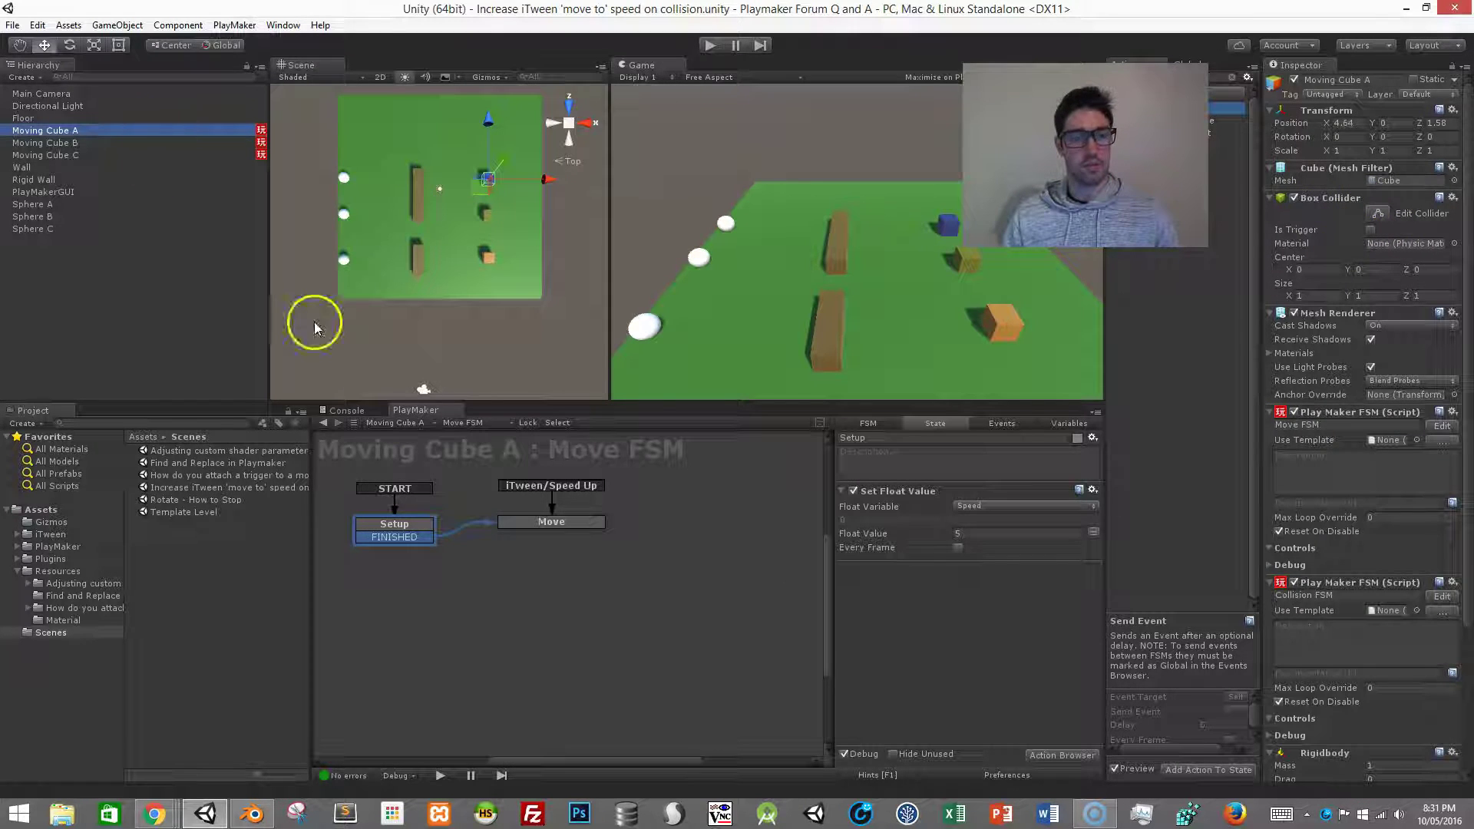
{"action": "left_click", "coordinate": [36, 152]}
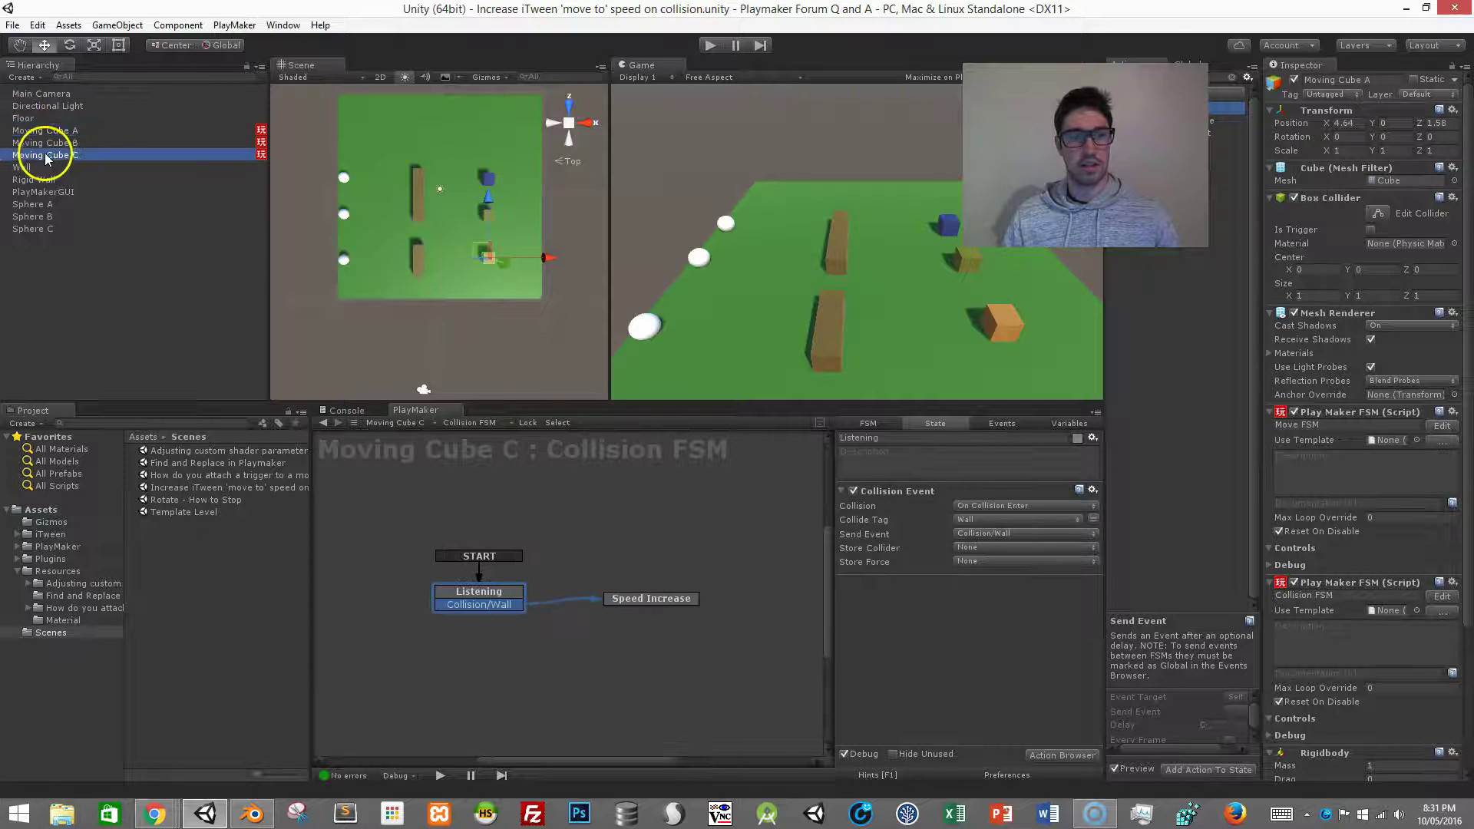
{"action": "left_click", "coordinate": [708, 45]}
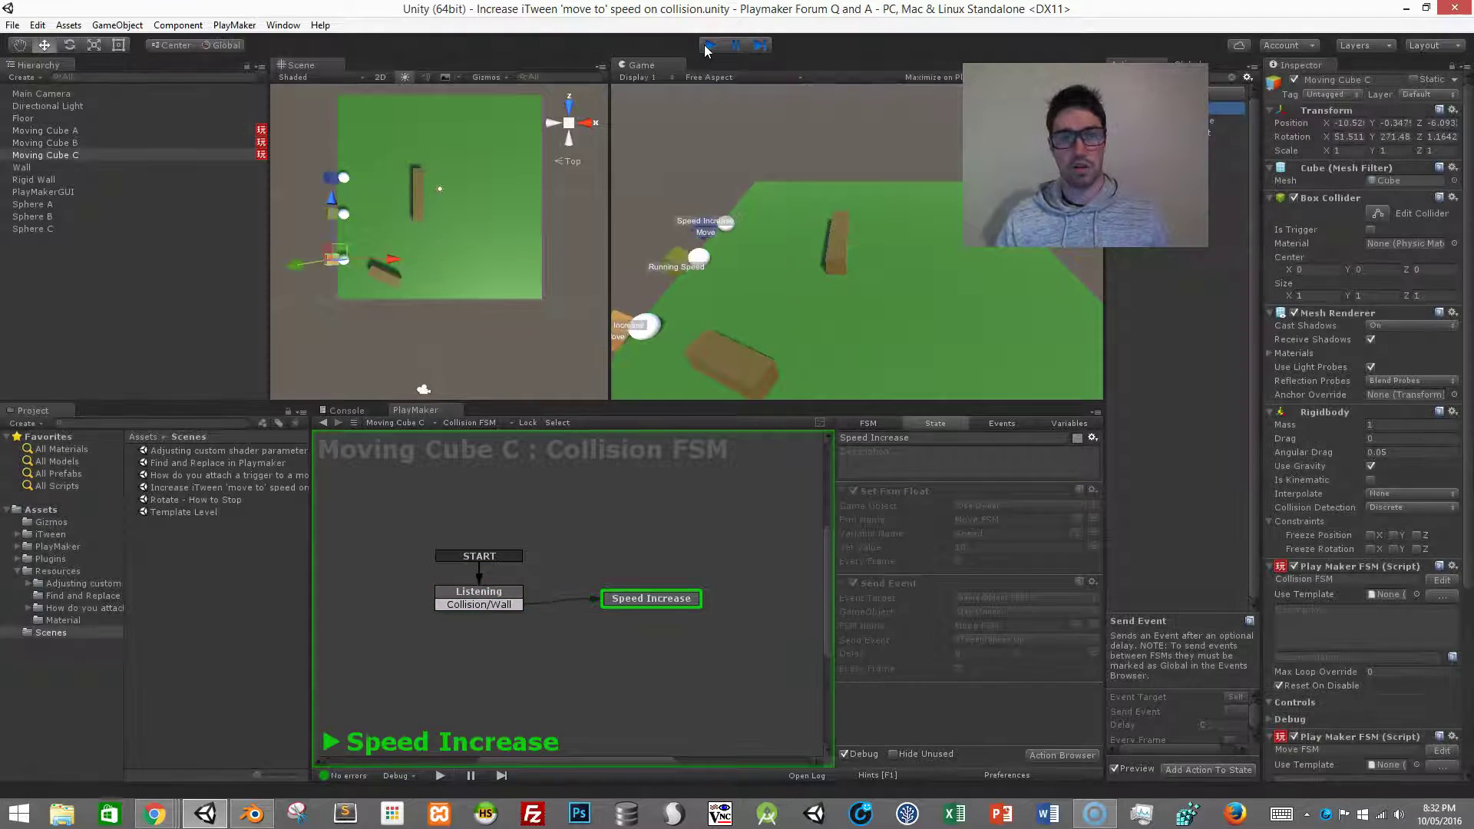
{"action": "left_click", "coordinate": [708, 46]}
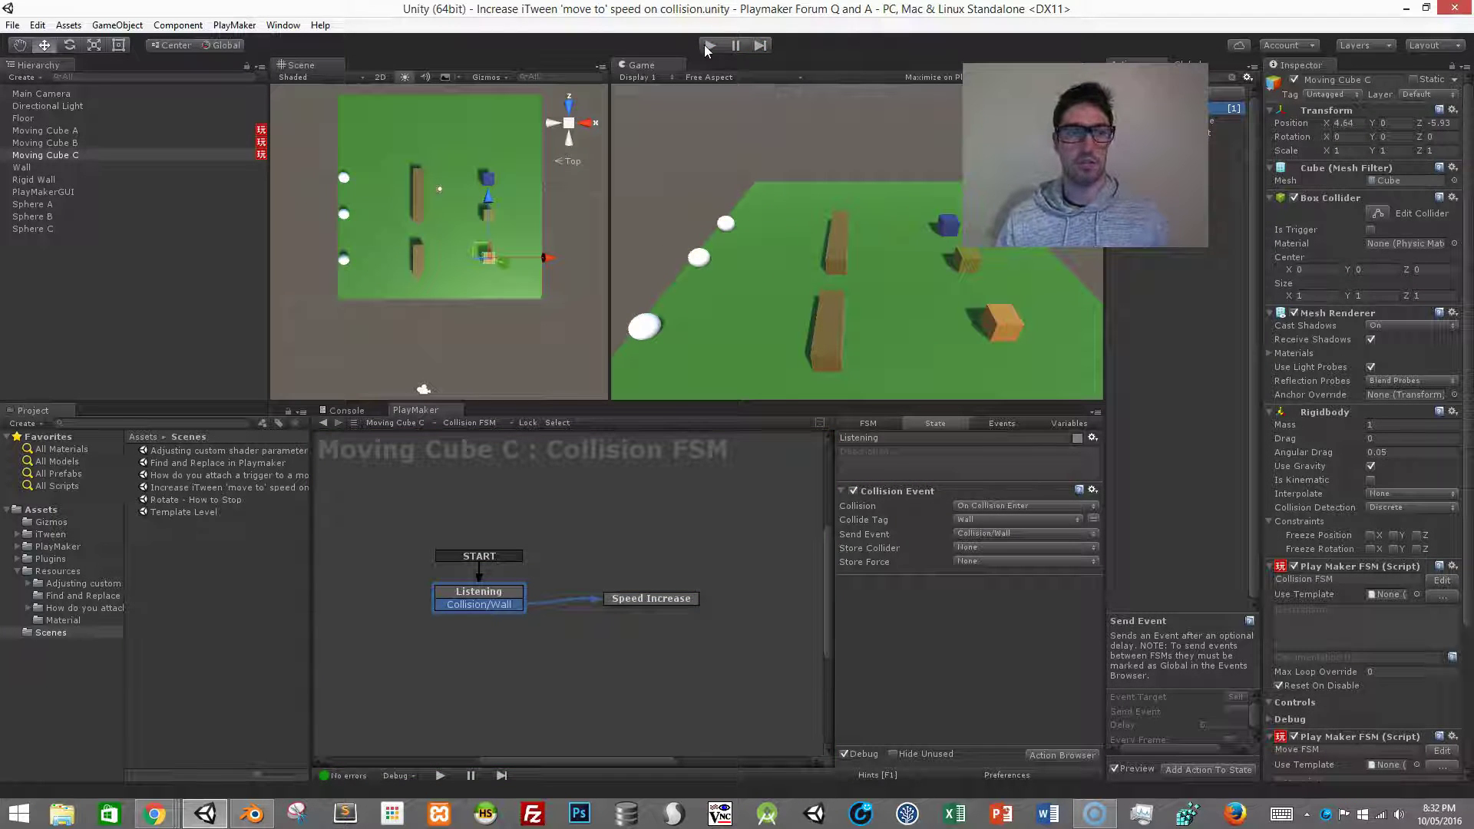
{"action": "left_click", "coordinate": [121, 154]}
{"action": "left_click", "coordinate": [137, 133]}
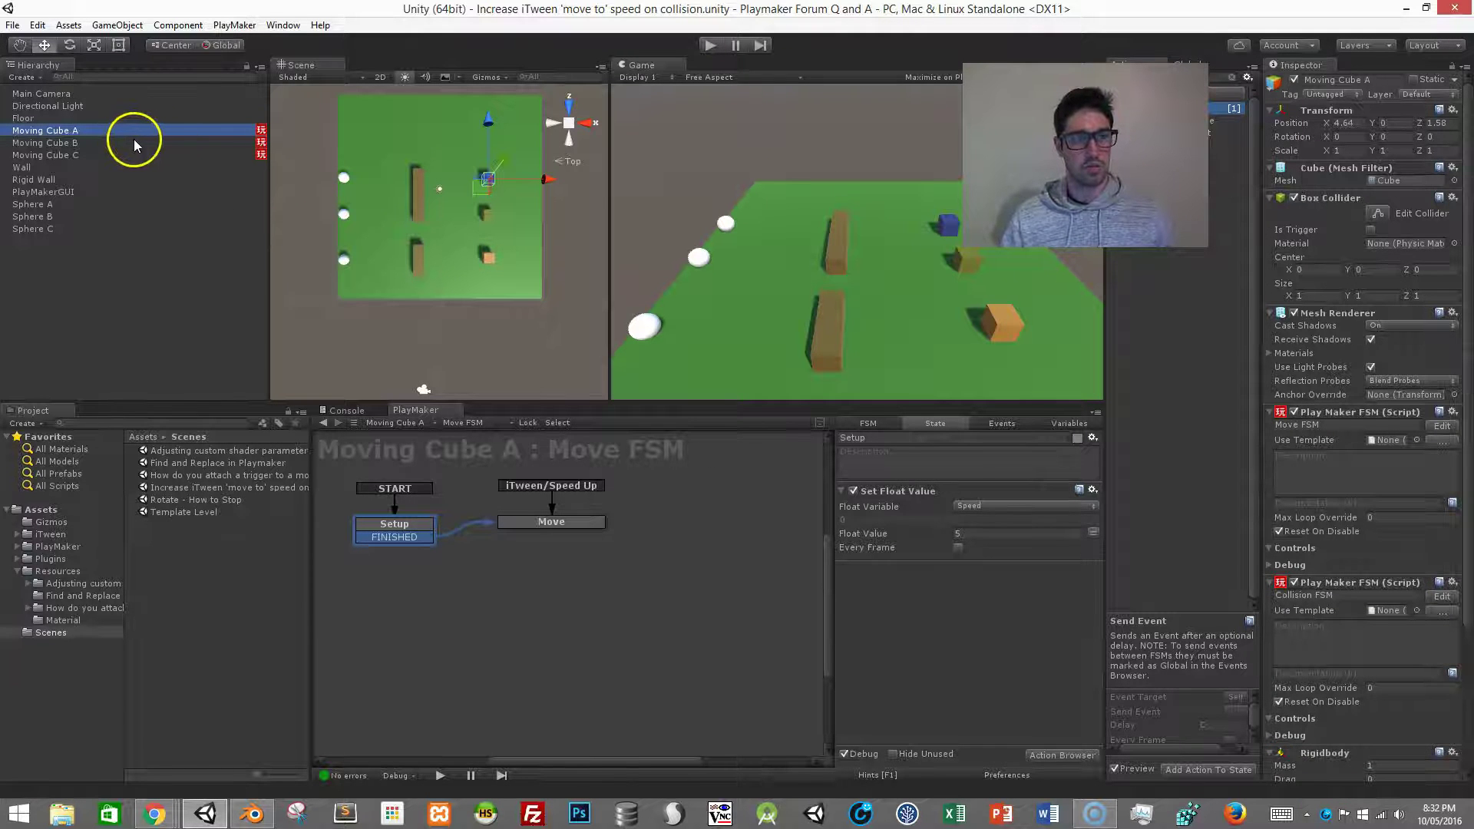
Step: On Moving Cube A's Move FSM, inspect the Move state's iTween Move To, the Speed variable and Setup's Set Float Value
{"action": "left_click", "coordinate": [490, 423]}
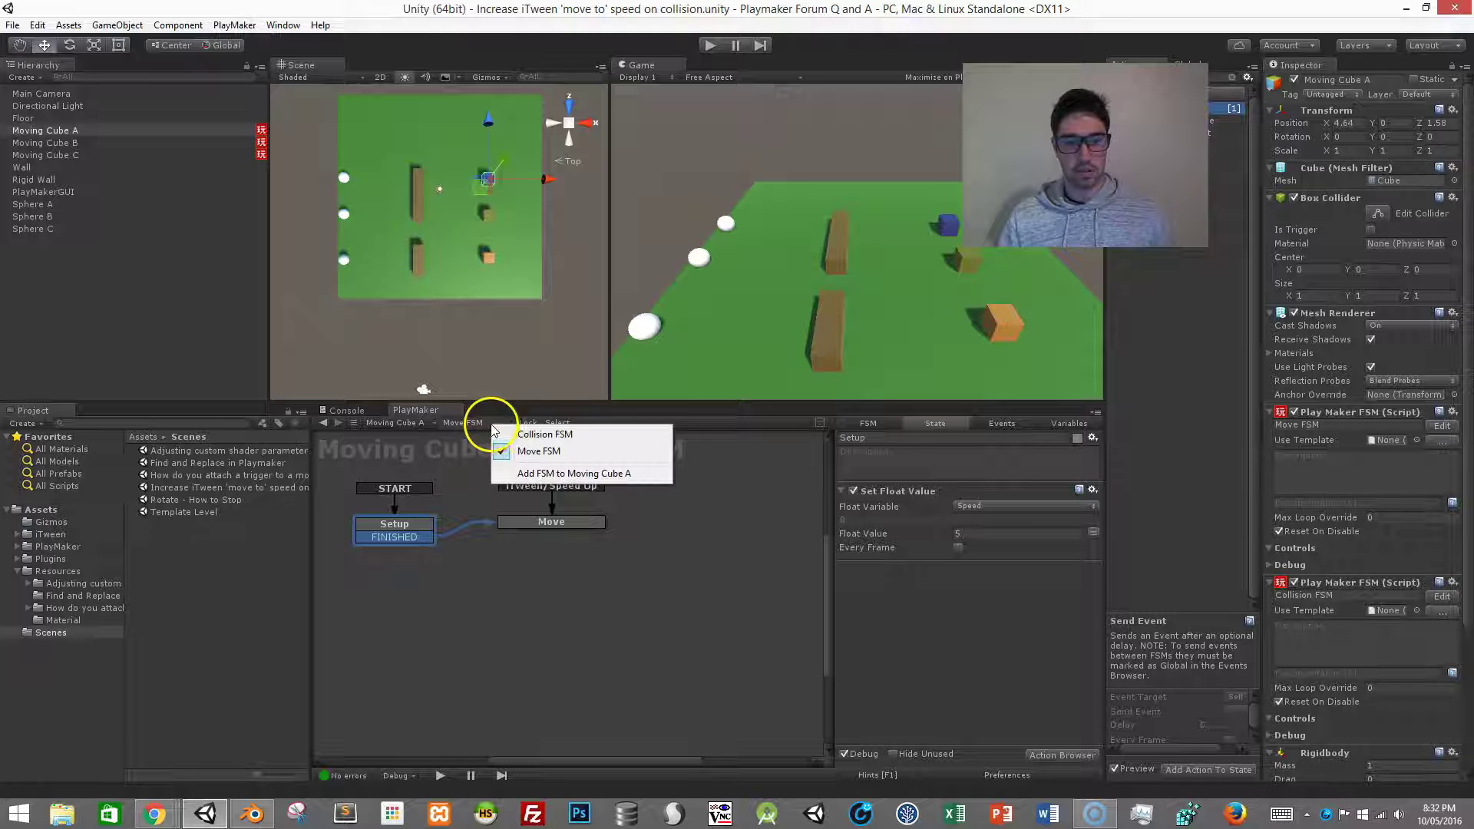
{"action": "left_click", "coordinate": [503, 449]}
{"action": "middle_click_drag", "start_coordinate": [502, 521], "coordinate": [582, 551]}
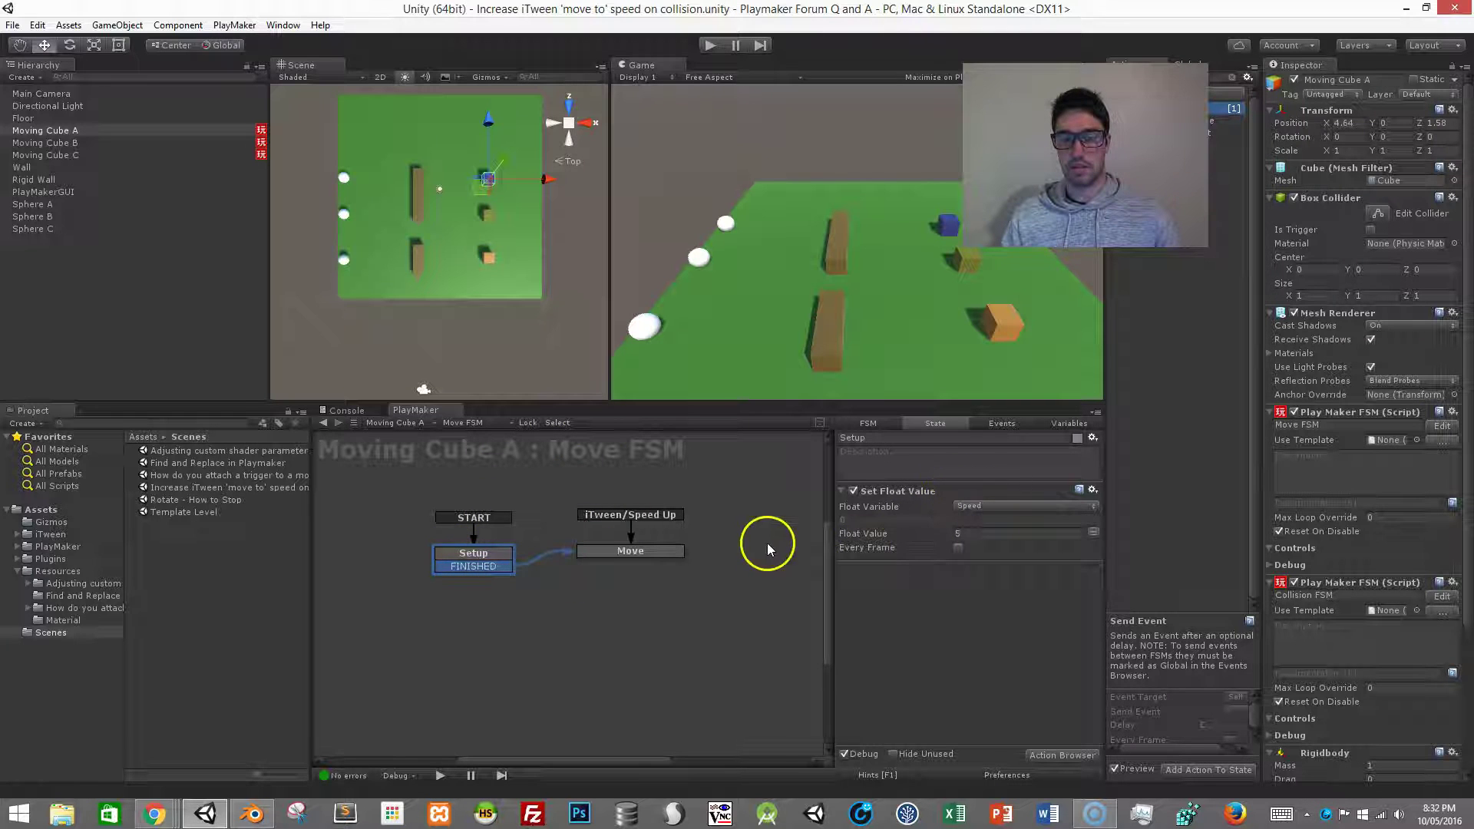
{"action": "left_click", "coordinate": [676, 554]}
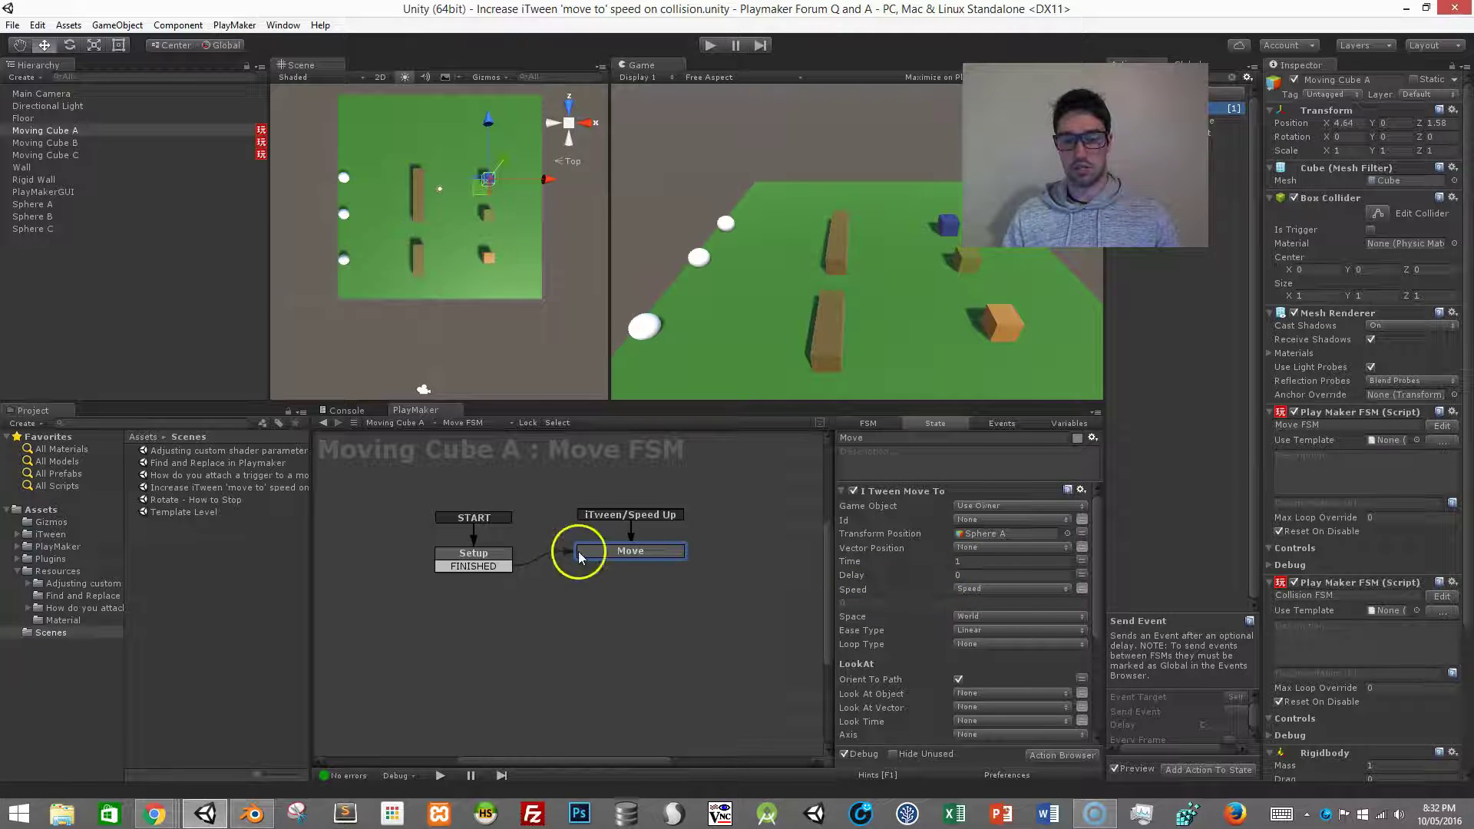
{"action": "left_click", "coordinate": [1072, 426]}
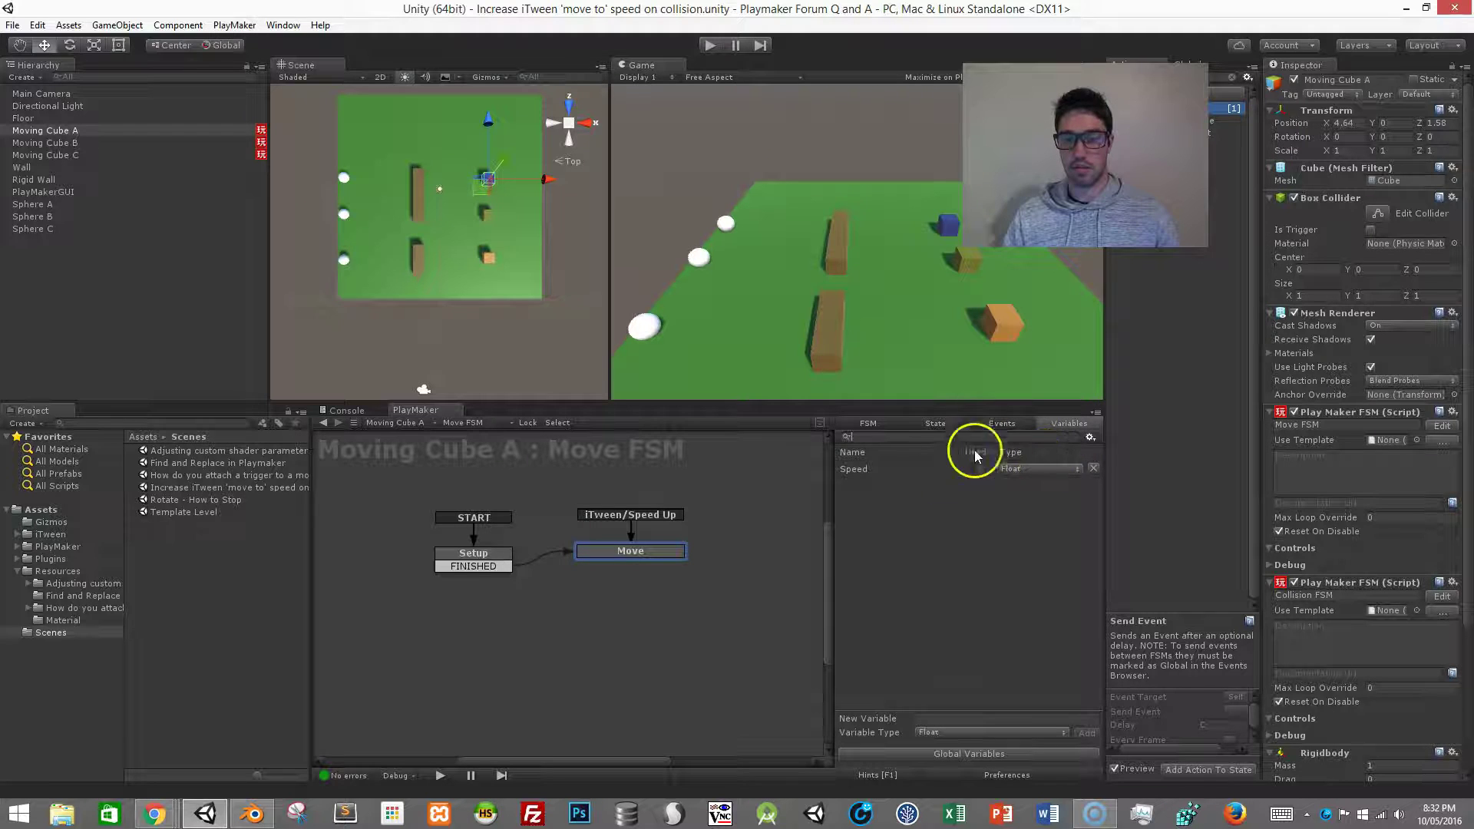
{"action": "left_click", "coordinate": [951, 427]}
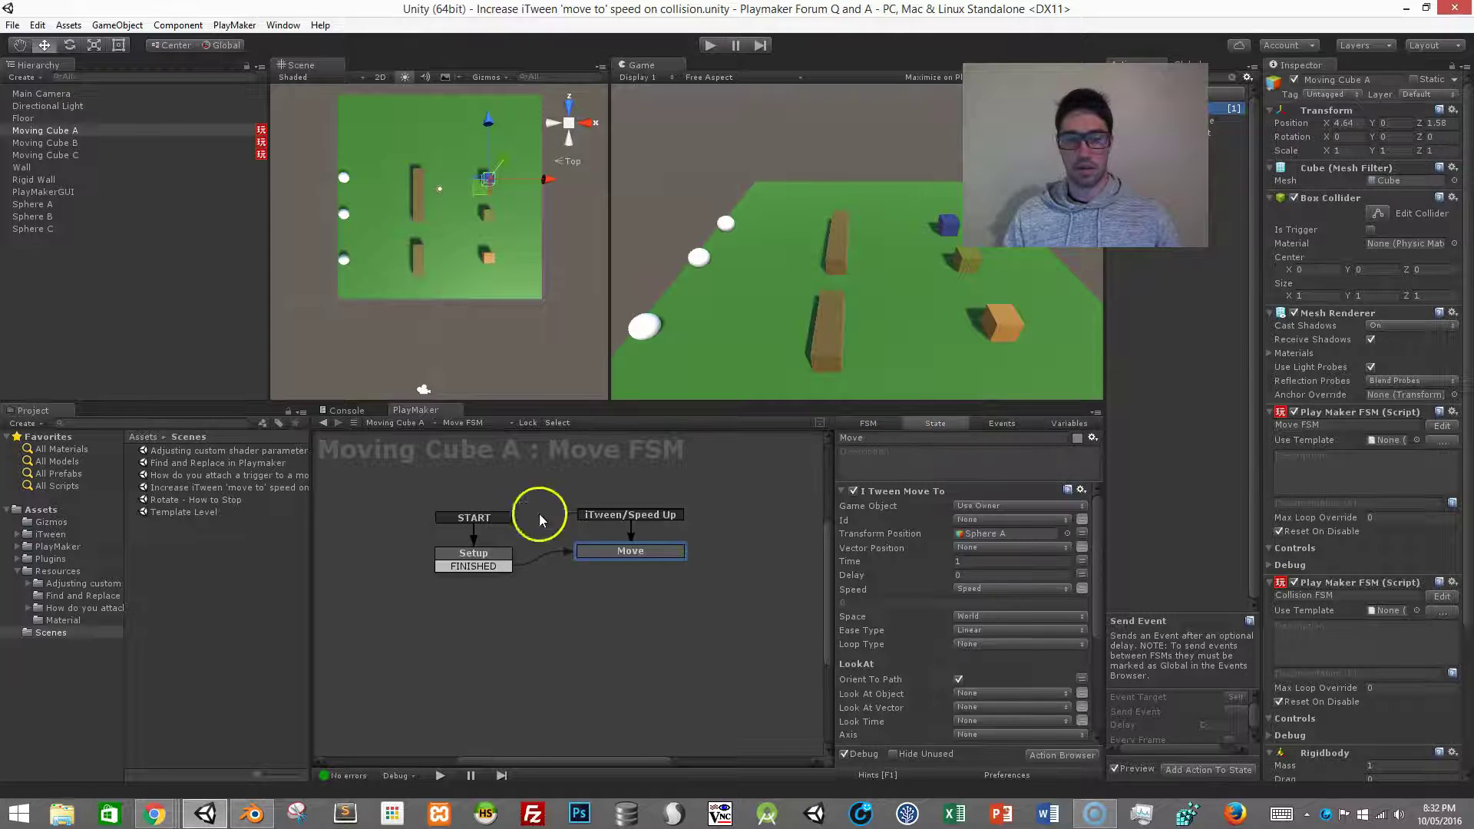
{"action": "left_click", "coordinate": [484, 551]}
{"action": "left_click", "coordinate": [656, 548]}
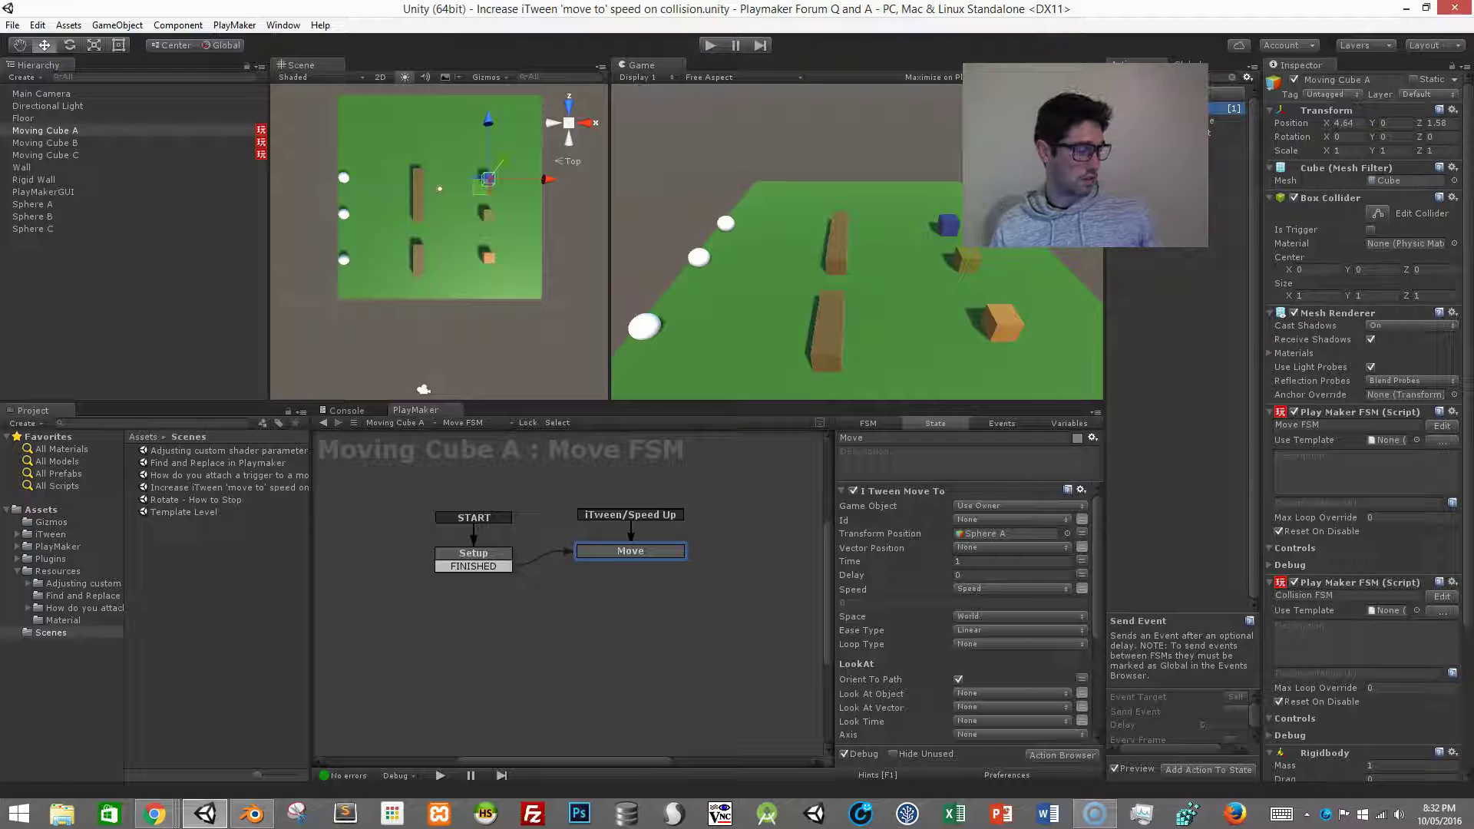
Step: Highlight 'iTween move to' in the forum question, then hide the browser to return to Unity
{"action": "left_click", "coordinate": [154, 814]}
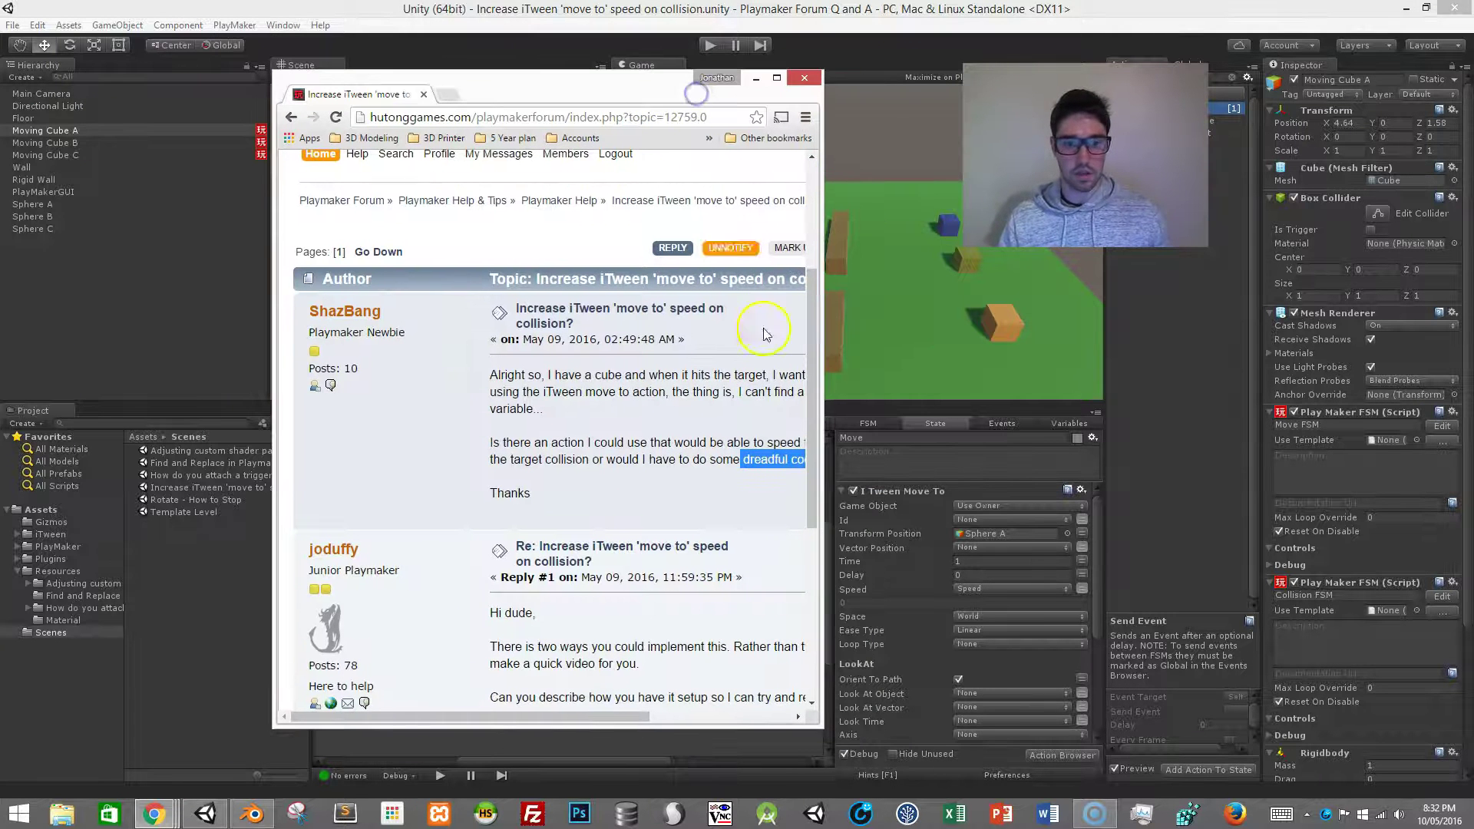
{"action": "left_click_drag", "start_coordinate": [542, 392], "coordinate": [639, 391]}
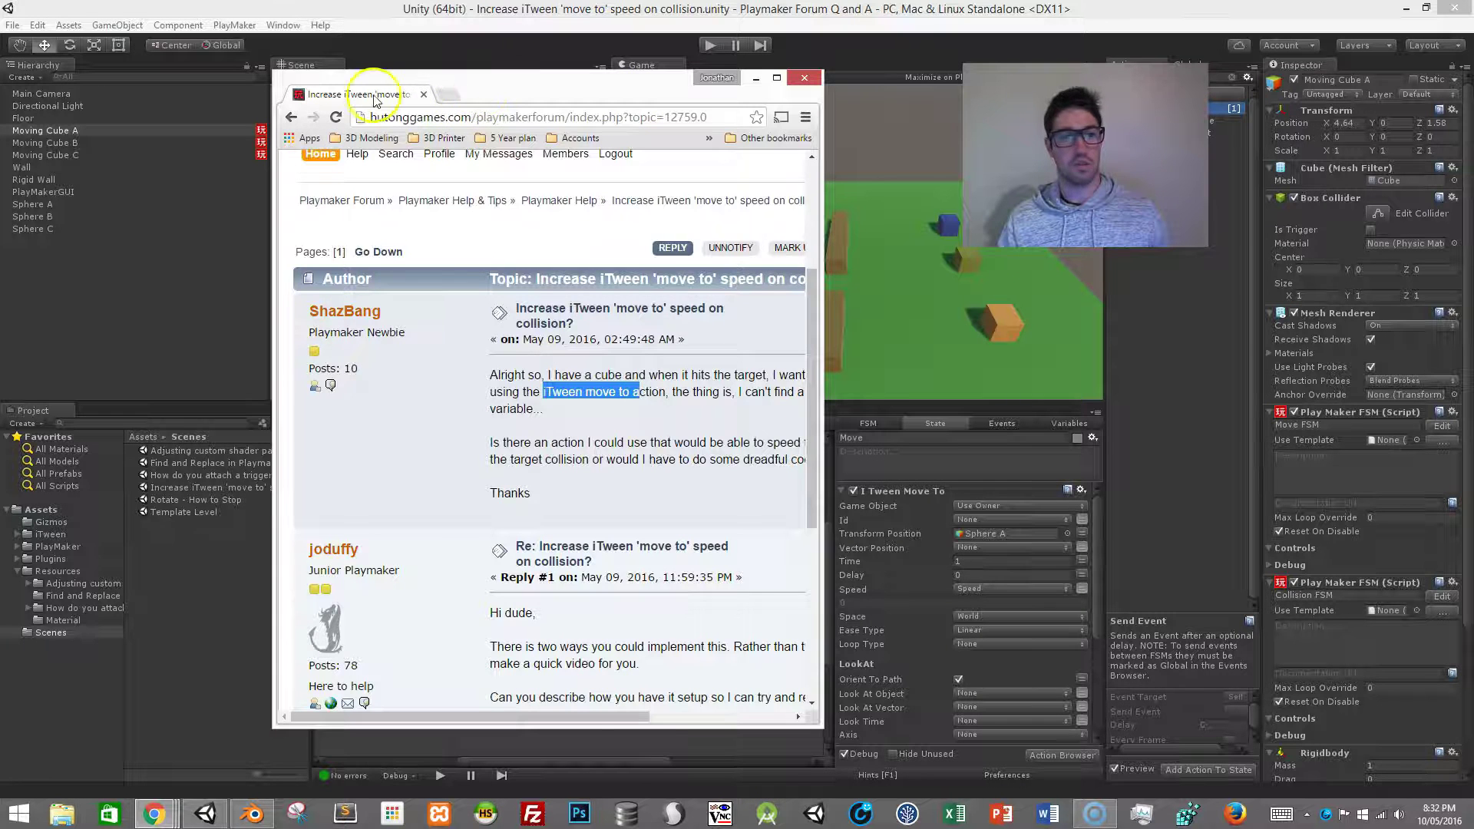
{"action": "left_click_drag", "start_coordinate": [371, 94], "coordinate": [0, 131]}
{"action": "key", "text": "super+Down"}
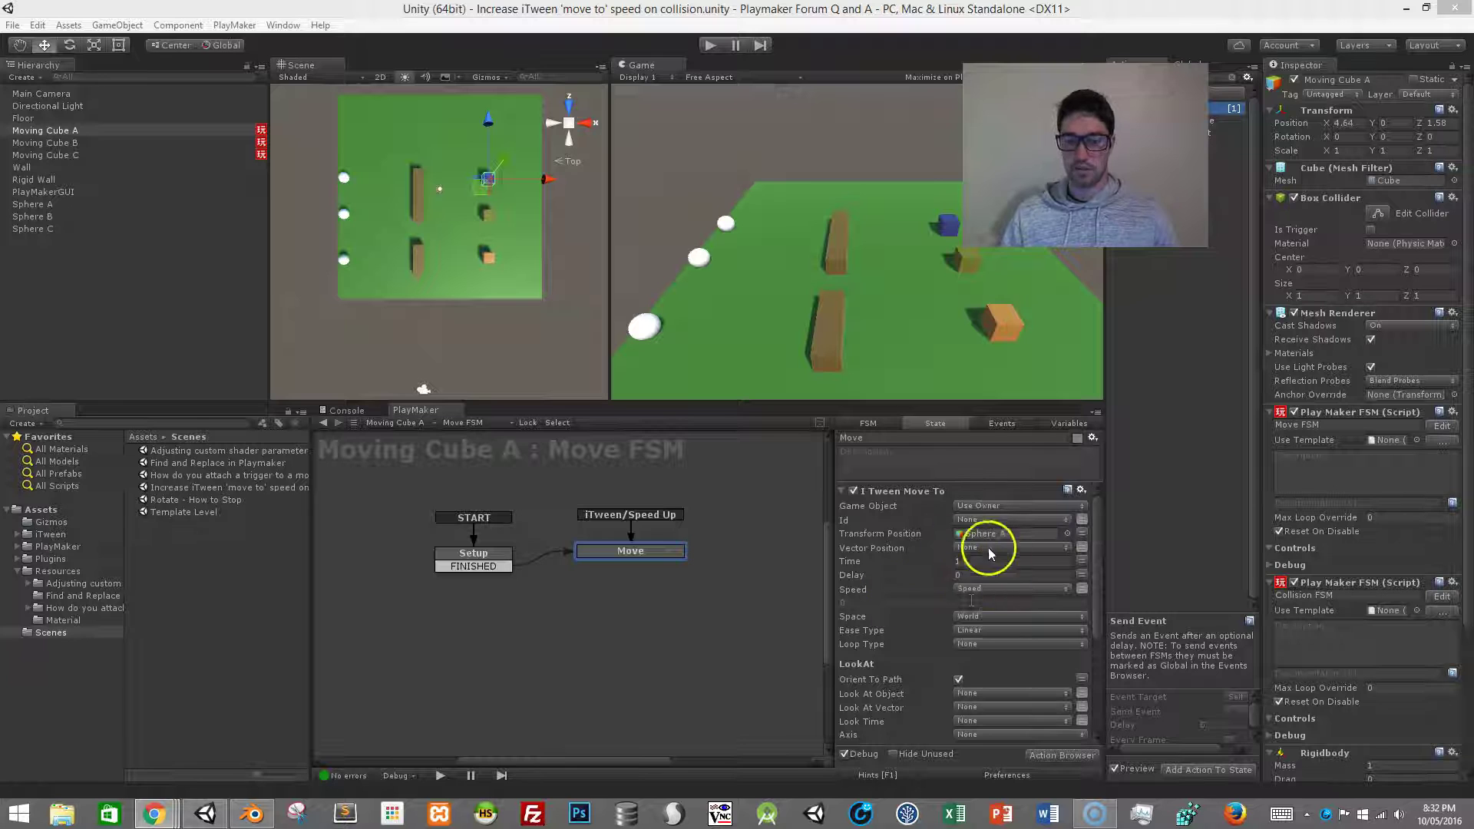
{"action": "left_click", "coordinate": [877, 592]}
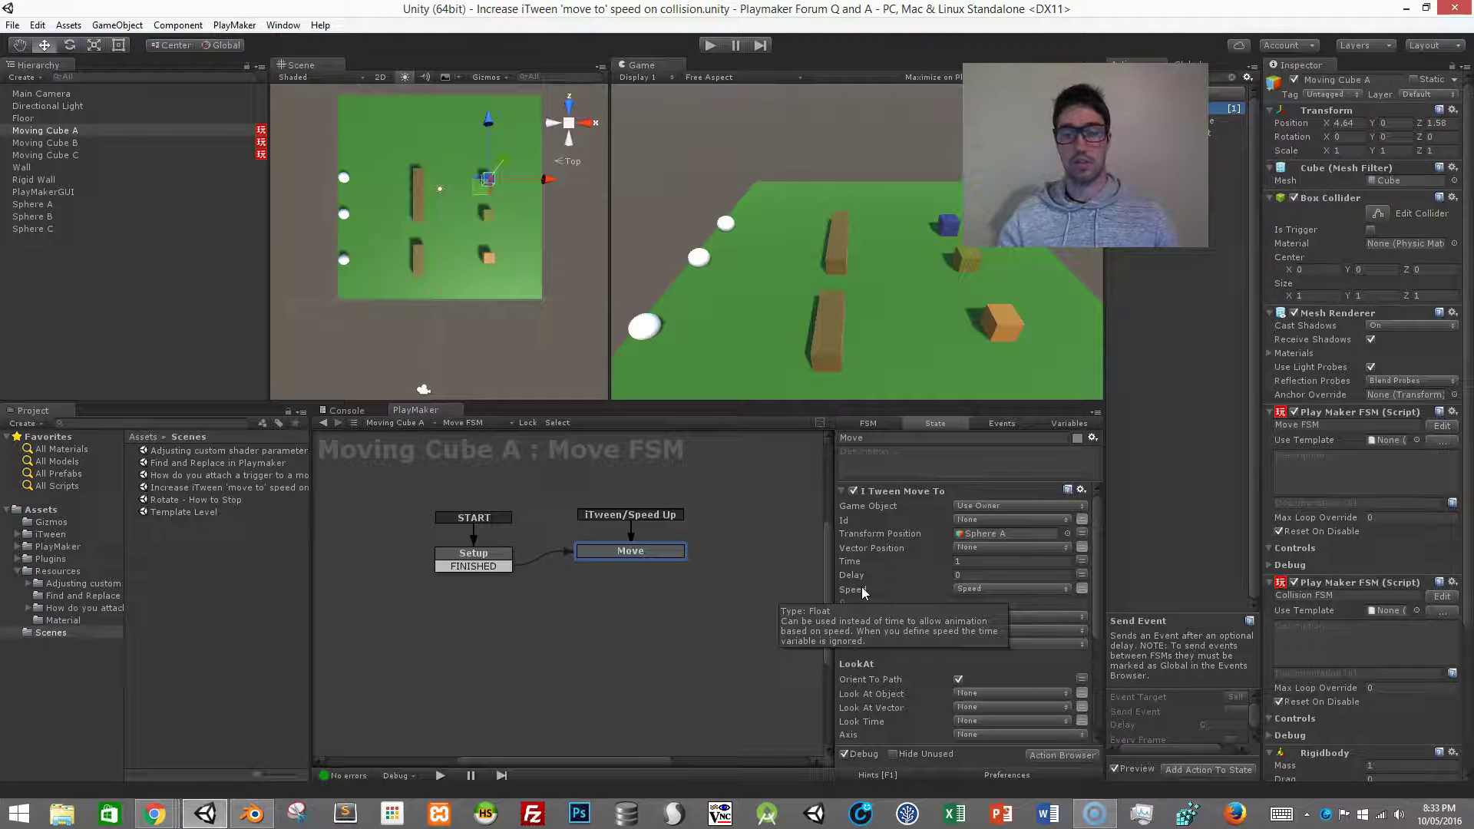
{"action": "left_click", "coordinate": [863, 588]}
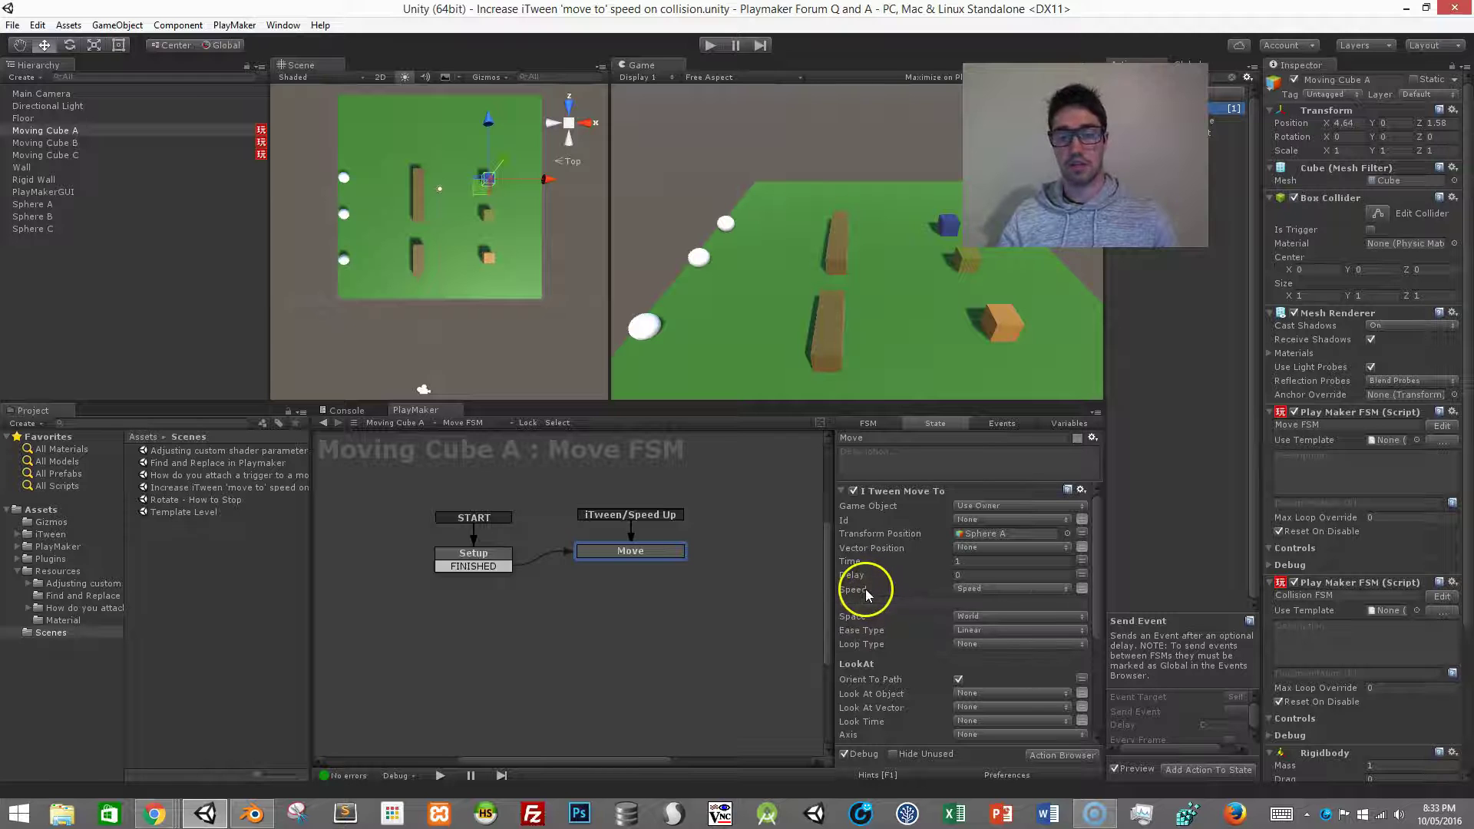
{"action": "left_click", "coordinate": [720, 528]}
Step: Show Moving Cube A's Collision FSM and check the Wall's tag
{"action": "left_click", "coordinate": [482, 423]}
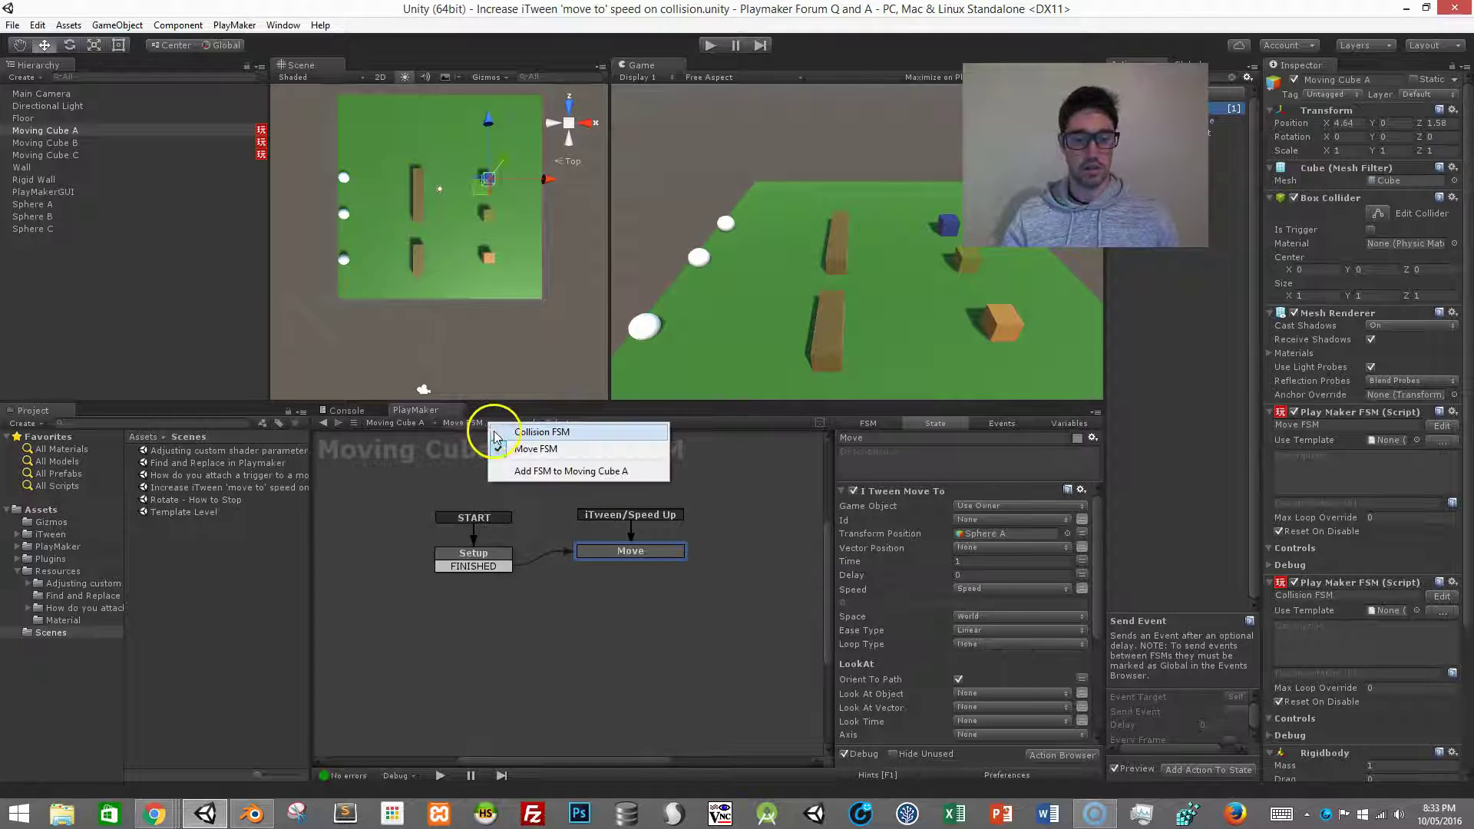
{"action": "left_click", "coordinate": [495, 449]}
{"action": "middle_click_drag", "start_coordinate": [431, 509], "coordinate": [517, 533]}
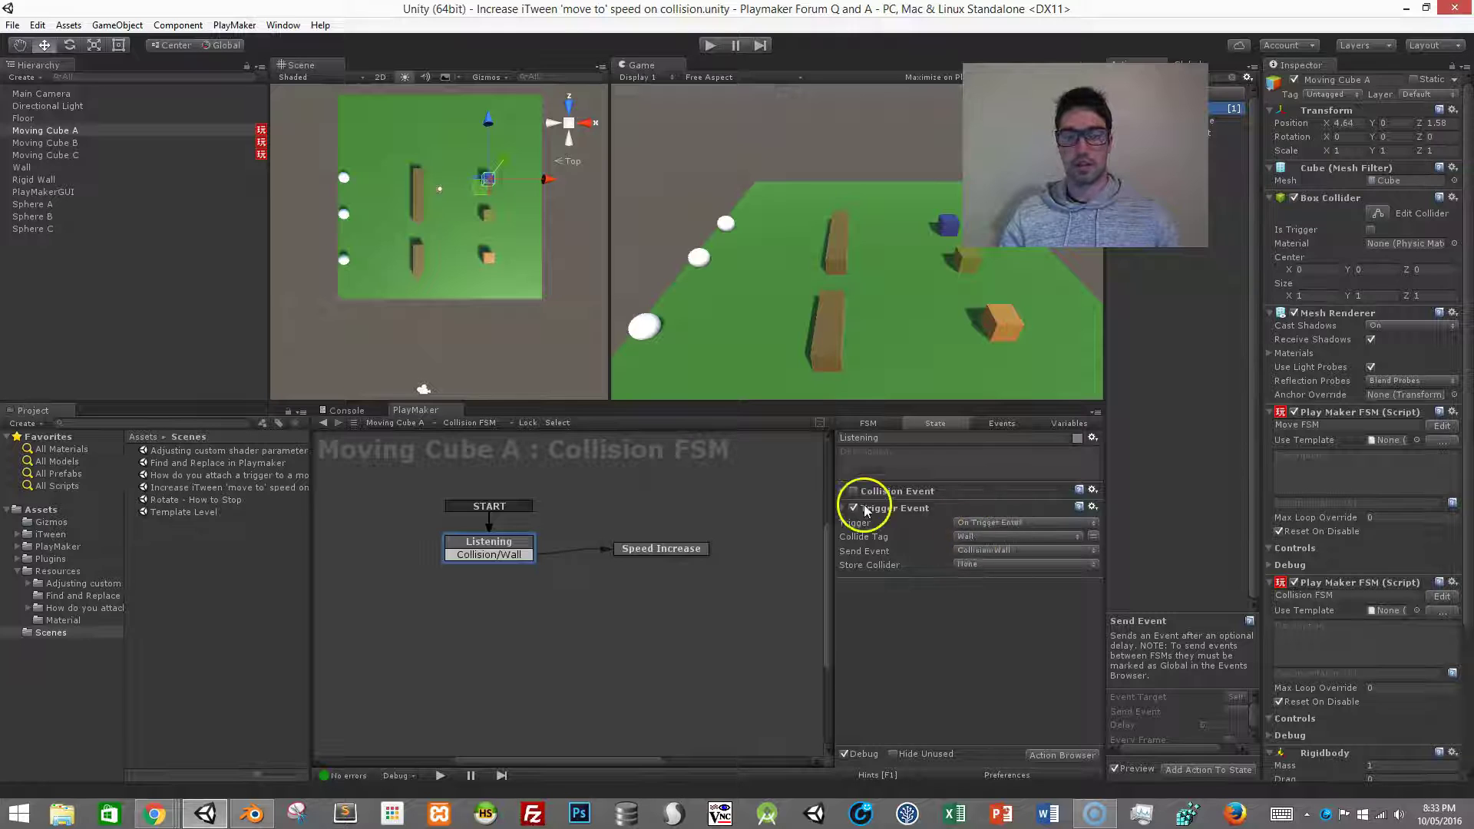
{"action": "left_click", "coordinate": [31, 167]}
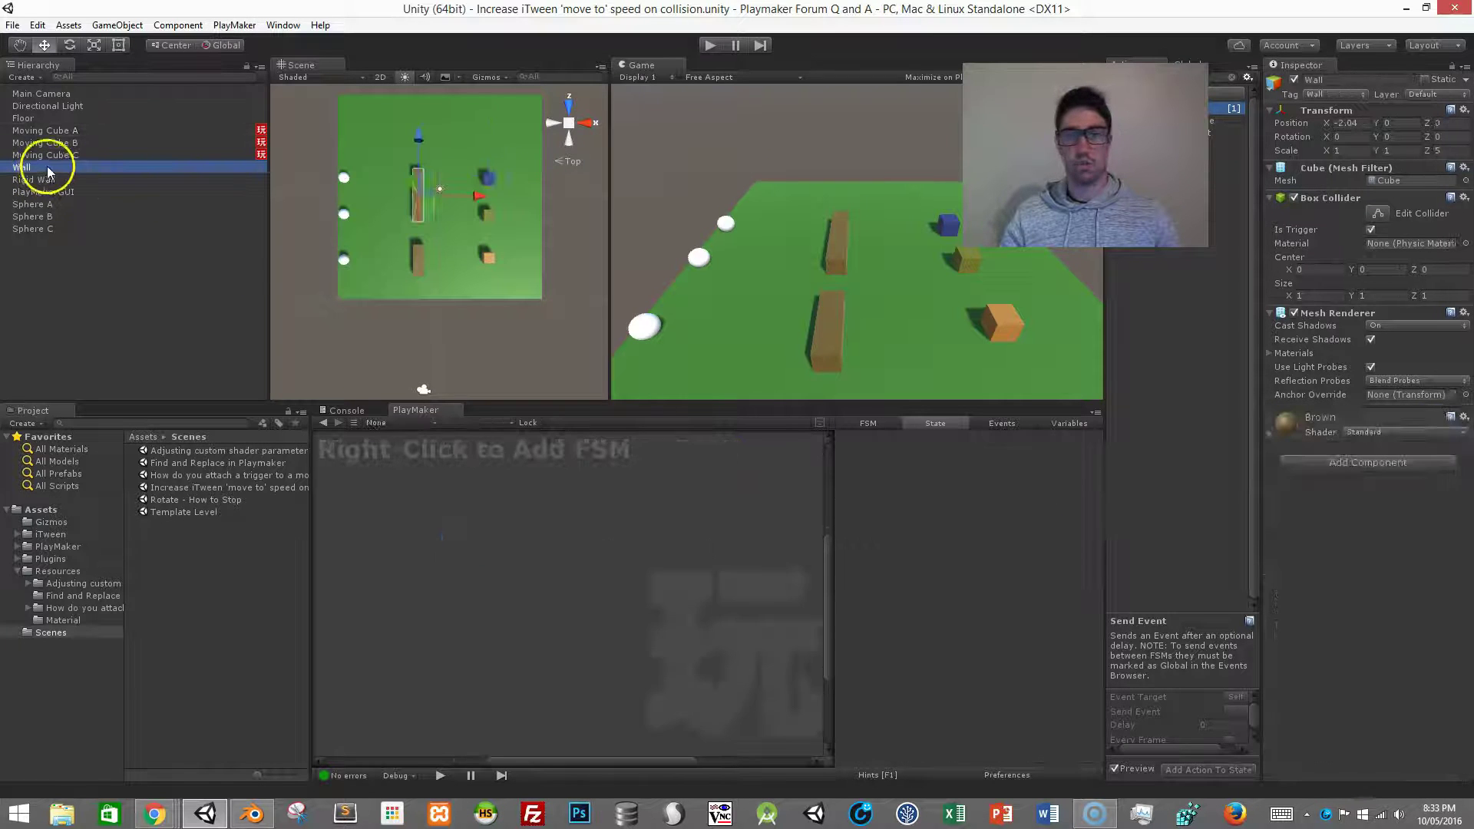
{"action": "left_click", "coordinate": [1337, 93]}
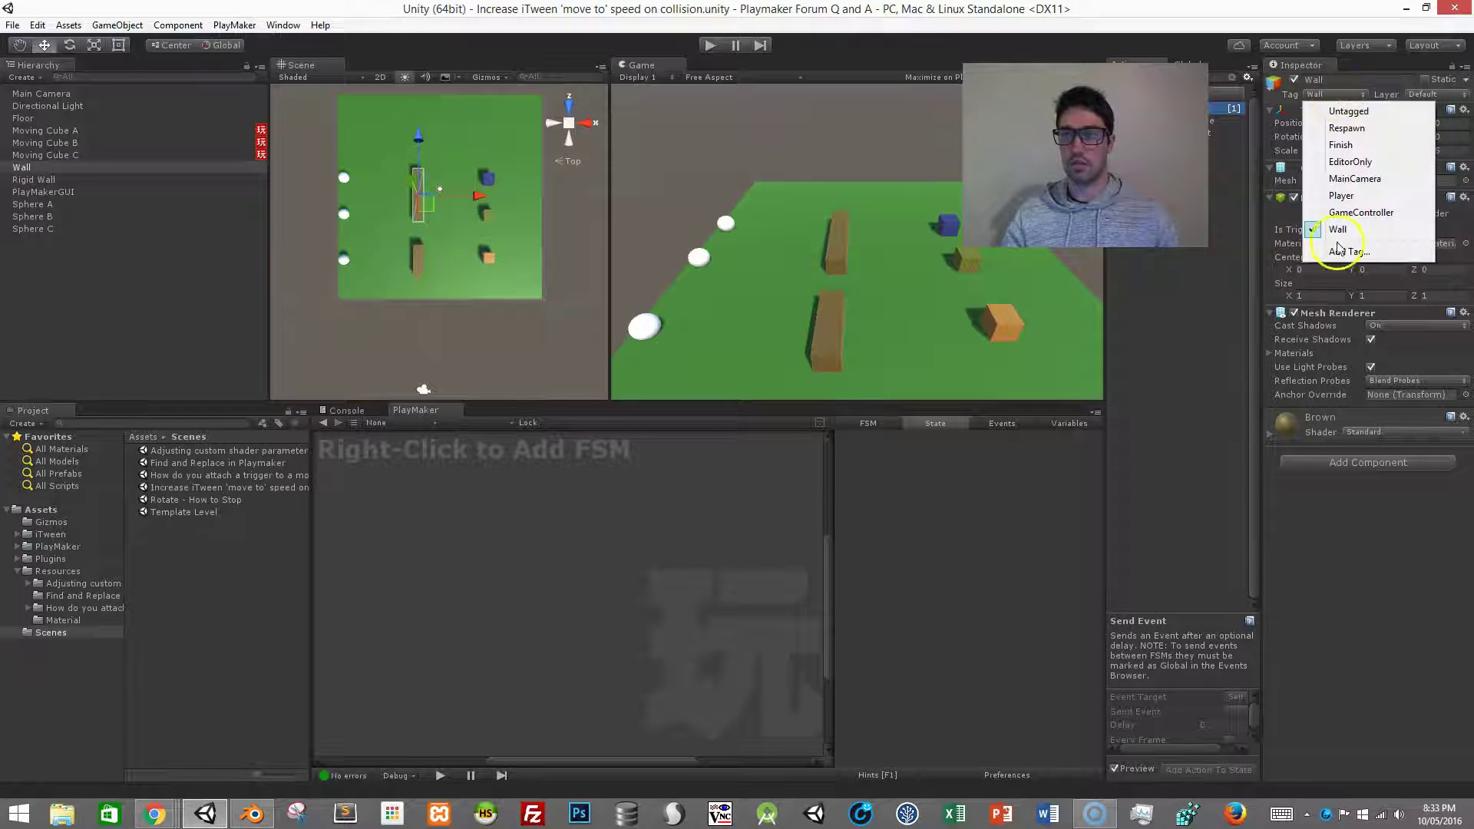
Step: Inspect Moving Cube A's Speed Increase state, then switch to its Move FSM
{"action": "left_click", "coordinate": [151, 130]}
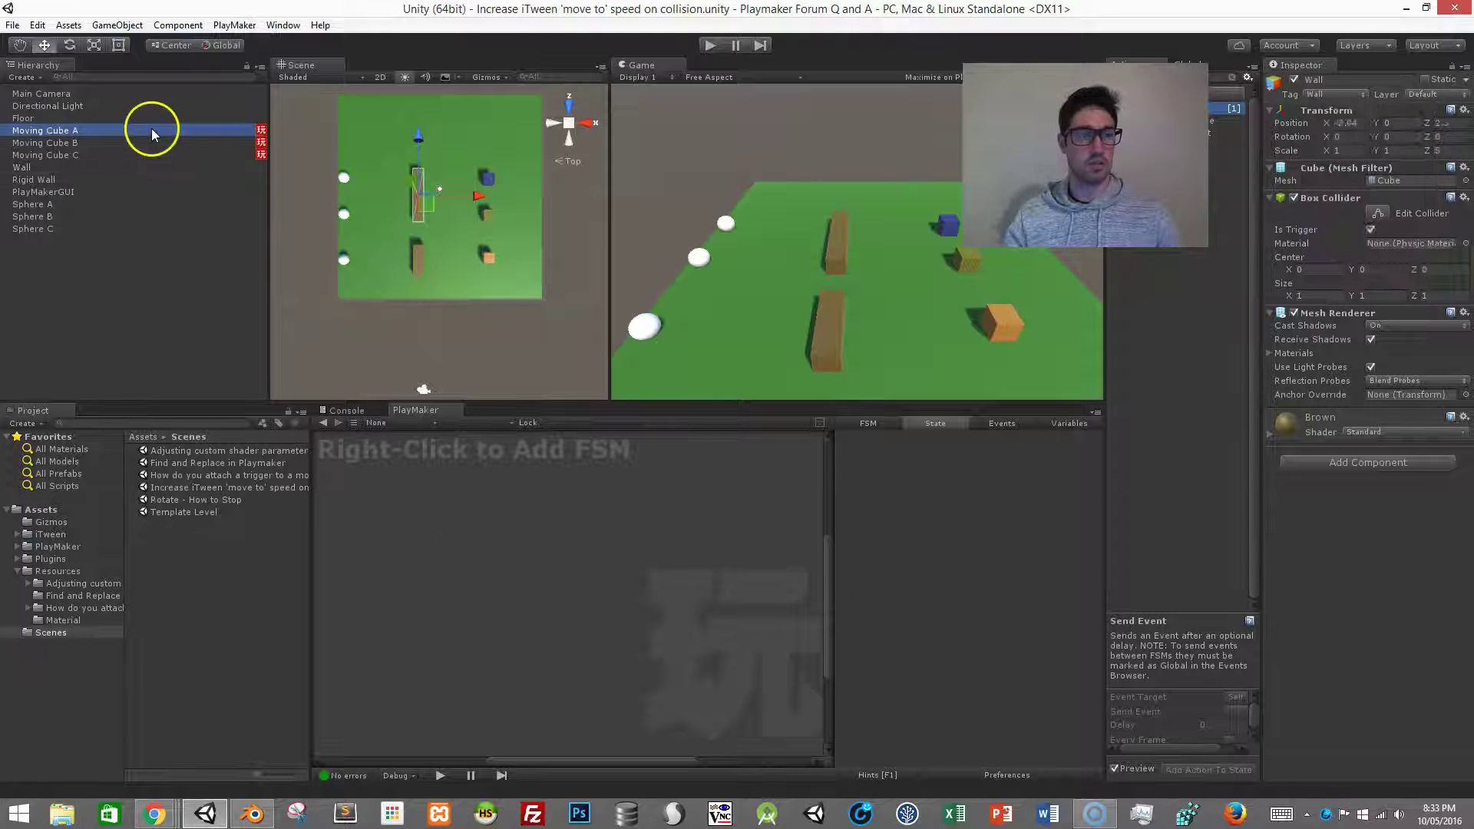
{"action": "left_click", "coordinate": [660, 549]}
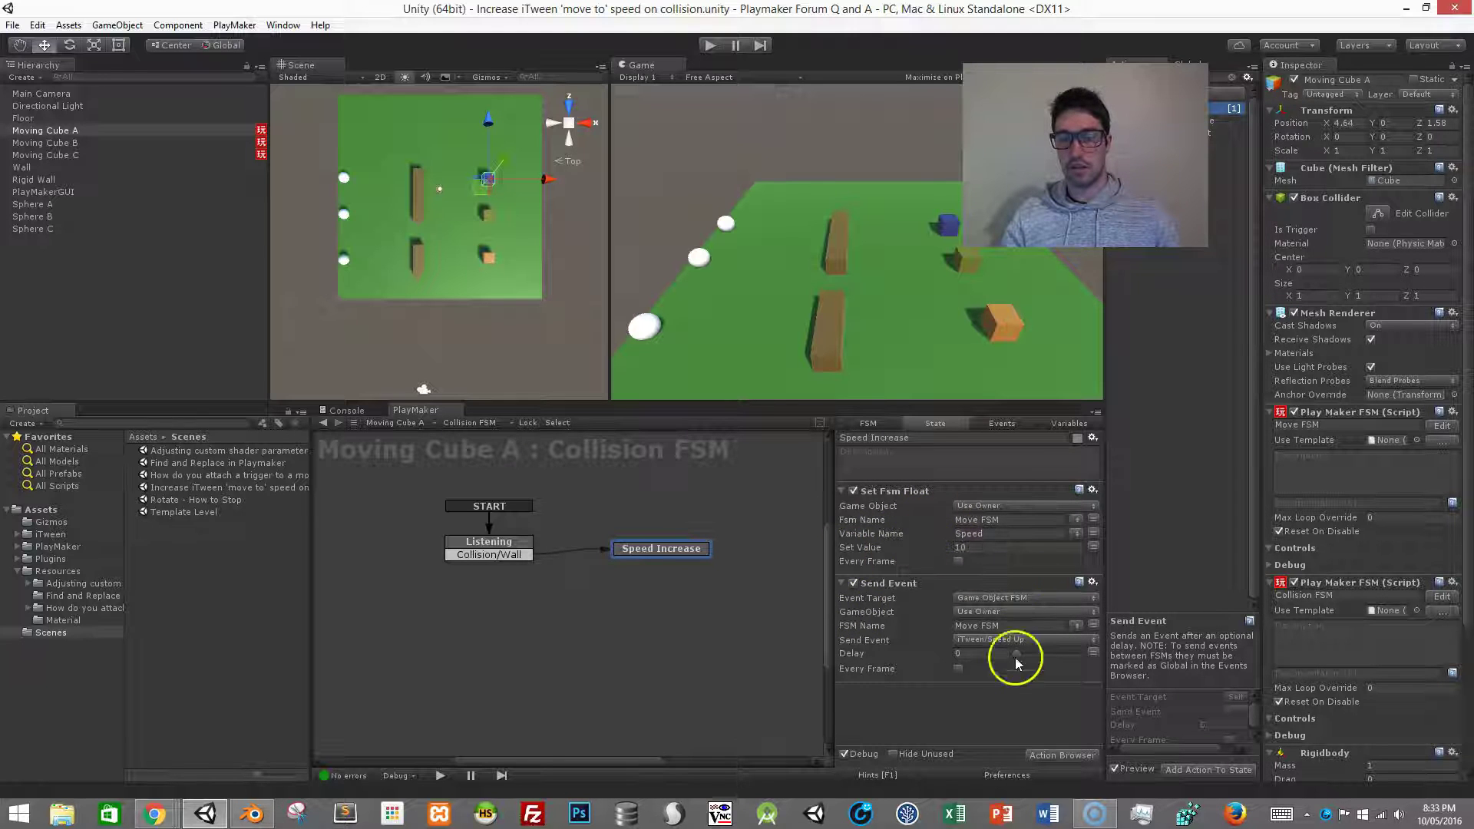
{"action": "left_click", "coordinate": [483, 422]}
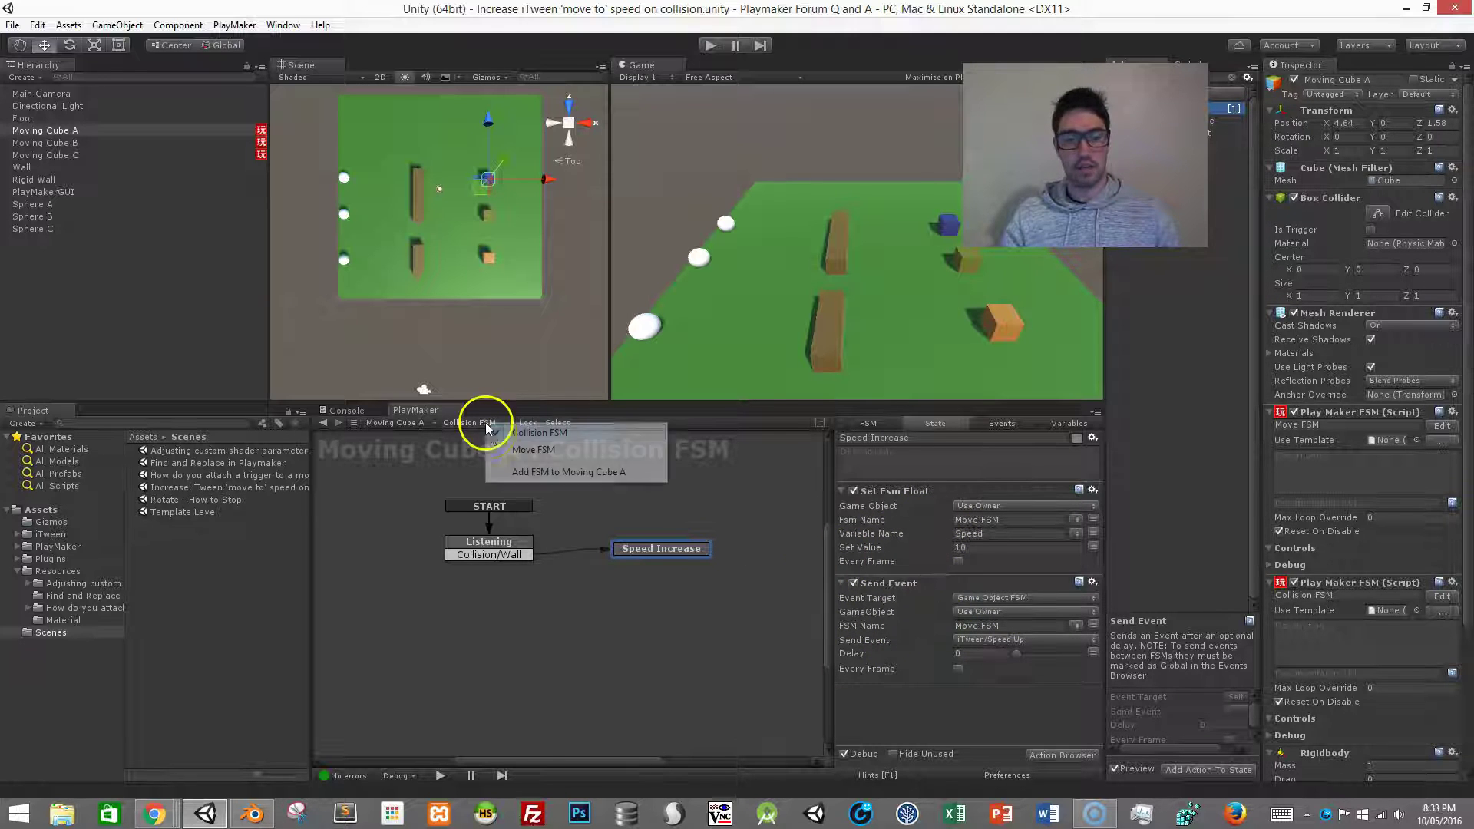
{"action": "left_click", "coordinate": [494, 448]}
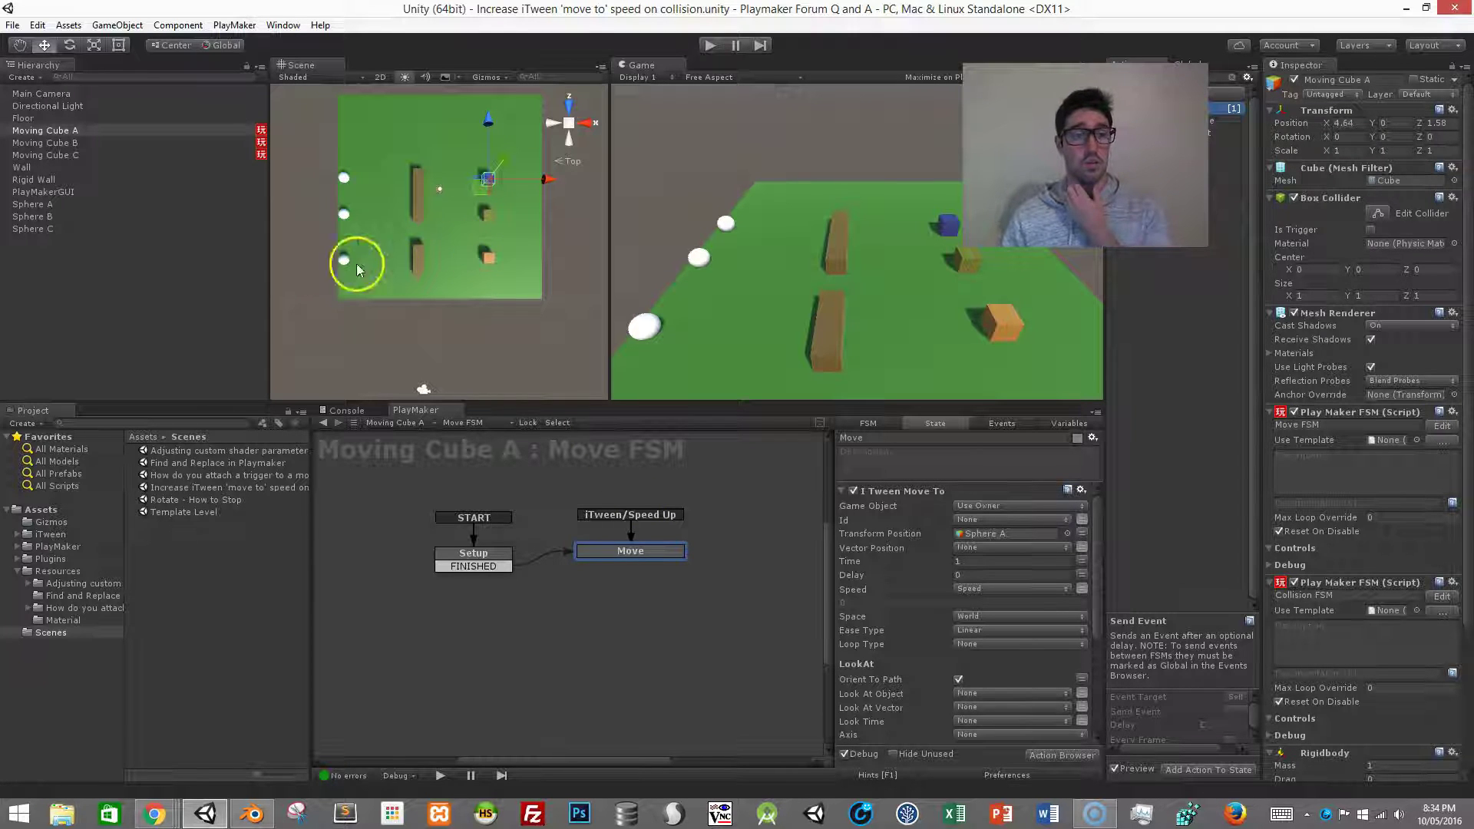
Step: Compare speed 5 in Moving Cube B's Walking Speed with 10 in Running Speed, then select Moving Cube C
{"action": "left_click", "coordinate": [96, 143]}
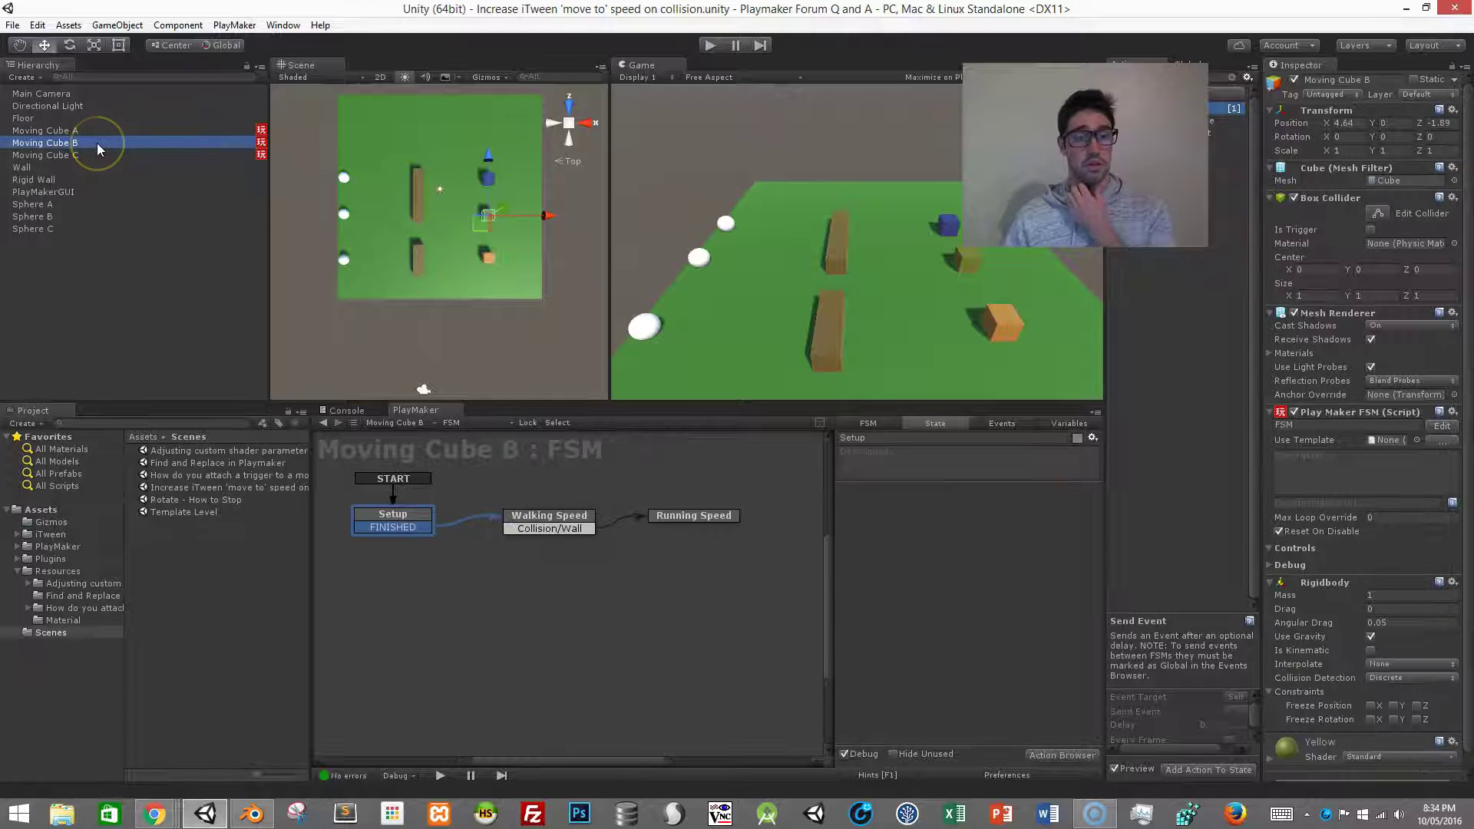
{"action": "left_click", "coordinate": [460, 535]}
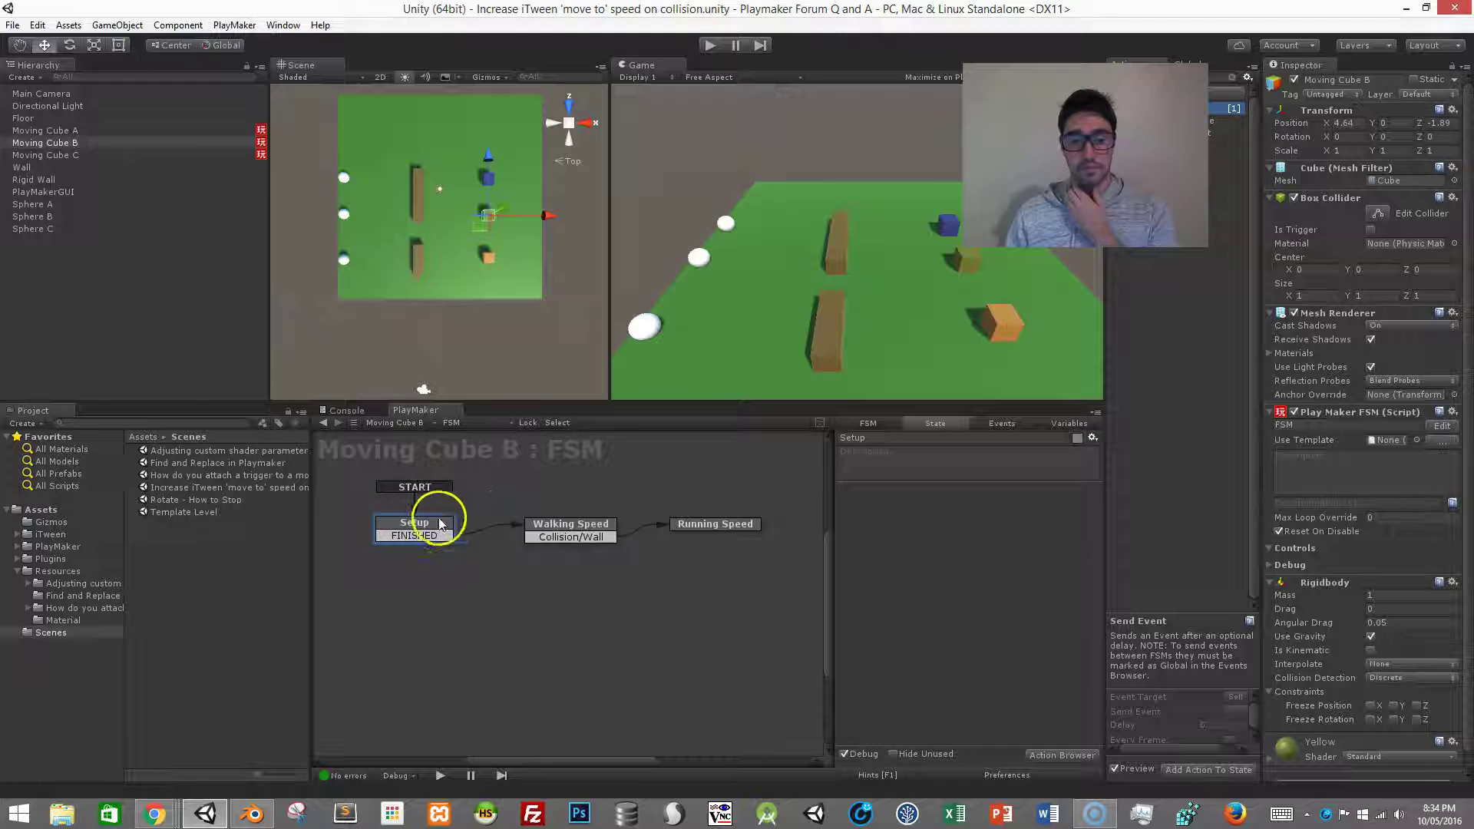
{"action": "left_click", "coordinate": [581, 526]}
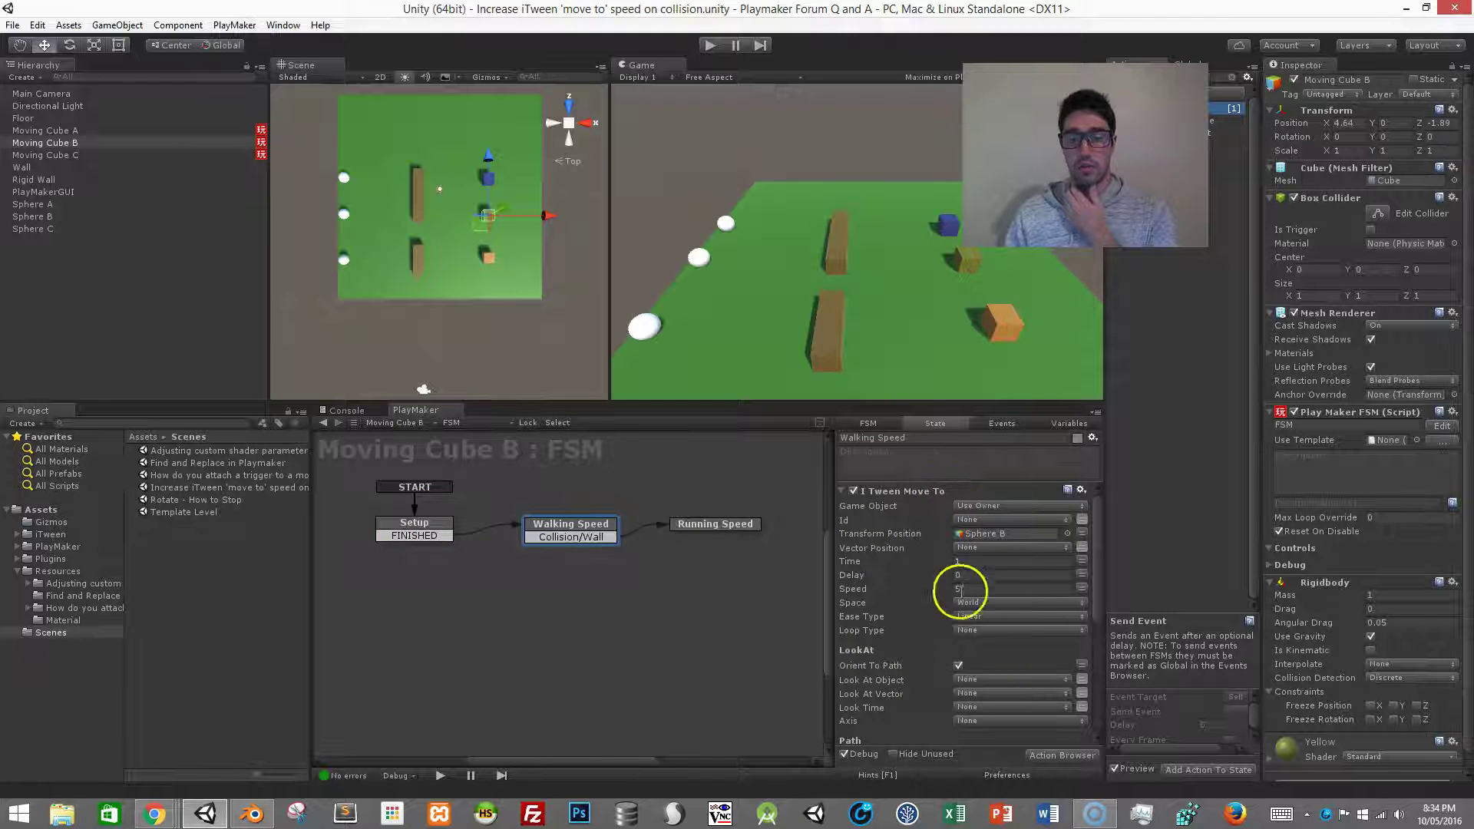
{"action": "scroll", "coordinate": [959, 589], "scroll_direction": "down", "scroll_amount": 5}
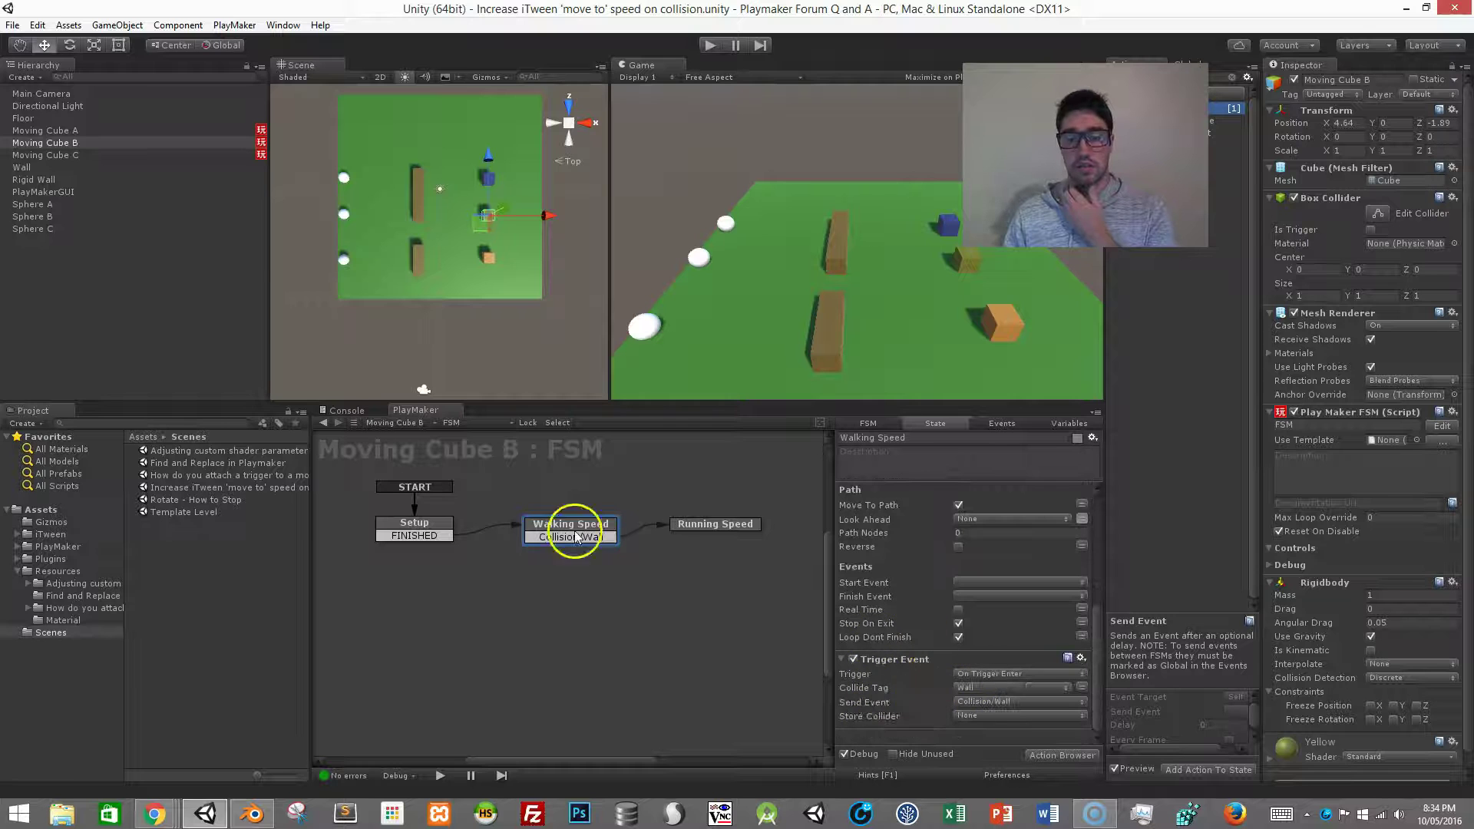
{"action": "left_click", "coordinate": [707, 526]}
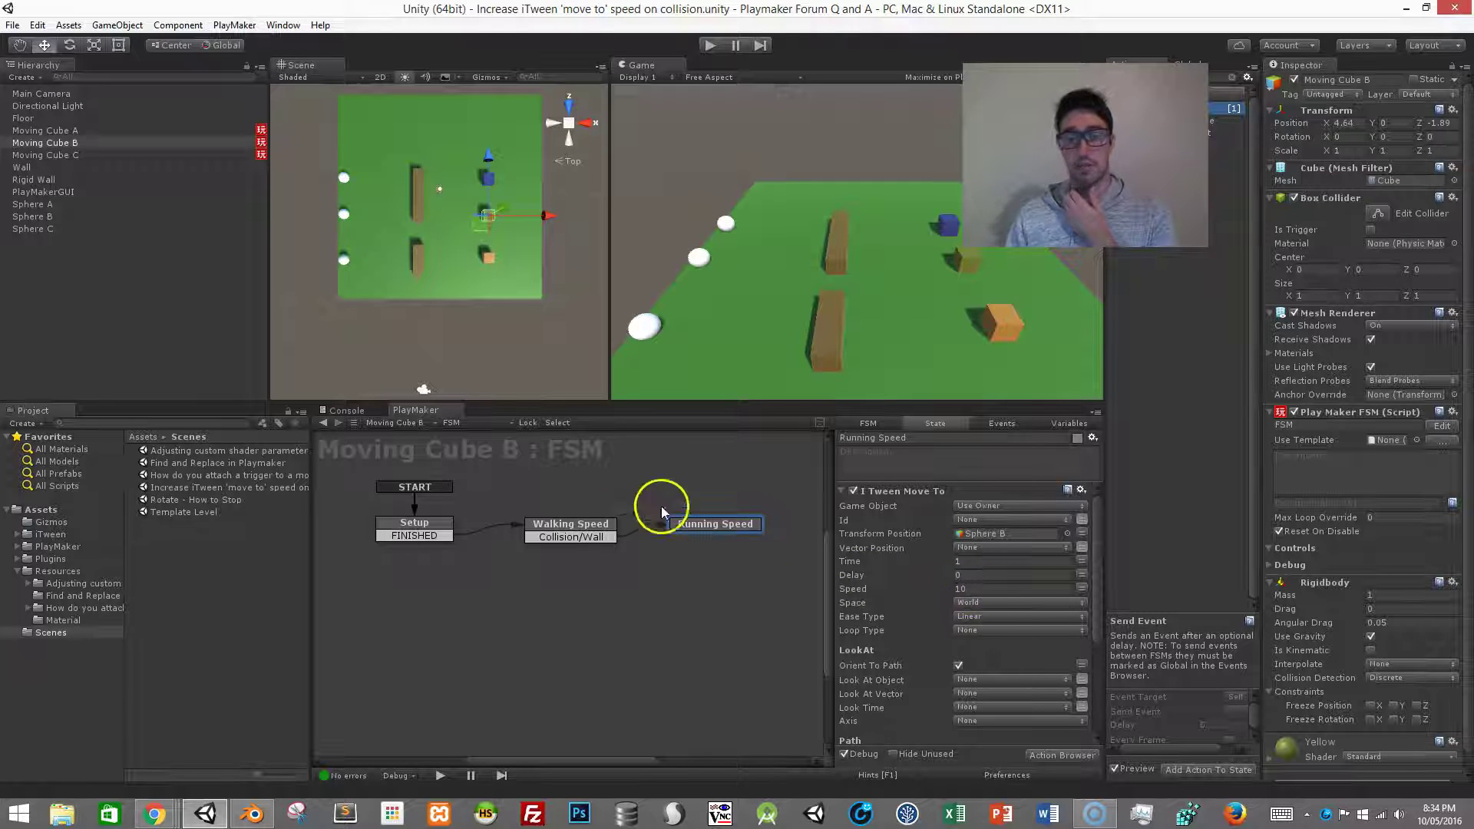
{"action": "left_click", "coordinate": [601, 535]}
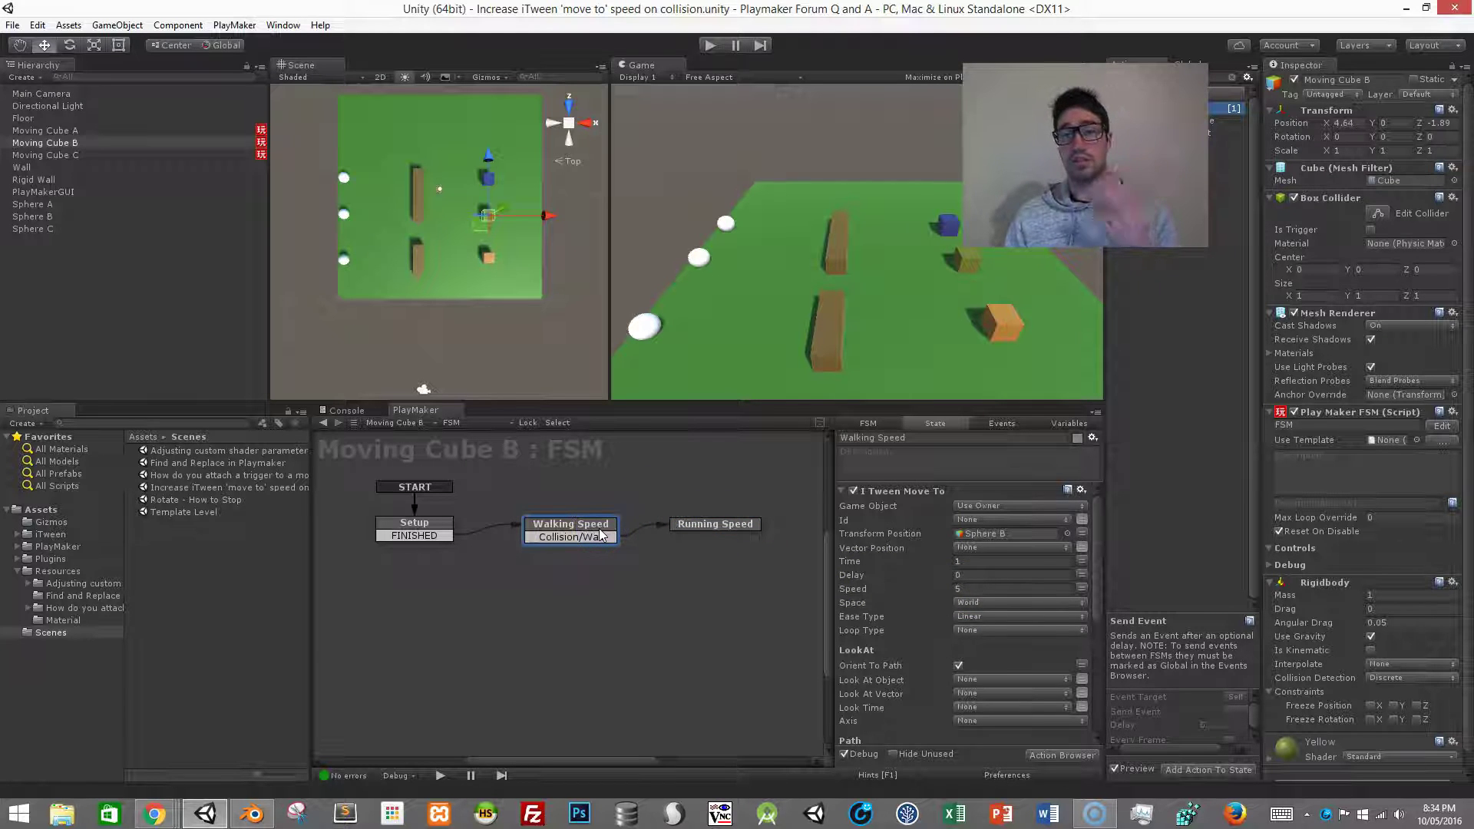
{"action": "left_click", "coordinate": [92, 156]}
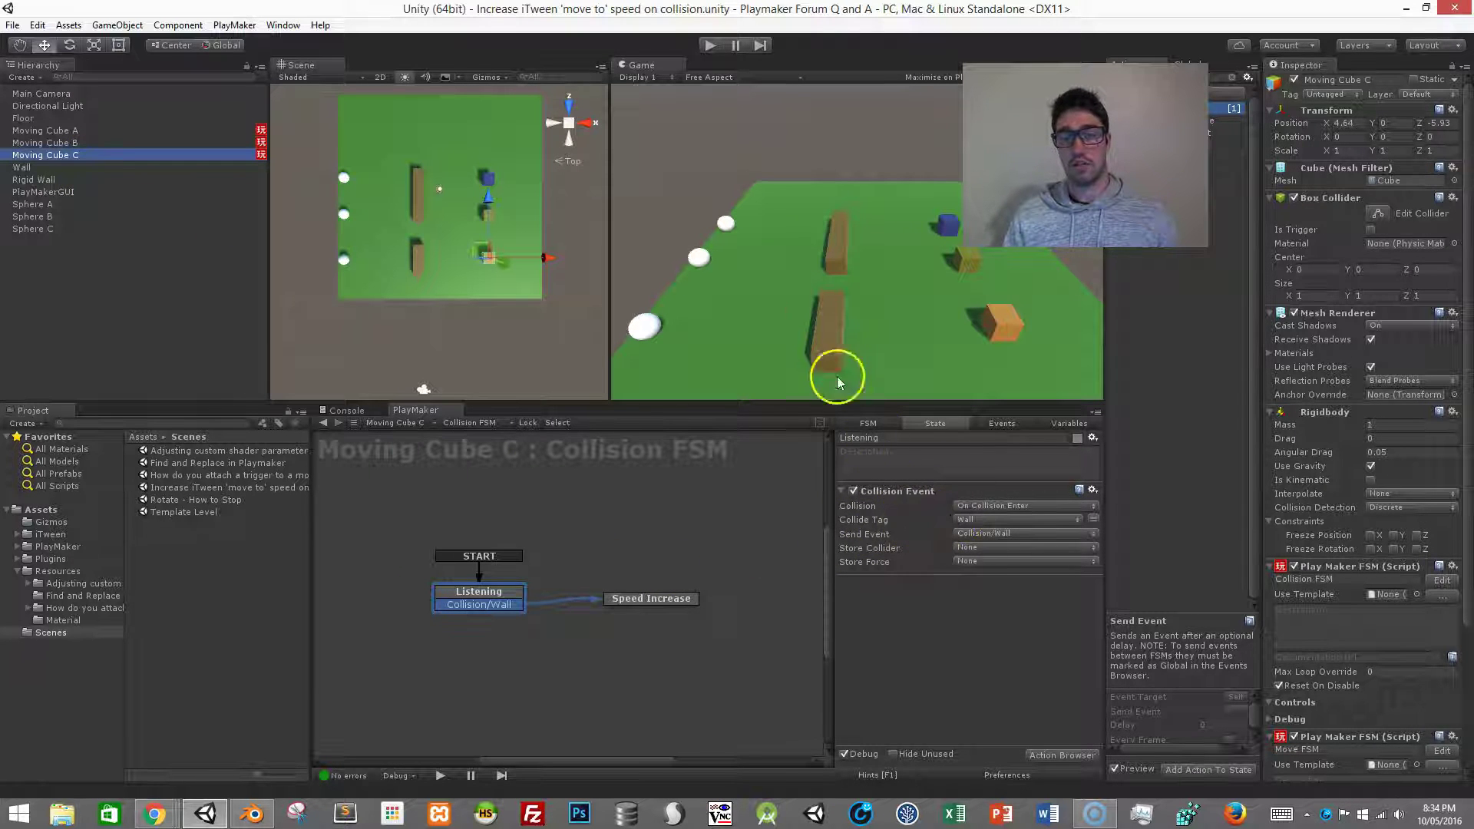
{"action": "left_click", "coordinate": [416, 264]}
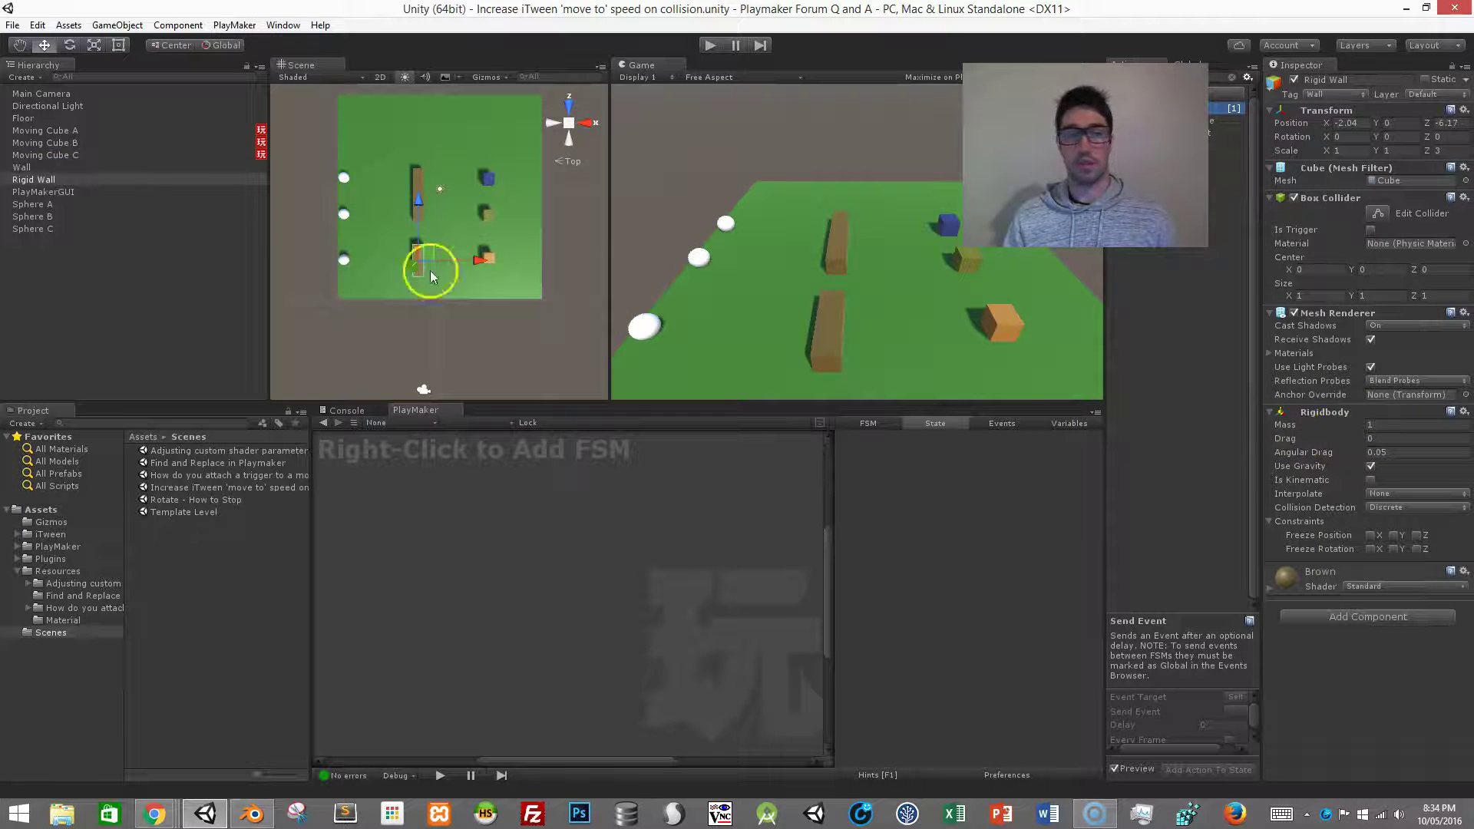
{"action": "scroll", "coordinate": [495, 264], "scroll_direction": "up", "scroll_amount": 3}
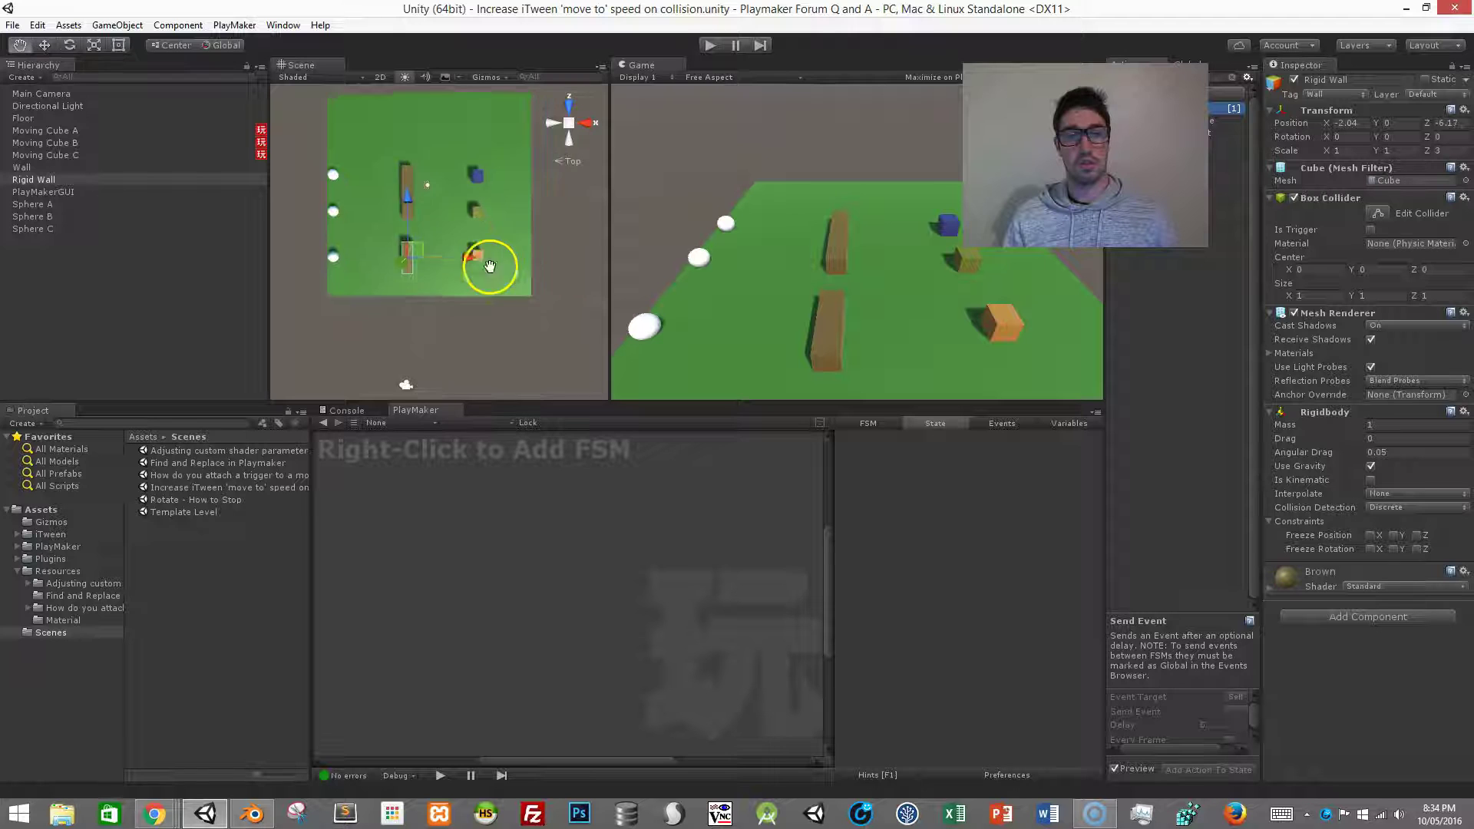
{"action": "middle_click_drag", "start_coordinate": [494, 264], "coordinate": [422, 232]}
{"action": "left_click", "coordinate": [422, 228]}
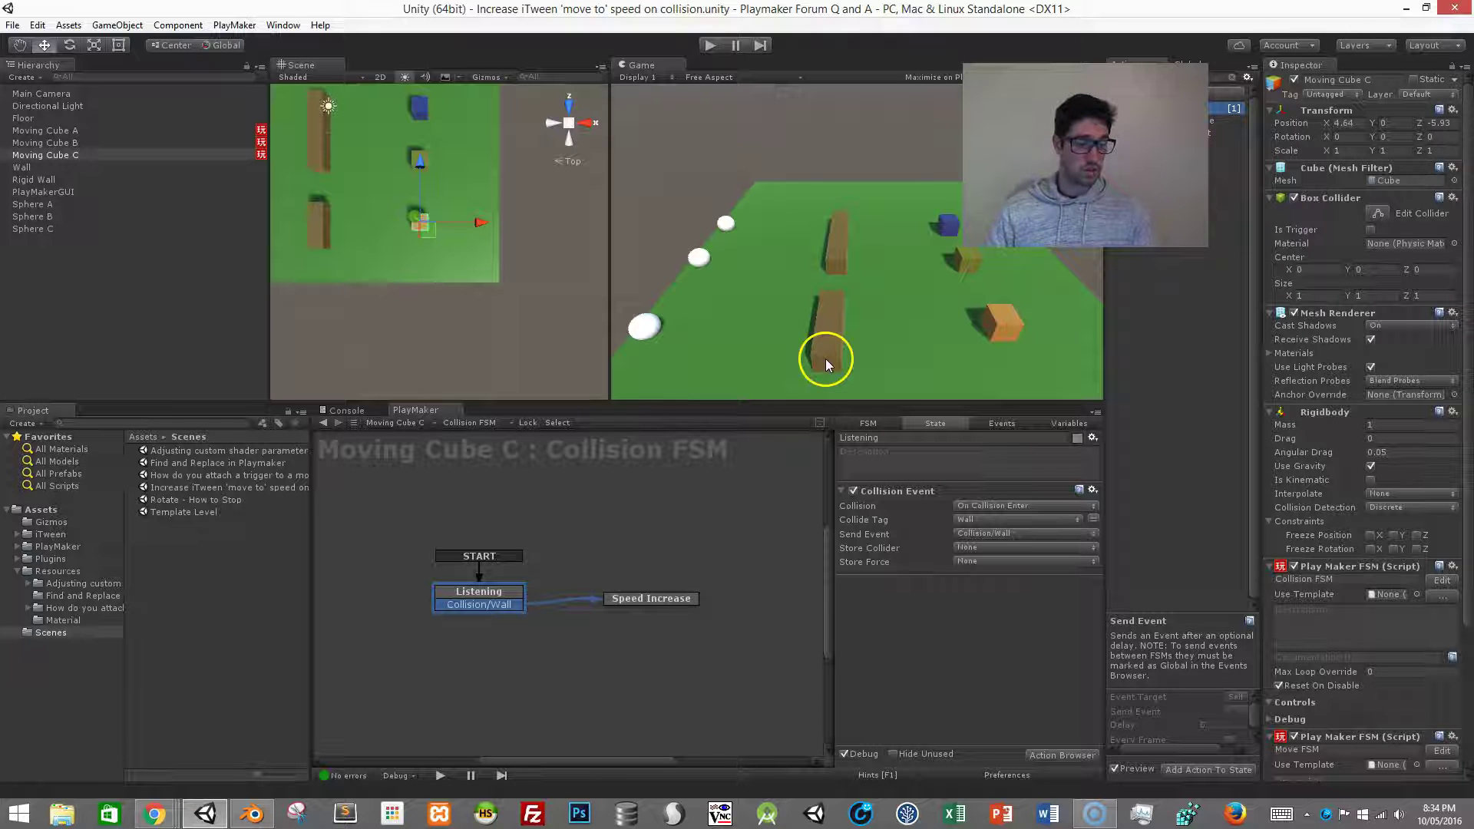
Step: Open the Template Level scene and replace Moving Cube A's FSM with a new empty one
{"action": "left_click", "coordinate": [172, 326]}
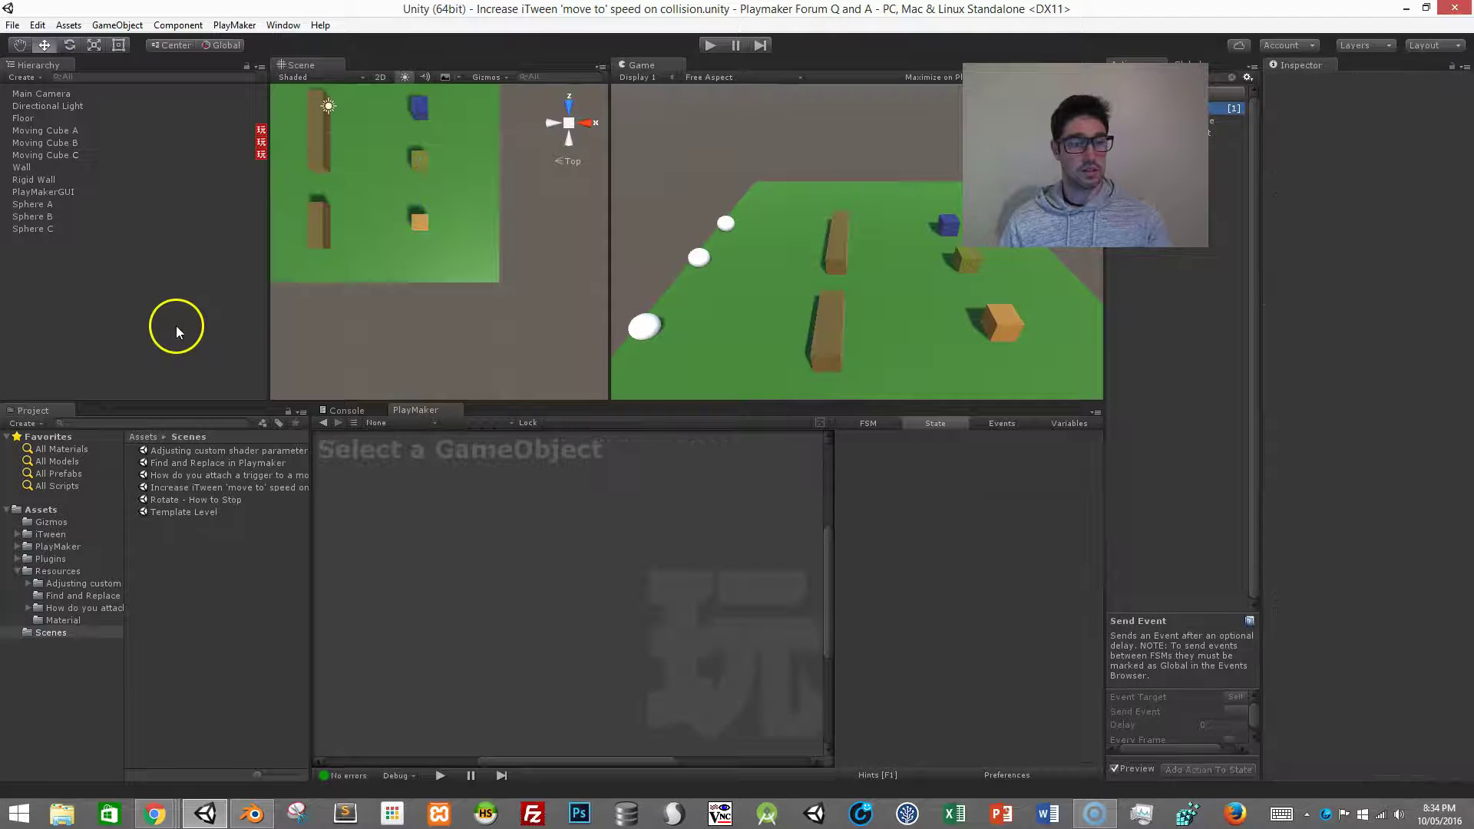
{"action": "double_click", "coordinate": [207, 512]}
{"action": "scroll", "coordinate": [499, 238], "scroll_direction": "down", "scroll_amount": 4}
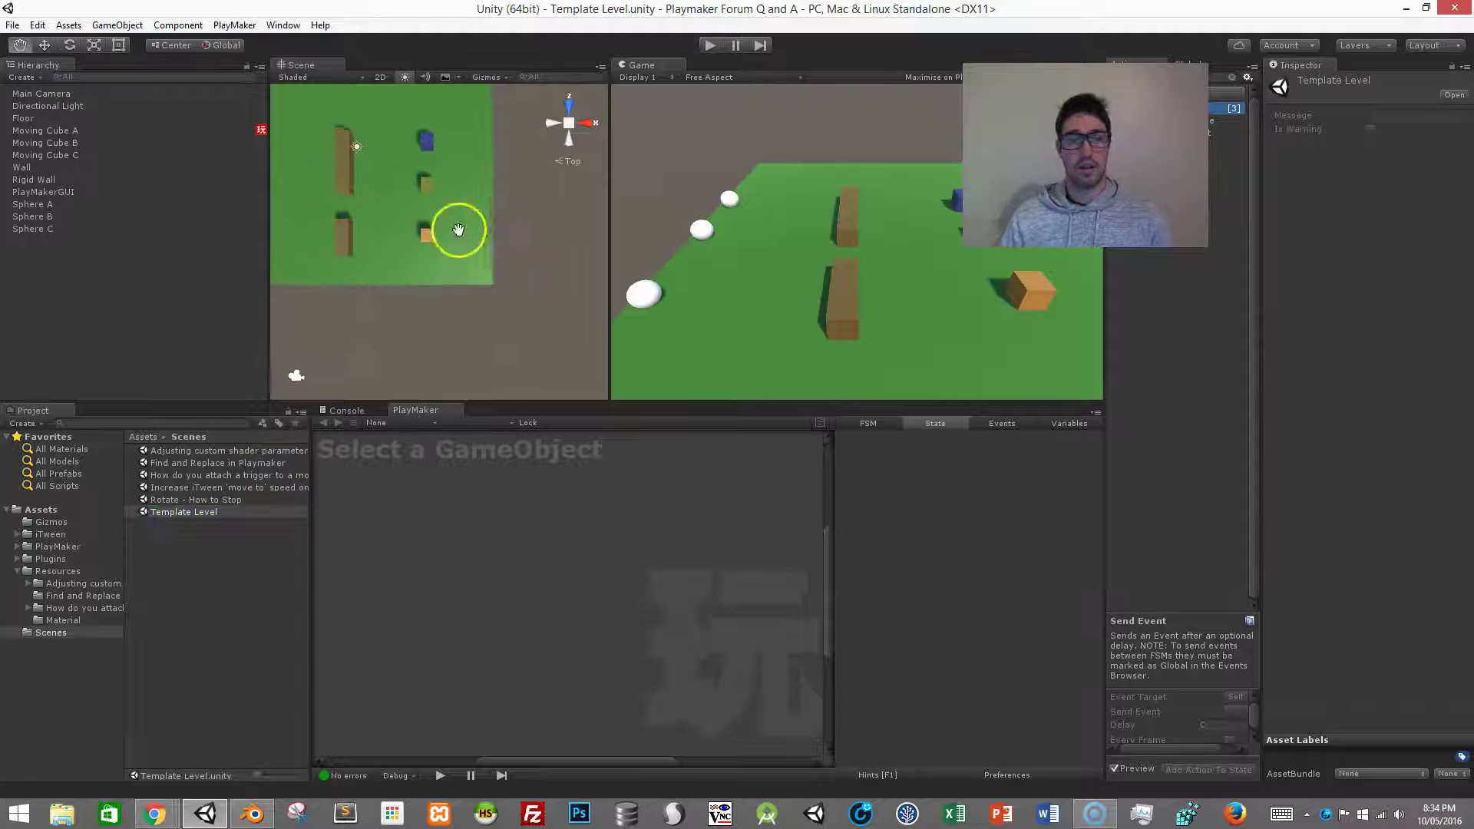
{"action": "left_click", "coordinate": [136, 131]}
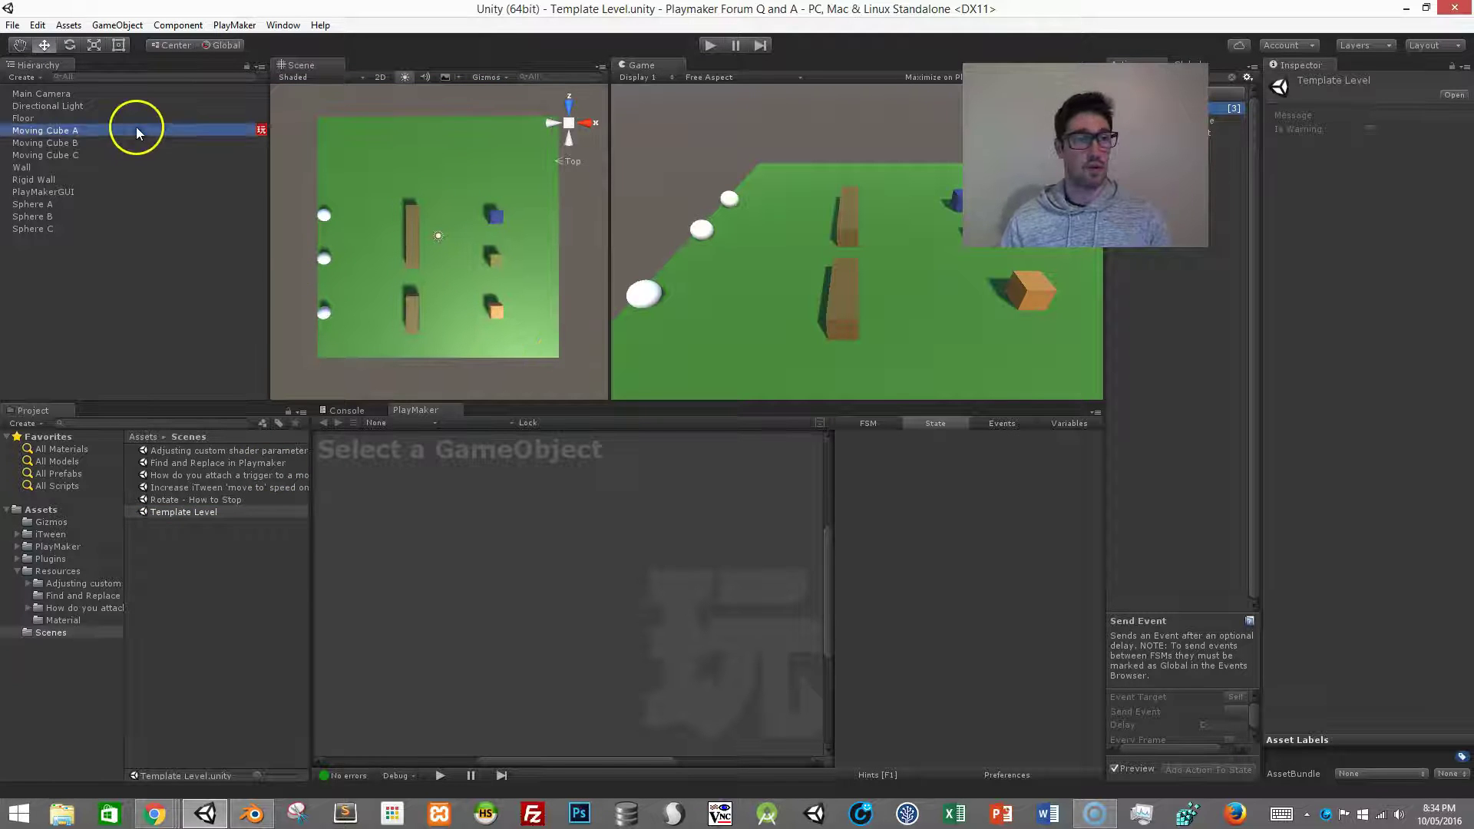
{"action": "right_click", "coordinate": [553, 578]}
{"action": "left_click", "coordinate": [614, 753]}
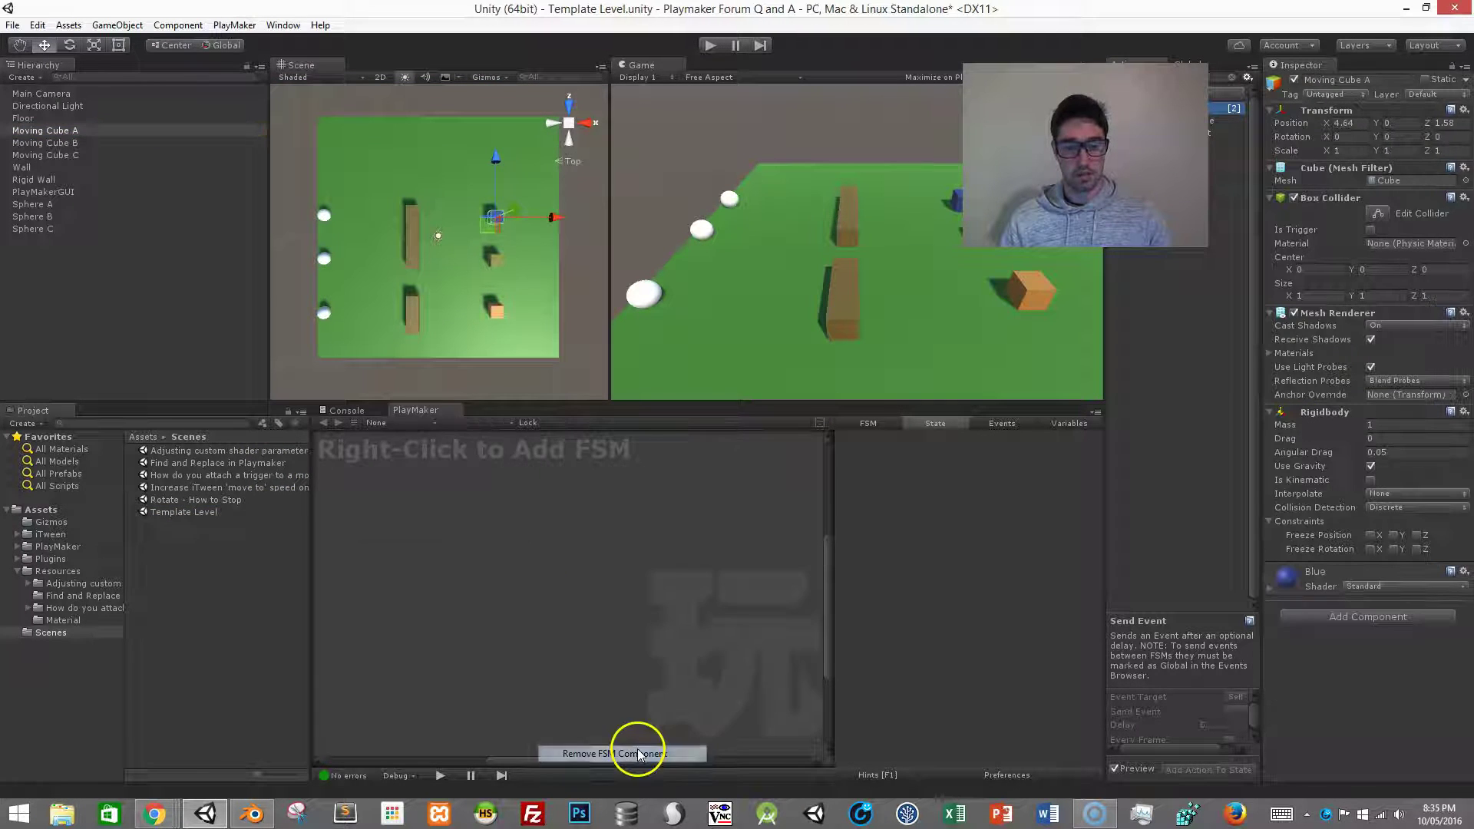
{"action": "right_click", "coordinate": [443, 535]}
{"action": "left_click", "coordinate": [491, 545]}
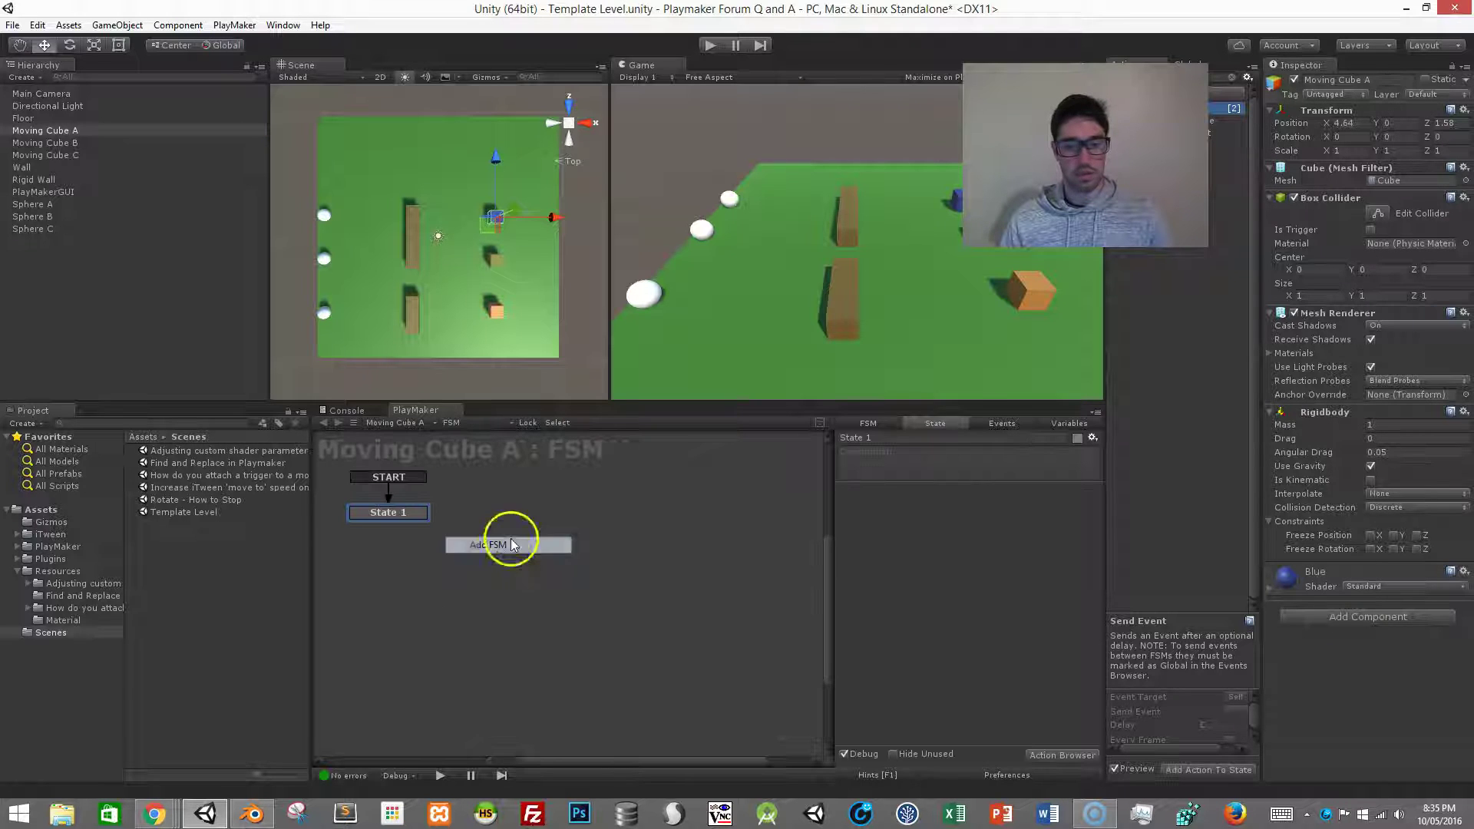
{"action": "left_click", "coordinate": [890, 422]}
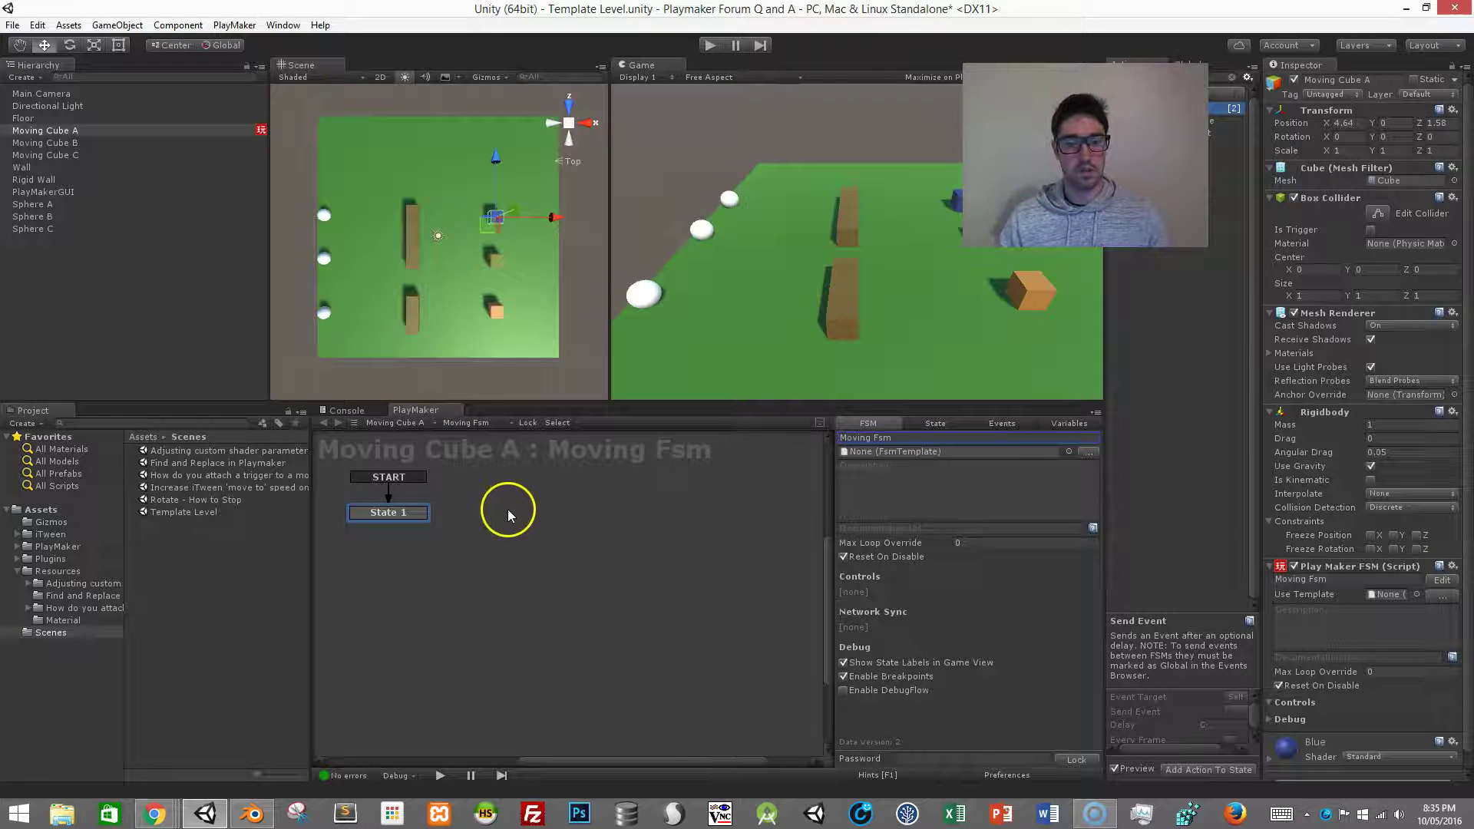
Step: Add State 2 and link State 1's FINISHED transition to it
{"action": "left_click", "coordinate": [543, 515], "text": "ctrl"}
{"action": "left_click_drag", "start_coordinate": [407, 514], "coordinate": [412, 518]}
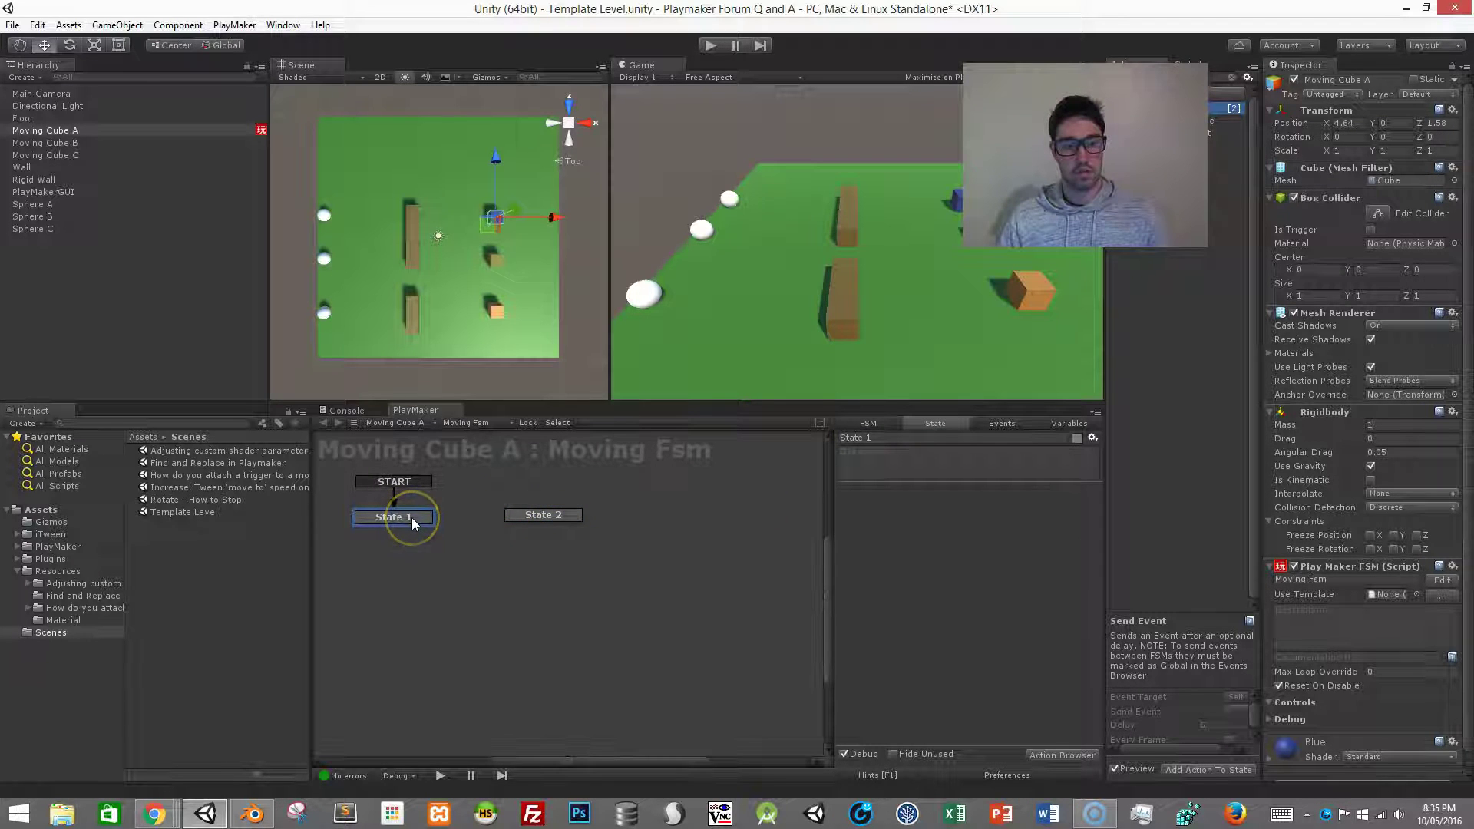
{"action": "right_click", "coordinate": [412, 523]}
{"action": "left_click", "coordinate": [438, 527]}
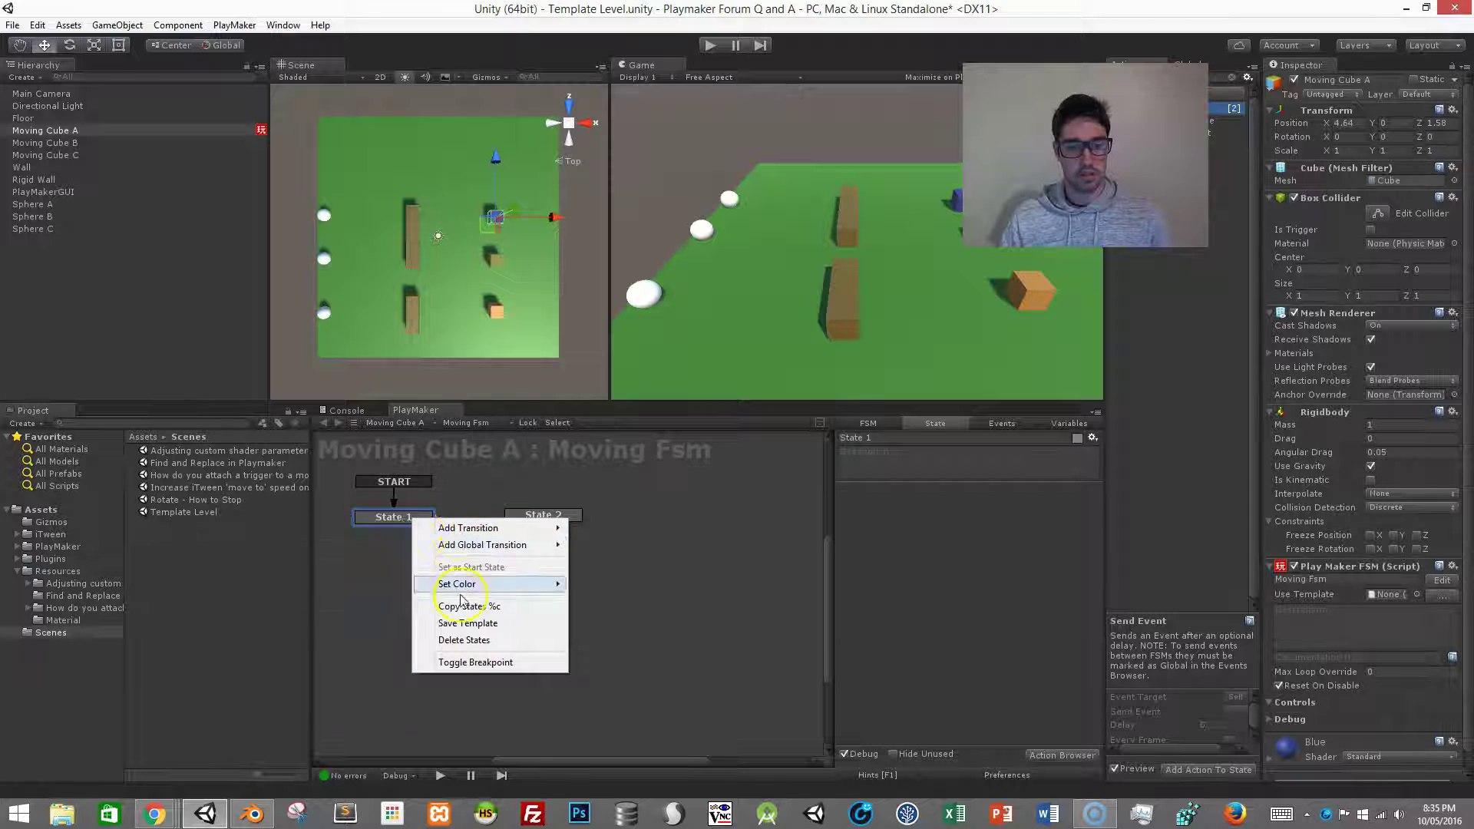
{"action": "left_click", "coordinate": [407, 524]}
{"action": "left_click_drag", "start_coordinate": [395, 528], "coordinate": [543, 516]}
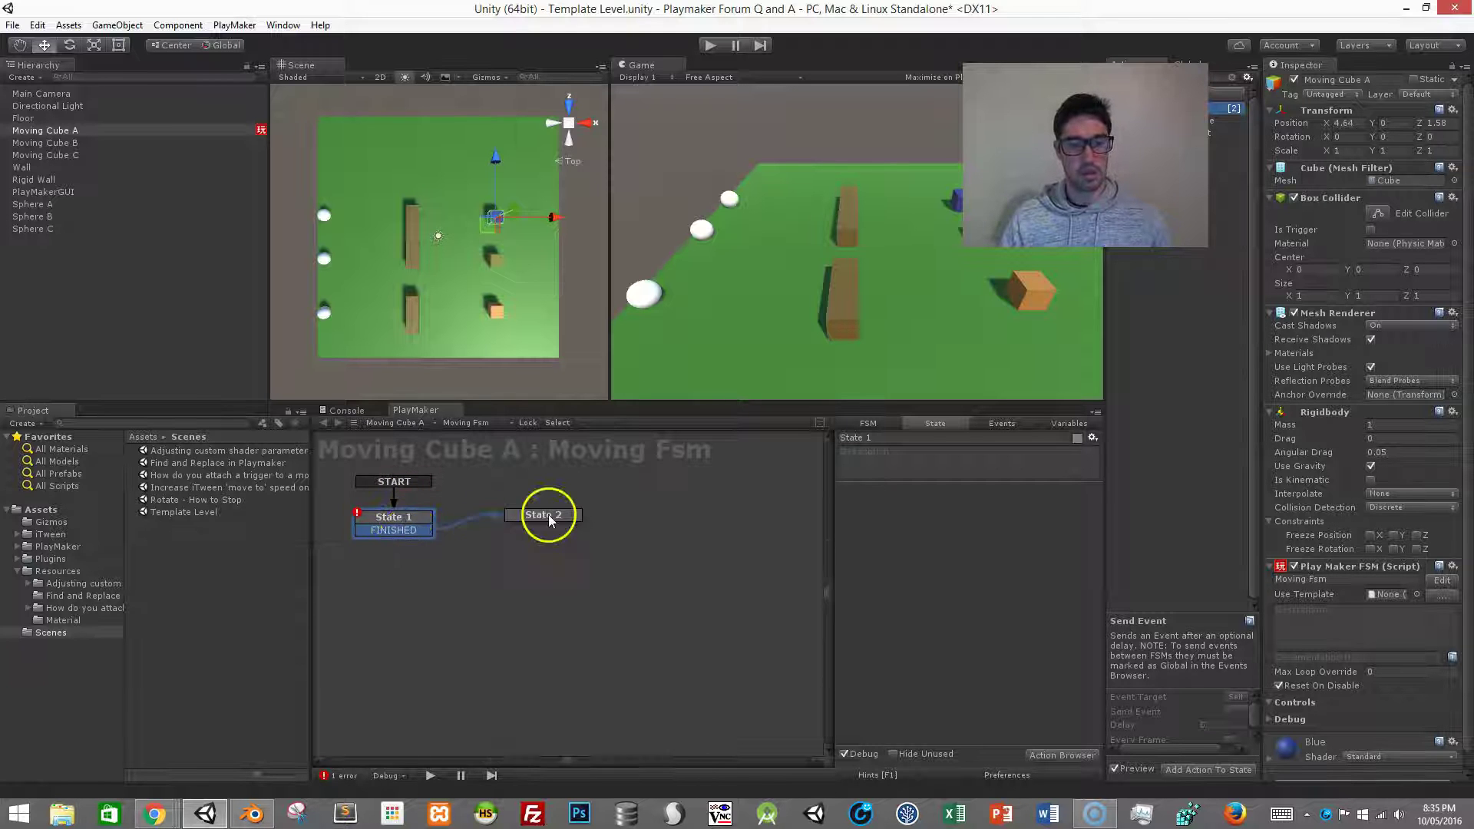
Step: Rename the states to Setup and Moving
{"action": "left_click", "coordinate": [889, 441]}
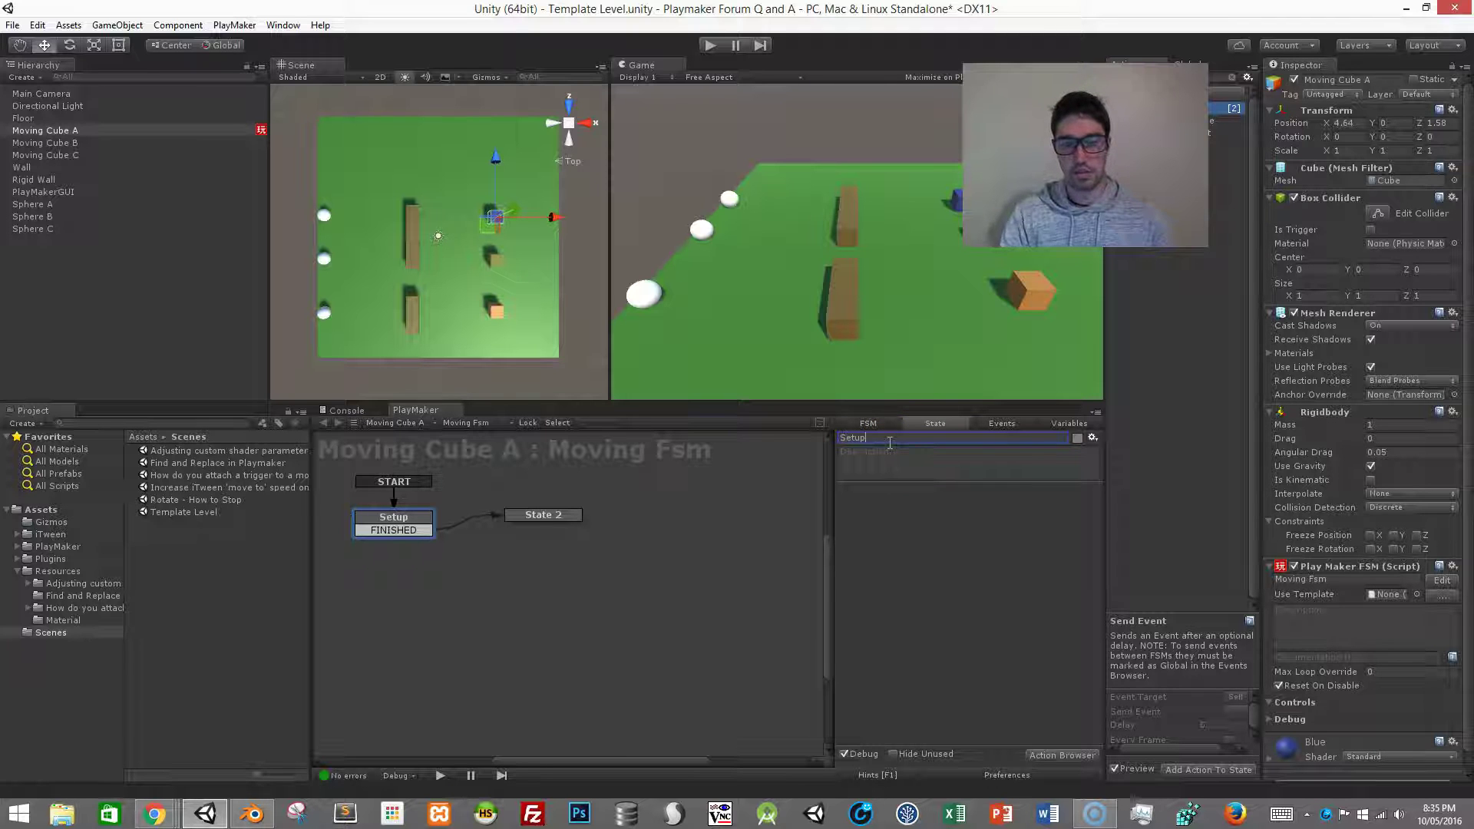
{"action": "left_click", "coordinate": [530, 516]}
{"action": "left_click", "coordinate": [918, 439]}
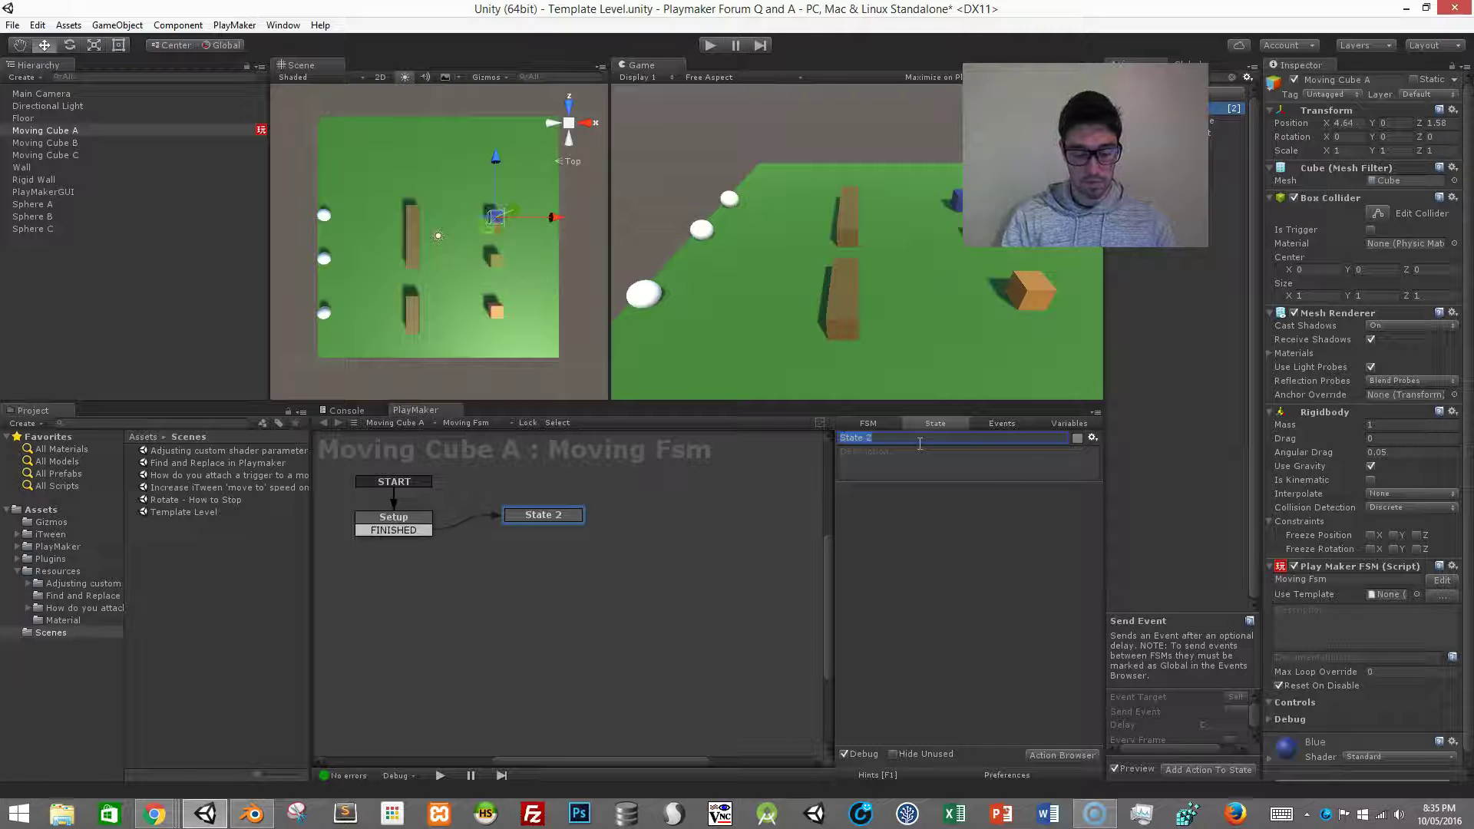
{"action": "type", "text": "oving"}
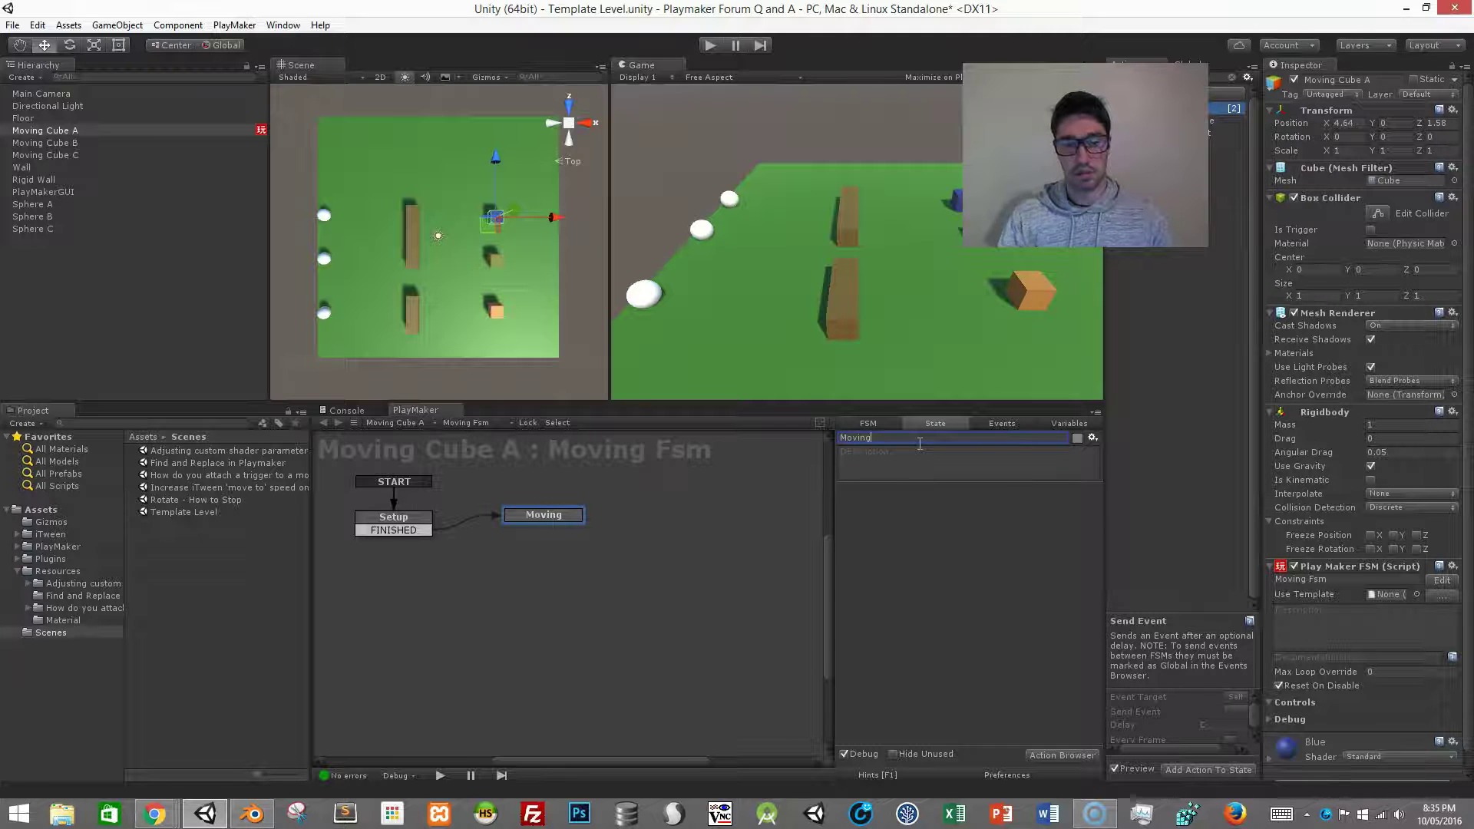
{"action": "left_click", "coordinate": [929, 438]}
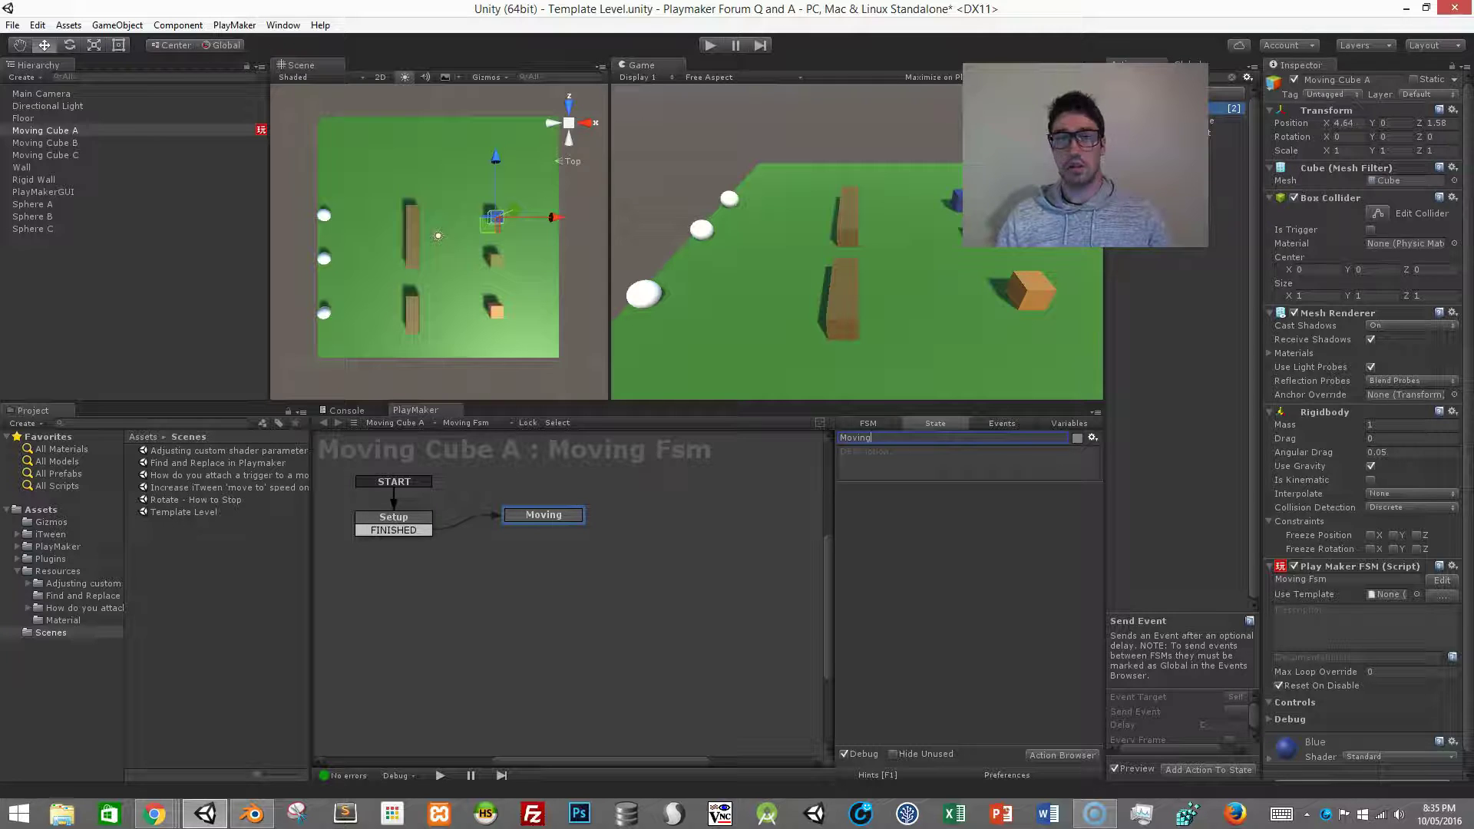
{"action": "left_click", "coordinate": [1168, 79]}
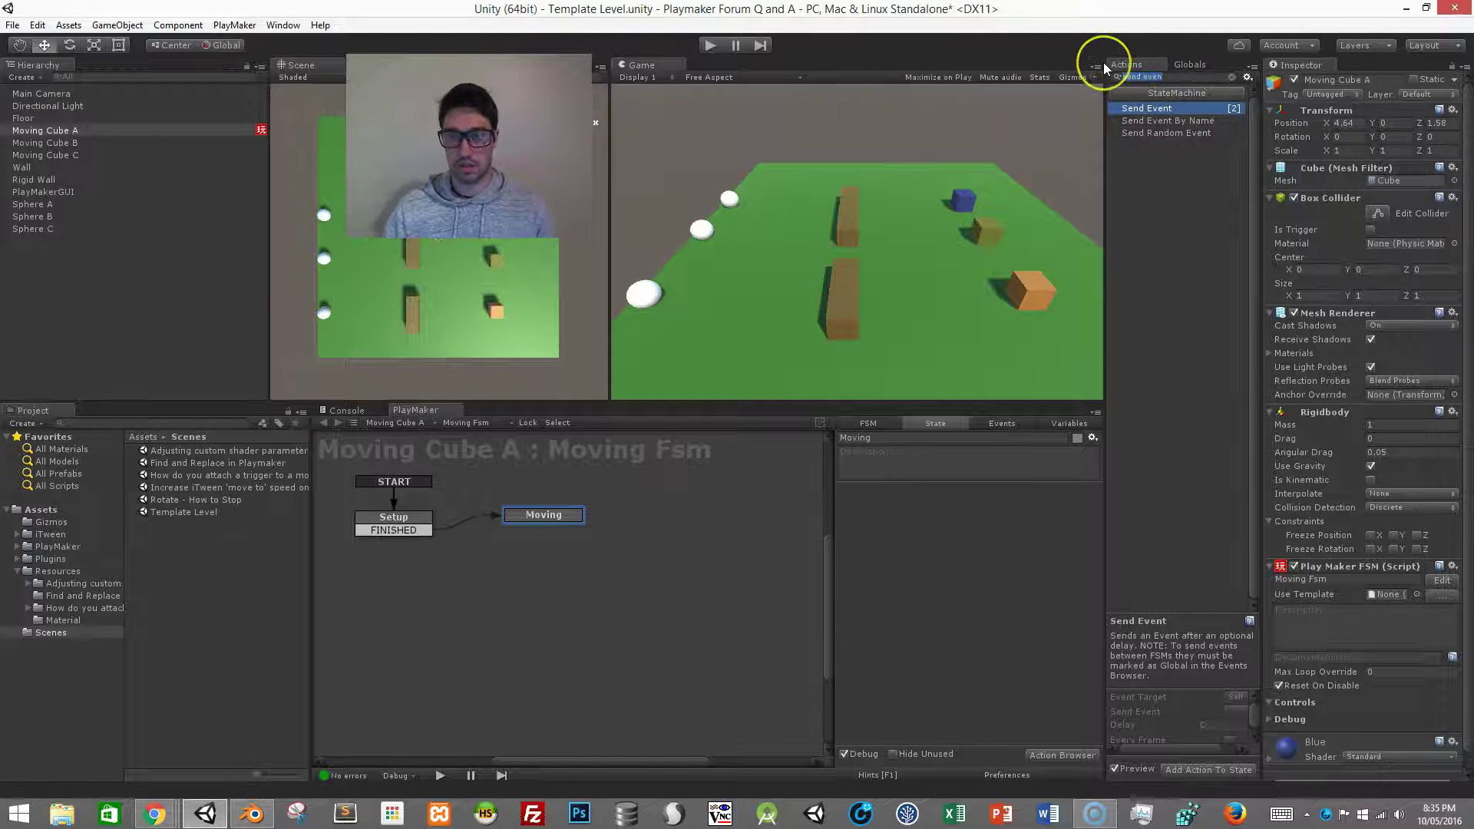
Step: Add iTween Look To to the Moving state, with its speed set to a new Speed variable
{"action": "type", "text": "itwee"}
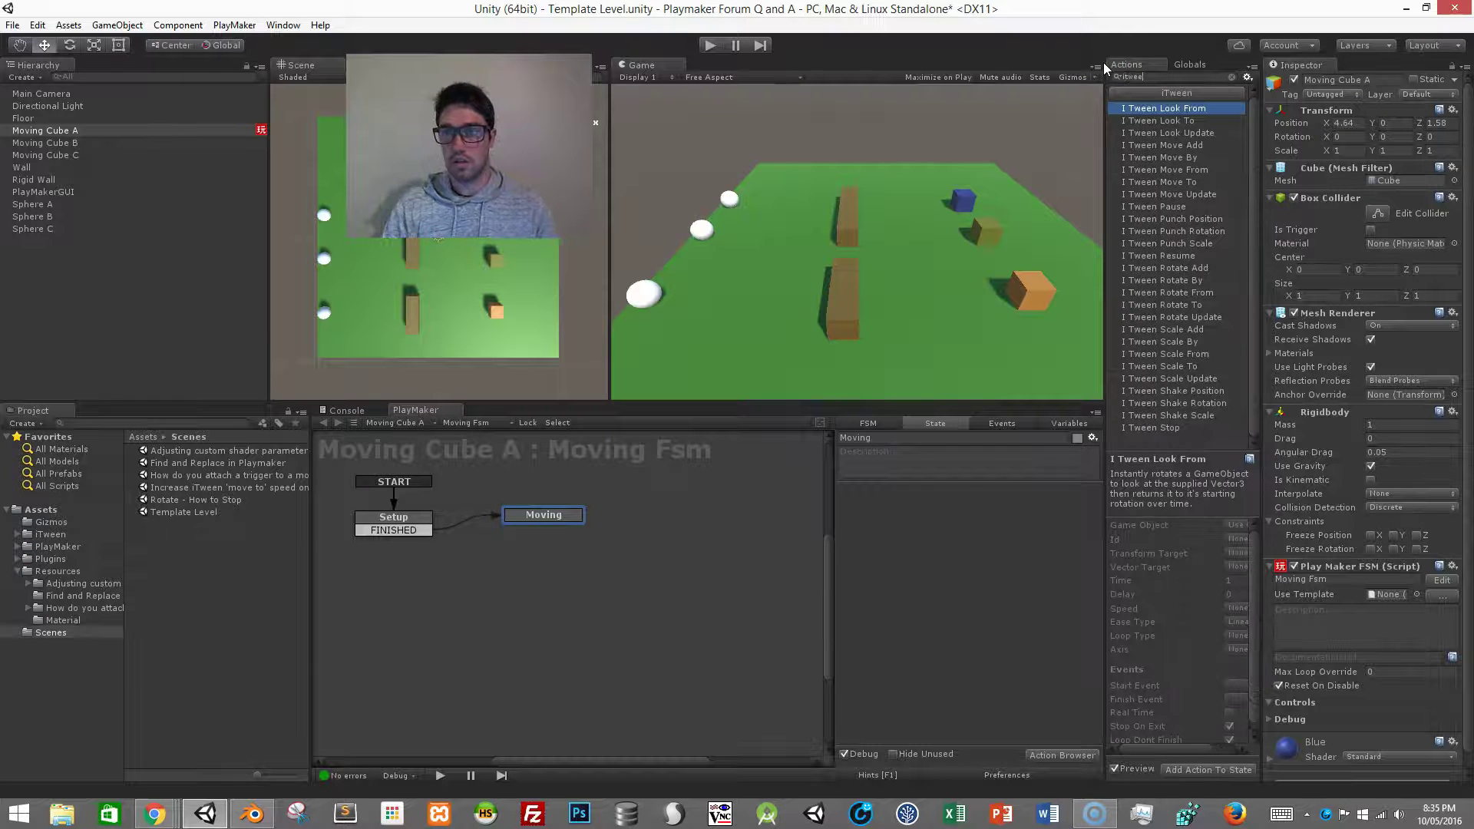
{"action": "left_click", "coordinate": [1152, 121]}
{"action": "left_click_drag", "start_coordinate": [1136, 121], "coordinate": [987, 559]}
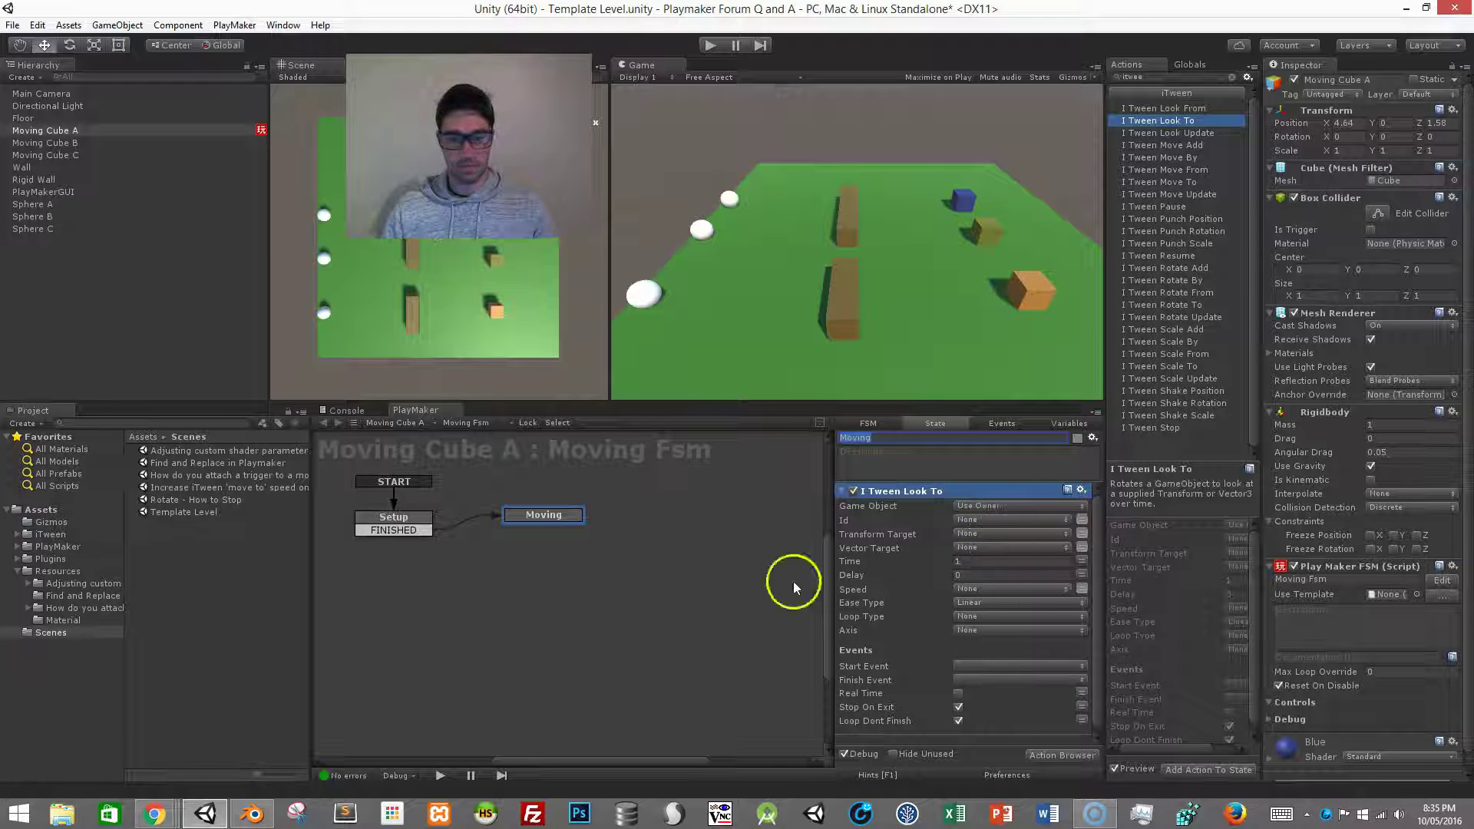
{"action": "left_click", "coordinate": [401, 527]}
{"action": "left_click", "coordinate": [571, 517]}
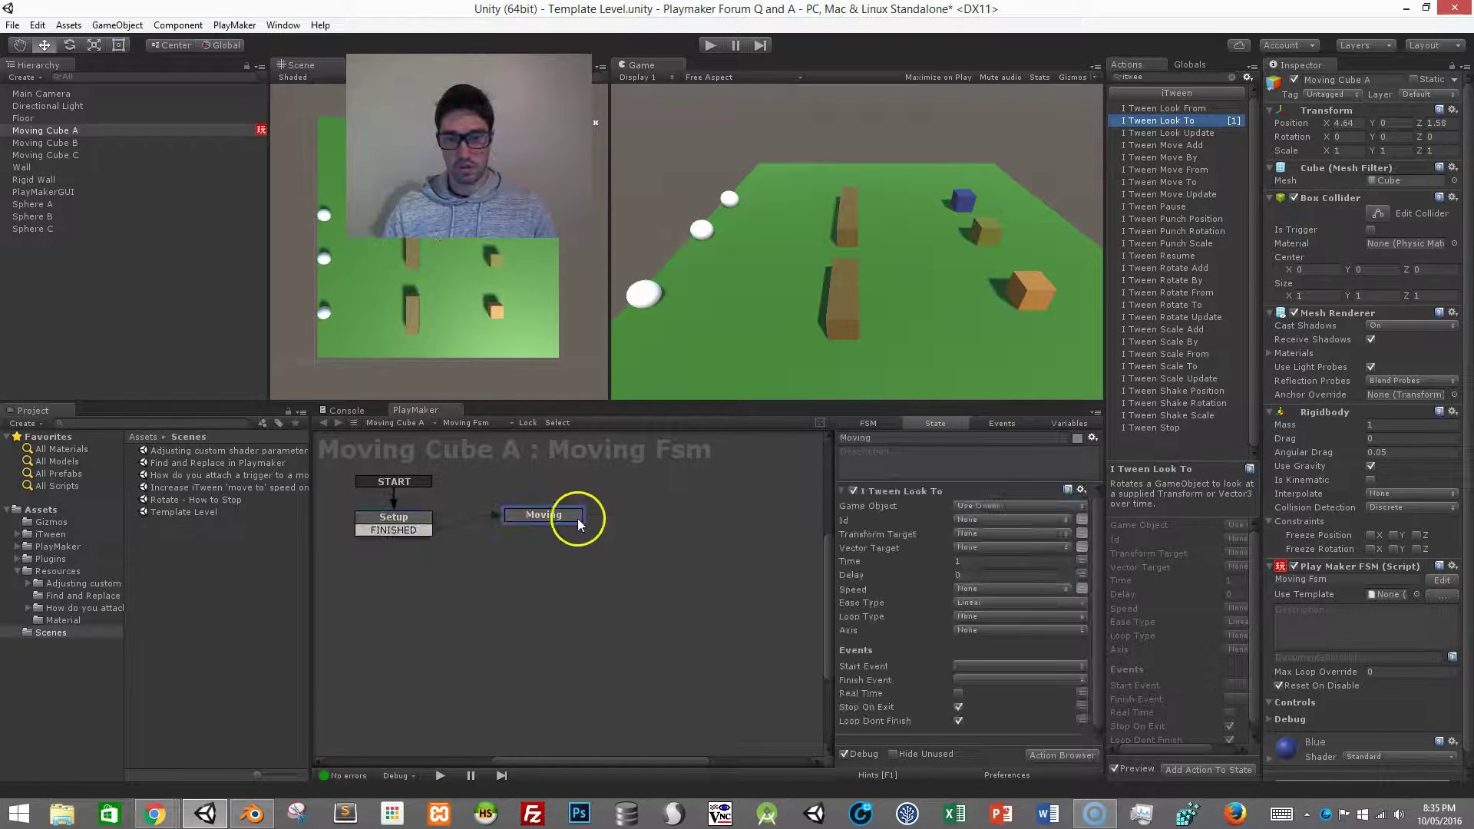
{"action": "left_click", "coordinate": [992, 591]}
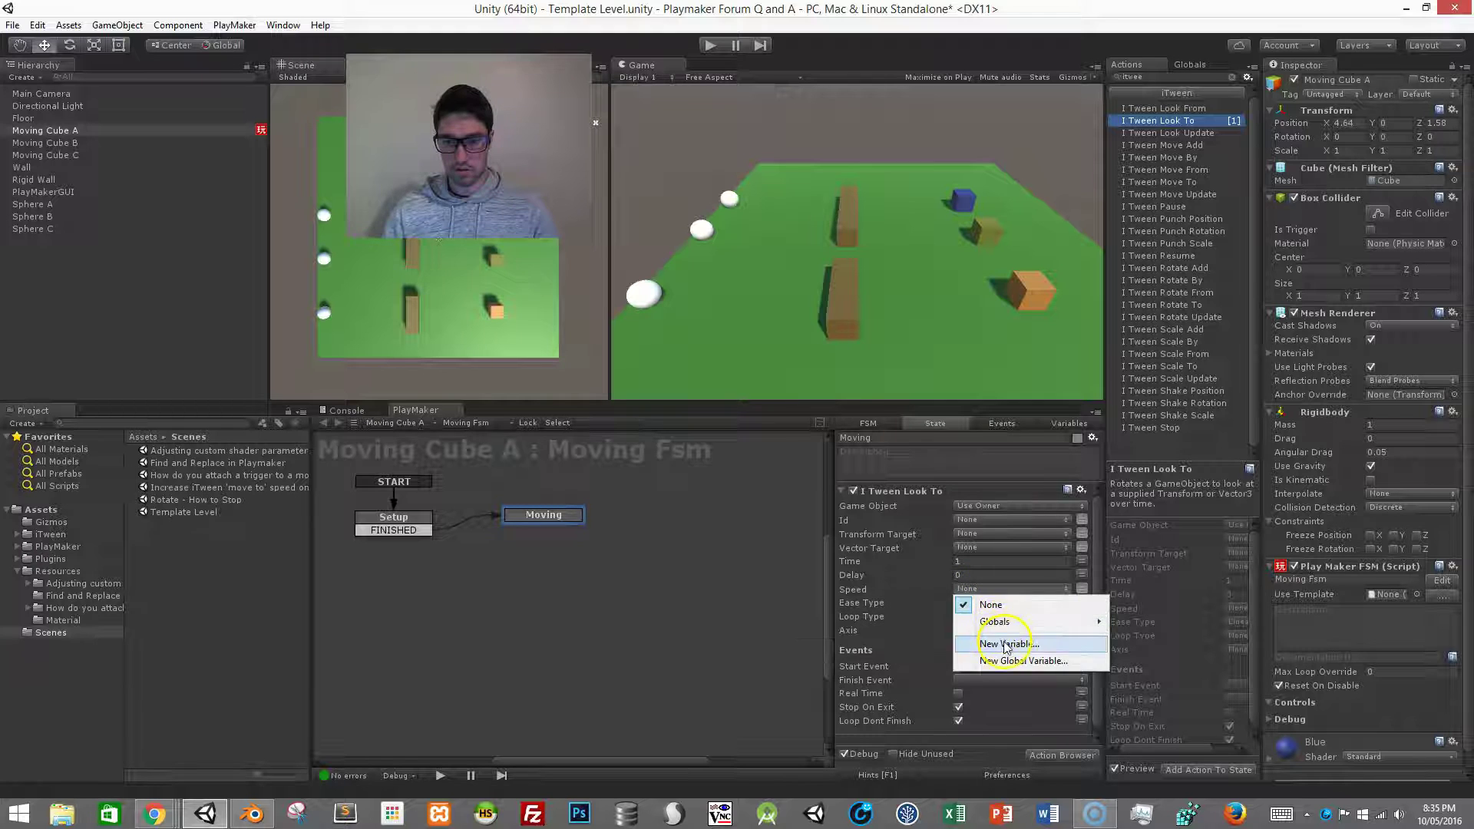
{"action": "left_click", "coordinate": [1007, 645]}
{"action": "type", "text": "Spee"}
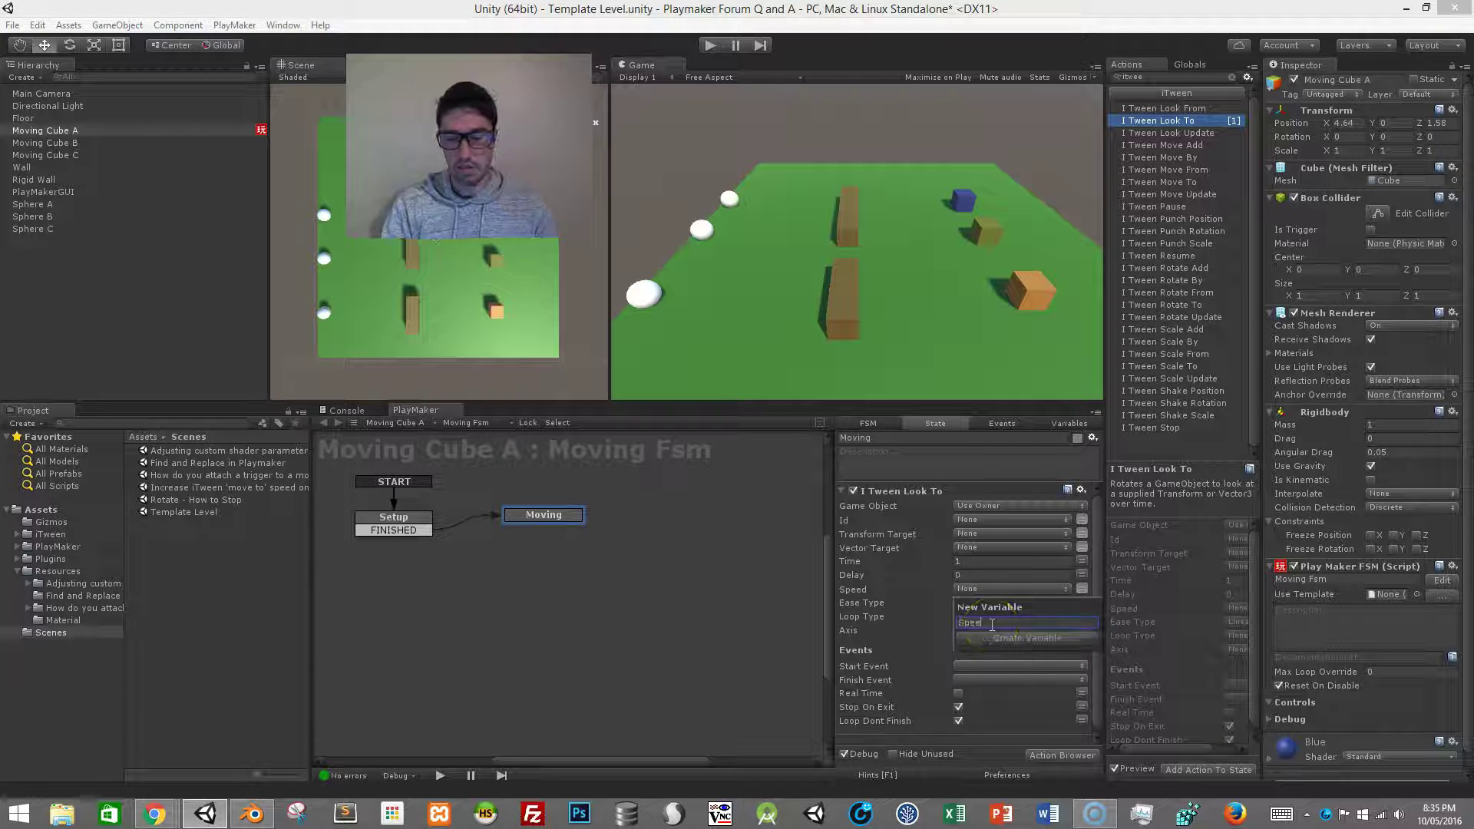
{"action": "type", "text": "d"}
{"action": "key", "text": "Return"}
Step: Add Set Float Value to Setup, setting the Speed variable to 5
{"action": "left_click", "coordinate": [420, 525]}
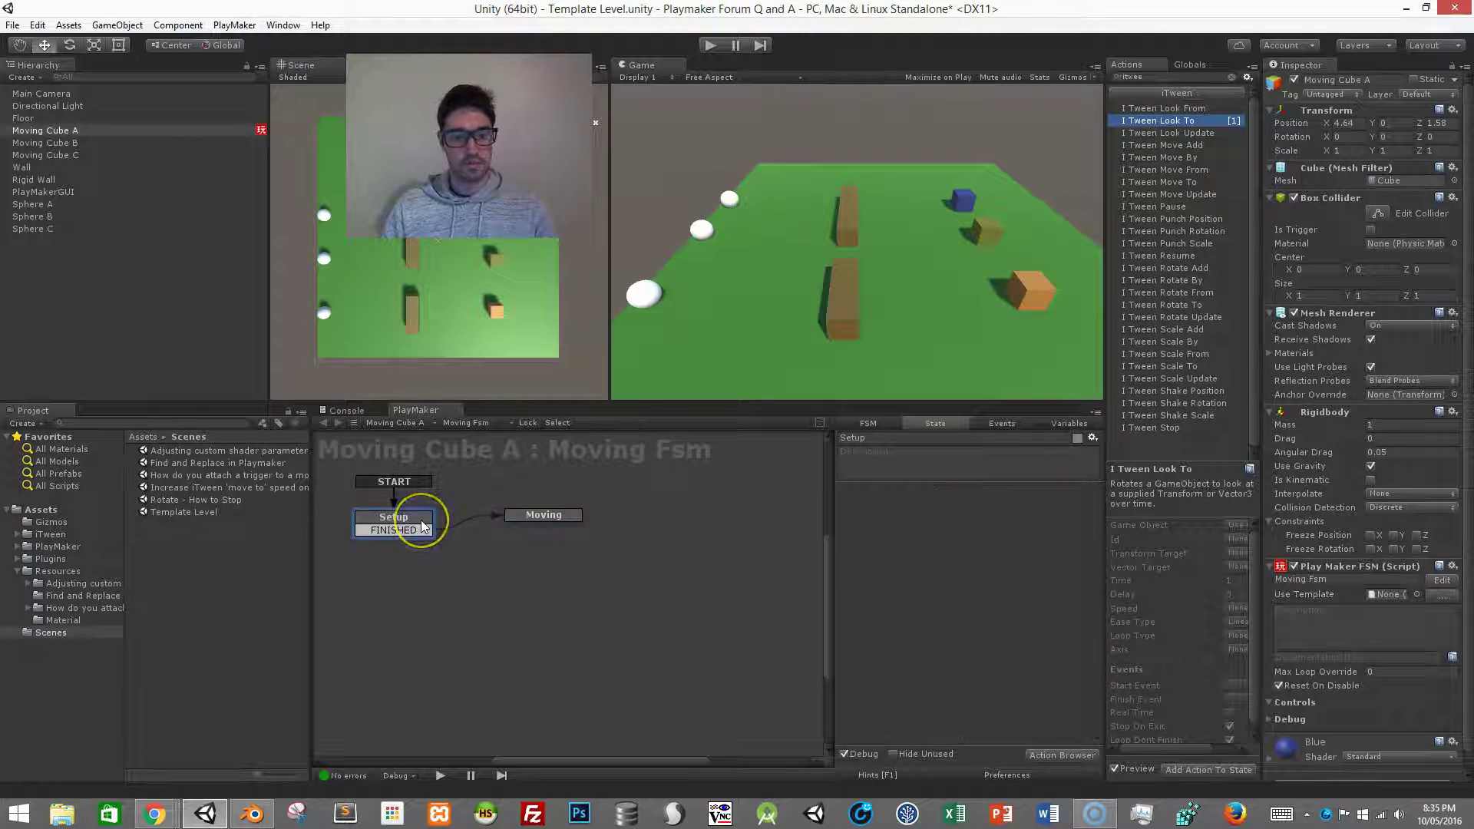
{"action": "right_click", "coordinate": [421, 525]}
{"action": "left_click", "coordinate": [1164, 80]}
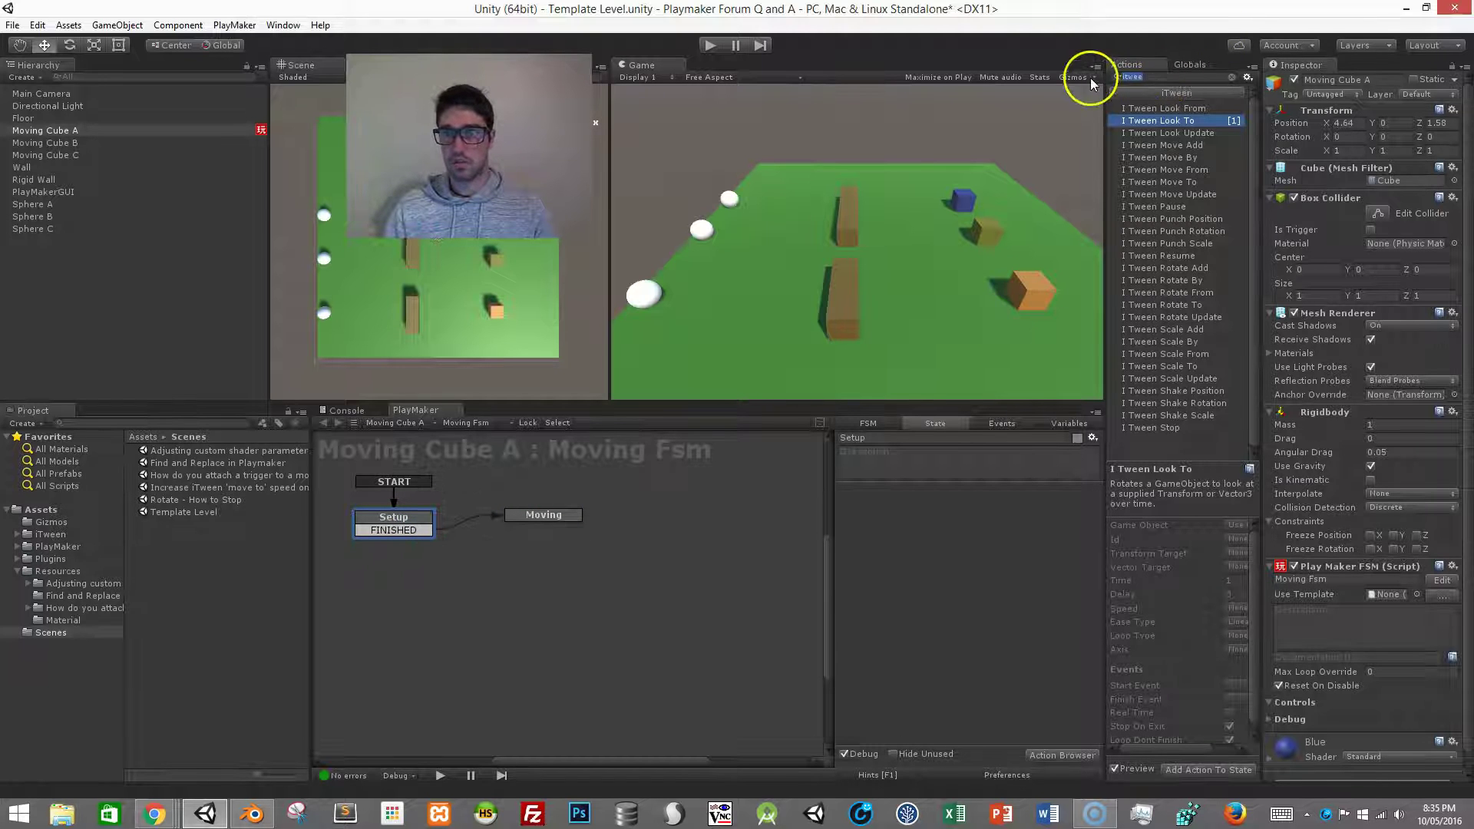
{"action": "type", "text": "set float"}
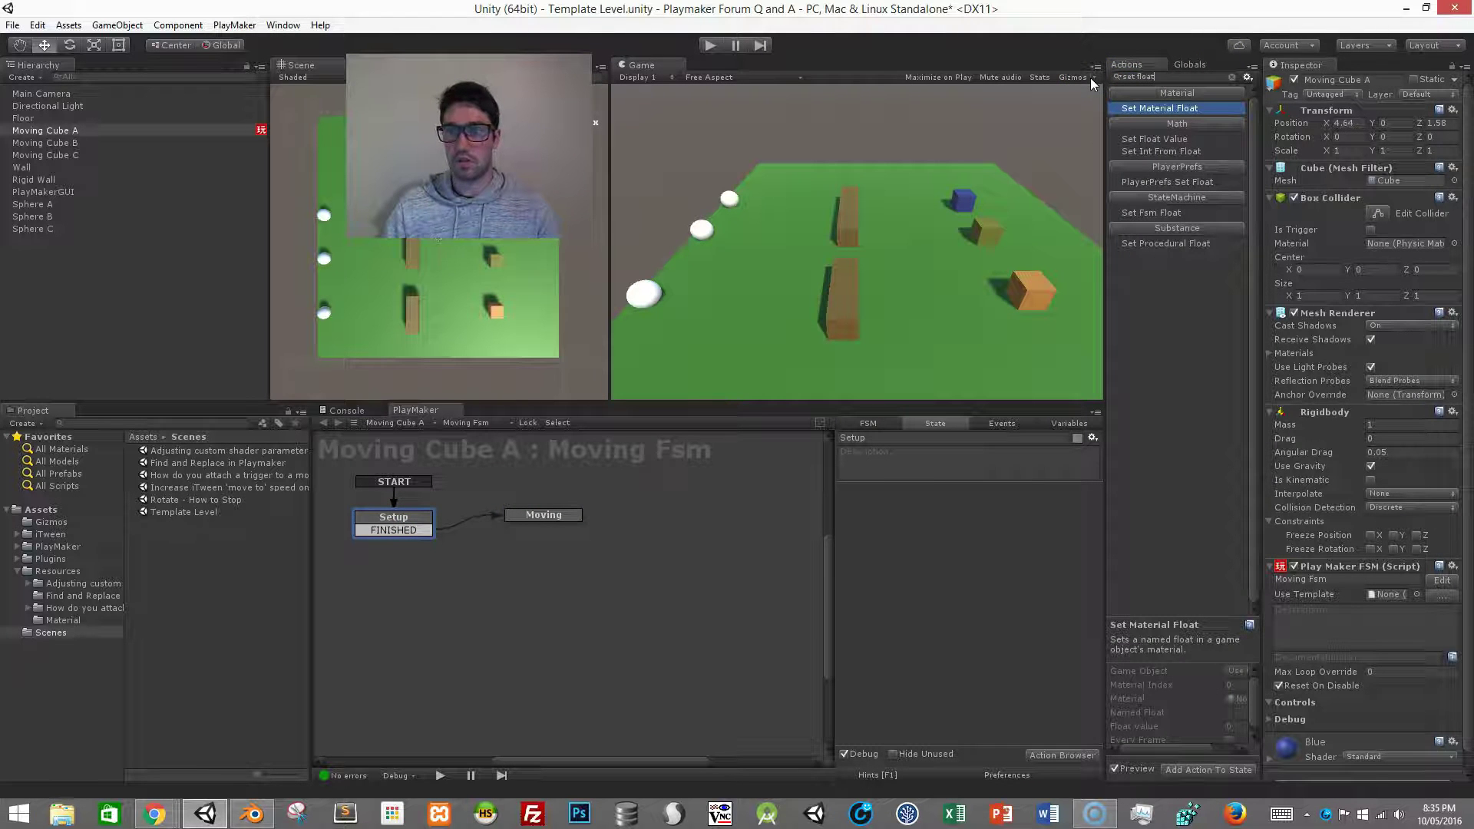
{"action": "left_click", "coordinate": [1152, 139]}
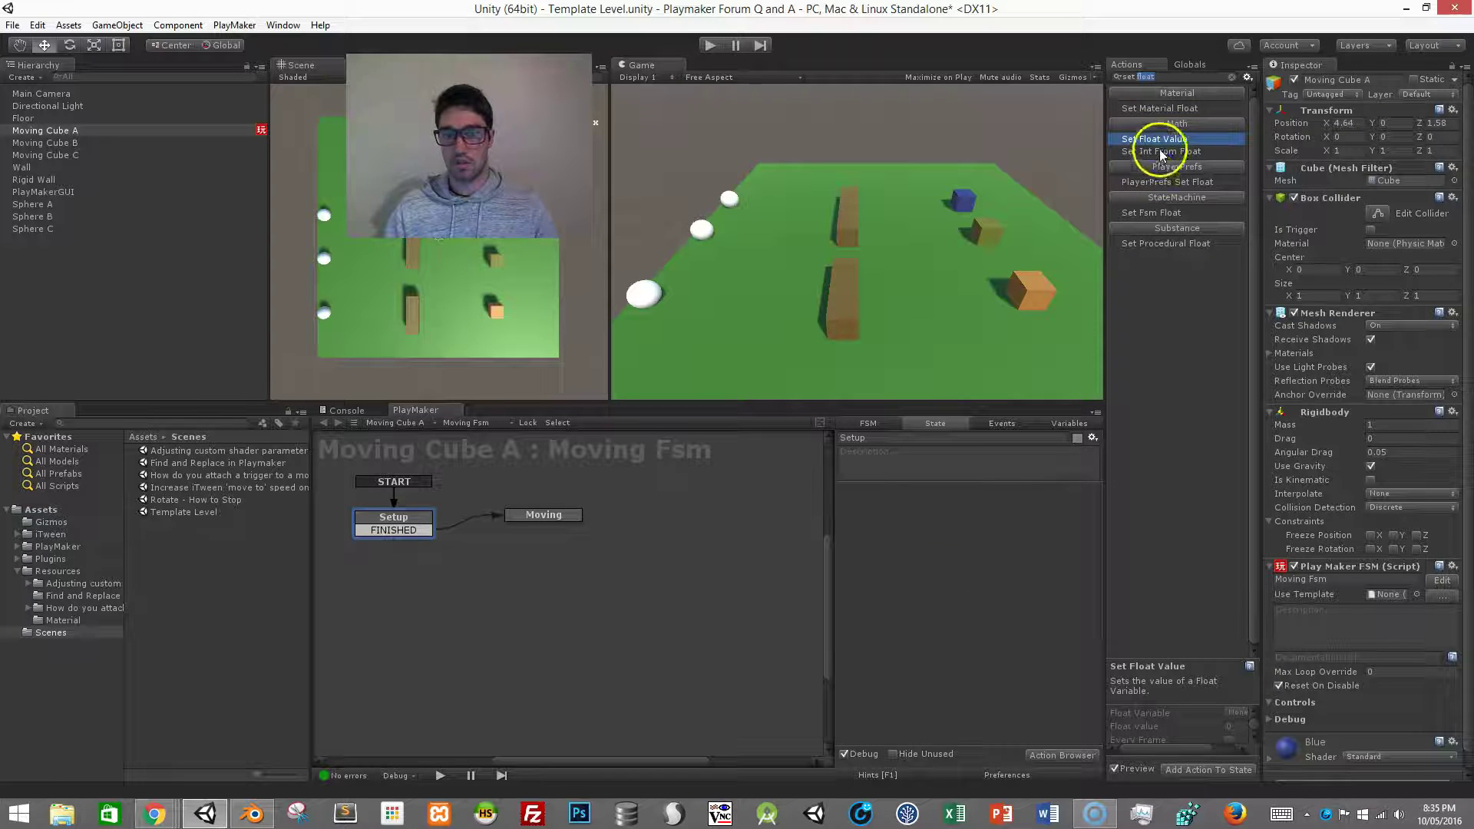
{"action": "left_click_drag", "start_coordinate": [1158, 146], "coordinate": [931, 574]}
{"action": "left_click", "coordinate": [985, 509]}
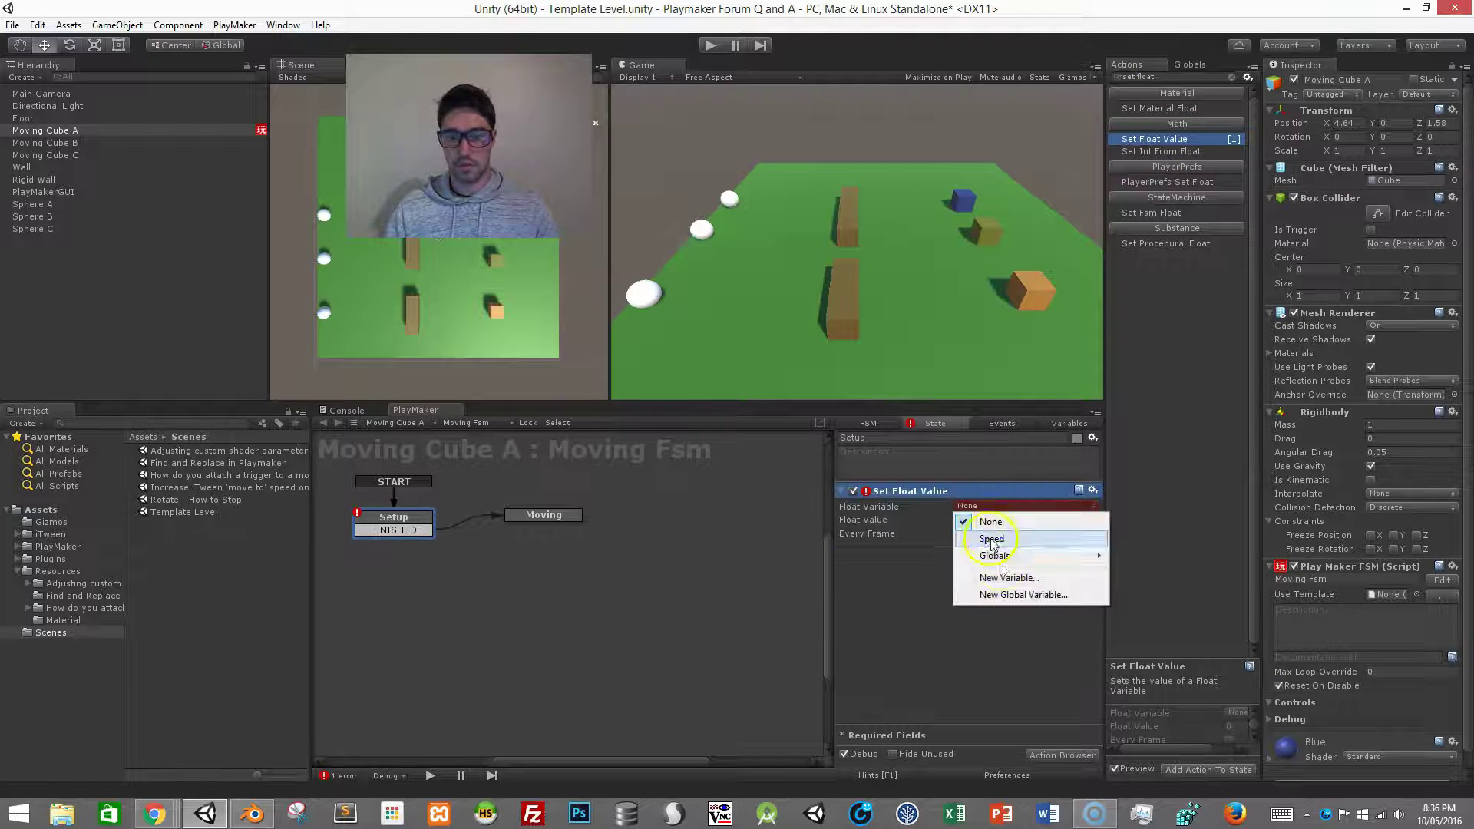
{"action": "left_click", "coordinate": [990, 536]}
{"action": "left_click", "coordinate": [983, 535]}
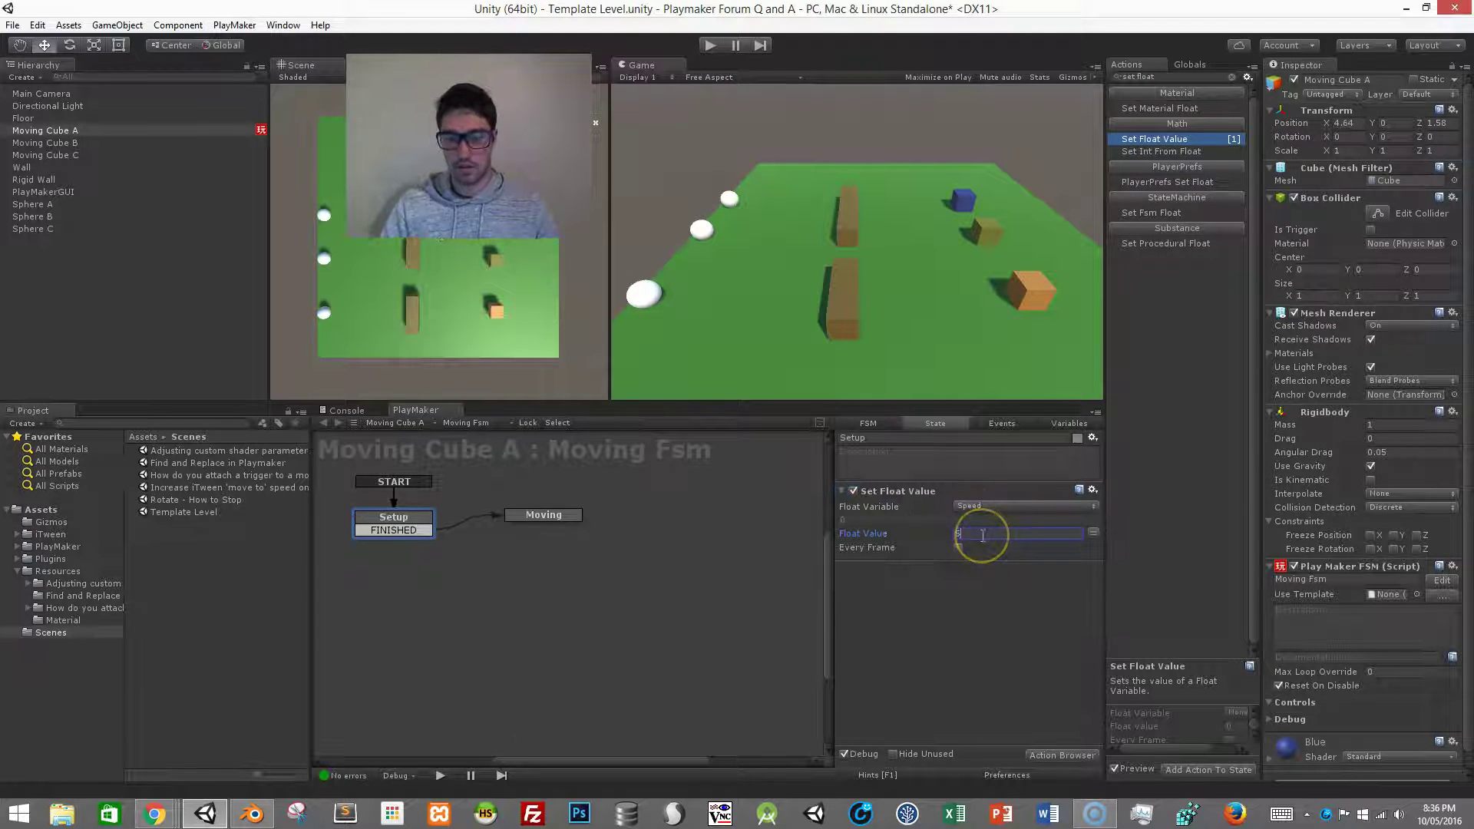
Step: Set Sphere A as the Look To action's Transform Target
{"action": "left_click", "coordinate": [555, 517]}
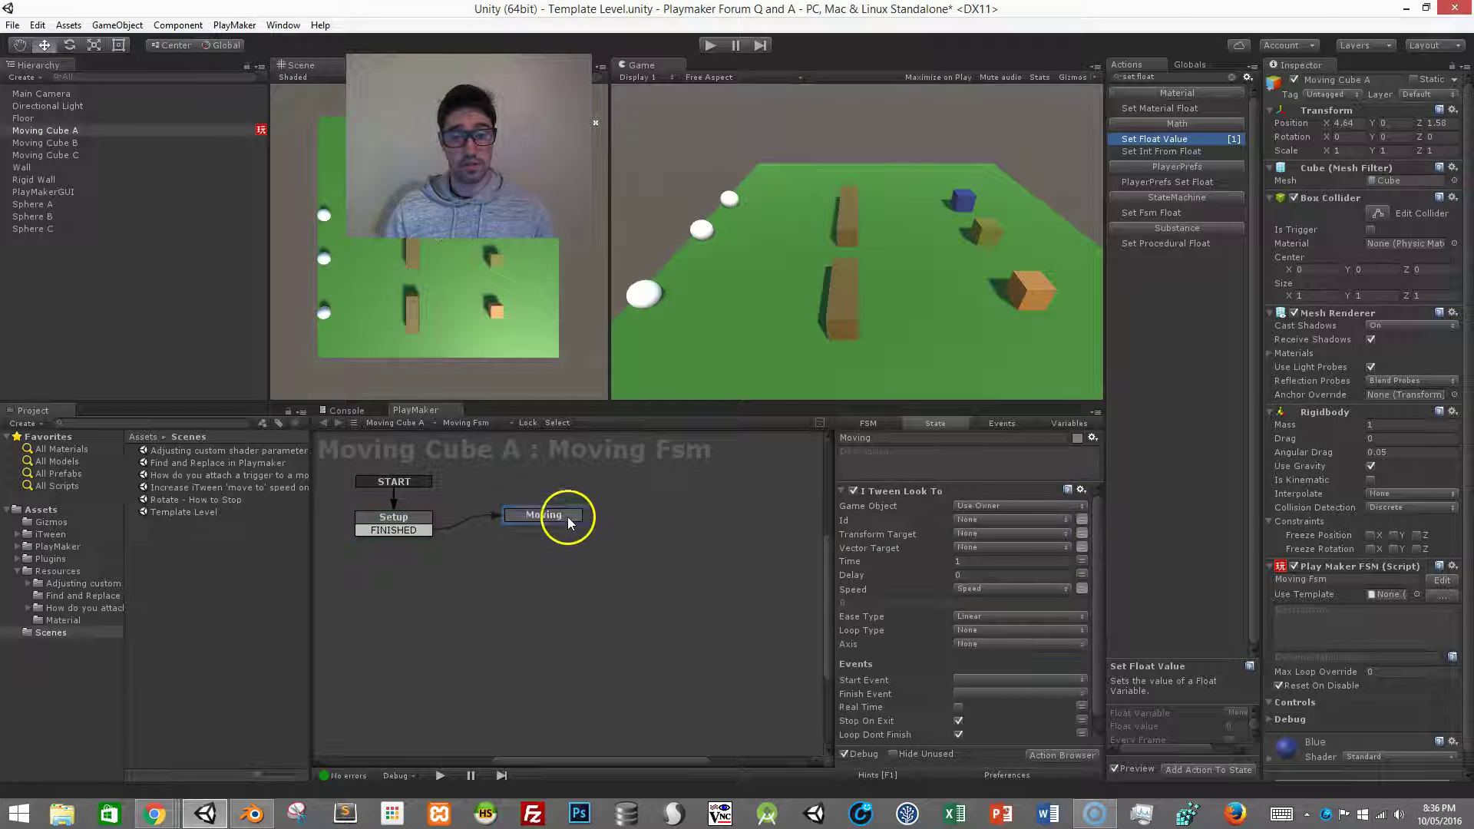
{"action": "left_click", "coordinate": [1021, 534]}
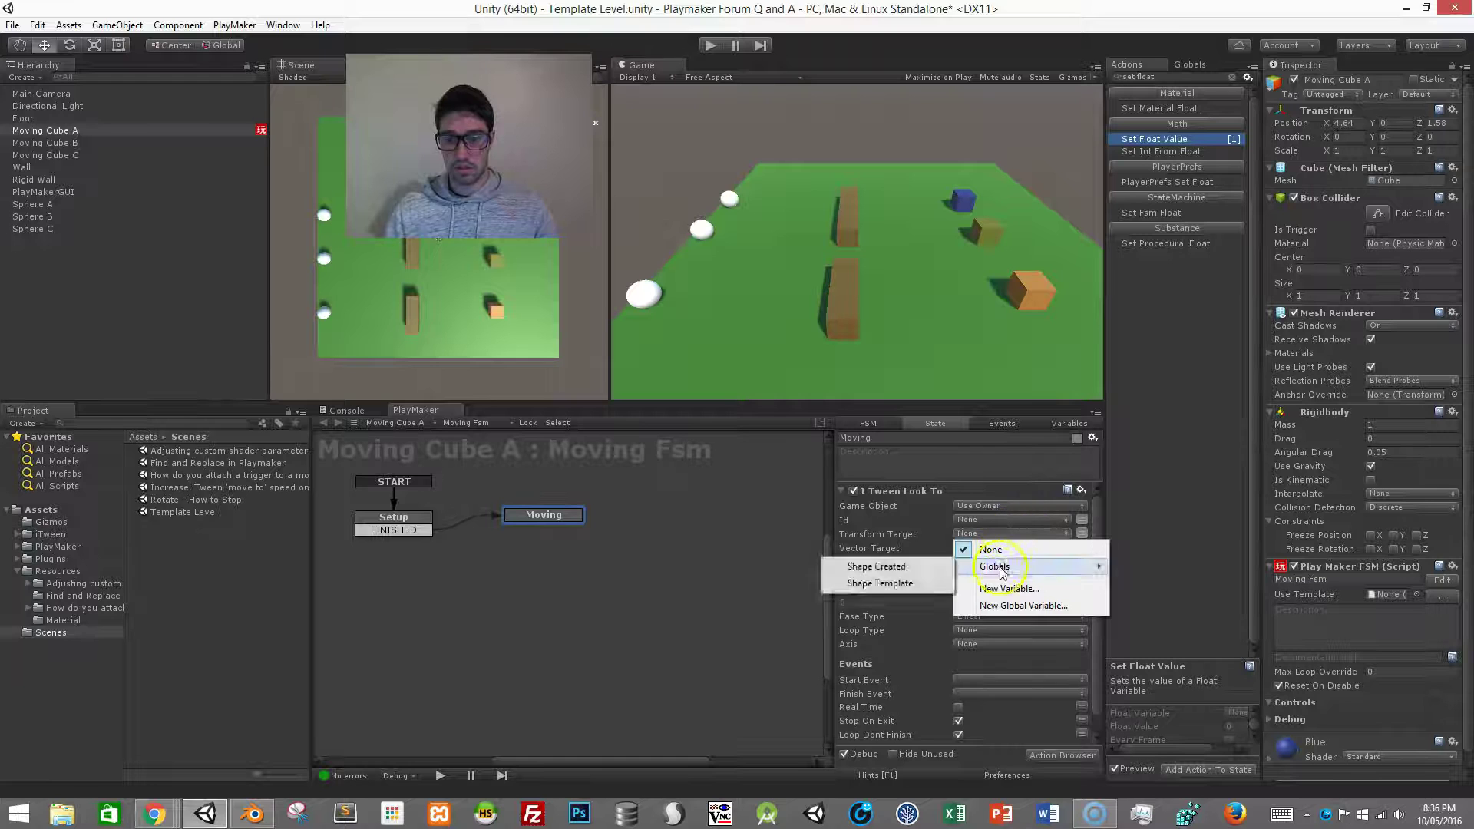
{"action": "left_click", "coordinate": [918, 536]}
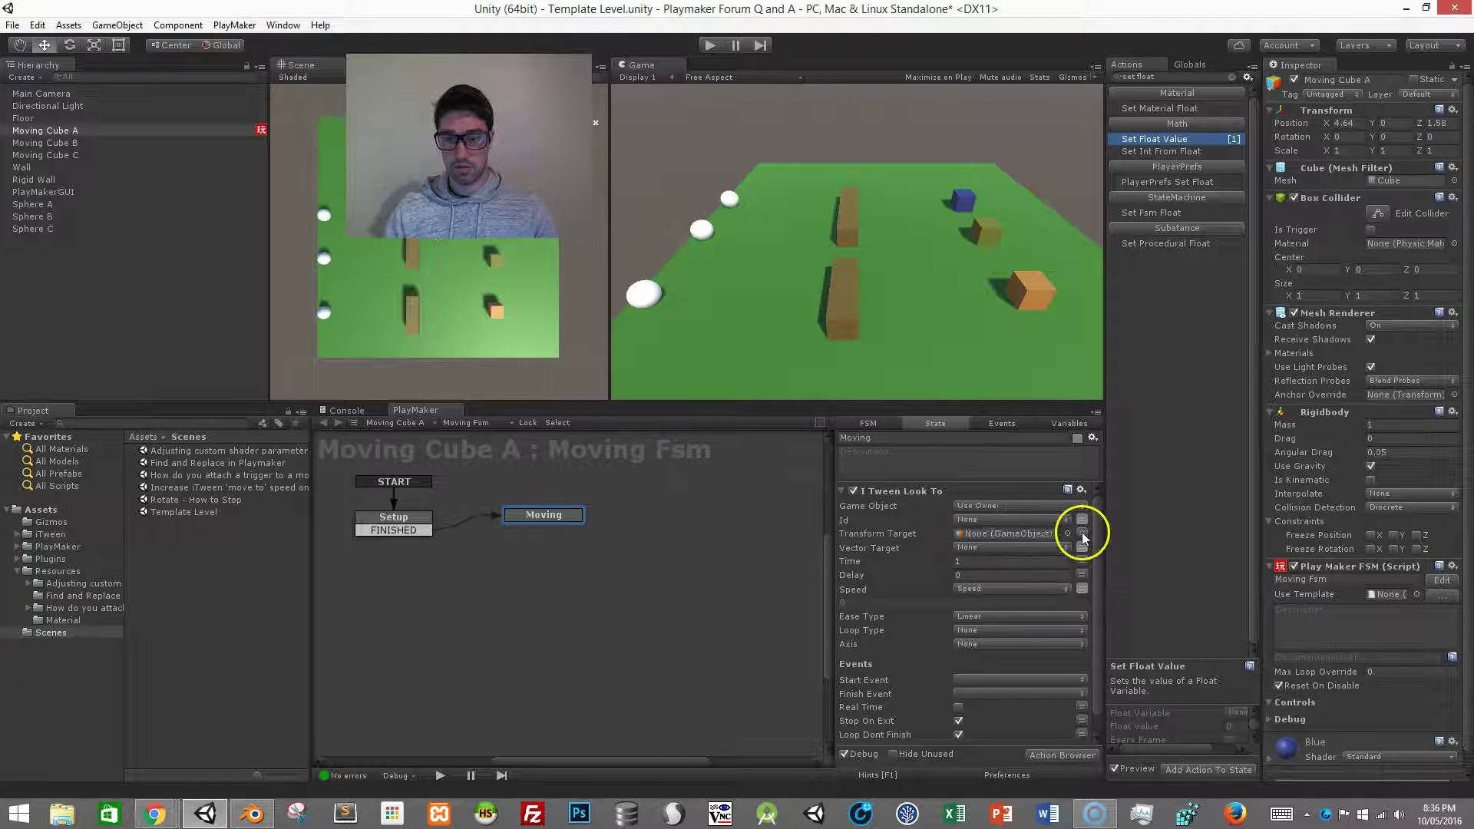
{"action": "left_click", "coordinate": [52, 205]}
{"action": "left_click_drag", "start_coordinate": [52, 205], "coordinate": [991, 535]}
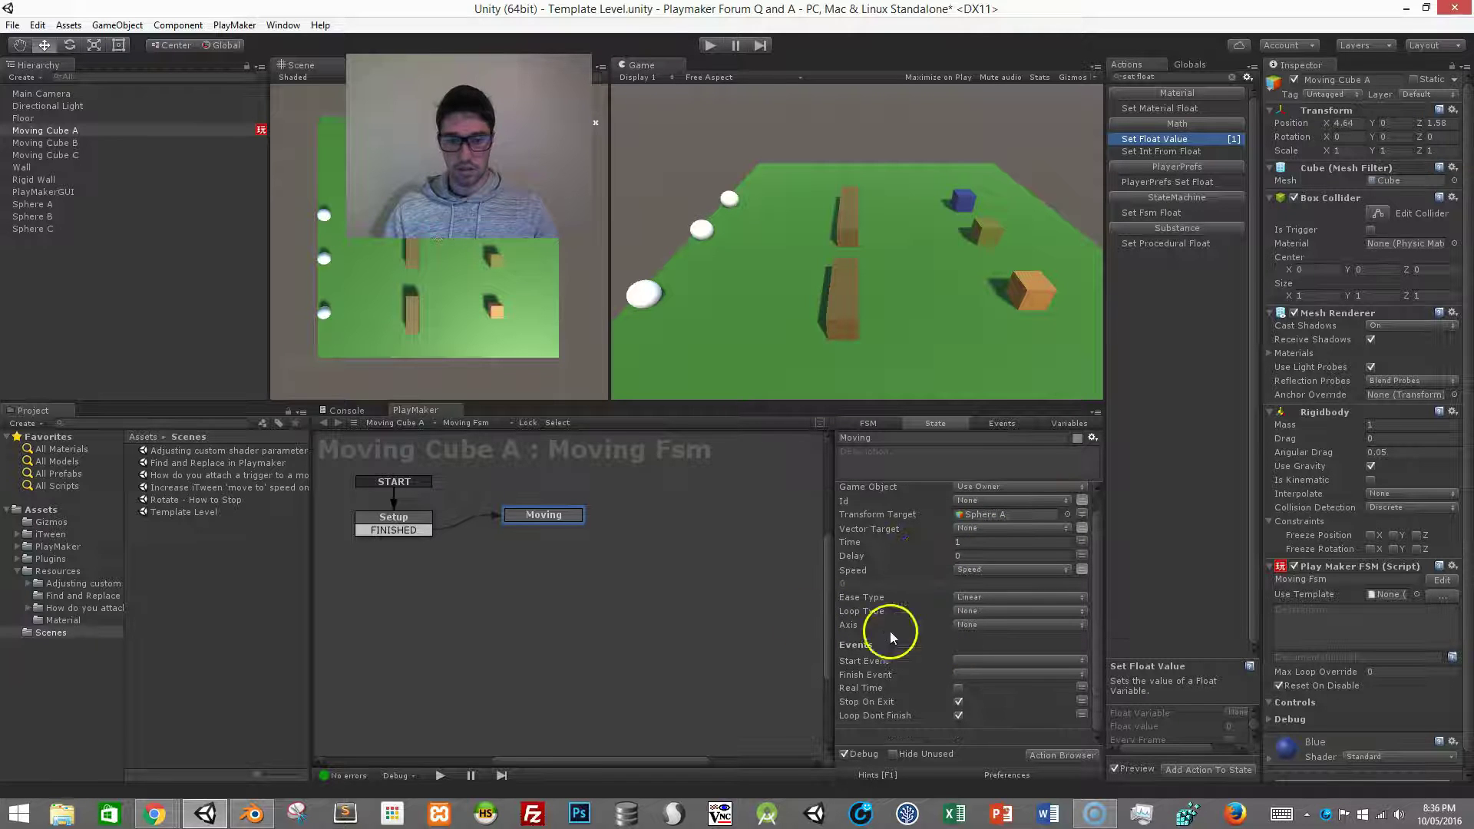
Step: Add an iTween/Speed Up global transition to the Moving state
{"action": "right_click", "coordinate": [539, 516]}
{"action": "mouse_move", "coordinate": [568, 540]}
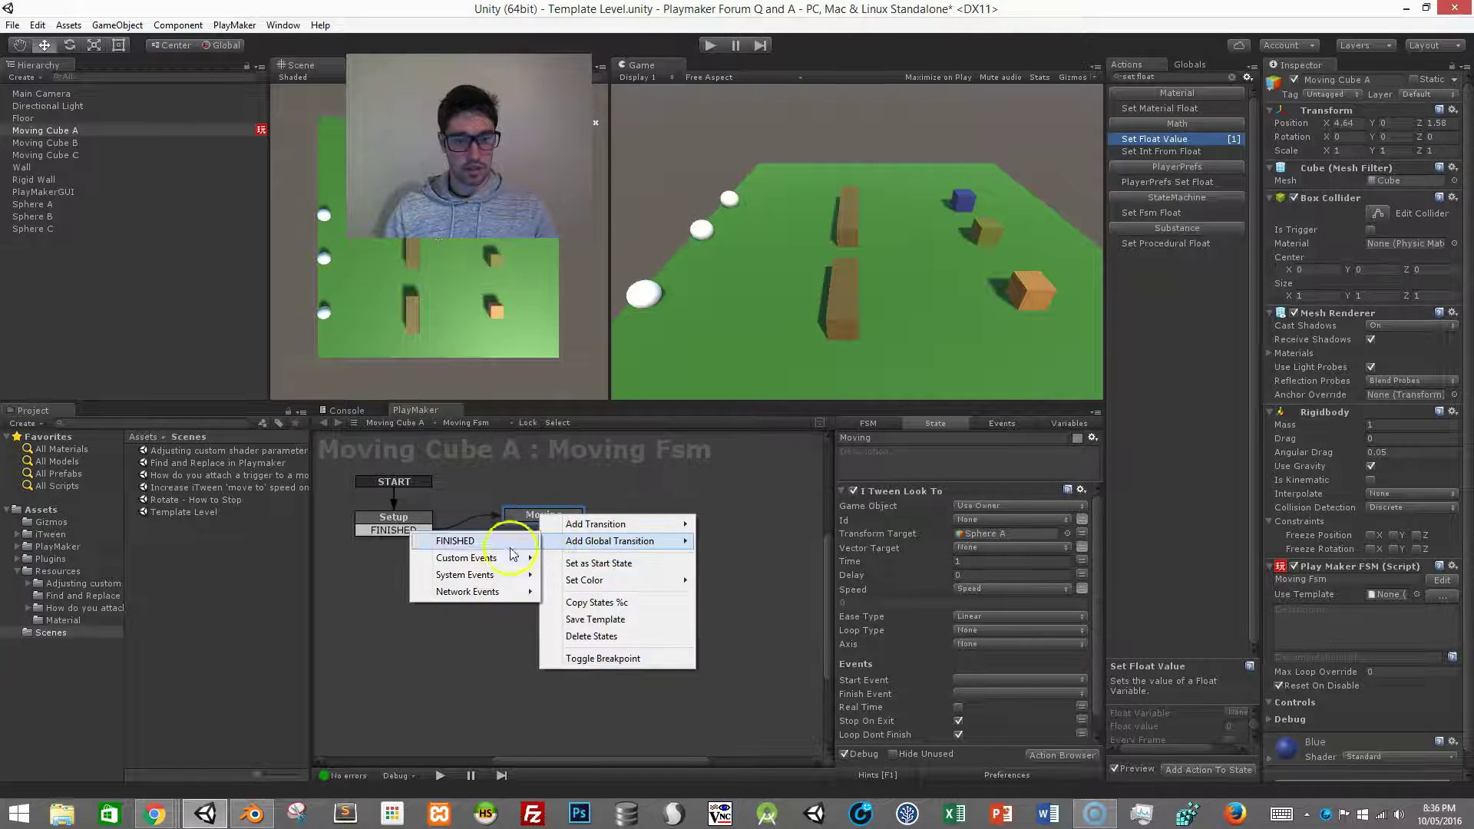
{"action": "mouse_move", "coordinate": [484, 558]}
{"action": "mouse_move", "coordinate": [386, 645]}
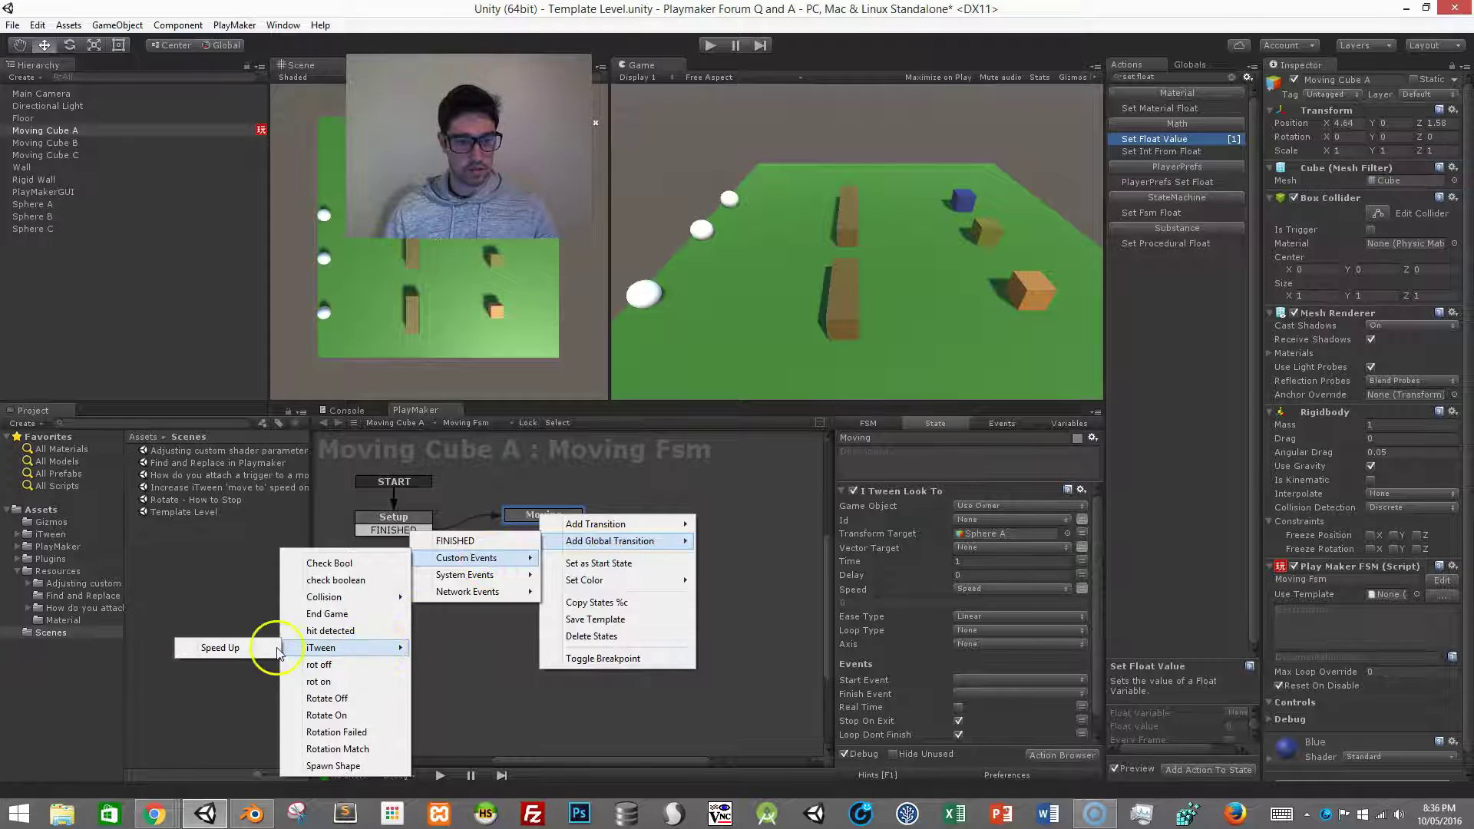
{"action": "left_click", "coordinate": [257, 648]}
Step: Move the Moving and Setup states lower right and show the FSM's events list
{"action": "left_click_drag", "start_coordinate": [572, 525], "coordinate": [598, 539]}
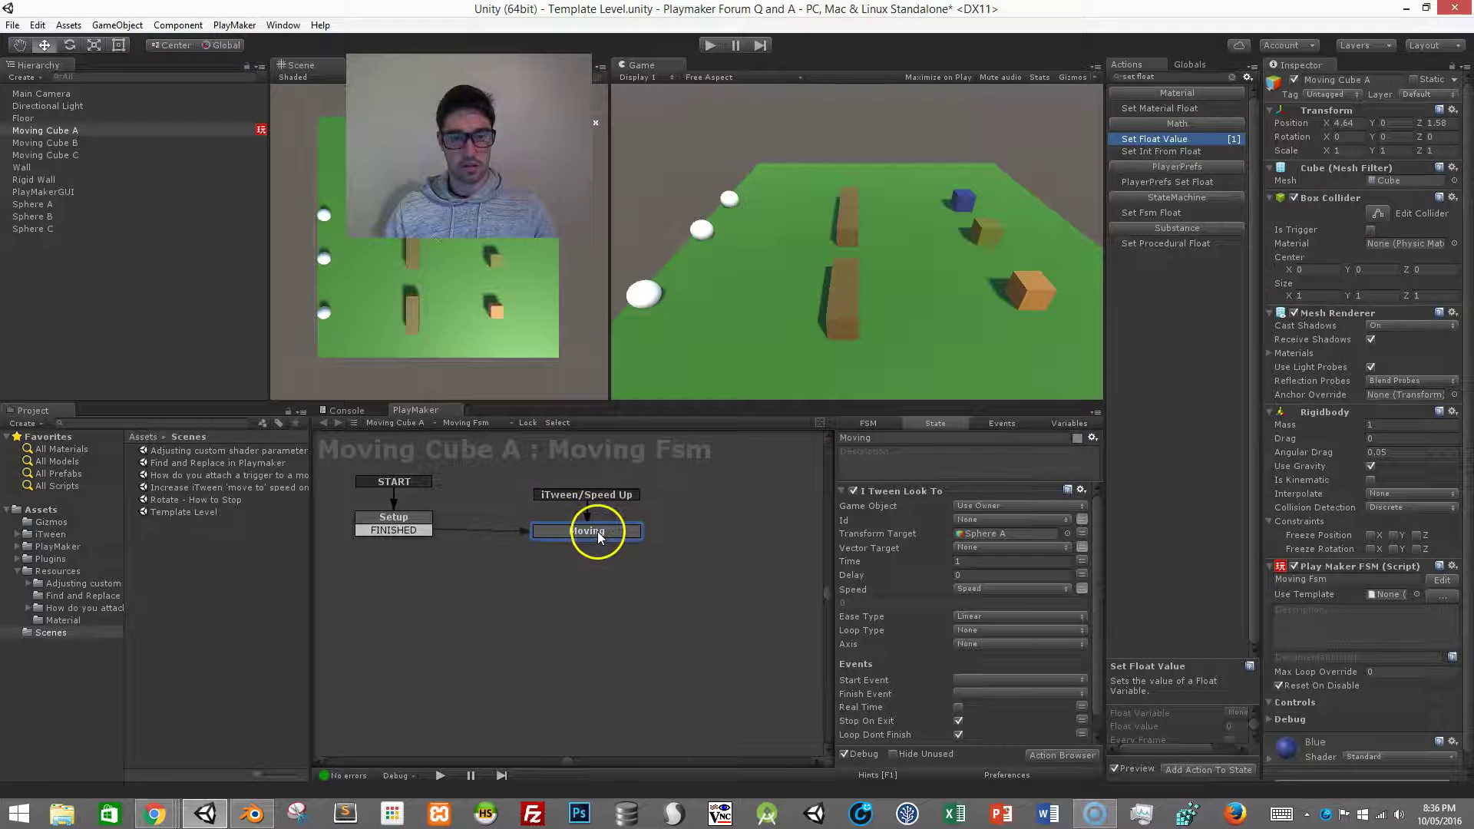
{"action": "left_click", "coordinate": [428, 529]}
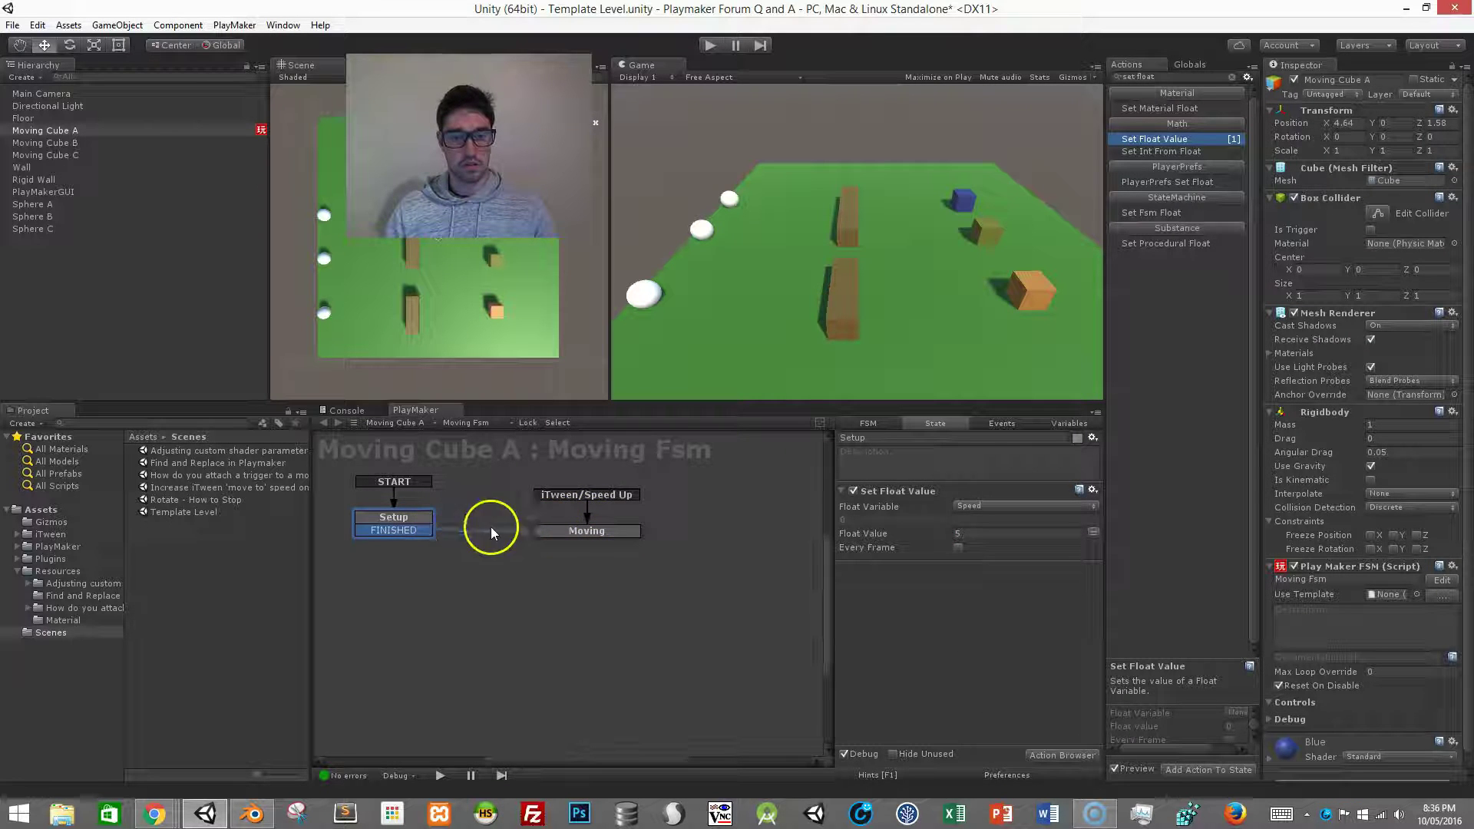
{"action": "left_click_drag", "start_coordinate": [399, 522], "coordinate": [444, 534]}
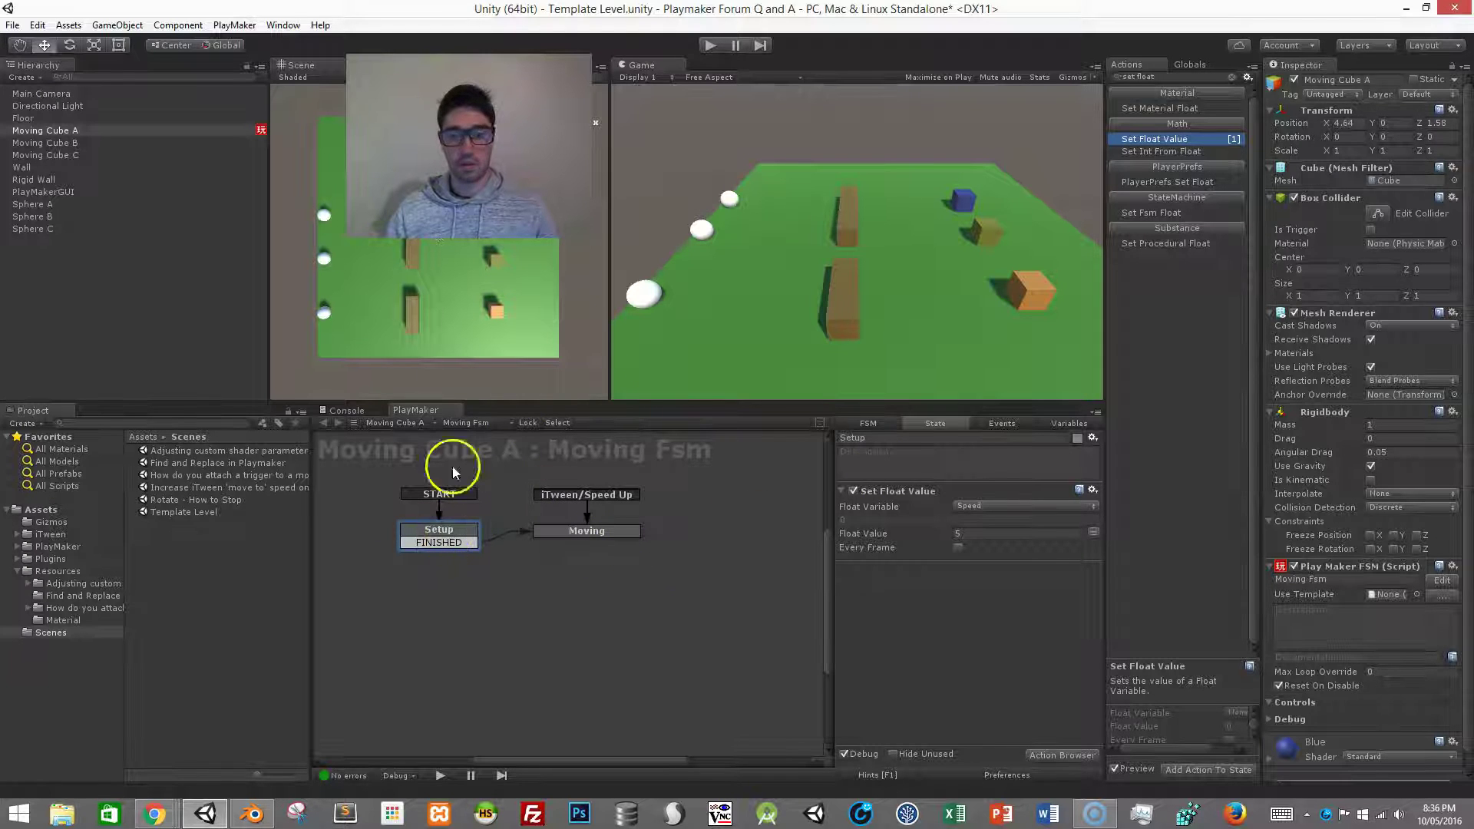
{"action": "left_click", "coordinate": [999, 427]}
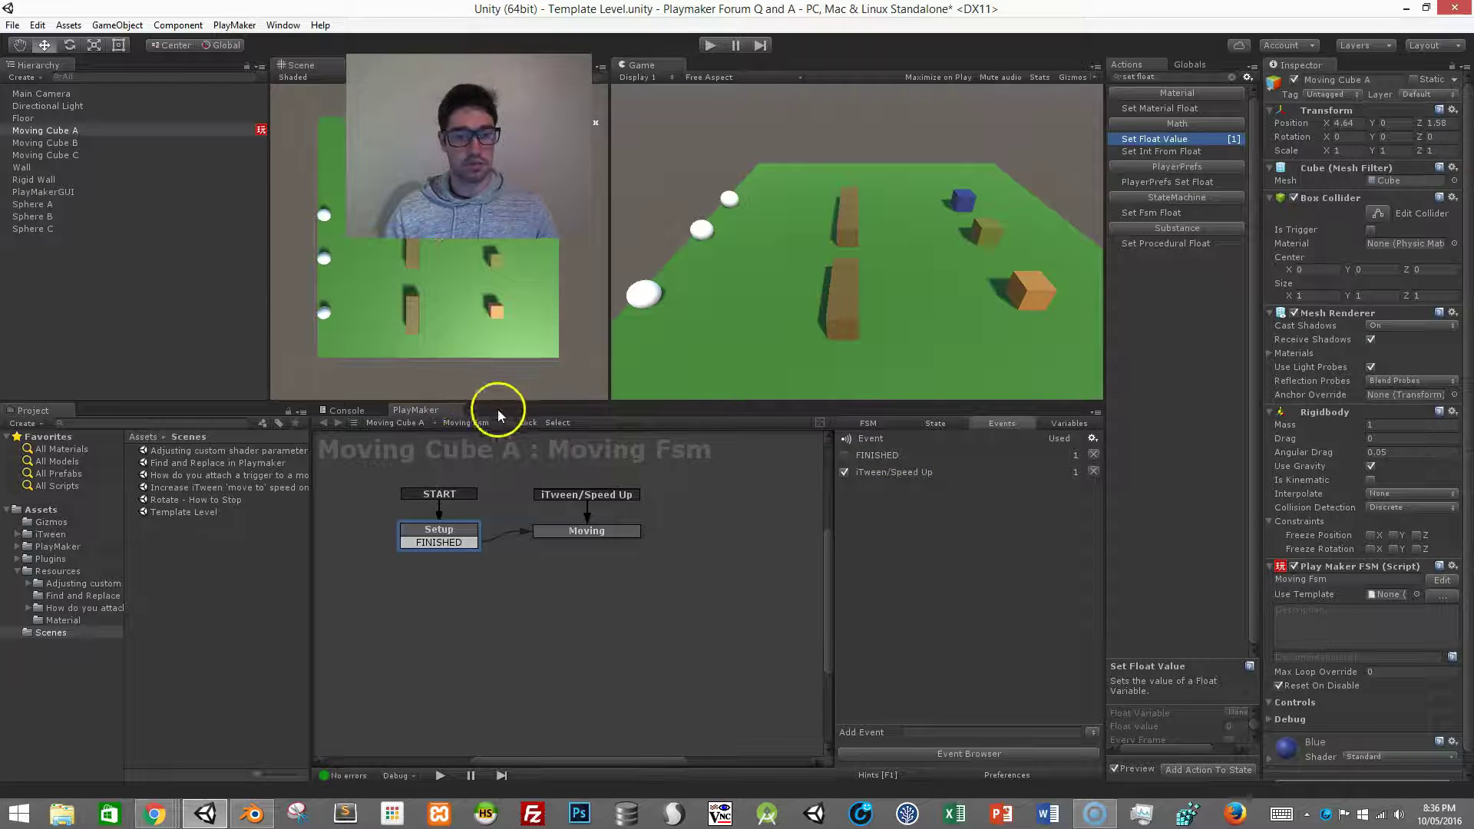
{"action": "left_click", "coordinate": [496, 597]}
Step: Add a new FSM to Moving Cube A and rename its first state Listening
{"action": "right_click", "coordinate": [496, 598]}
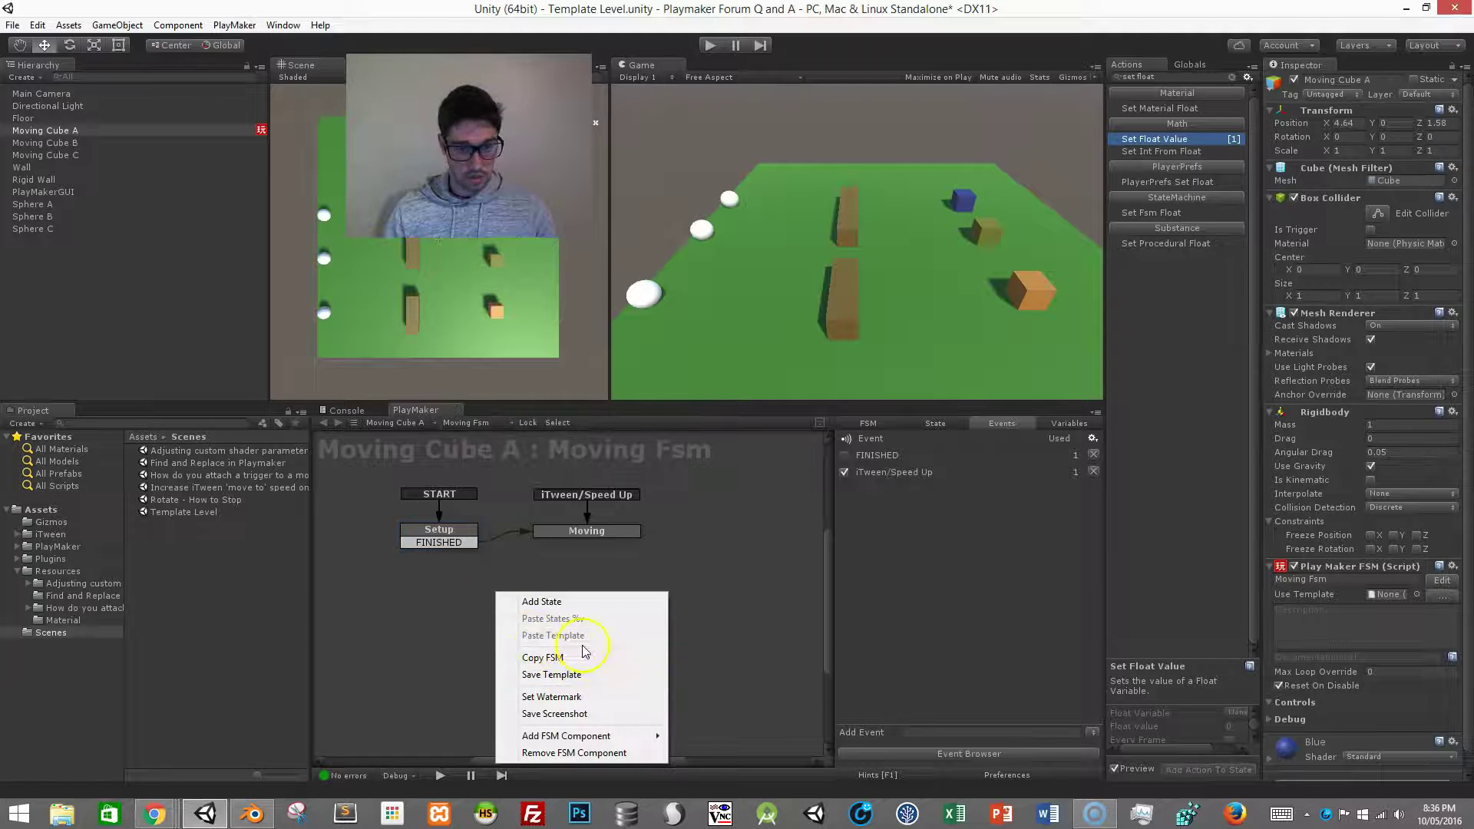
{"action": "mouse_move", "coordinate": [595, 739]}
{"action": "left_click", "coordinate": [420, 735]}
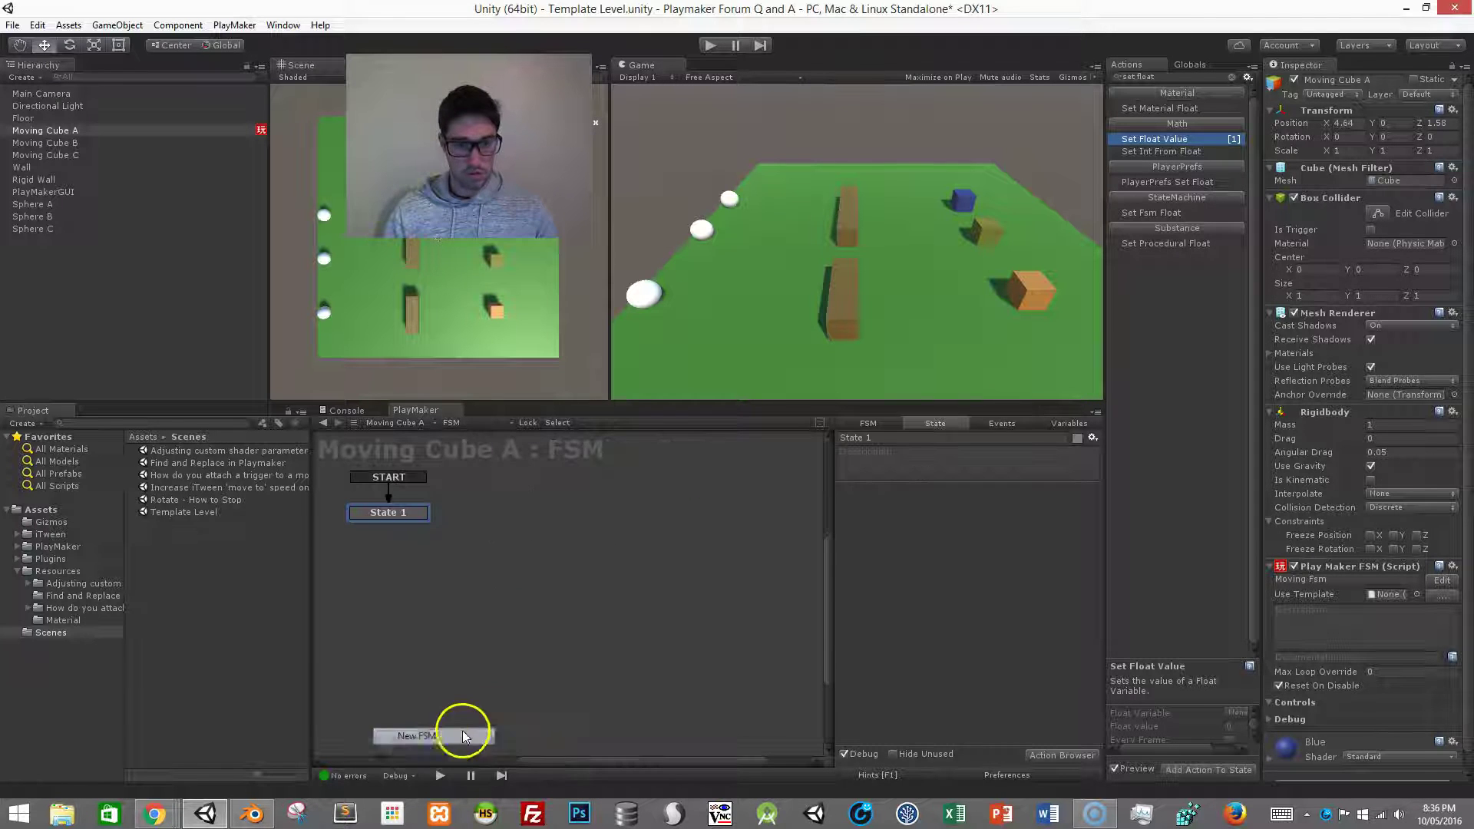
{"action": "left_click", "coordinate": [887, 423]}
{"action": "left_click", "coordinate": [902, 436]}
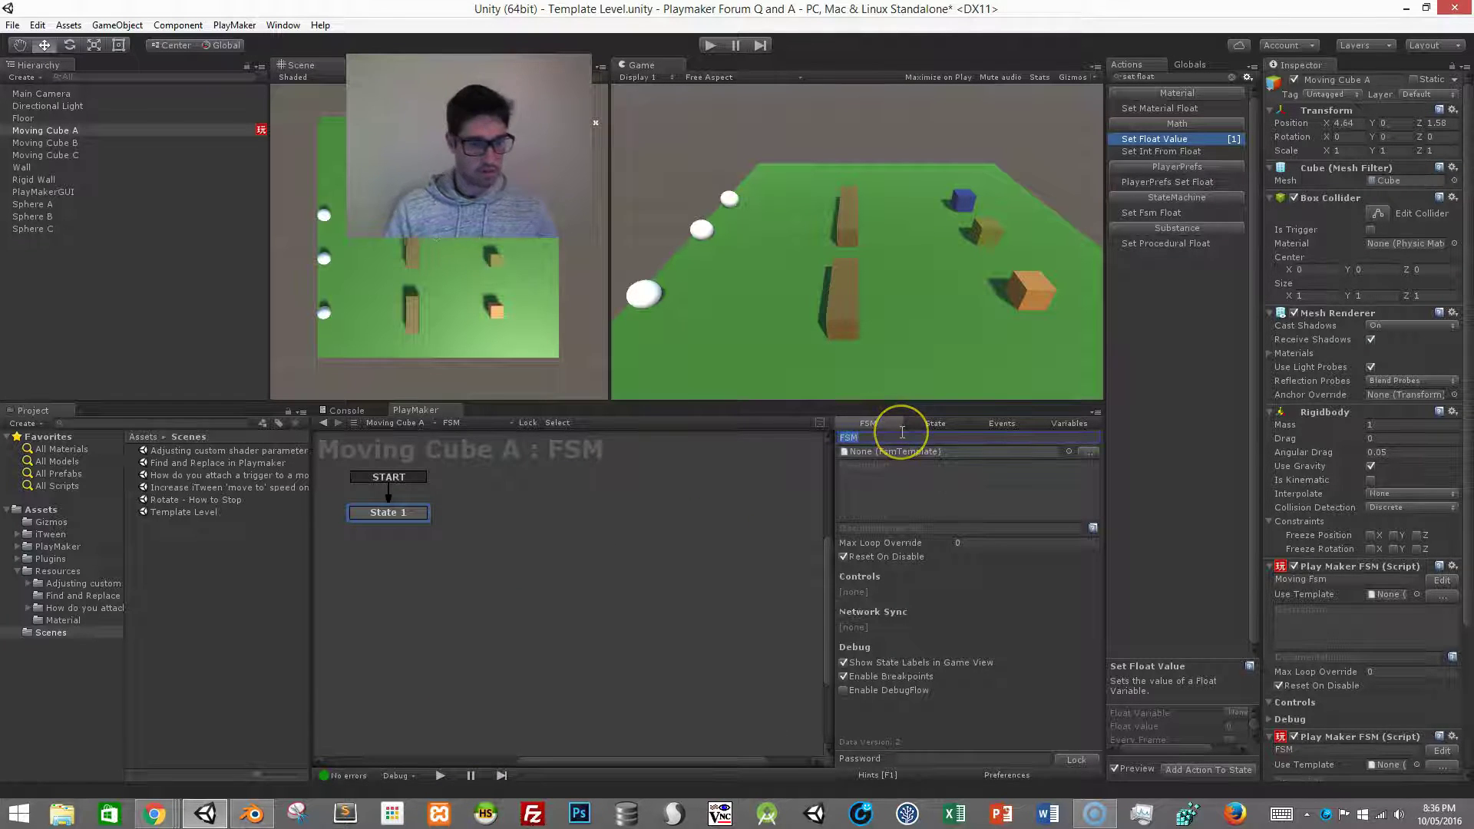
{"action": "type", "text": "Collision"}
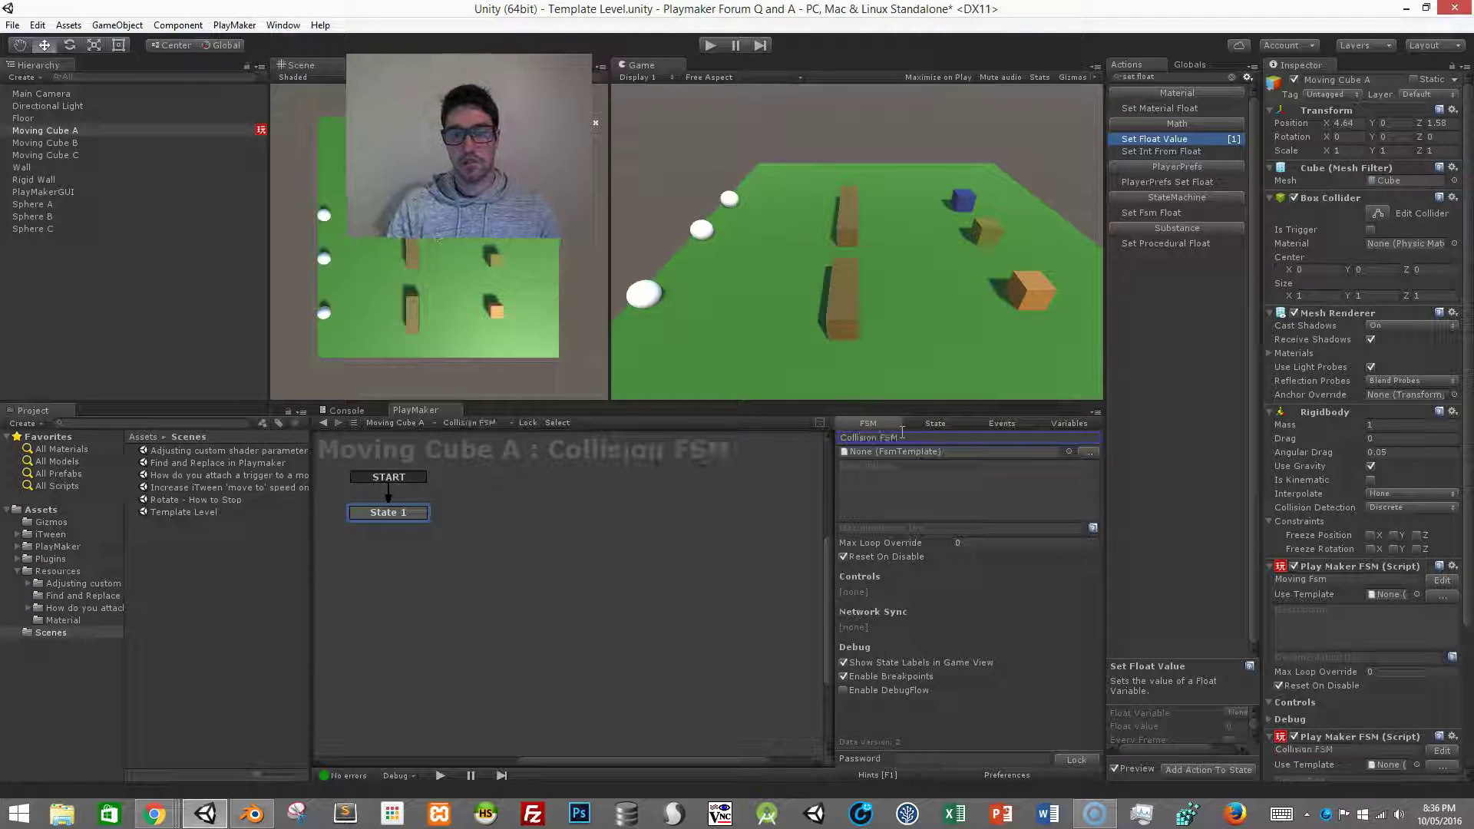
{"action": "left_click", "coordinate": [372, 512]}
{"action": "left_click", "coordinate": [982, 444]}
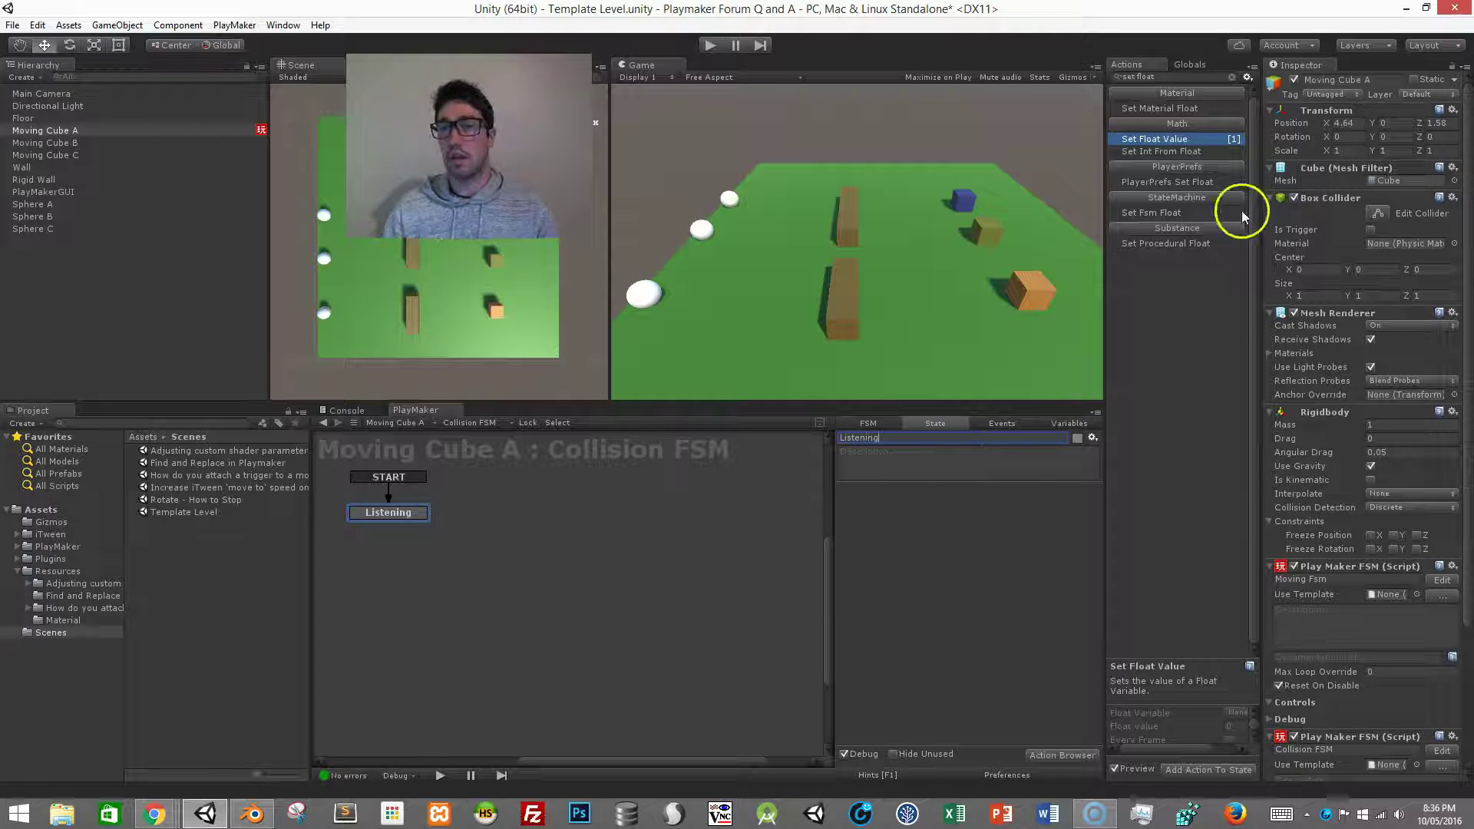
Step: Add a Trigger Event action to the Listening state and name the FSM Trigger
{"action": "left_click", "coordinate": [1186, 78]}
{"action": "type", "text": "trigger"}
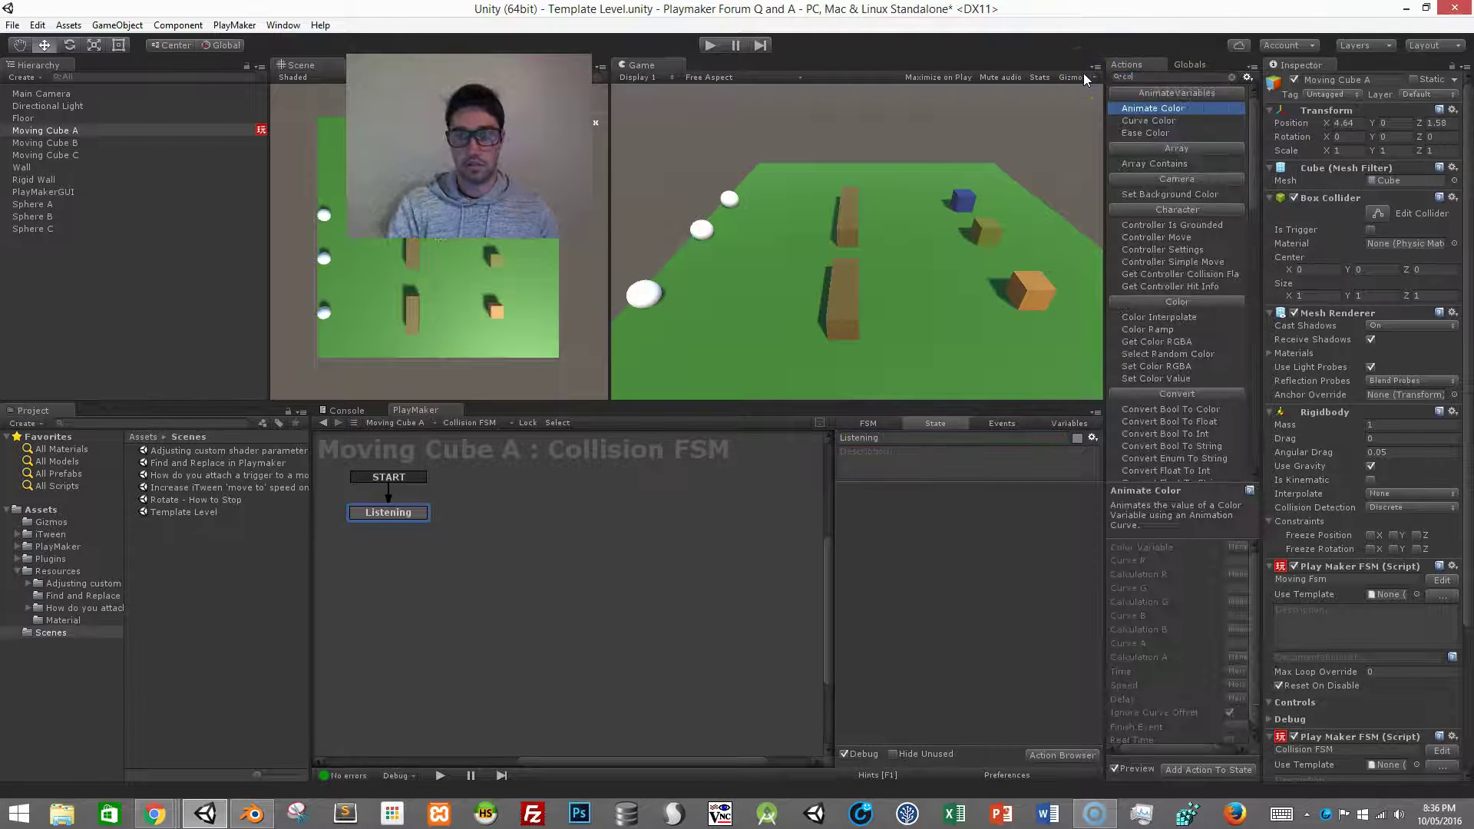
{"action": "left_click_drag", "start_coordinate": [1144, 120], "coordinate": [959, 569]}
{"action": "left_click", "coordinate": [872, 426]}
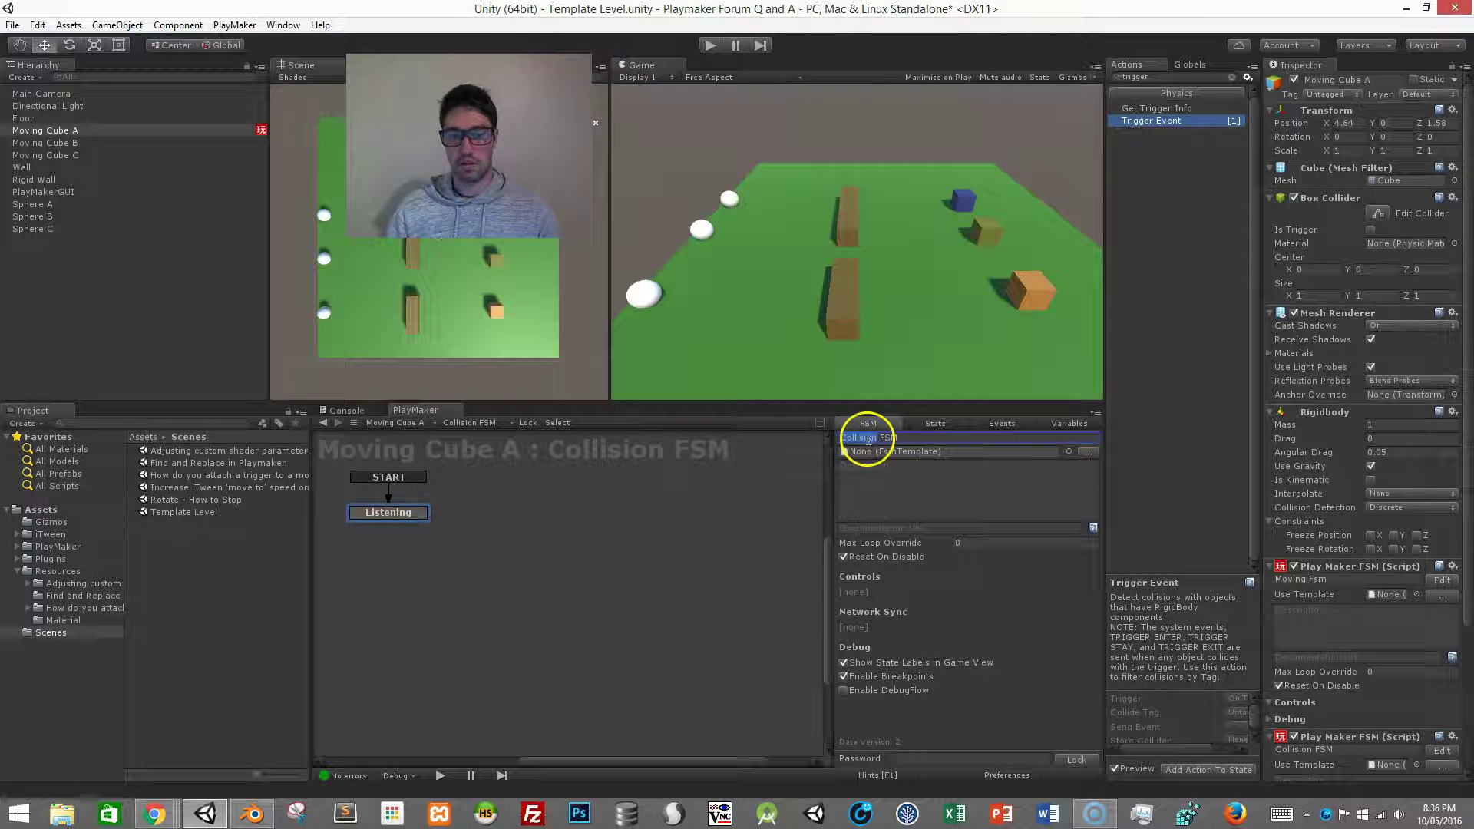
{"action": "type", "text": "TRigger"}
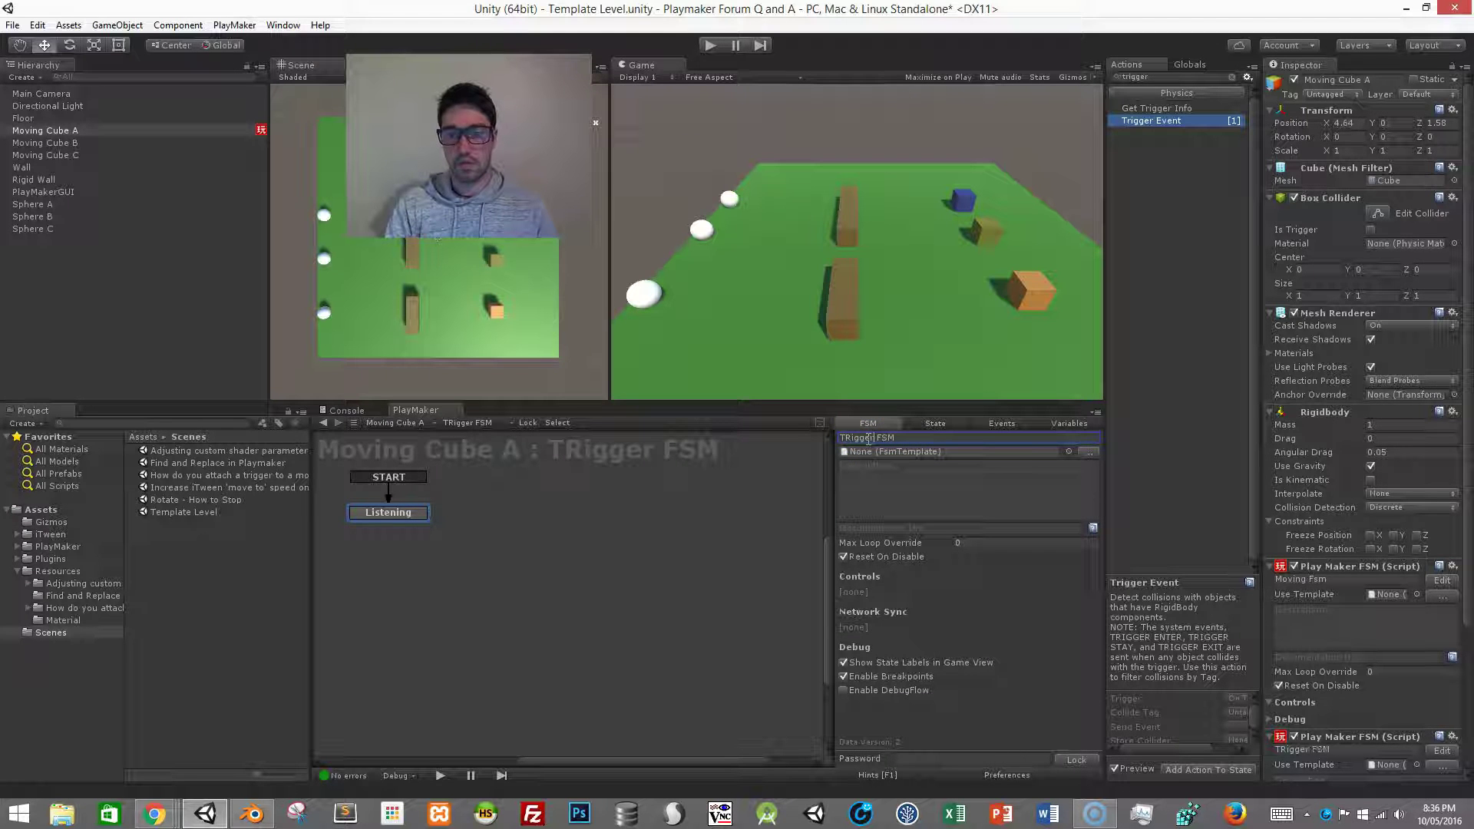
{"action": "key", "text": "Delete"}
{"action": "type", "text": "r"}
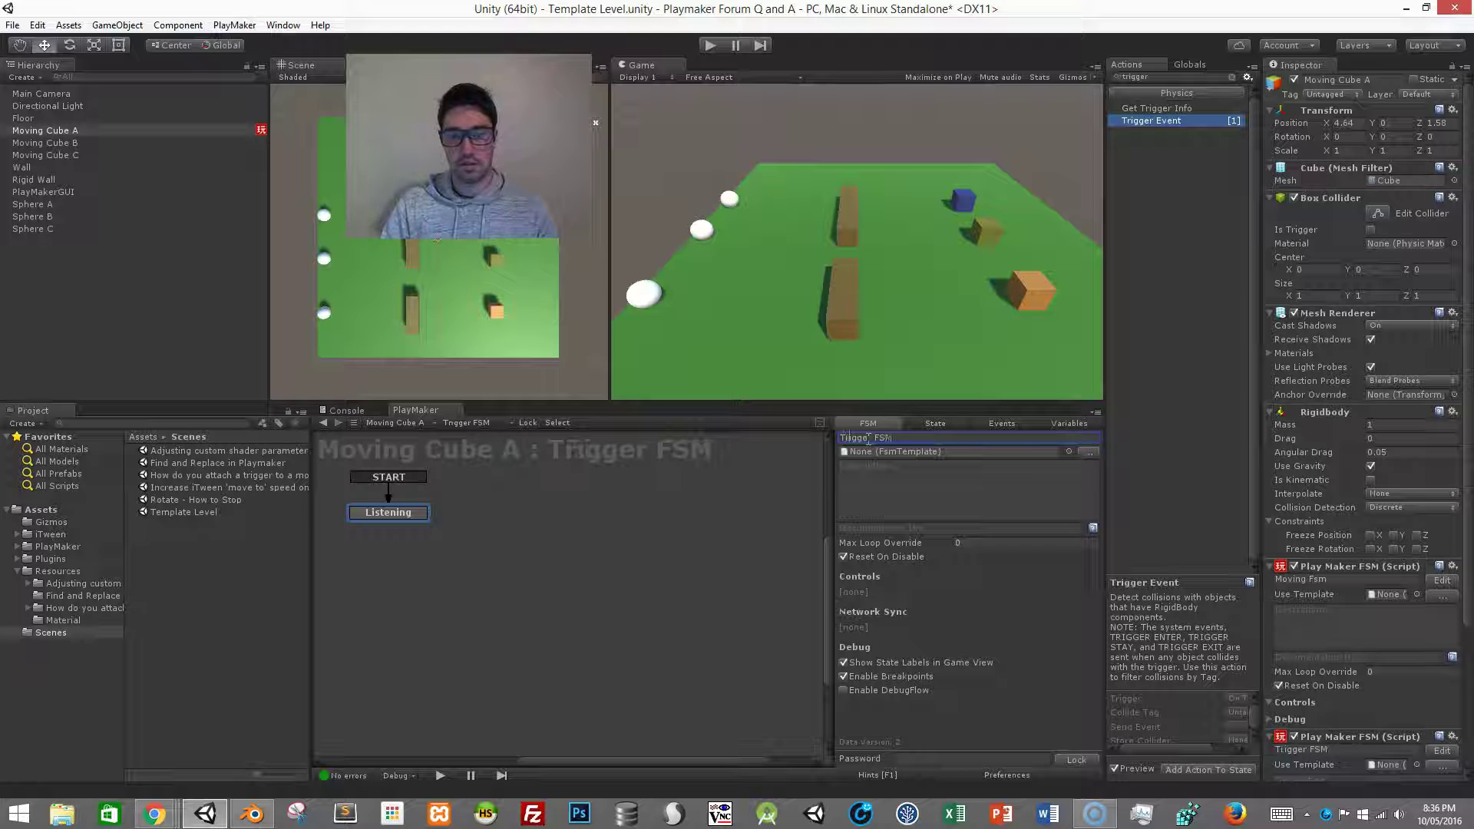
Step: Set the Trigger Event's Collide Tag to Wall and its Send Event to Collision/Wall
{"action": "left_click", "coordinate": [403, 515]}
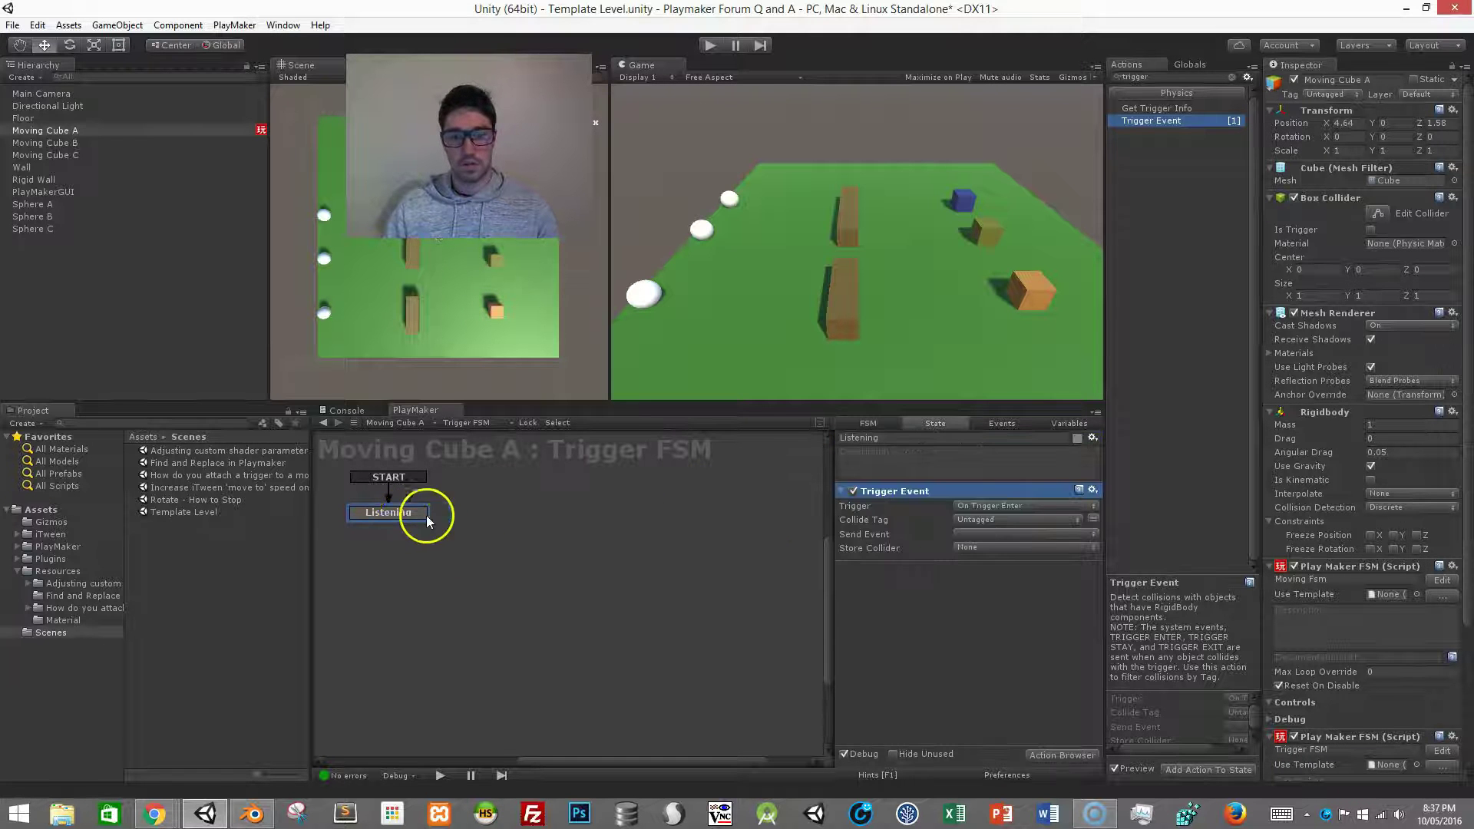
{"action": "left_click", "coordinate": [1005, 519]}
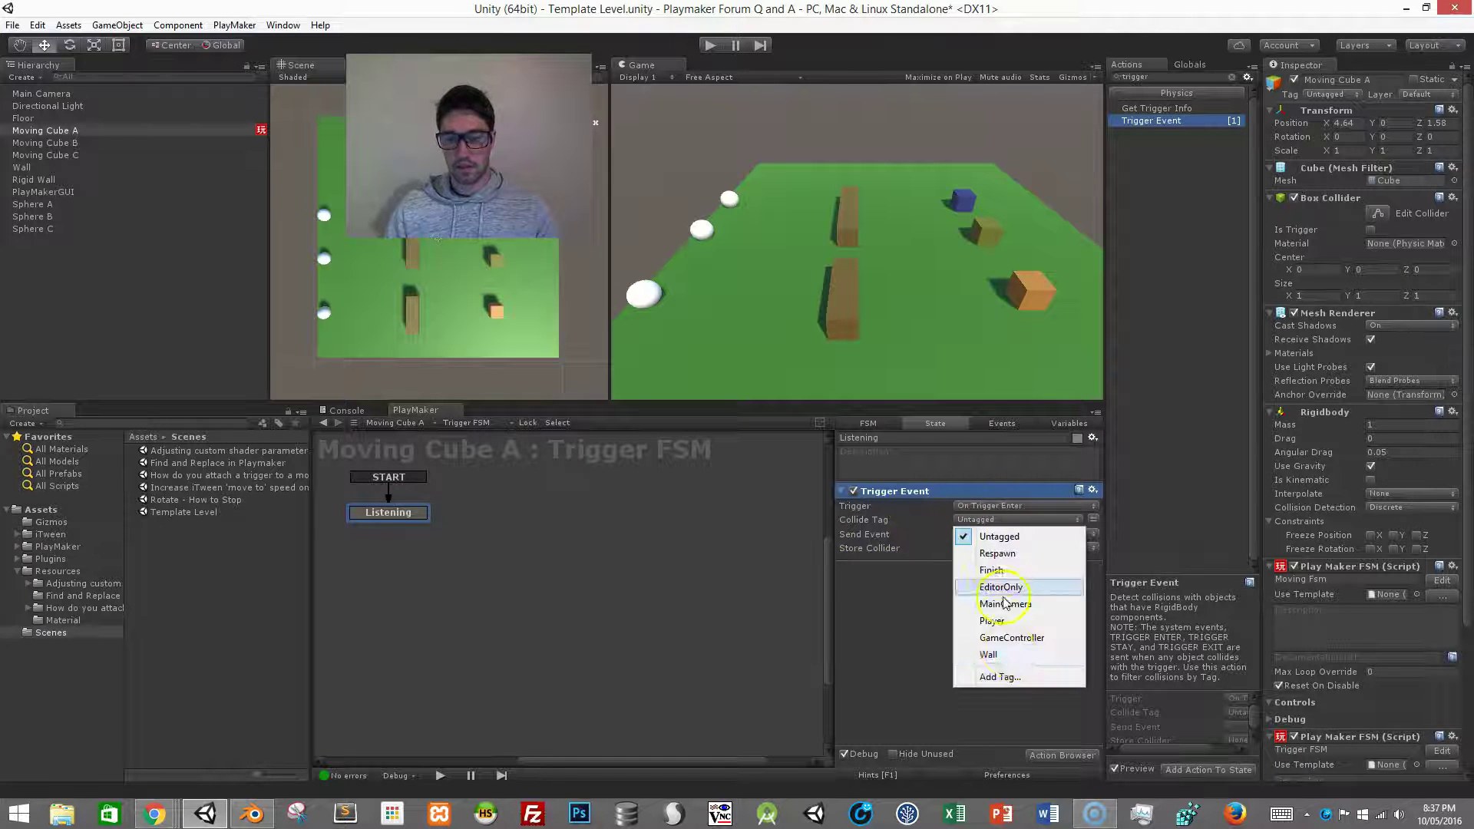
{"action": "left_click", "coordinate": [990, 654]}
{"action": "left_click", "coordinate": [33, 167]}
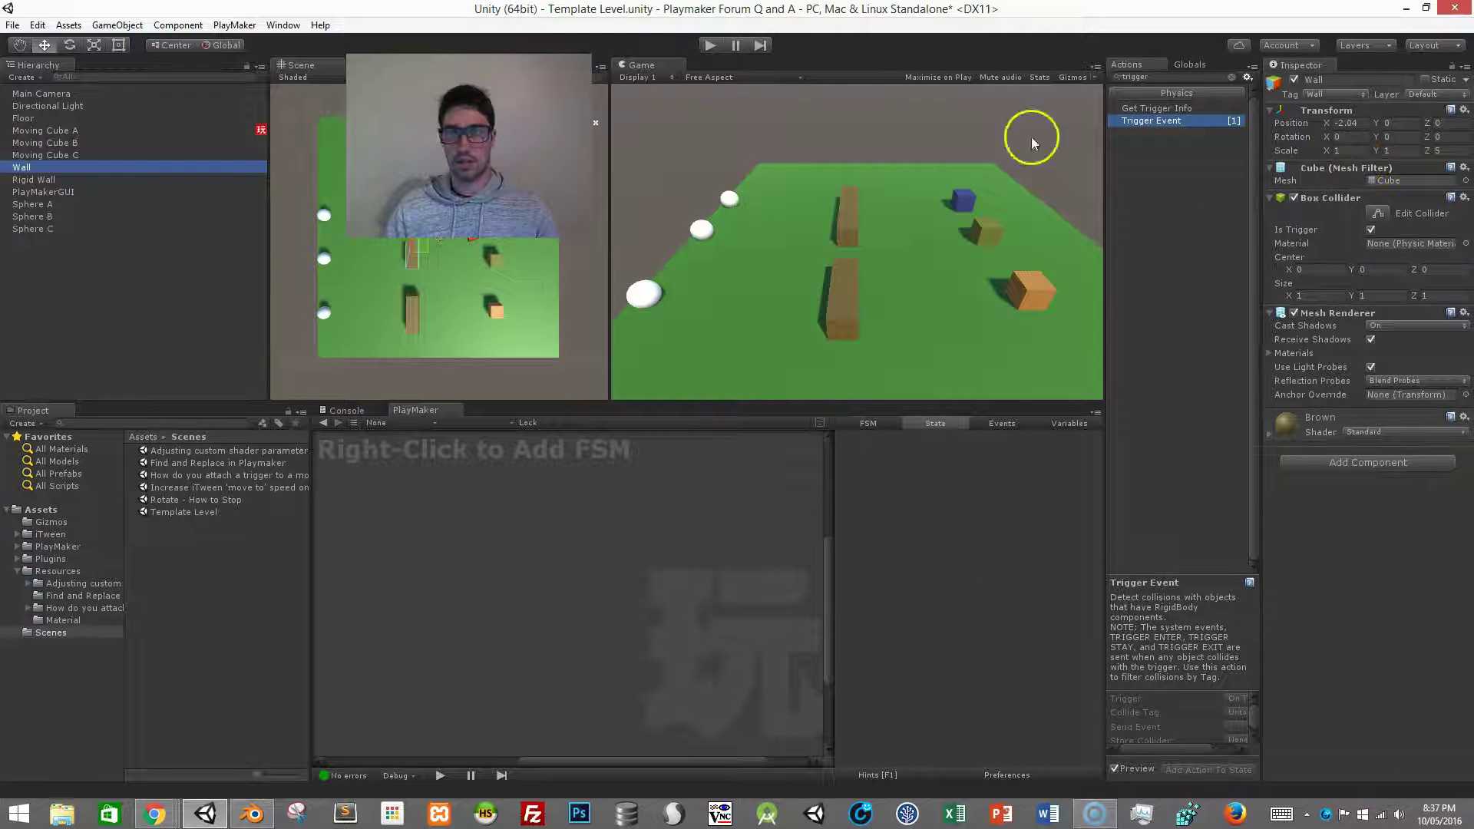
{"action": "left_click", "coordinate": [159, 130]}
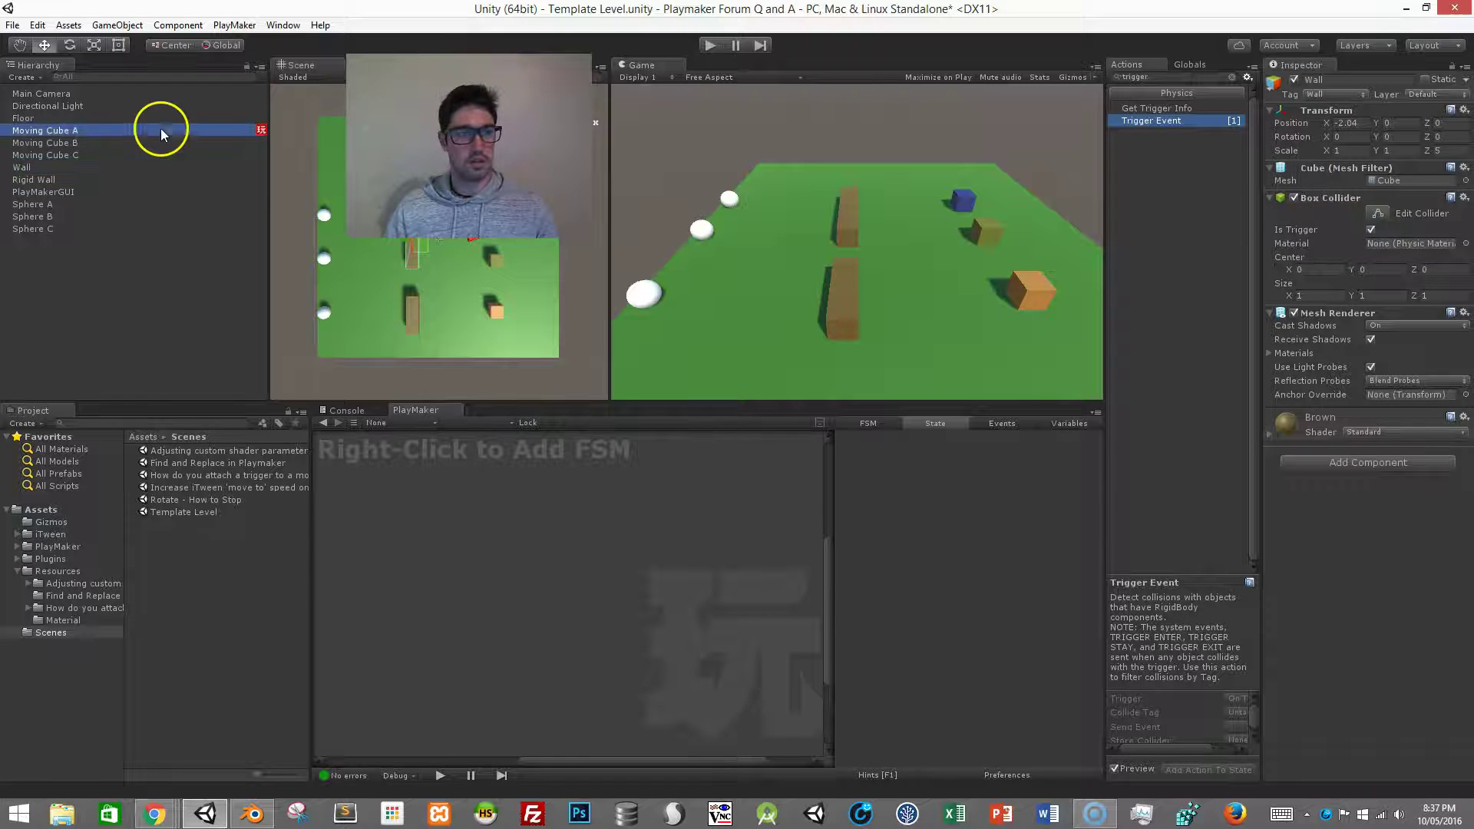
{"action": "scroll", "coordinate": [1310, 599], "scroll_direction": "down", "scroll_amount": 3}
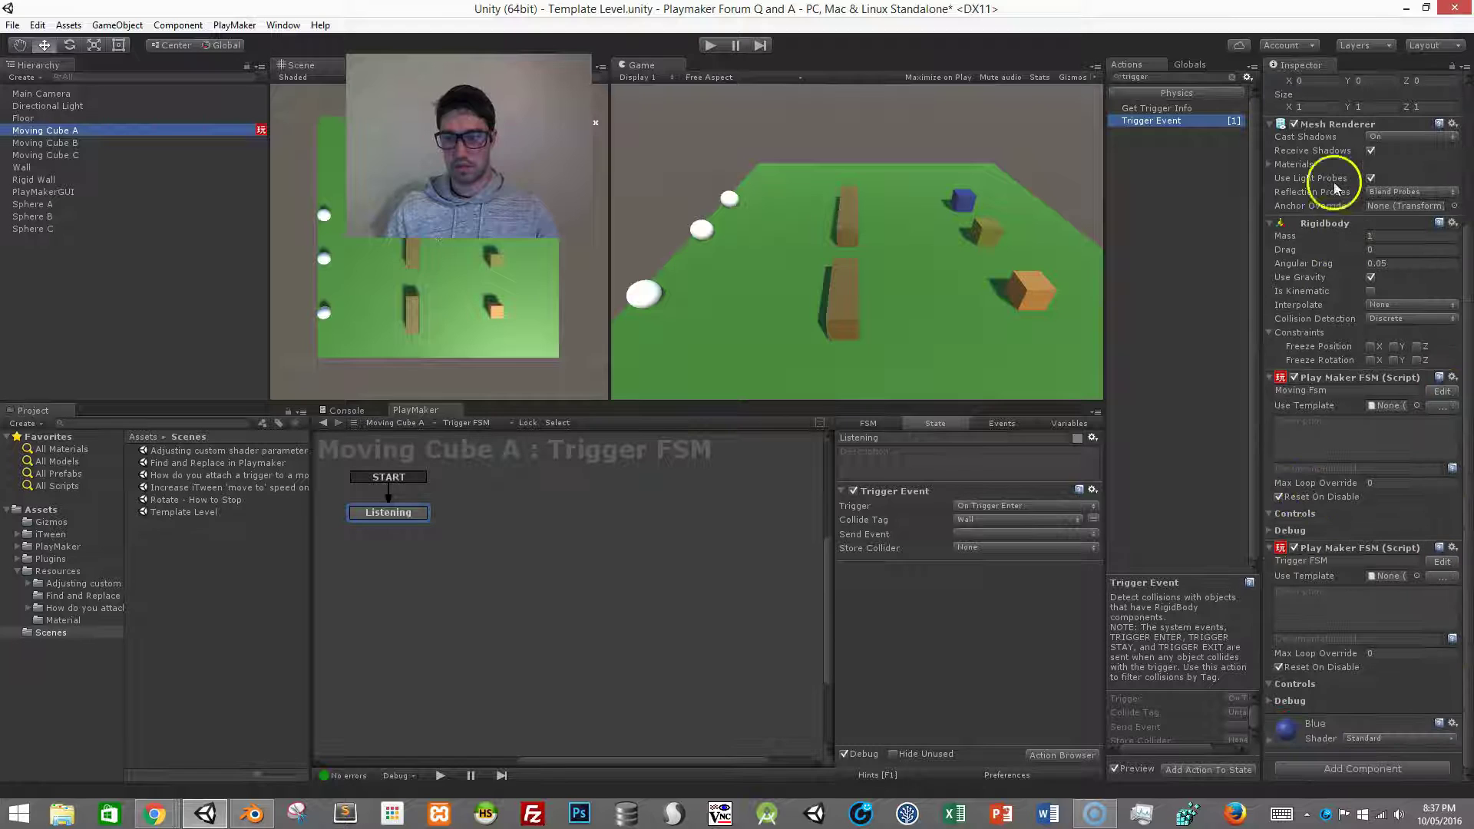
{"action": "left_click", "coordinate": [965, 537]}
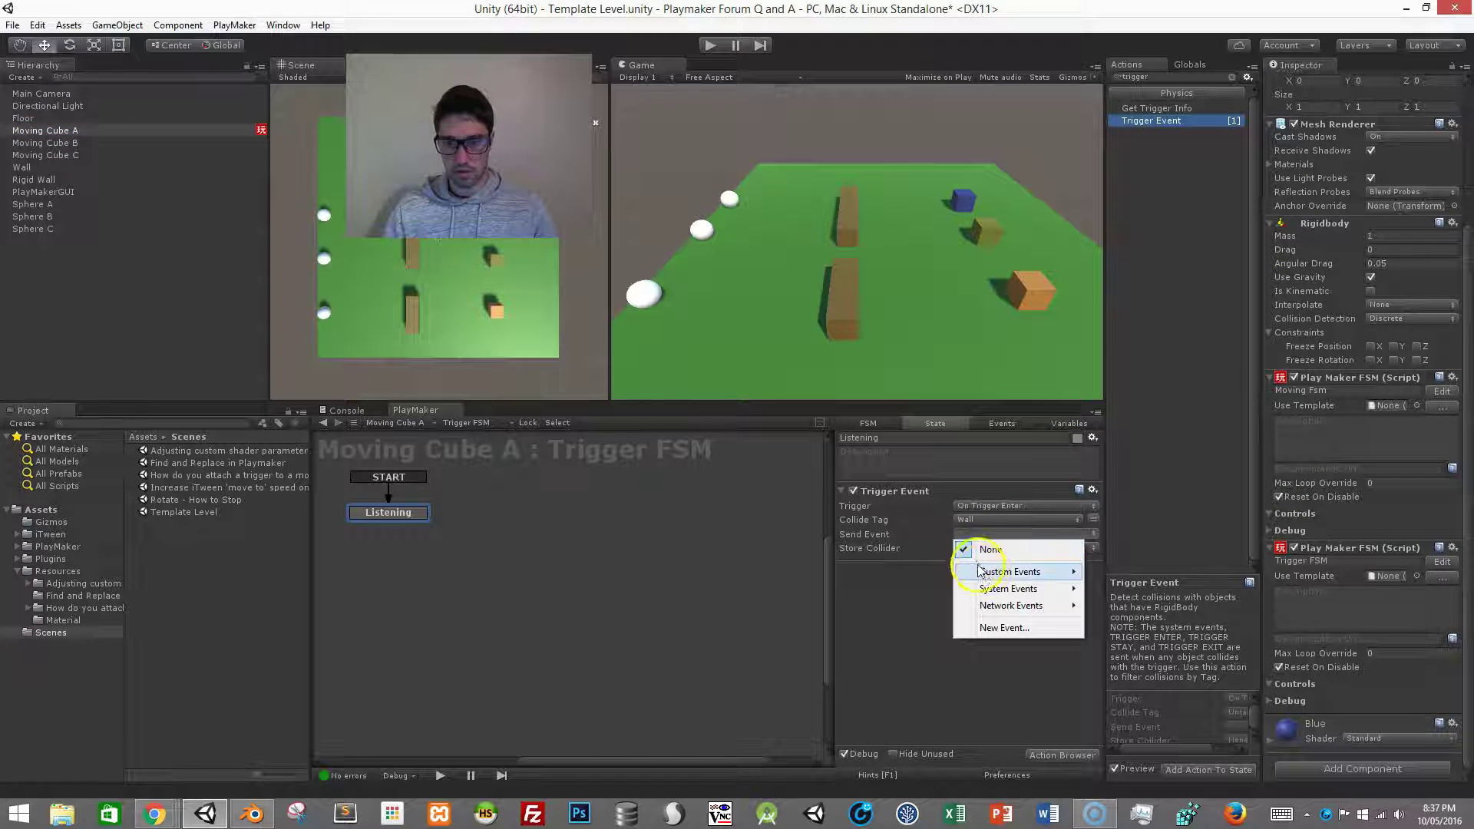
{"action": "mouse_move", "coordinate": [991, 572]}
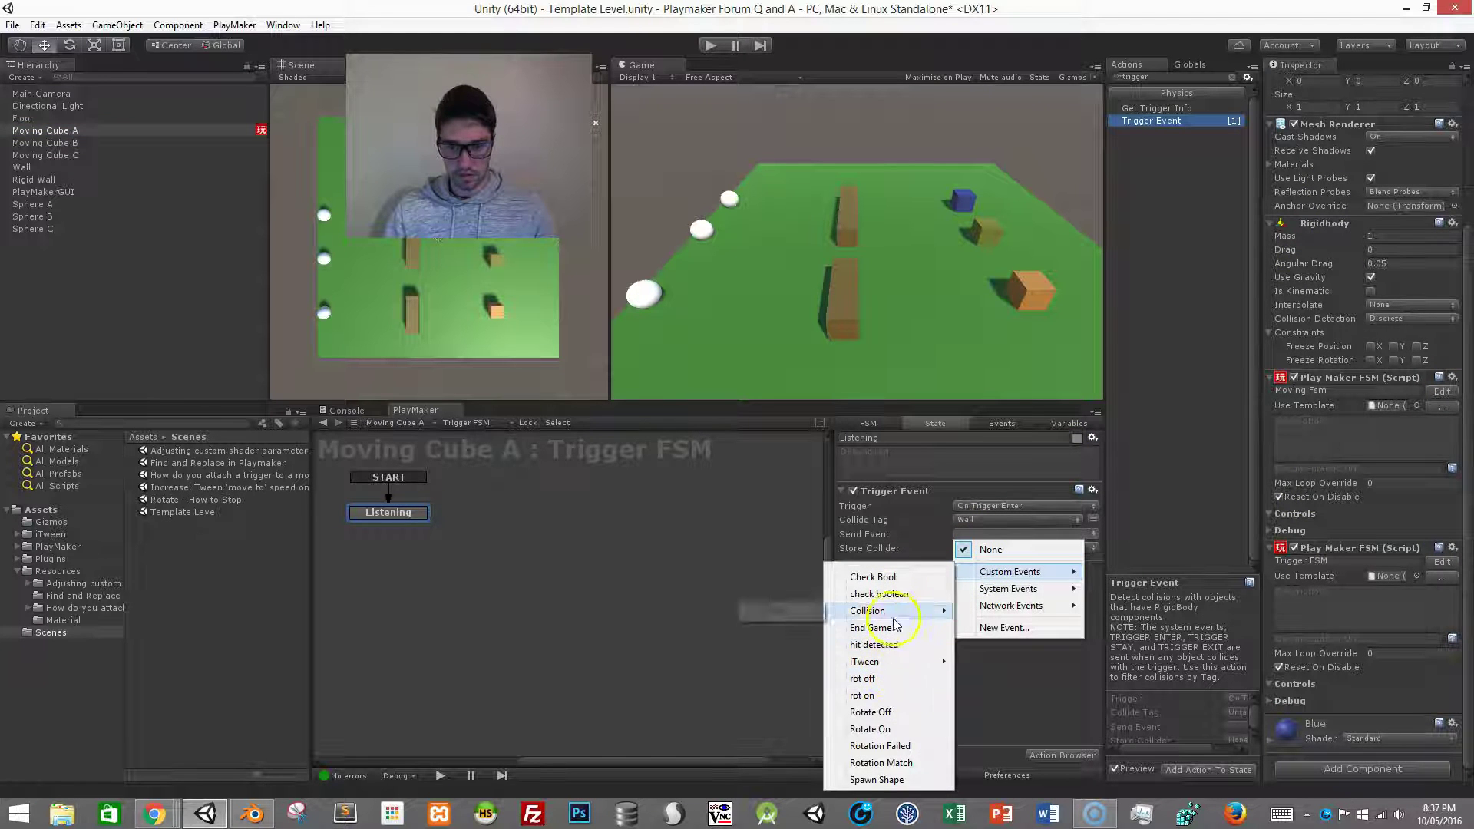
{"action": "mouse_move", "coordinate": [826, 614]}
{"action": "left_click", "coordinate": [776, 610]}
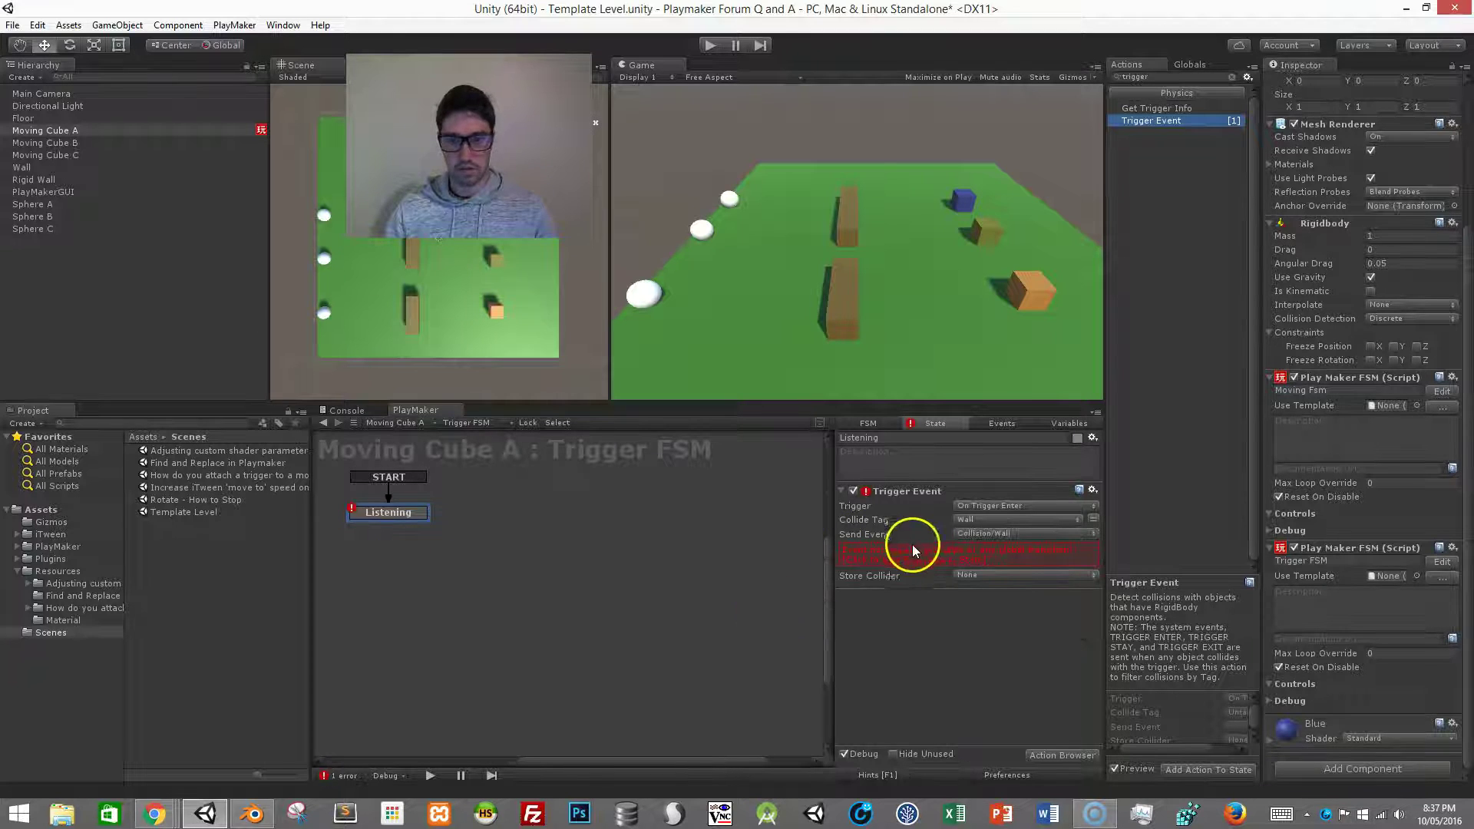
Step: Link Collision/Wall to a new state and add a Set Fsm Float action to it
{"action": "left_click_drag", "start_coordinate": [394, 525], "coordinate": [553, 508]}
{"action": "double_click", "coordinate": [1141, 77]}
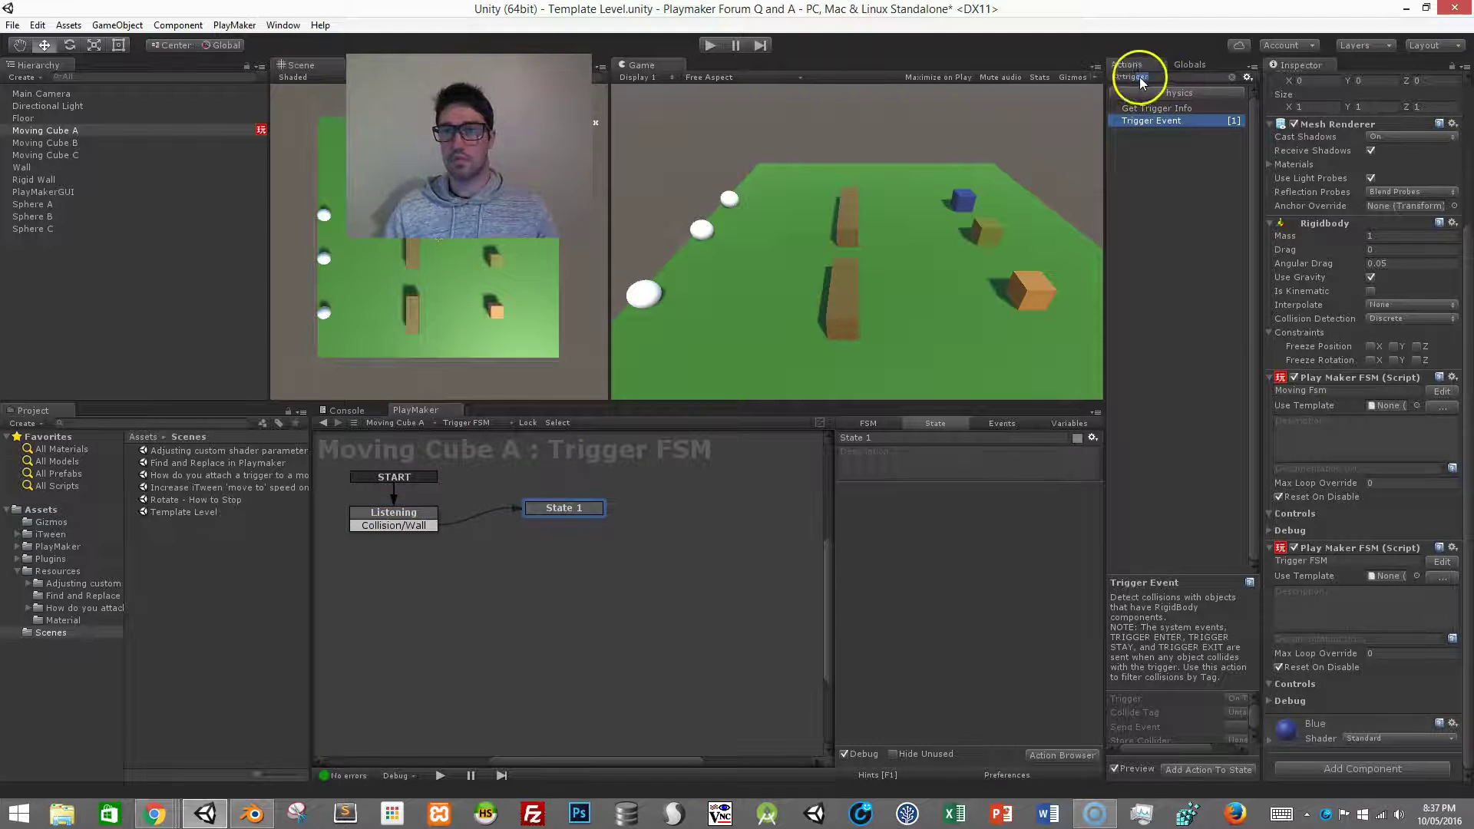
{"action": "key", "text": "BackSpace"}
{"action": "type", "text": "set fsm fl"}
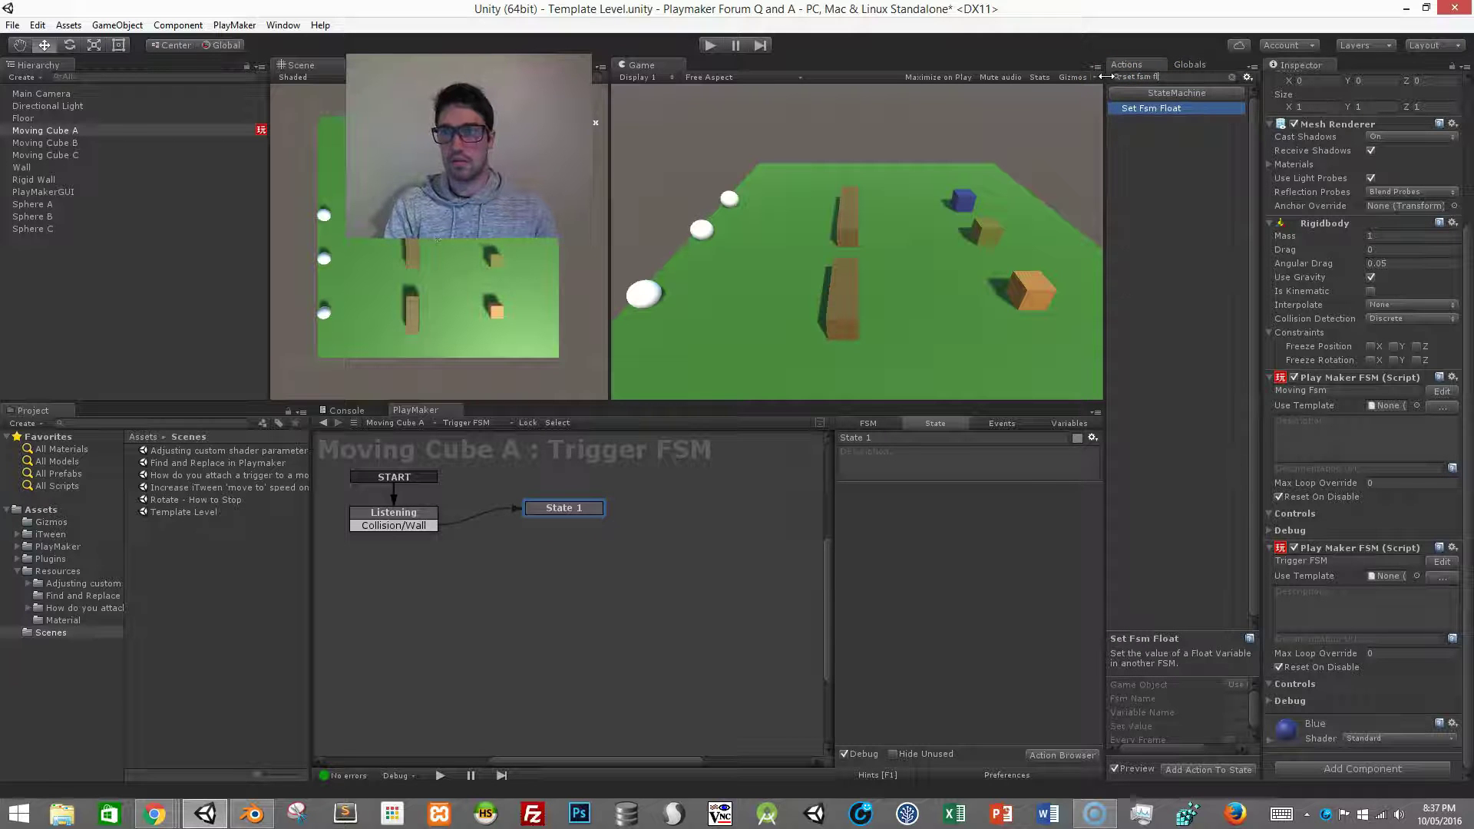
{"action": "mouse_move", "coordinate": [1173, 110]}
{"action": "left_mouse_down"}
{"action": "mouse_move", "coordinate": [888, 671]}
{"action": "mouse_move", "coordinate": [906, 592]}
{"action": "left_mouse_up"}
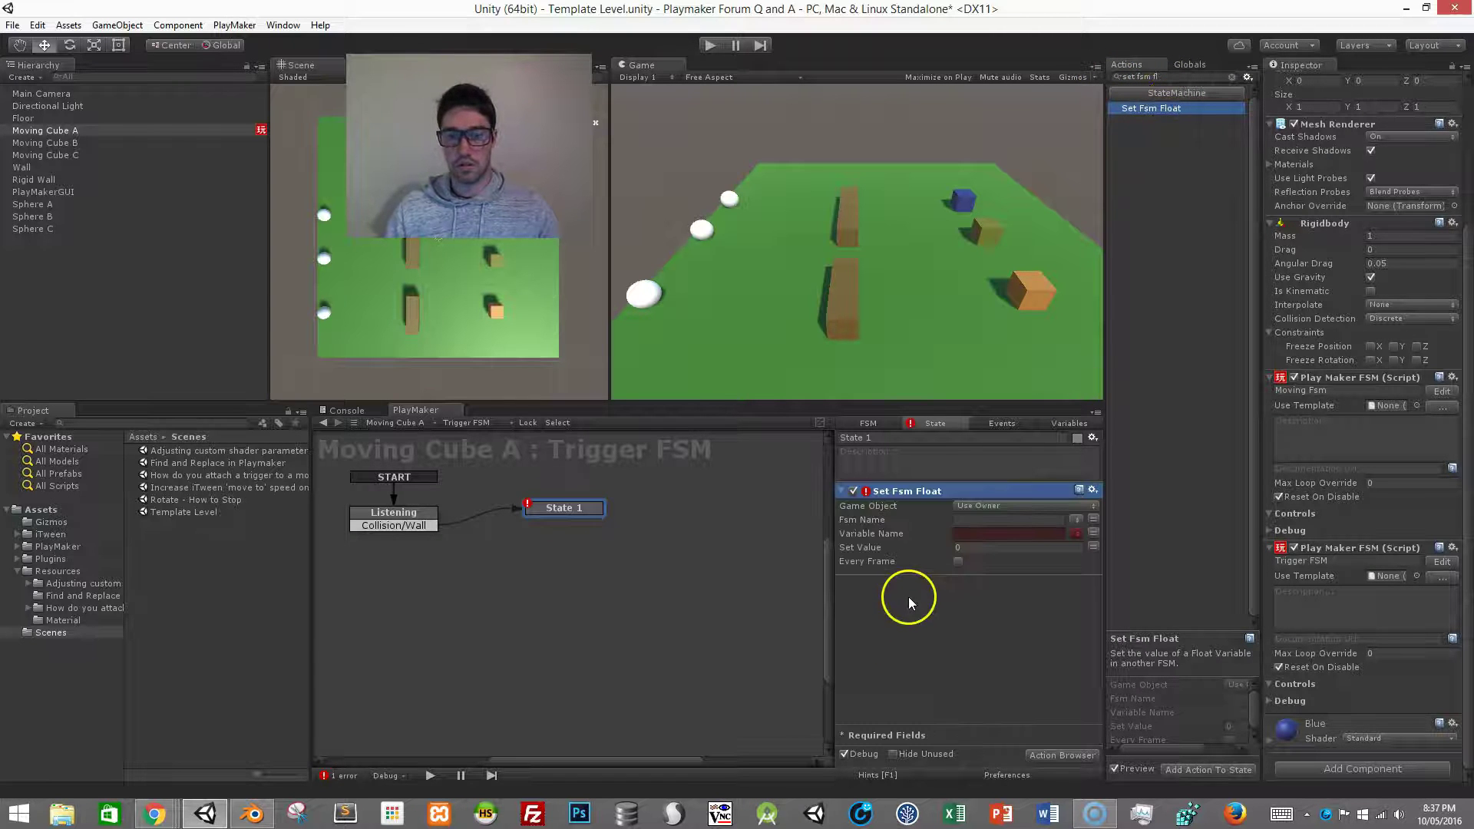
Step: Set Moving Fsm's Speed variable to 10 and rename the state Speed up
{"action": "left_click", "coordinate": [1076, 520]}
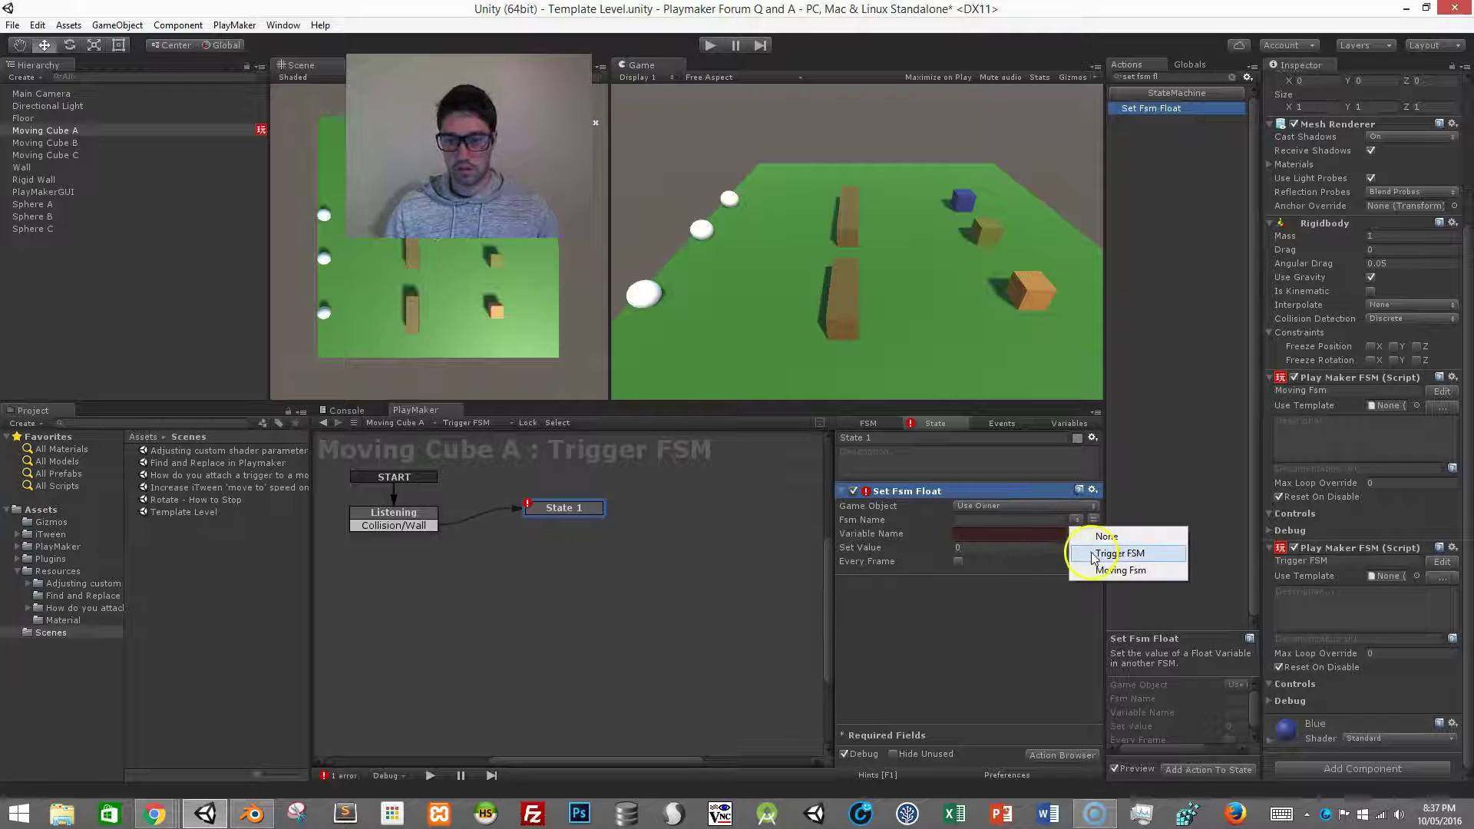
{"action": "left_click", "coordinate": [1094, 572]}
{"action": "left_click", "coordinate": [1062, 535]}
{"action": "left_click", "coordinate": [1084, 566]}
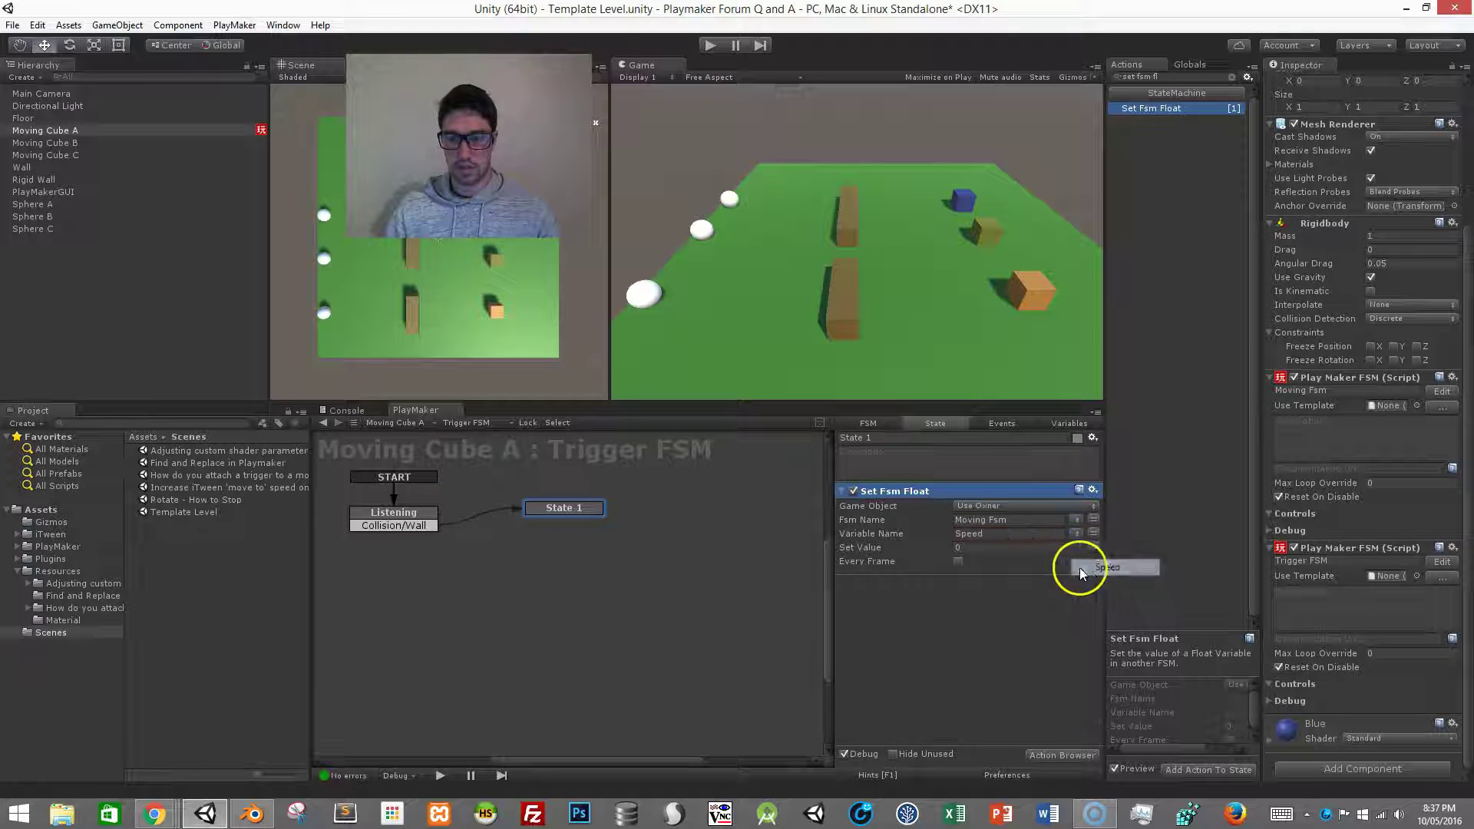
{"action": "left_click", "coordinate": [1014, 548]}
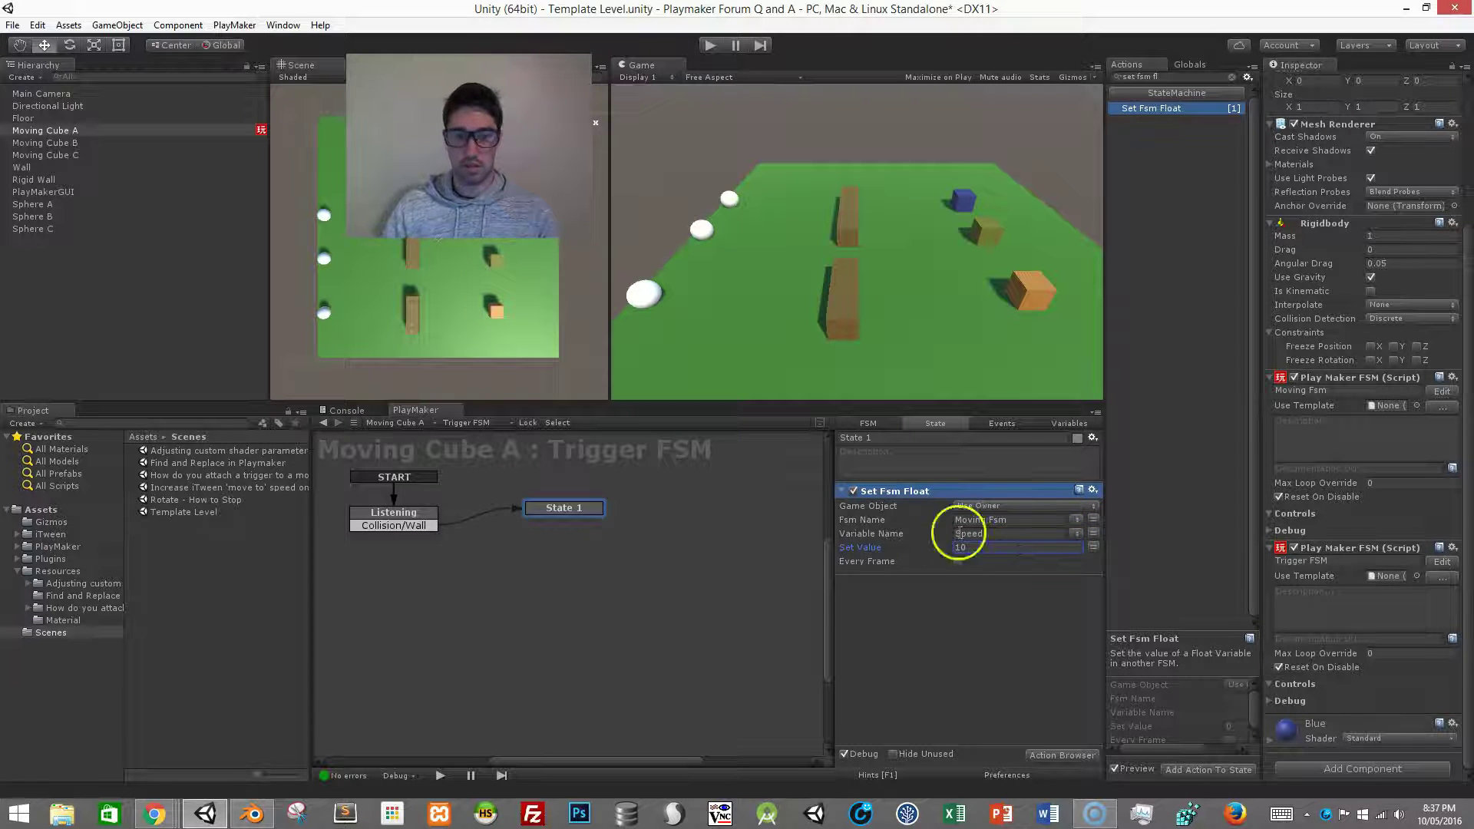
{"action": "left_click", "coordinate": [891, 439]}
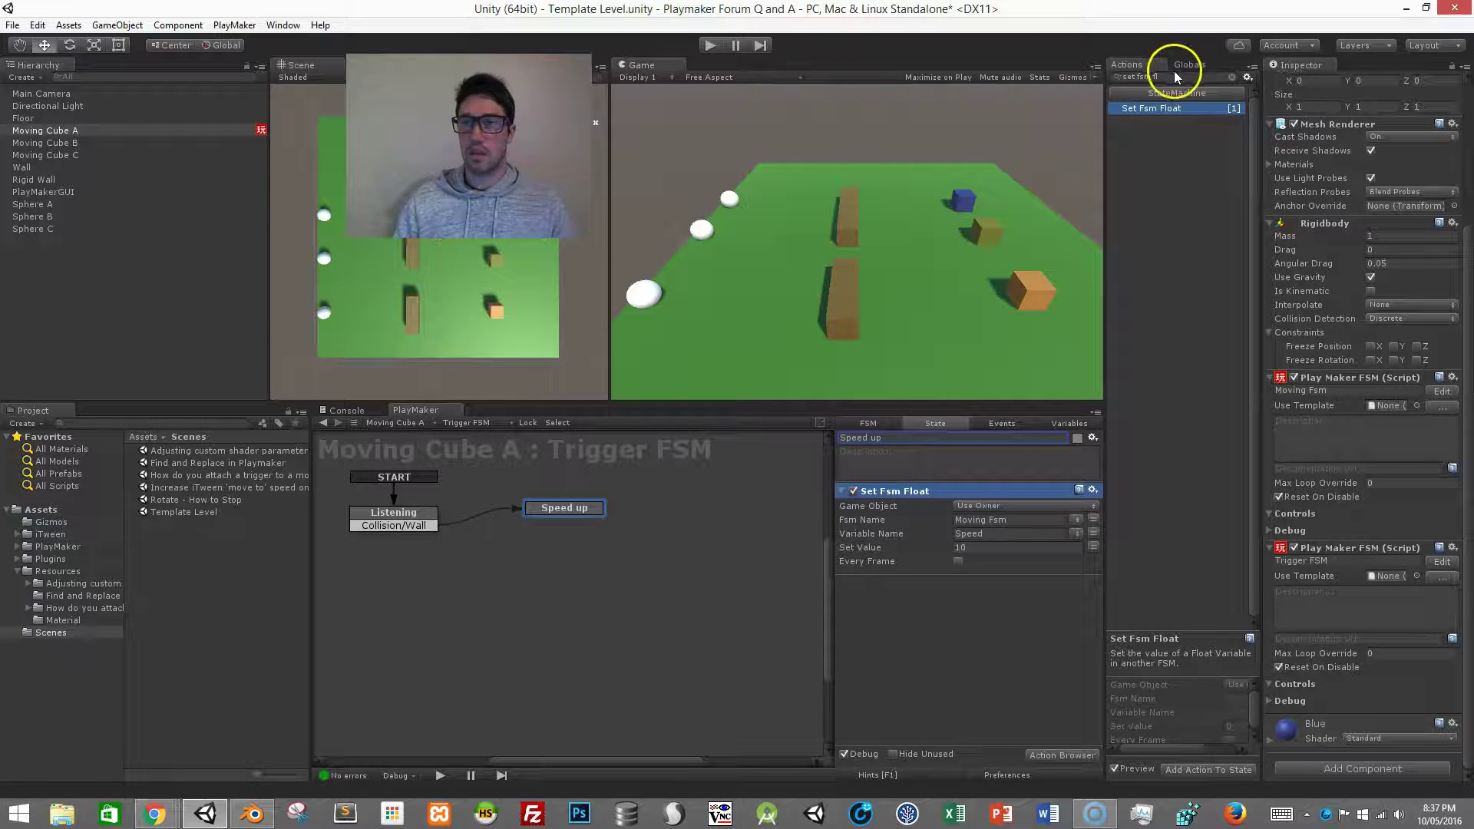
Step: Add a Send Event action to the Speed up state
{"action": "left_click", "coordinate": [1136, 77]}
{"action": "type", "text": "send"}
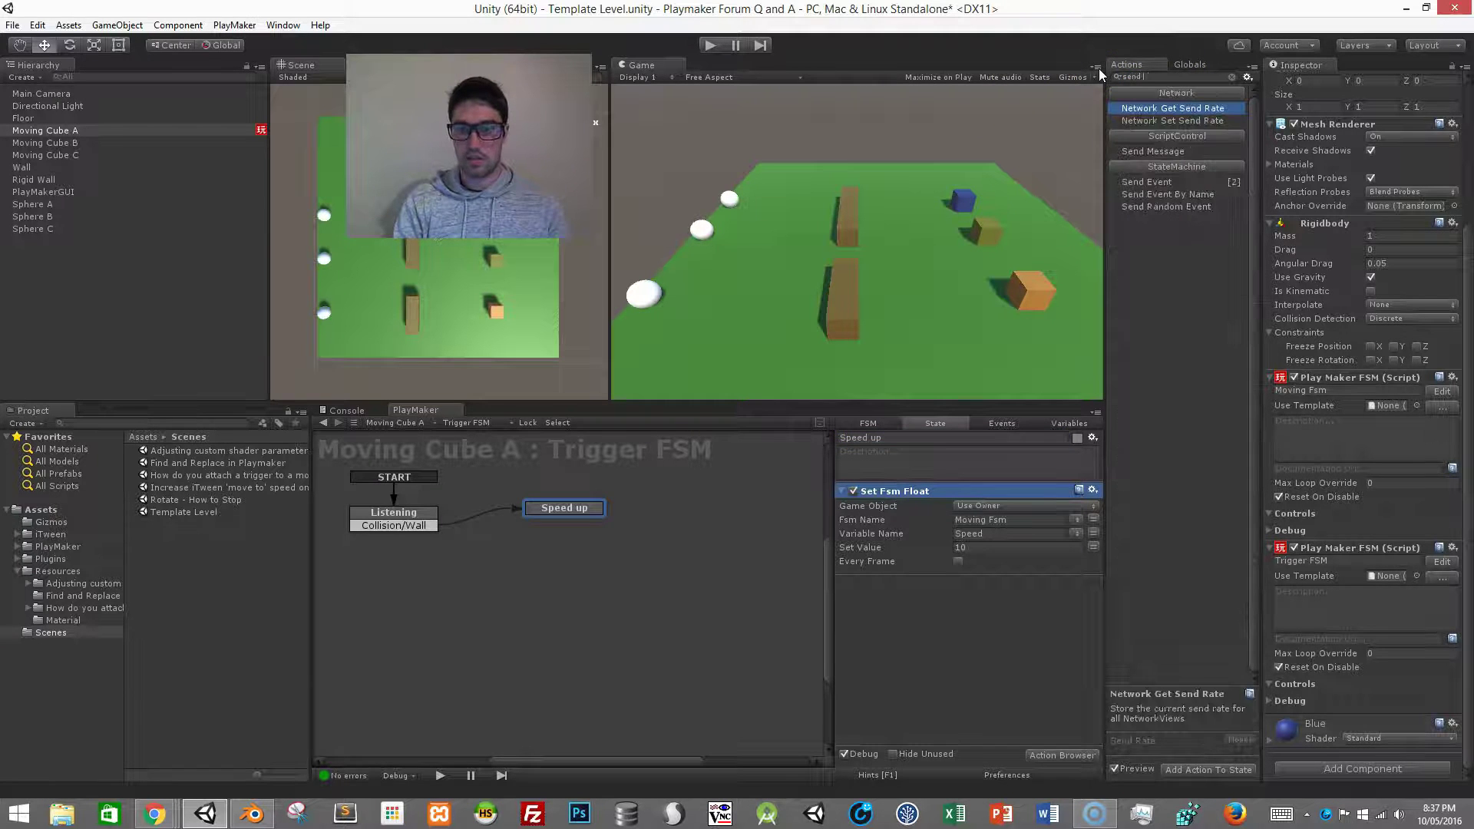
{"action": "type", "text": " even"}
{"action": "left_click_drag", "start_coordinate": [1125, 102], "coordinate": [883, 584]}
{"action": "left_click", "coordinate": [966, 598]}
{"action": "left_click", "coordinate": [965, 612]}
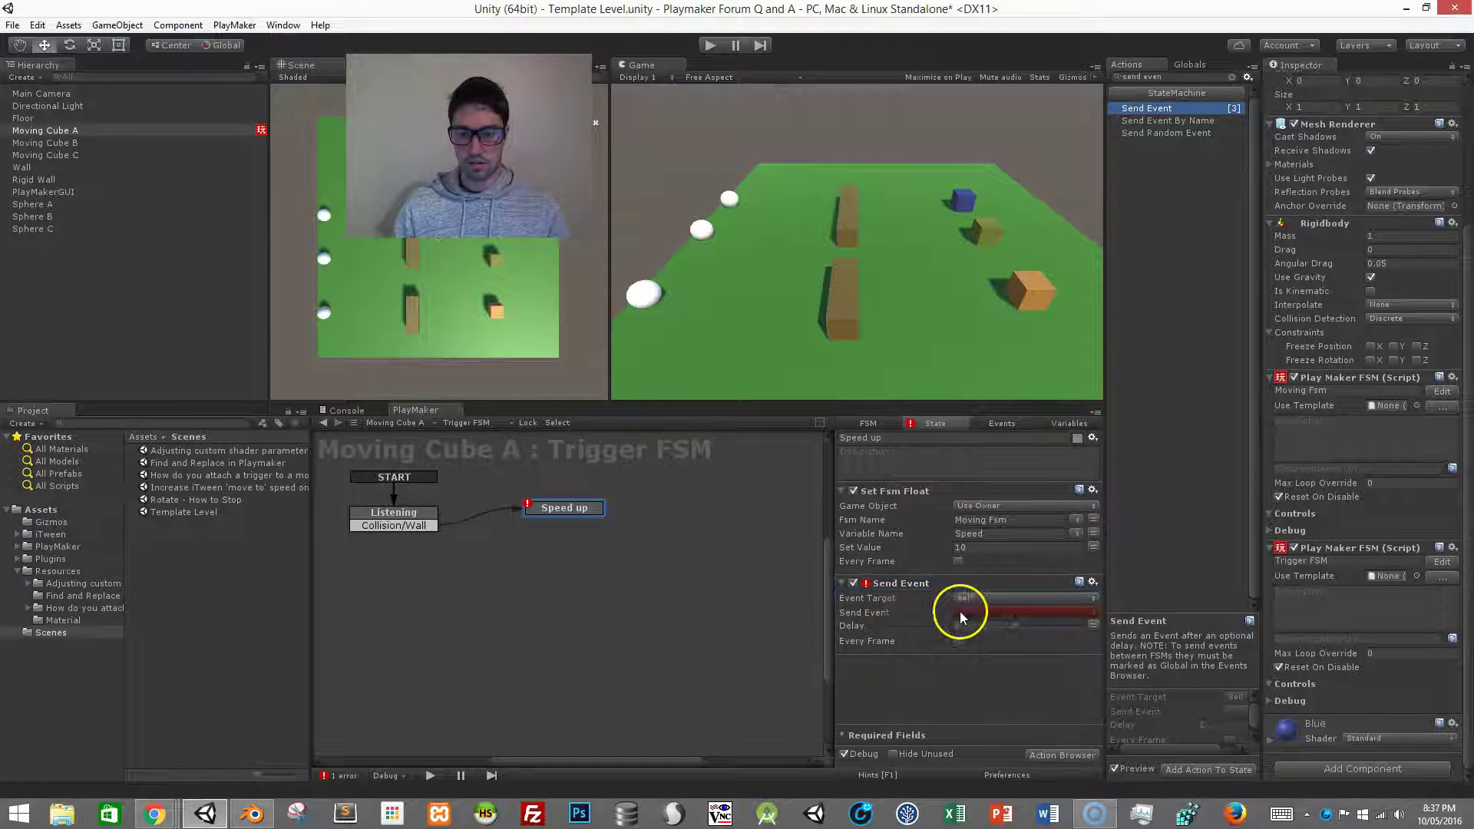
{"action": "left_click", "coordinate": [960, 612]}
{"action": "mouse_move", "coordinate": [988, 648]}
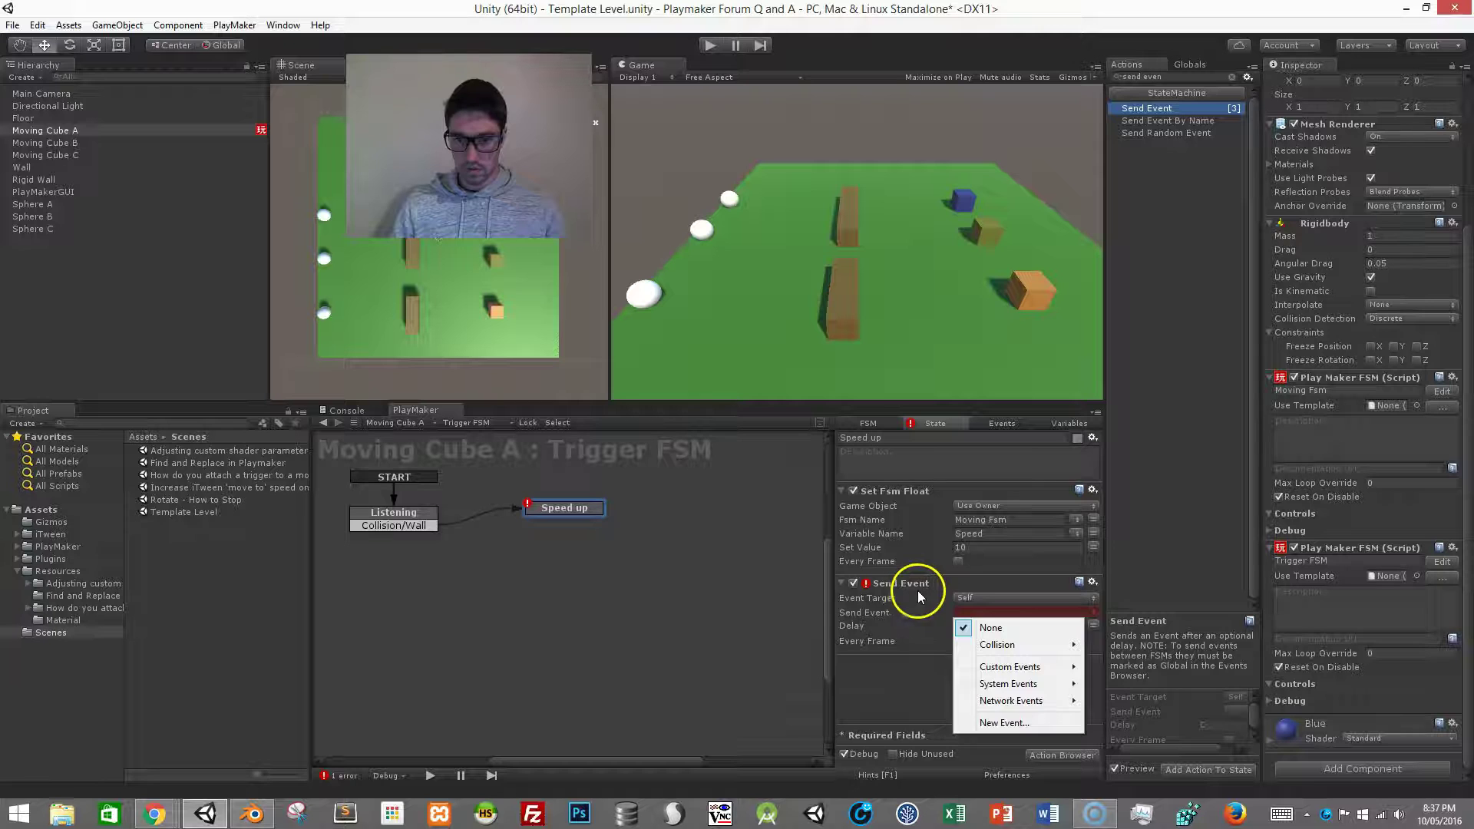
{"action": "left_click", "coordinate": [915, 597]}
Step: Make Send Event target Game Object FSM Moving Fsm with event iTween/Speed Up
{"action": "left_click", "coordinate": [969, 597]}
{"action": "left_click", "coordinate": [1006, 648]}
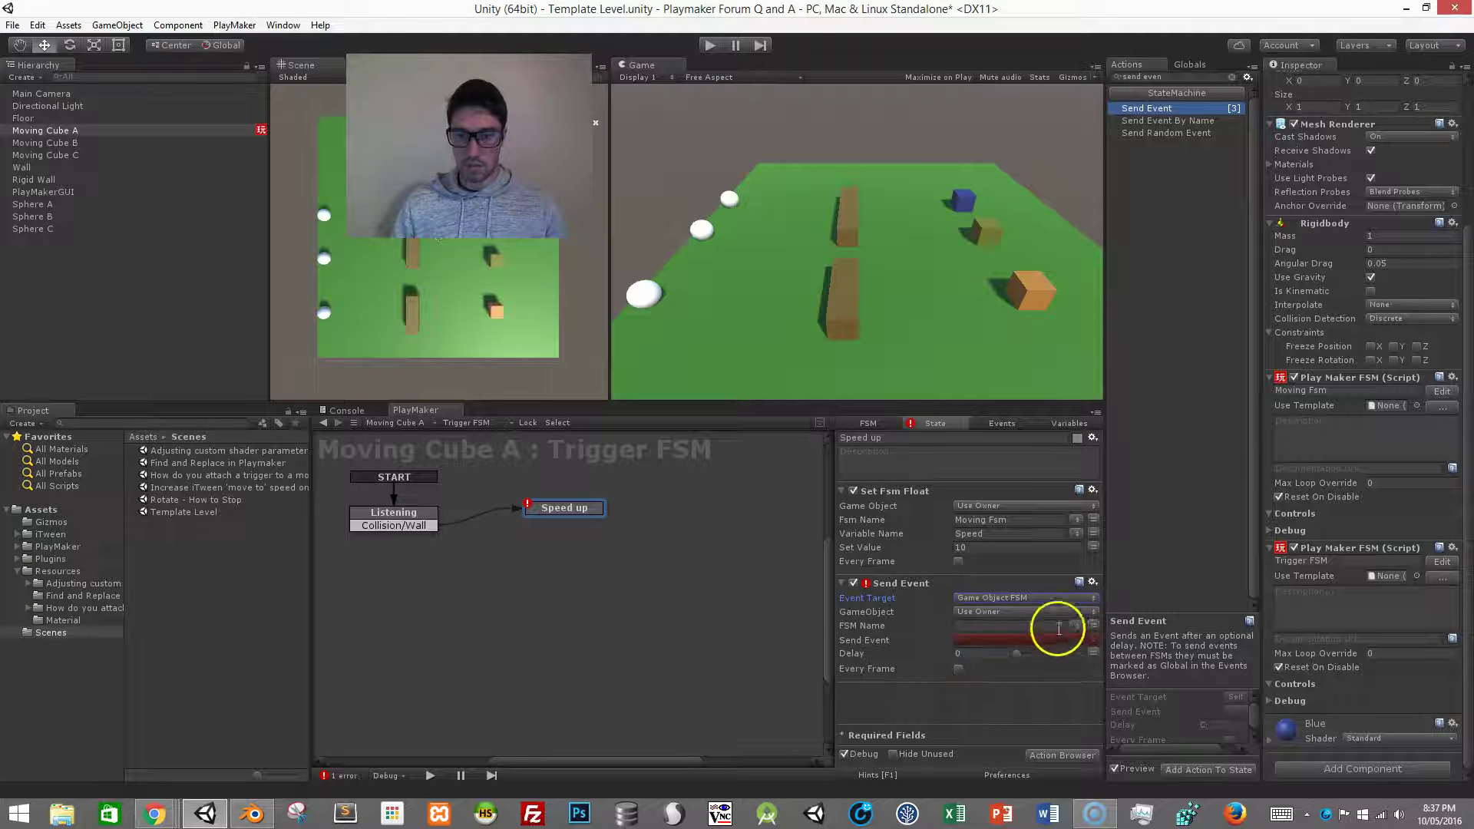
{"action": "left_click", "coordinate": [1077, 627]}
{"action": "left_click", "coordinate": [1087, 675]}
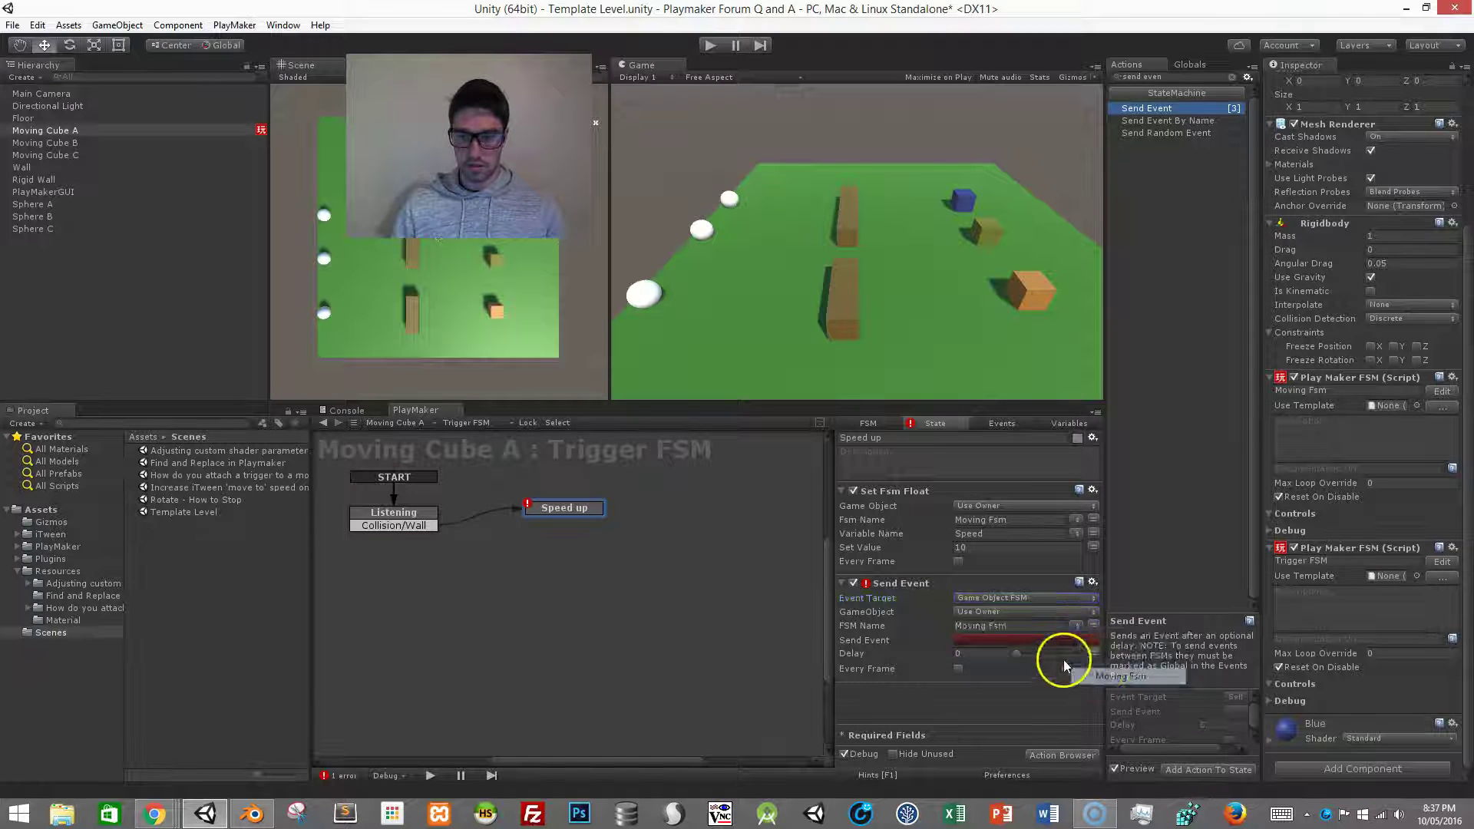
{"action": "left_click", "coordinate": [1079, 644]}
{"action": "left_click", "coordinate": [990, 687]}
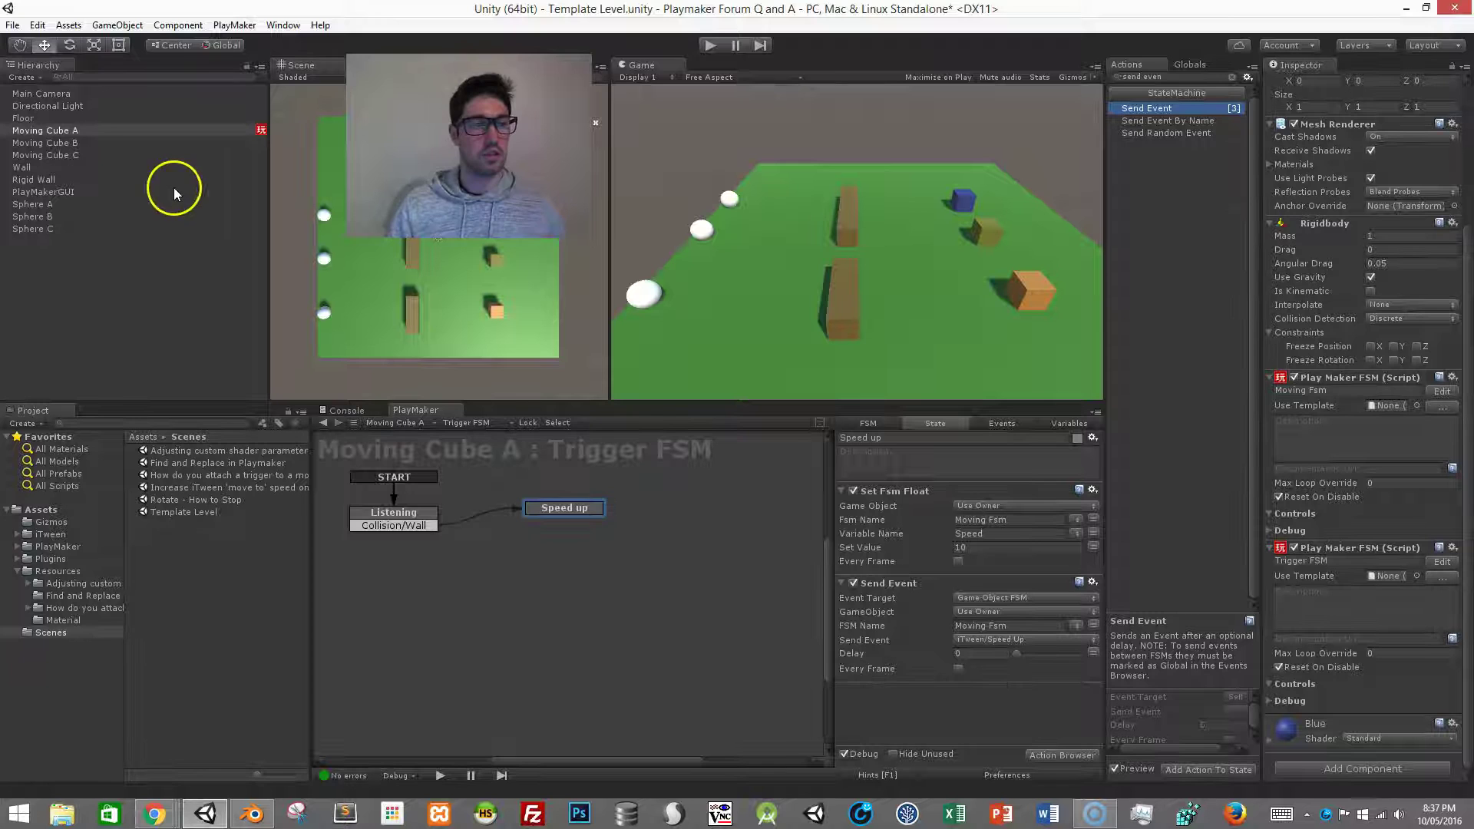
Step: Play-test the scene while watching Moving Cube A's Moving Fsm, then stop
{"action": "left_click", "coordinate": [711, 46]}
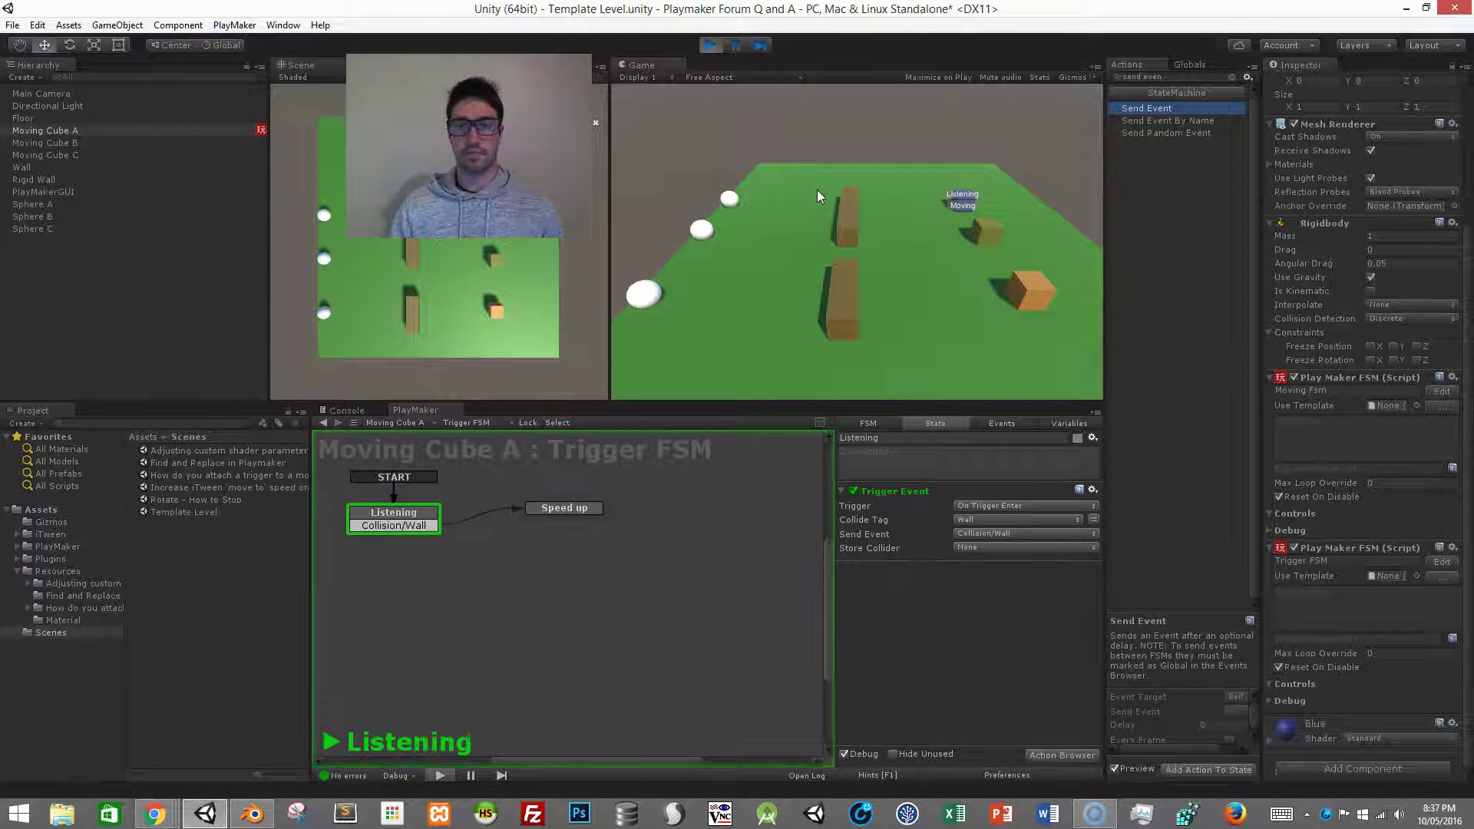
{"action": "left_click", "coordinate": [893, 197]}
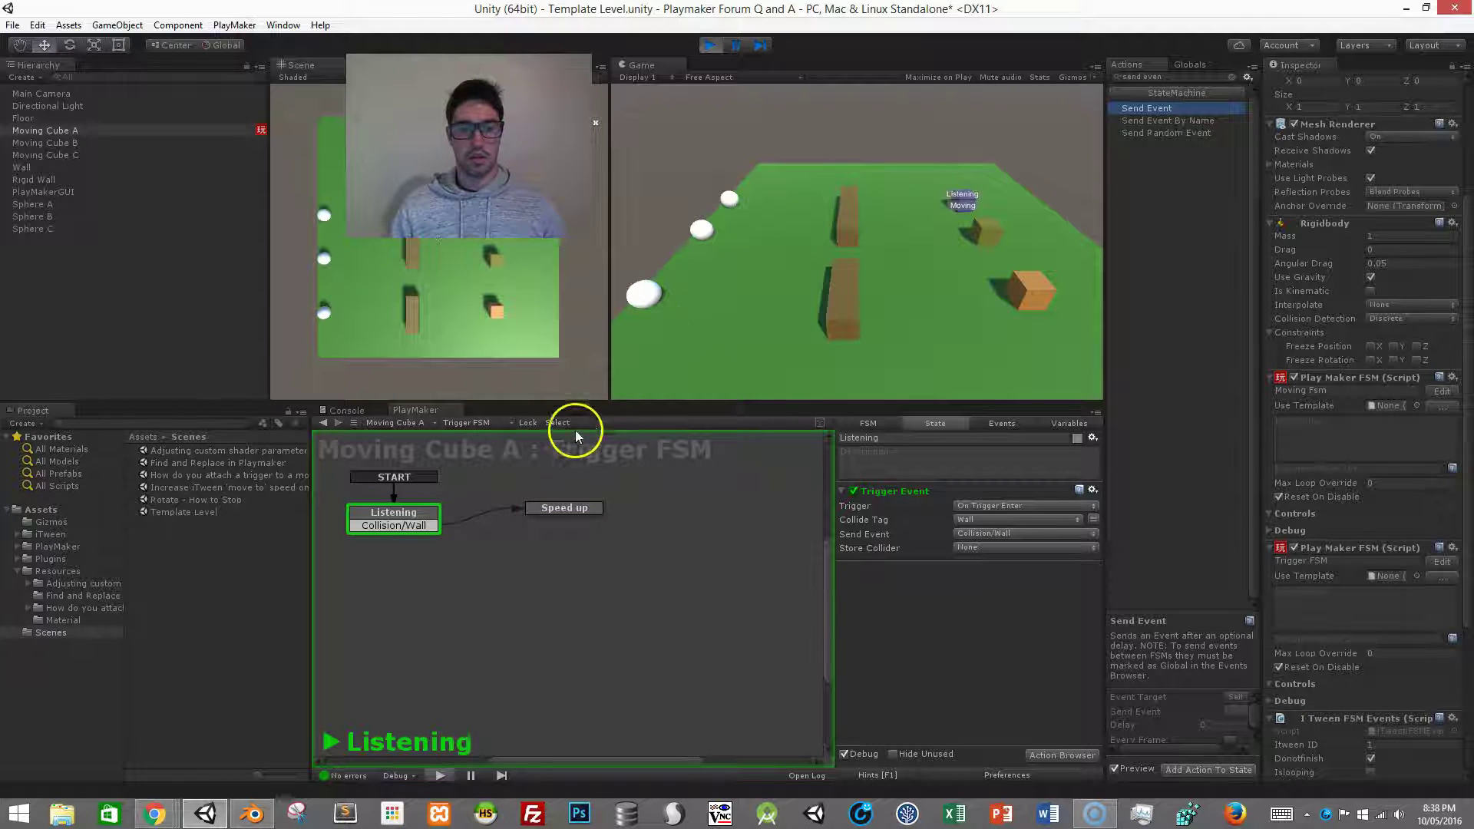
{"action": "left_click", "coordinate": [499, 432]}
{"action": "left_click", "coordinate": [521, 437]}
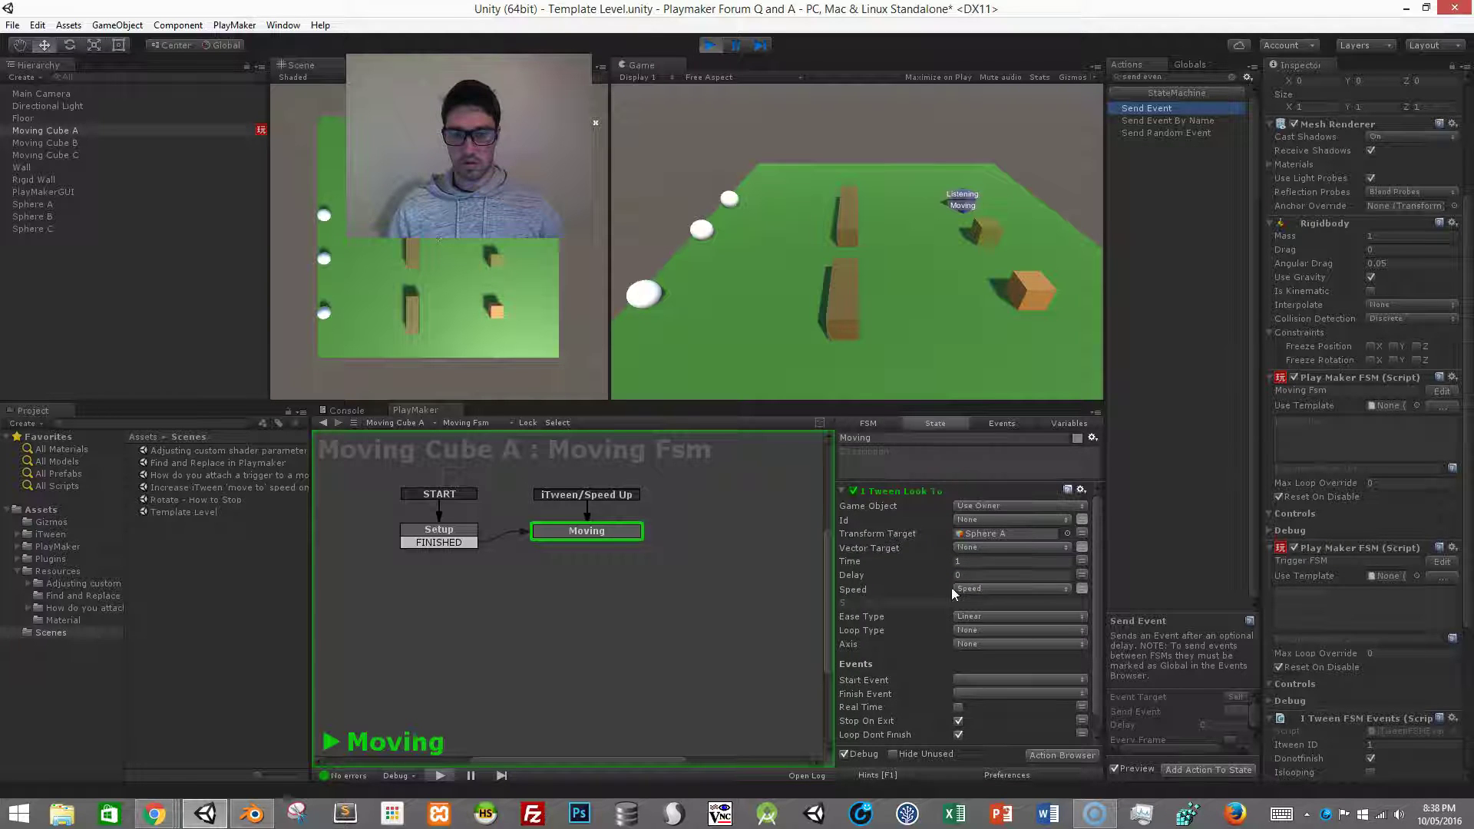
{"action": "left_click", "coordinate": [710, 44]}
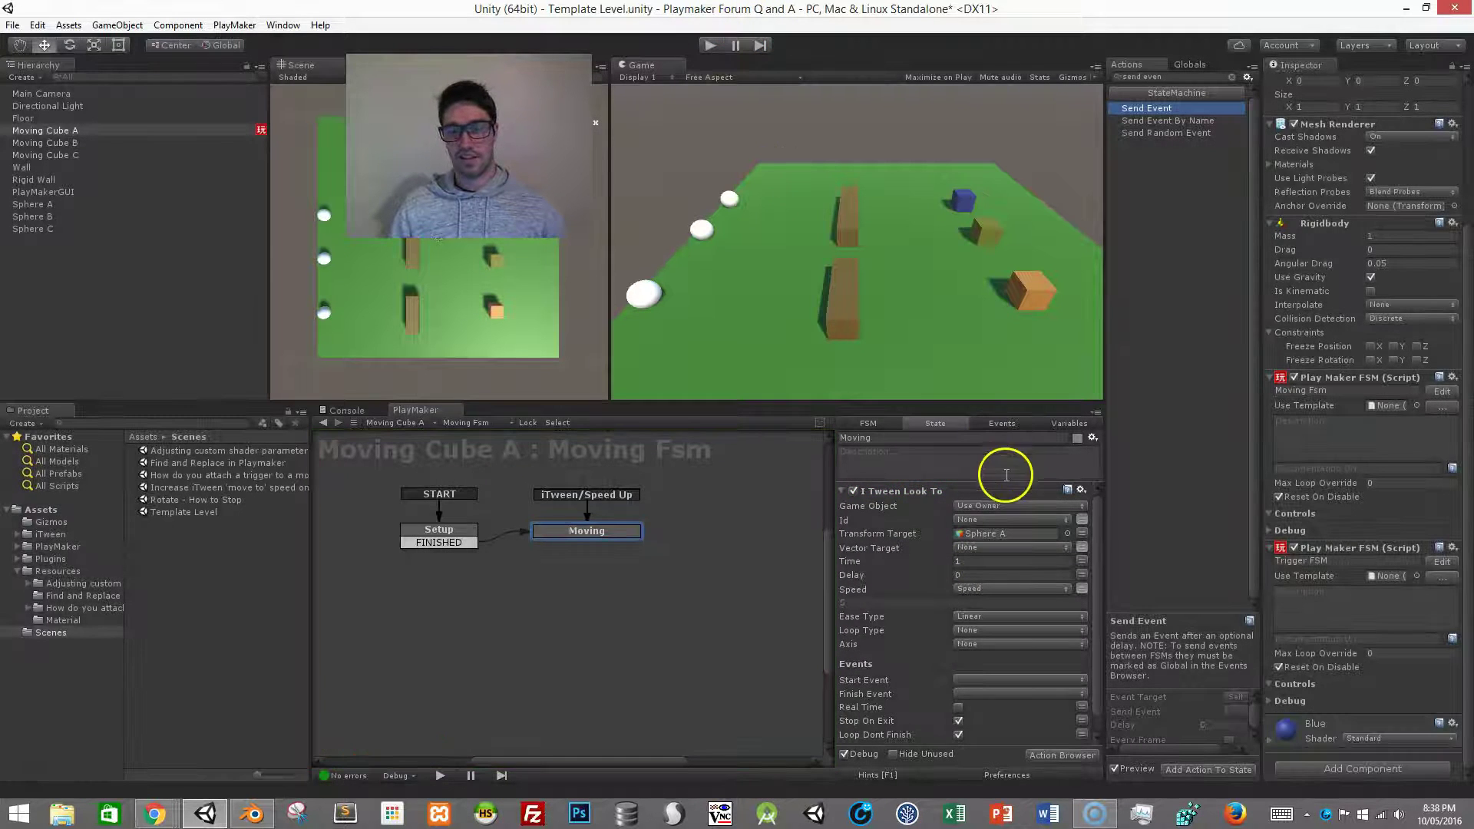
Step: Remove the I Tween Look To action from the Moving state
{"action": "left_click", "coordinate": [980, 489]}
{"action": "right_click", "coordinate": [970, 493]}
{"action": "left_click", "coordinate": [1026, 704]}
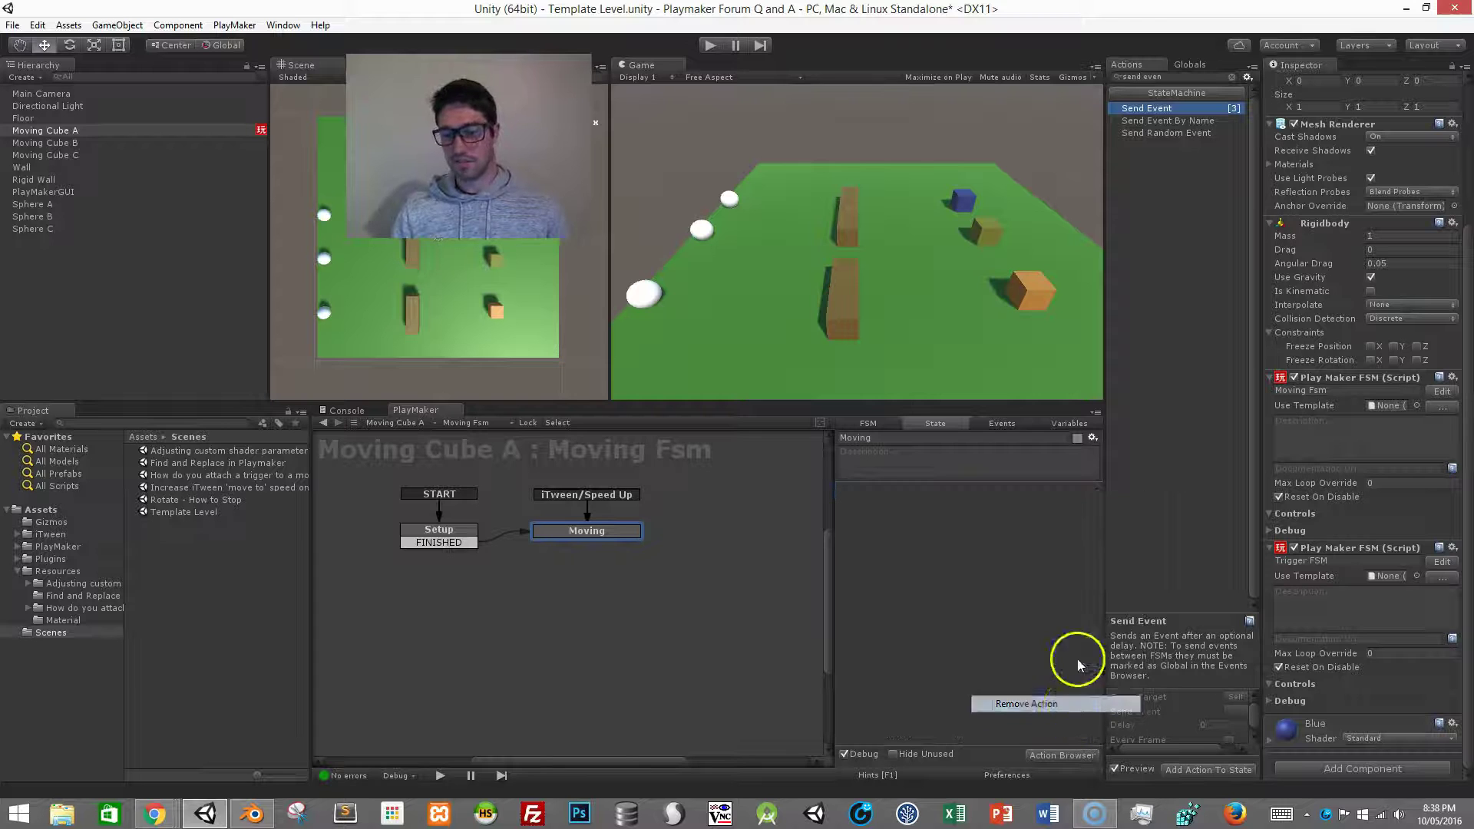
Step: Add I Tween Move To toward Sphere A using the Speed variable, then play-test it
{"action": "left_click_drag", "start_coordinate": [1177, 76], "coordinate": [1089, 71]}
{"action": "type", "text": "itwe"}
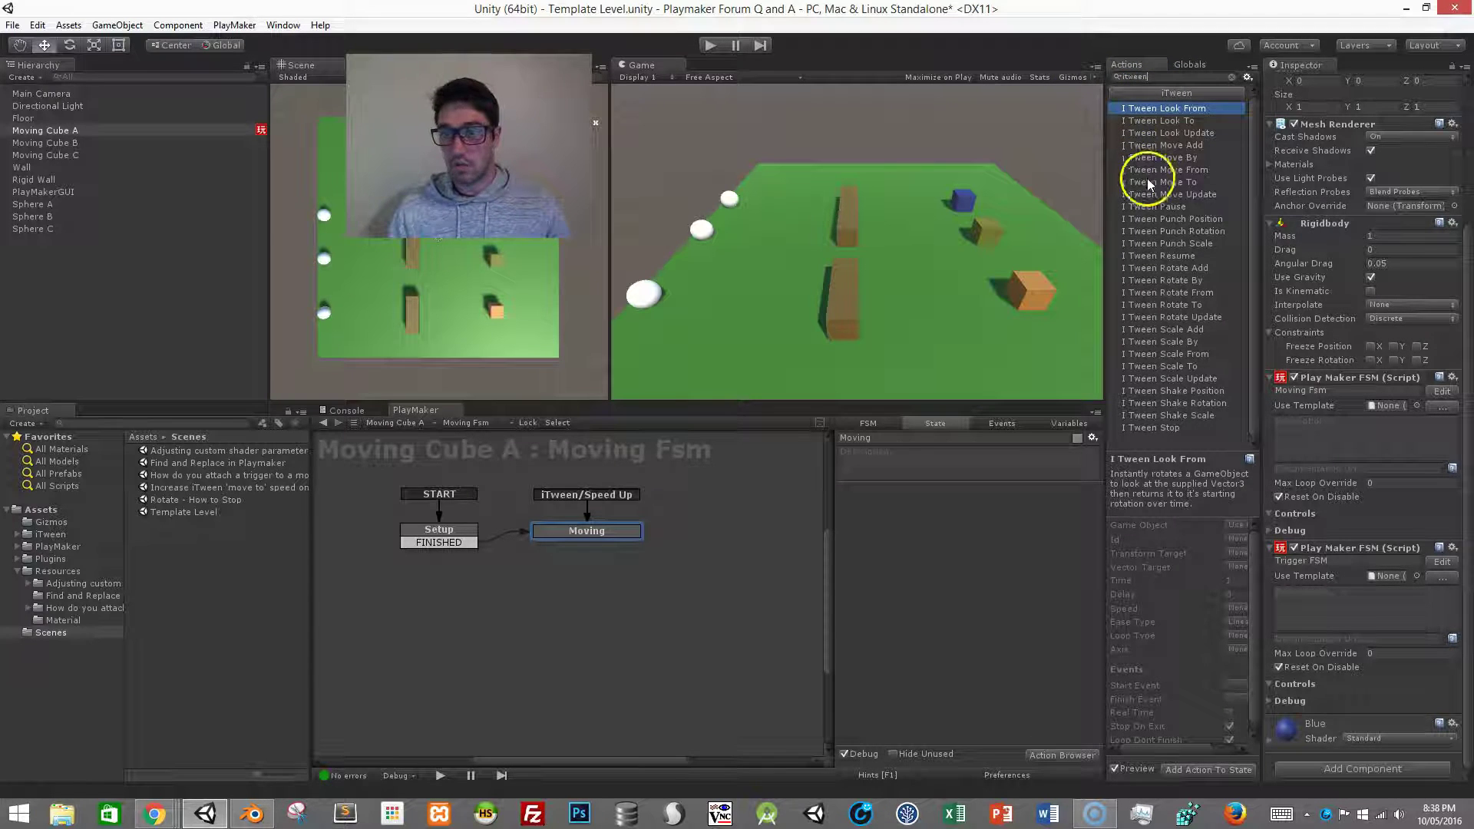
{"action": "left_click_drag", "start_coordinate": [1145, 181], "coordinate": [944, 555]}
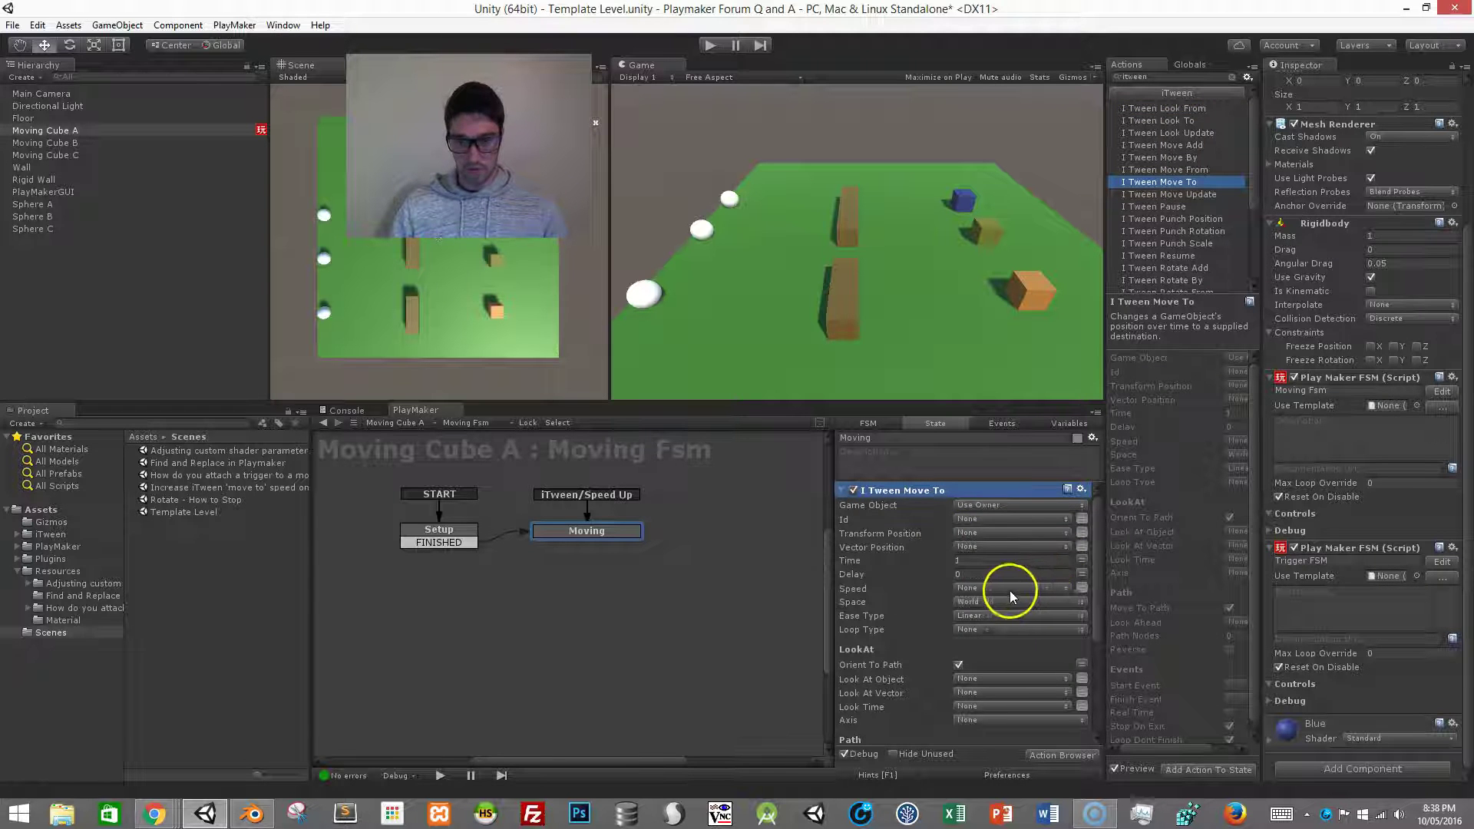
{"action": "left_click", "coordinate": [992, 592]}
{"action": "left_click", "coordinate": [1006, 615]}
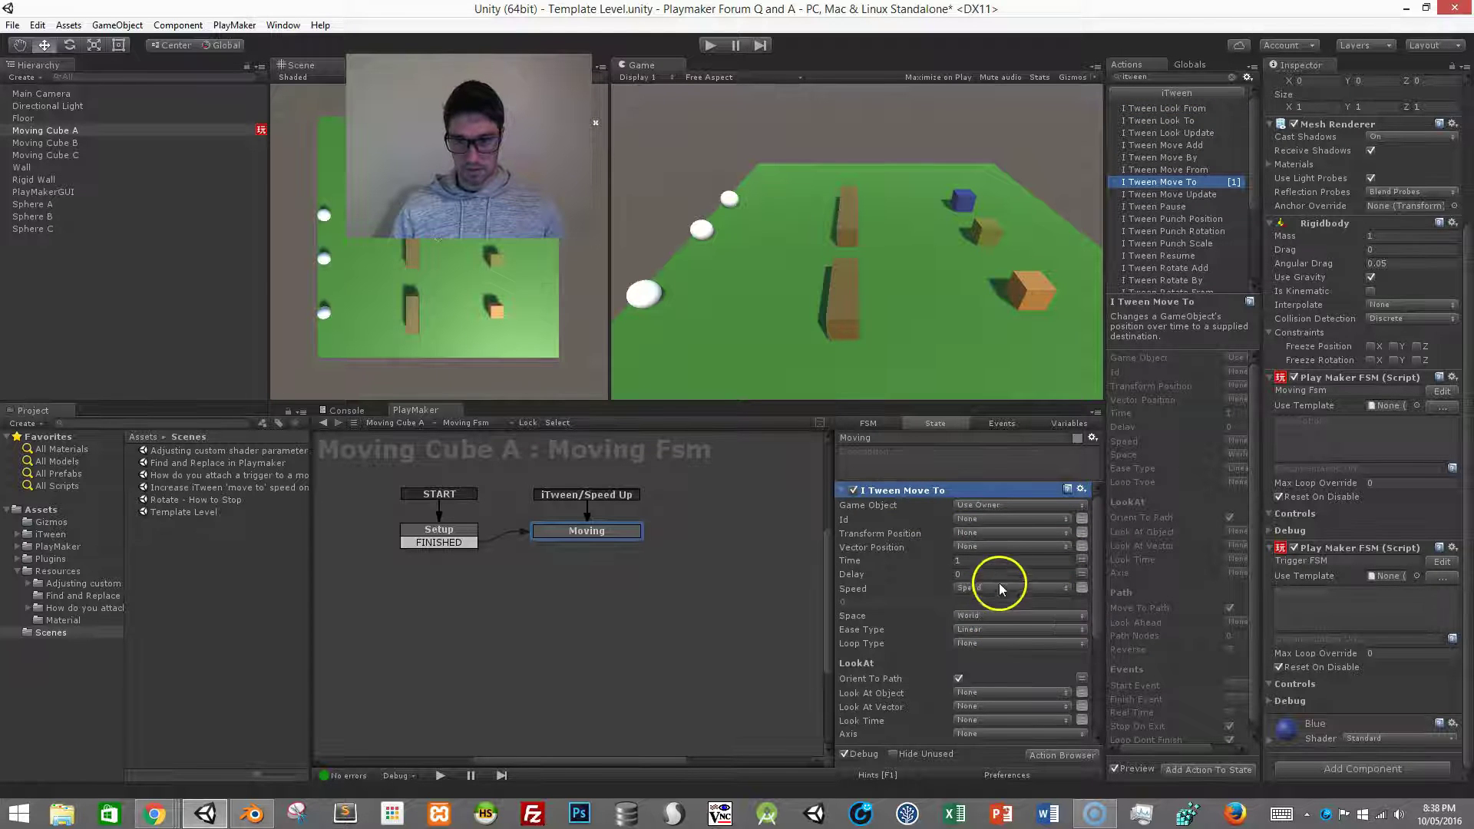
{"action": "left_click", "coordinate": [1082, 532]}
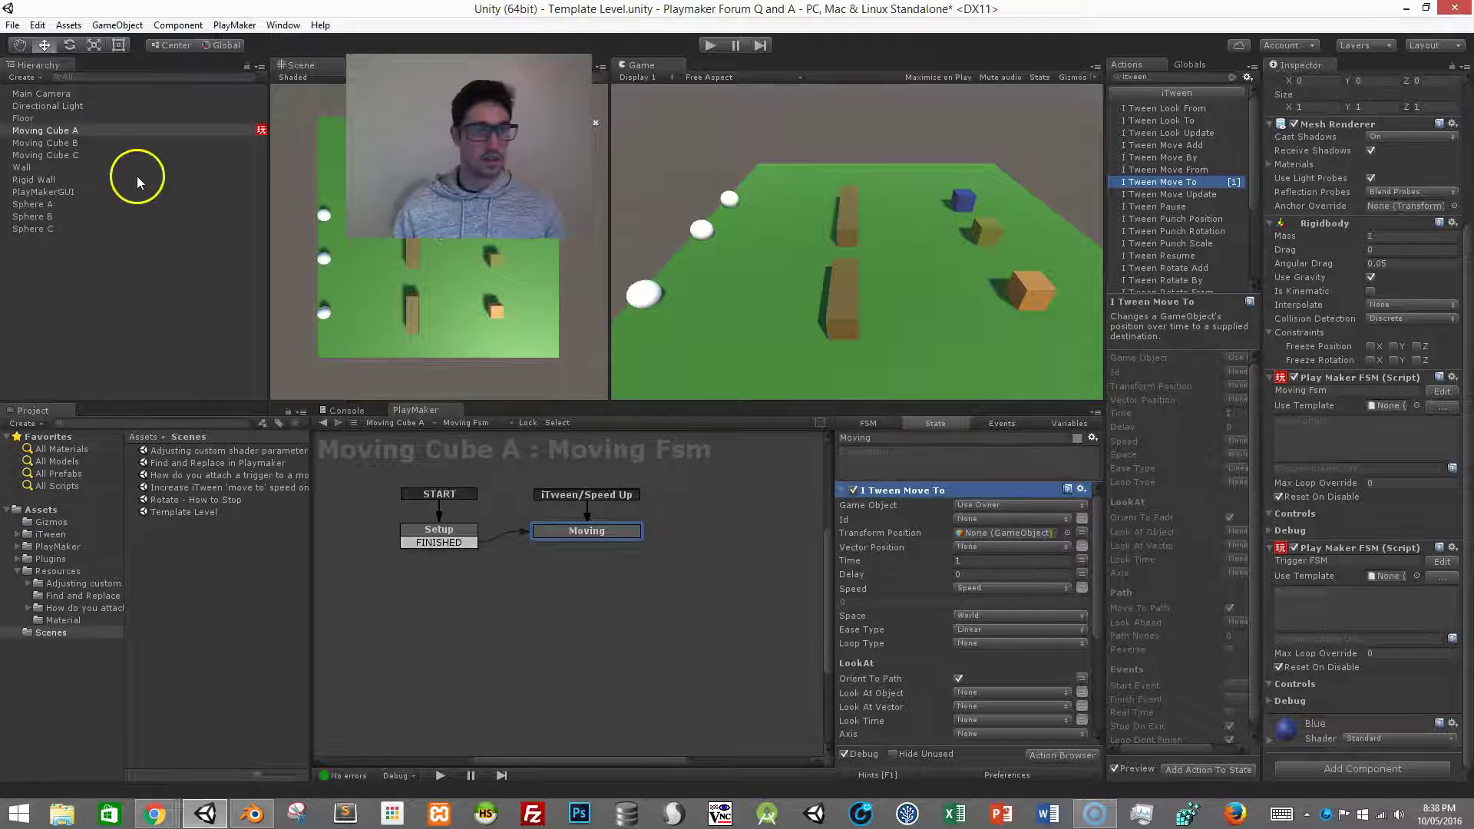
{"action": "left_click_drag", "start_coordinate": [33, 204], "coordinate": [1006, 533]}
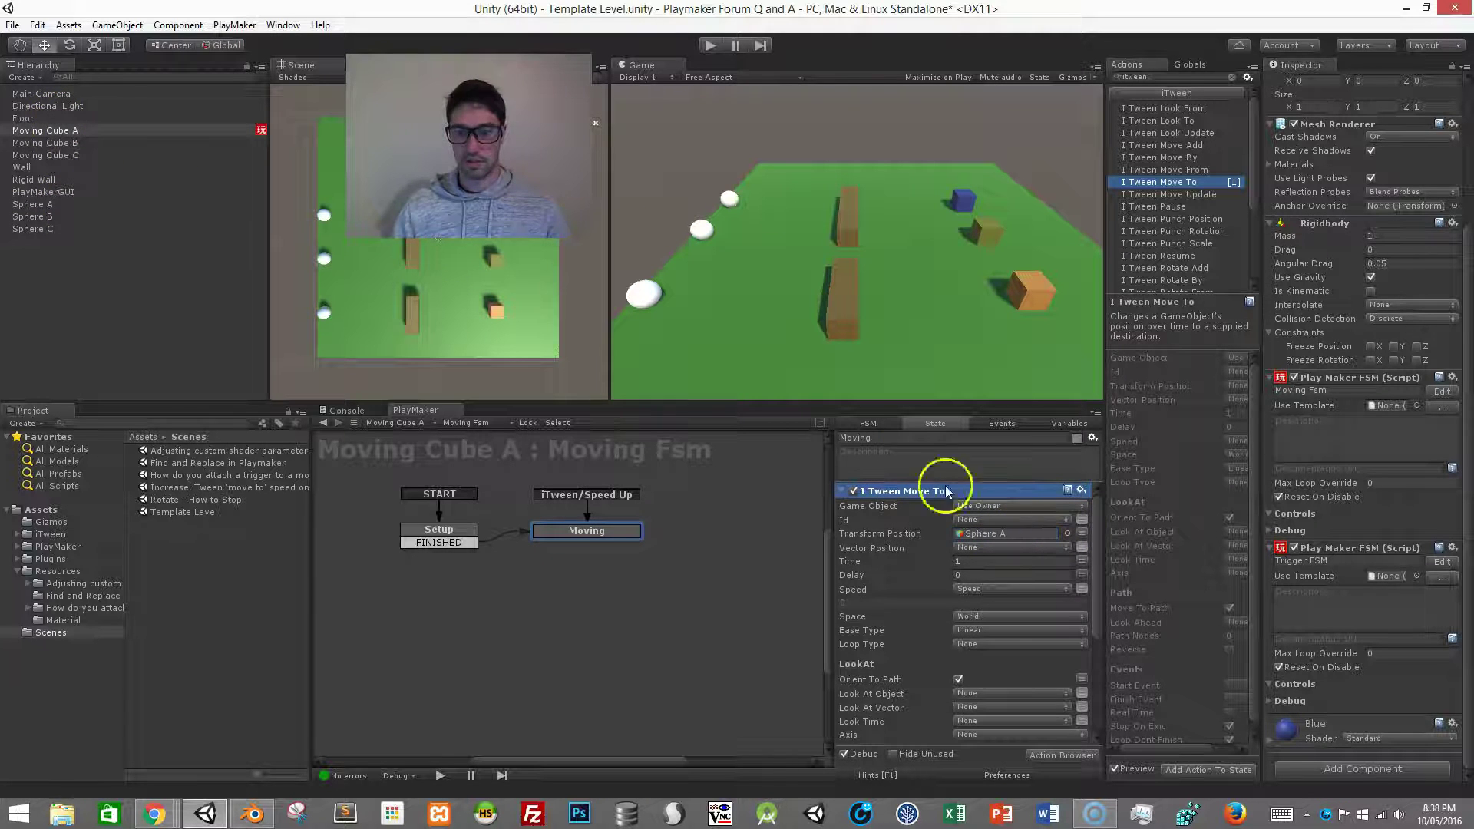
{"action": "left_click", "coordinate": [711, 46]}
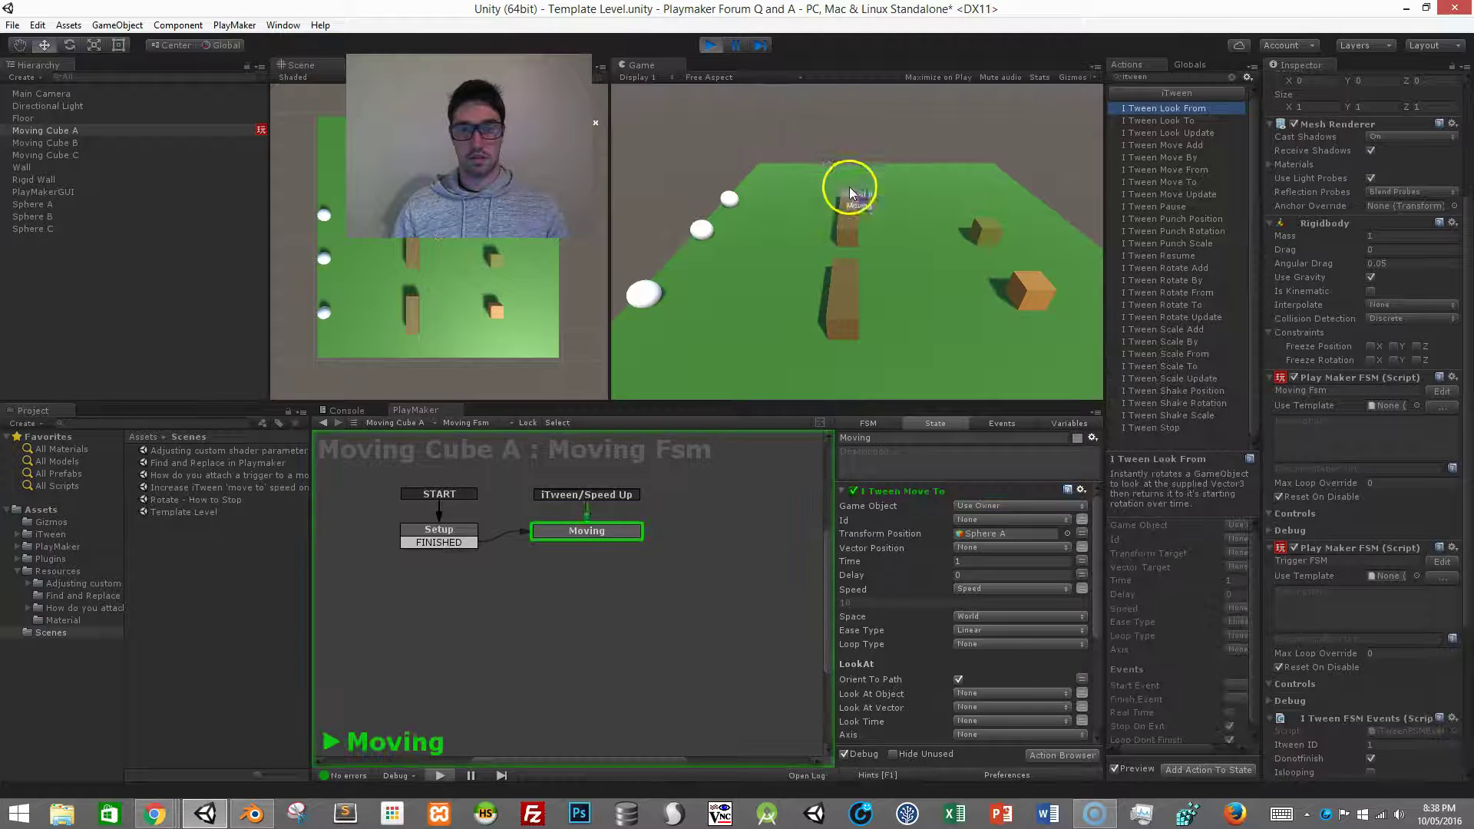
{"action": "left_click", "coordinate": [708, 45]}
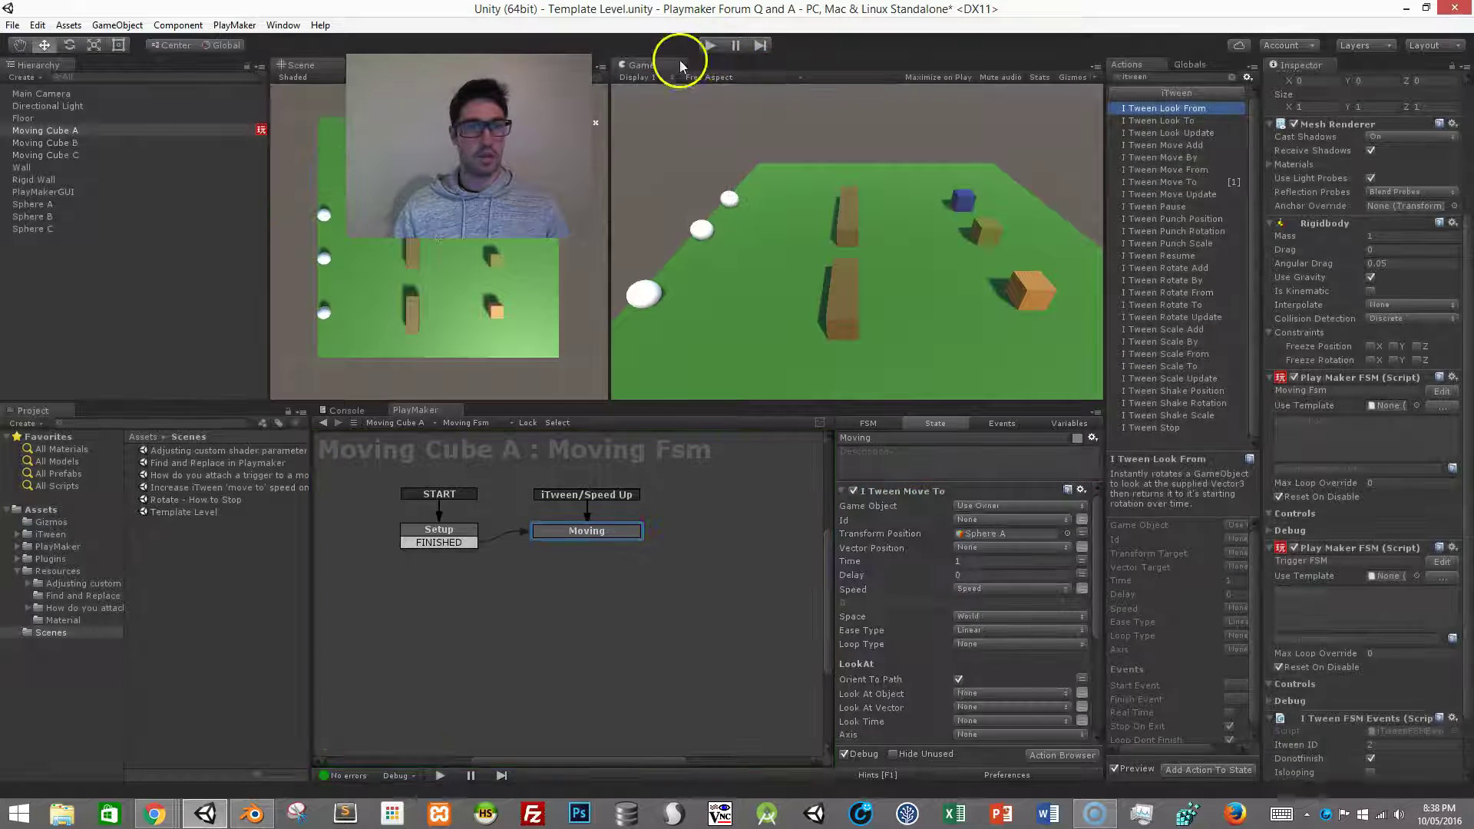
Step: Add a One Move FSM to Moving Cube B and rename its first state Setup
{"action": "left_click", "coordinate": [145, 143]}
{"action": "right_click", "coordinate": [515, 510]}
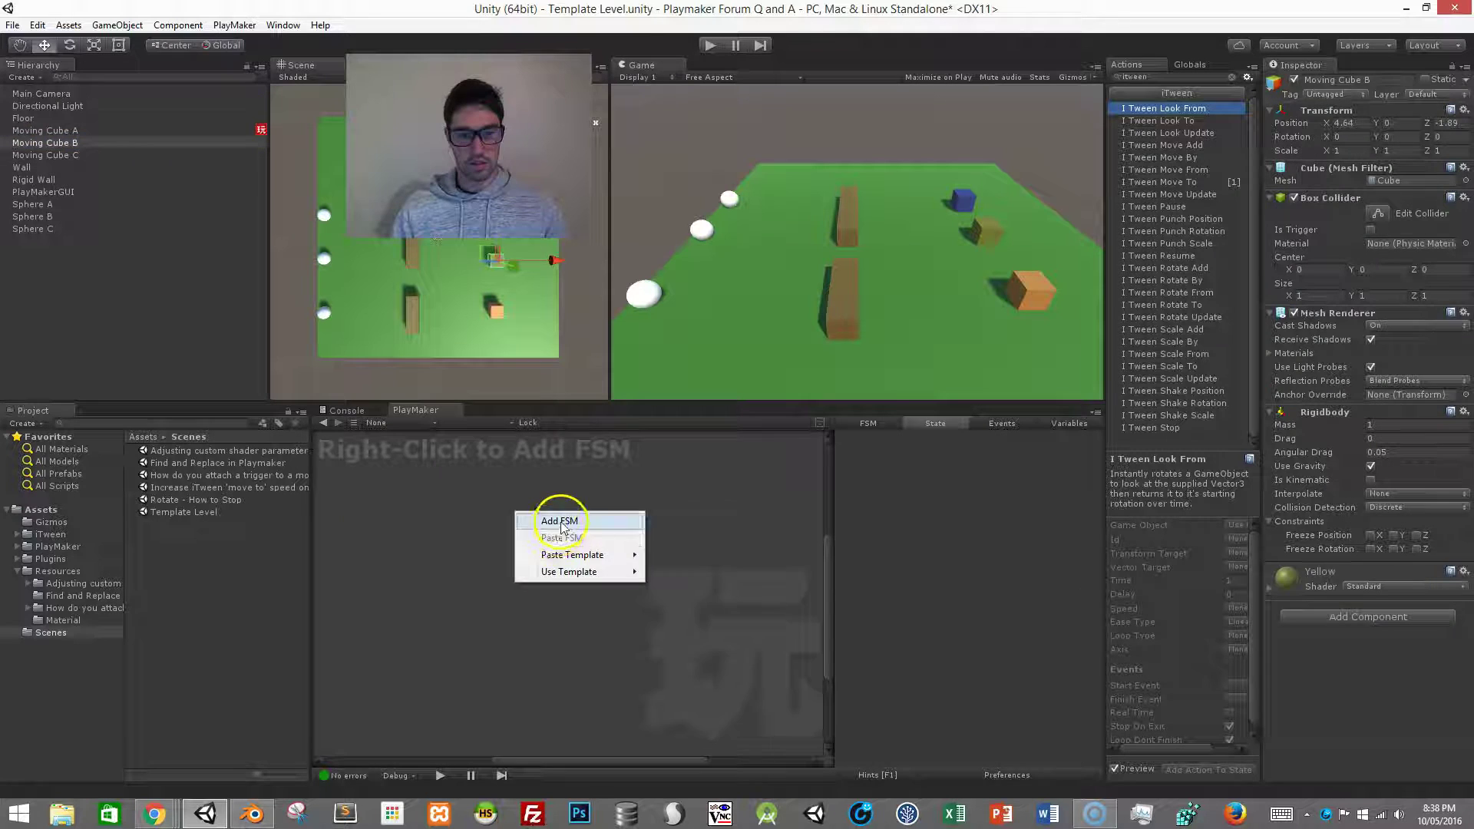
{"action": "left_click", "coordinate": [561, 521]}
{"action": "left_click", "coordinate": [867, 423]}
{"action": "left_click", "coordinate": [895, 440]}
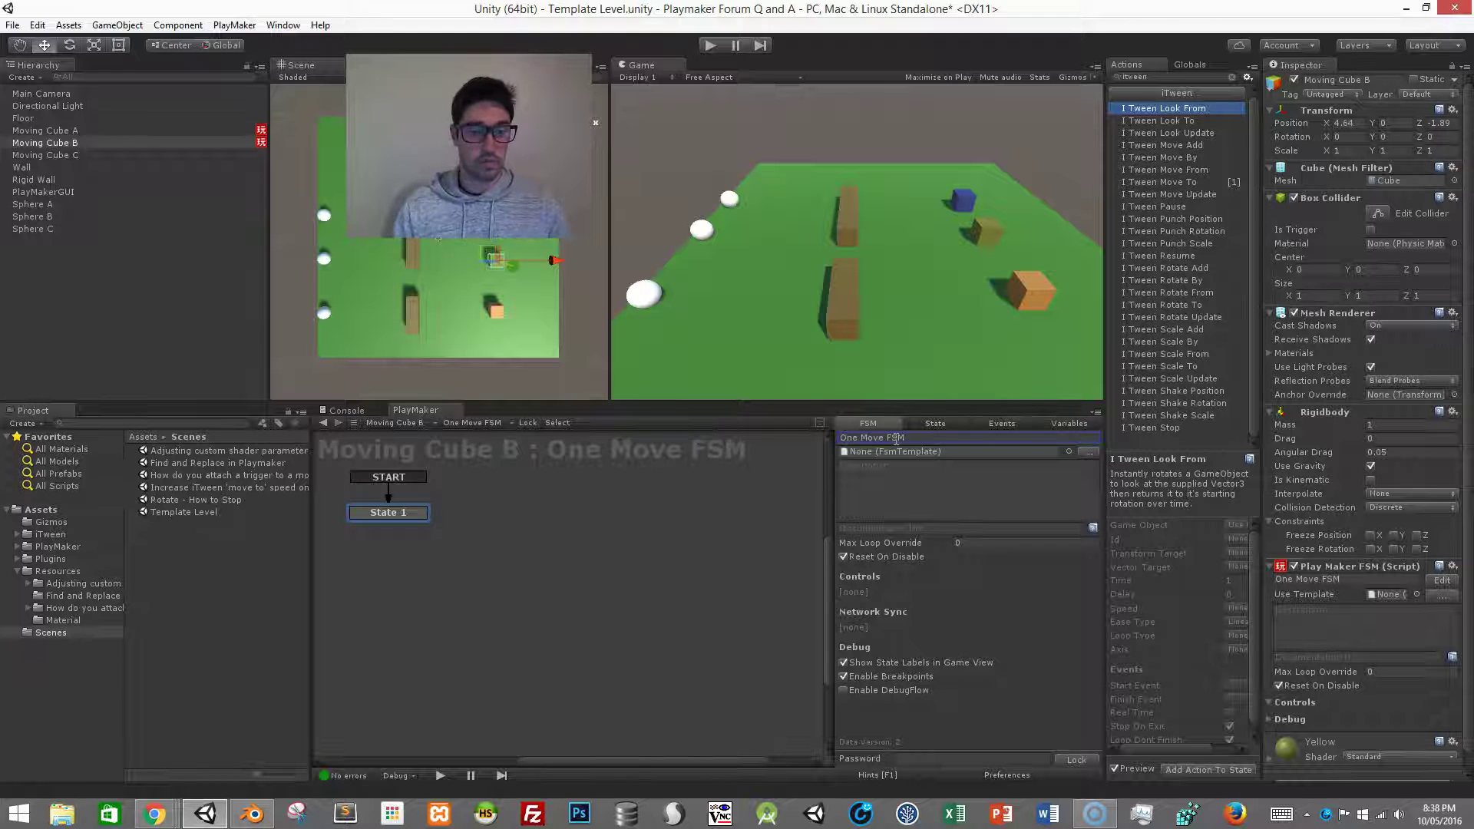
{"action": "left_click", "coordinate": [421, 511]}
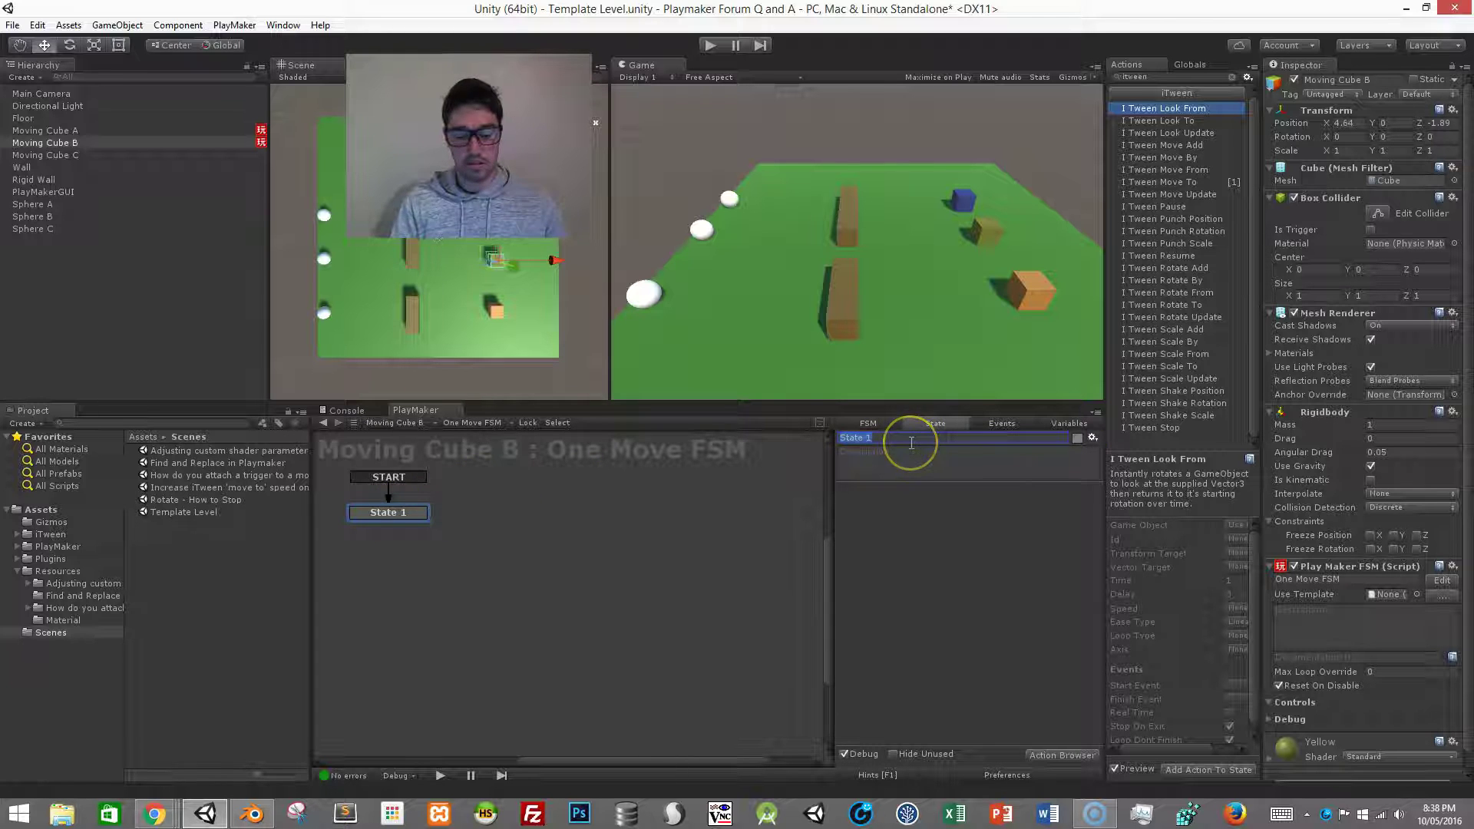
Step: Add two more states and line them up beside Setup
{"action": "left_click", "coordinate": [537, 526], "text": "ctrl"}
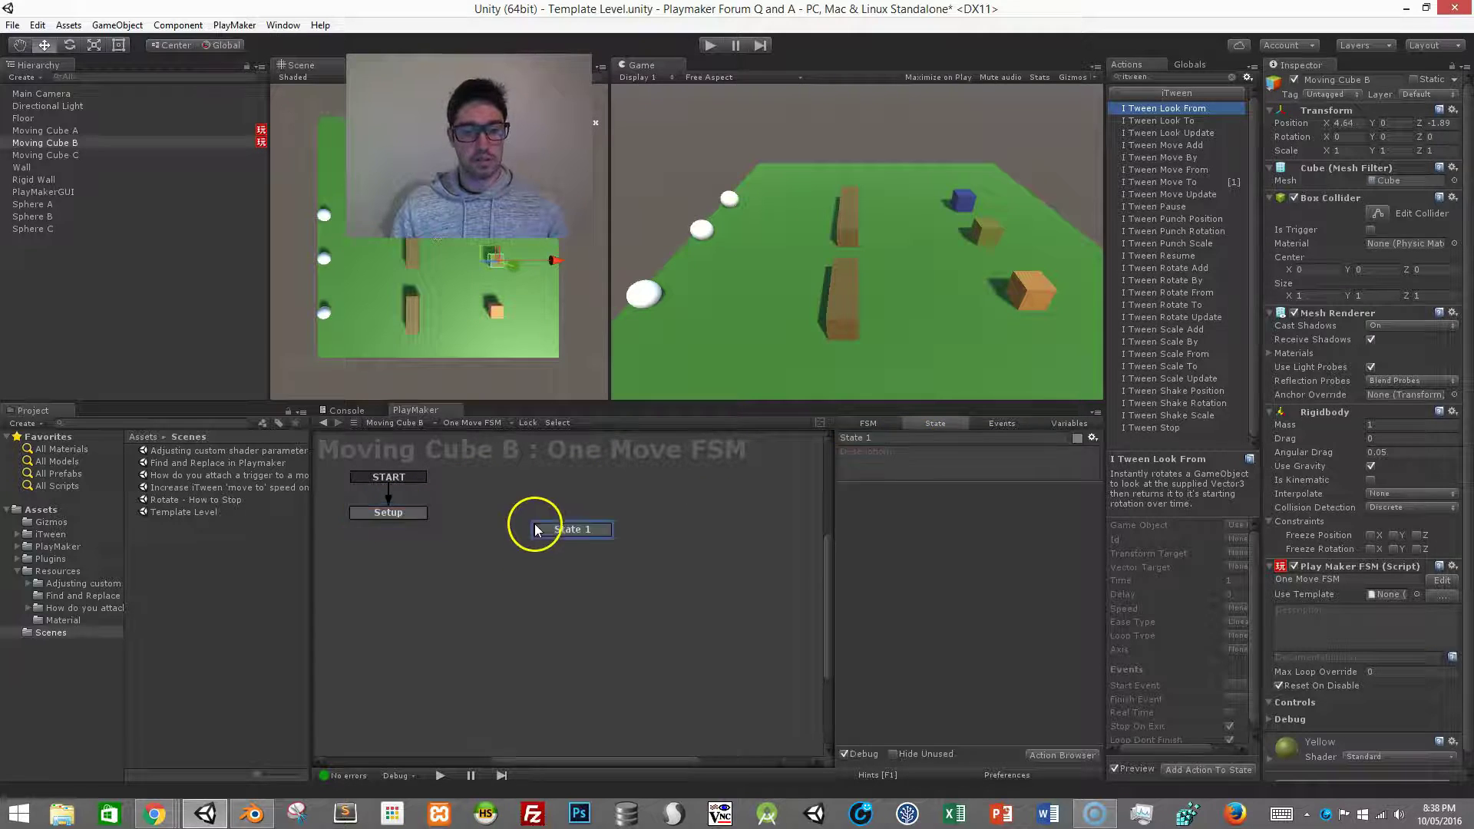
{"action": "left_click", "coordinate": [739, 528], "text": "ctrl"}
{"action": "left_click", "coordinate": [588, 531]}
{"action": "left_click_drag", "start_coordinate": [588, 531], "coordinate": [532, 513]}
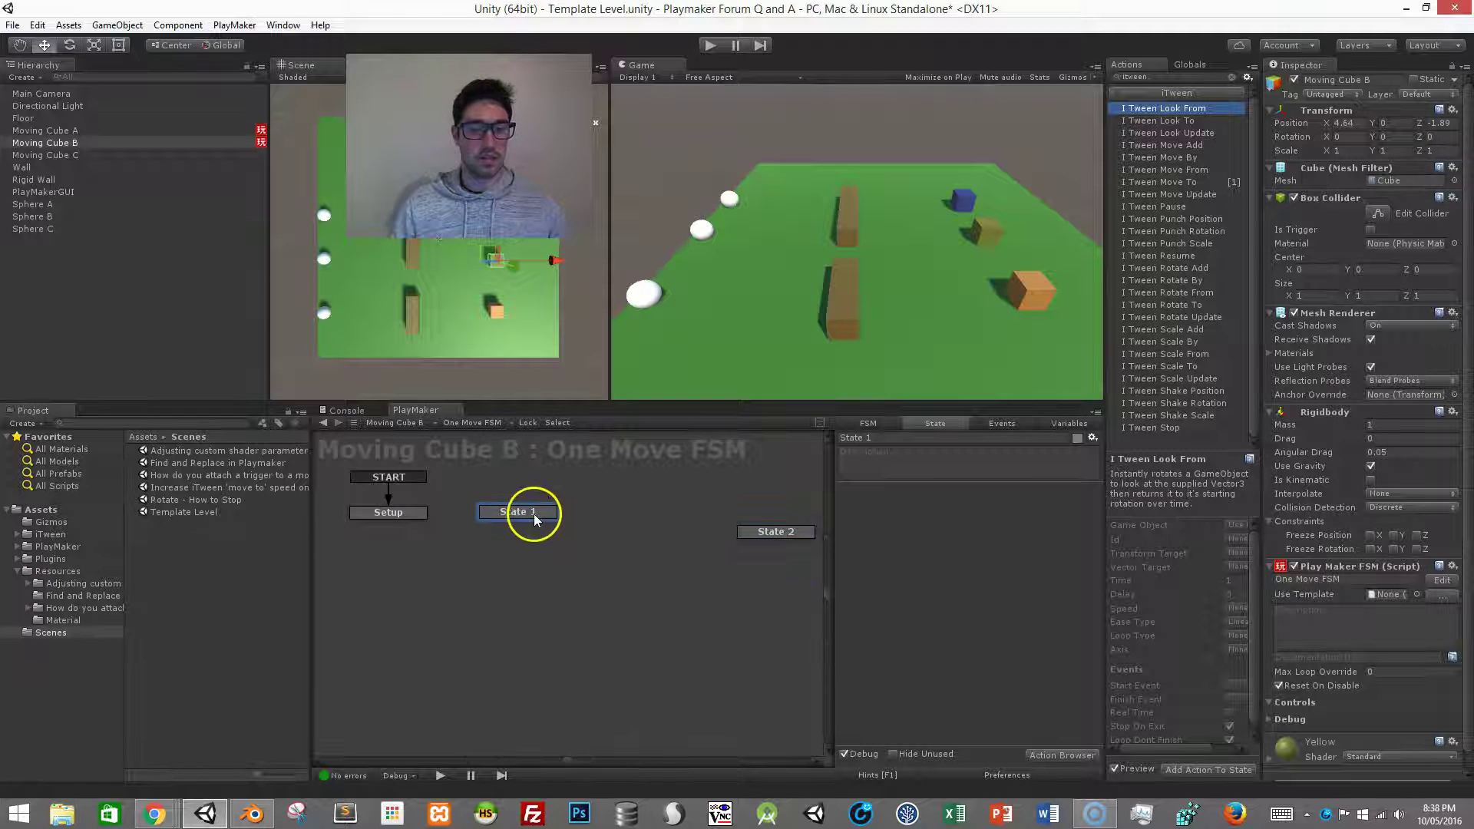
{"action": "left_click_drag", "start_coordinate": [740, 533], "coordinate": [618, 519]}
Step: Link Setup to State 1 via FINISHED and State 1 to State 2 via Collision/Wall
{"action": "right_click", "coordinate": [385, 517]}
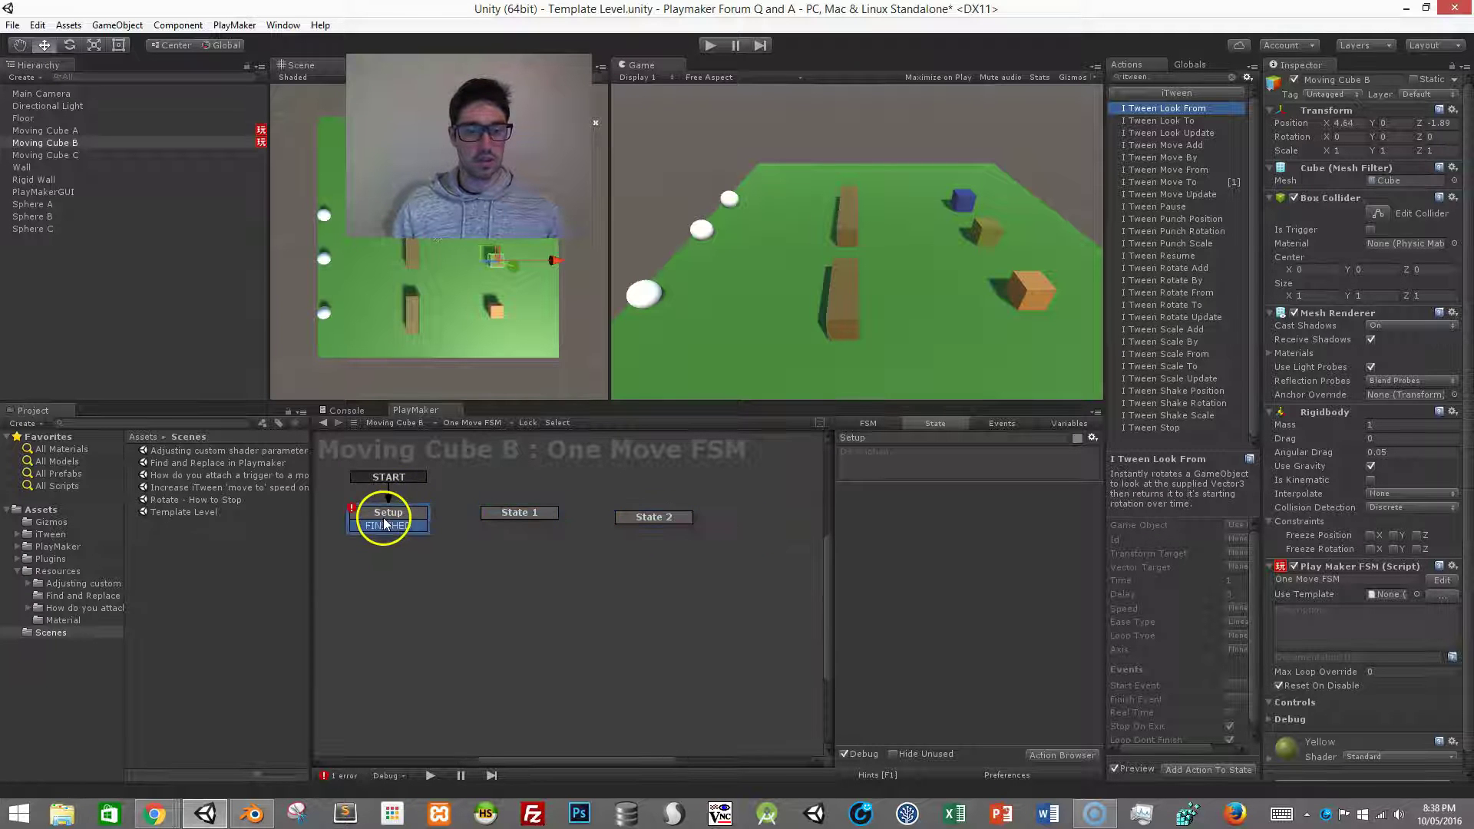
{"action": "left_click", "coordinate": [417, 526]}
{"action": "left_click_drag", "start_coordinate": [418, 527], "coordinate": [524, 516]}
{"action": "right_click", "coordinate": [524, 516]}
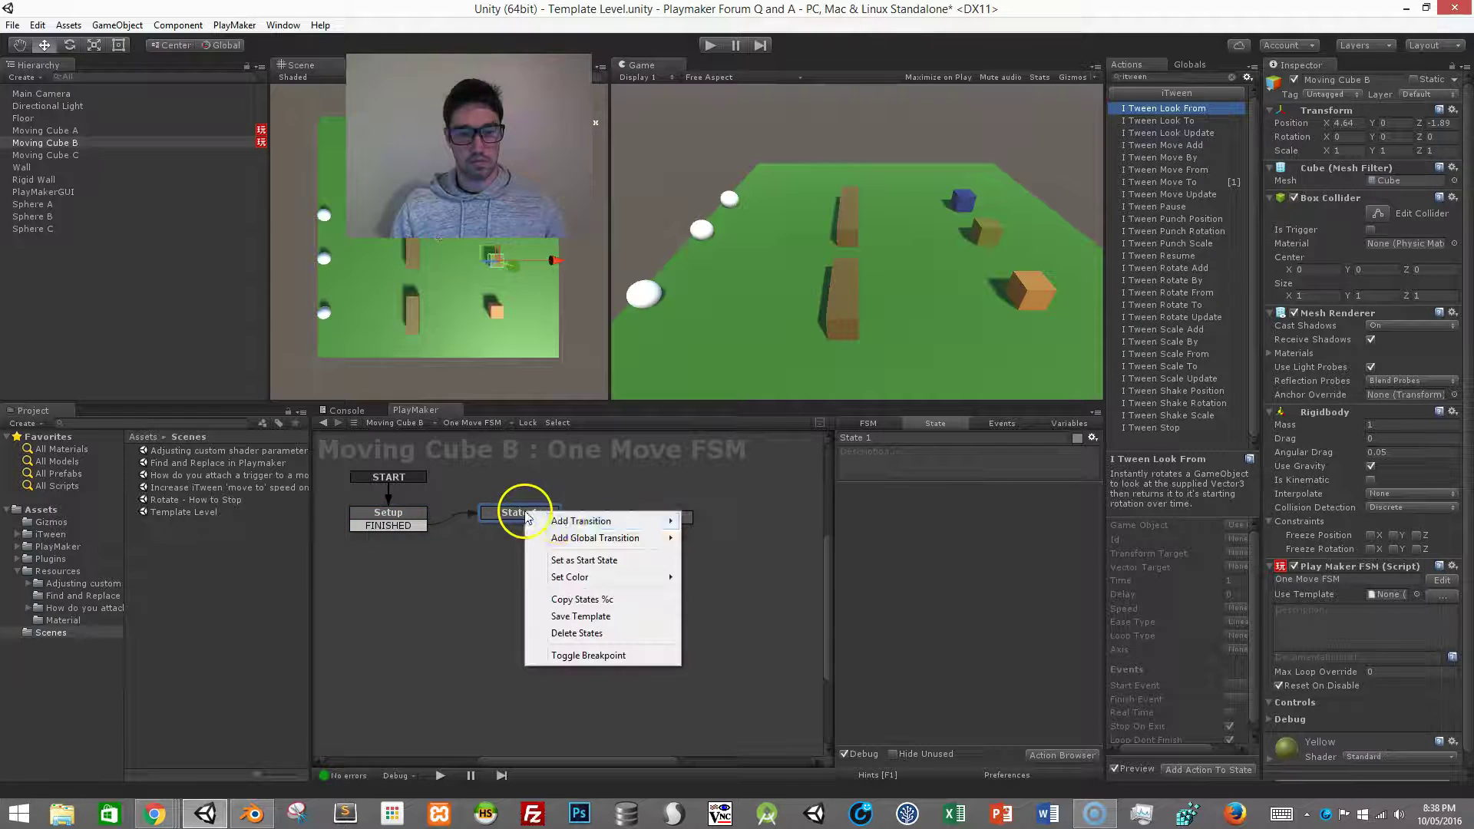
{"action": "mouse_move", "coordinate": [558, 521]}
{"action": "mouse_move", "coordinate": [456, 541]}
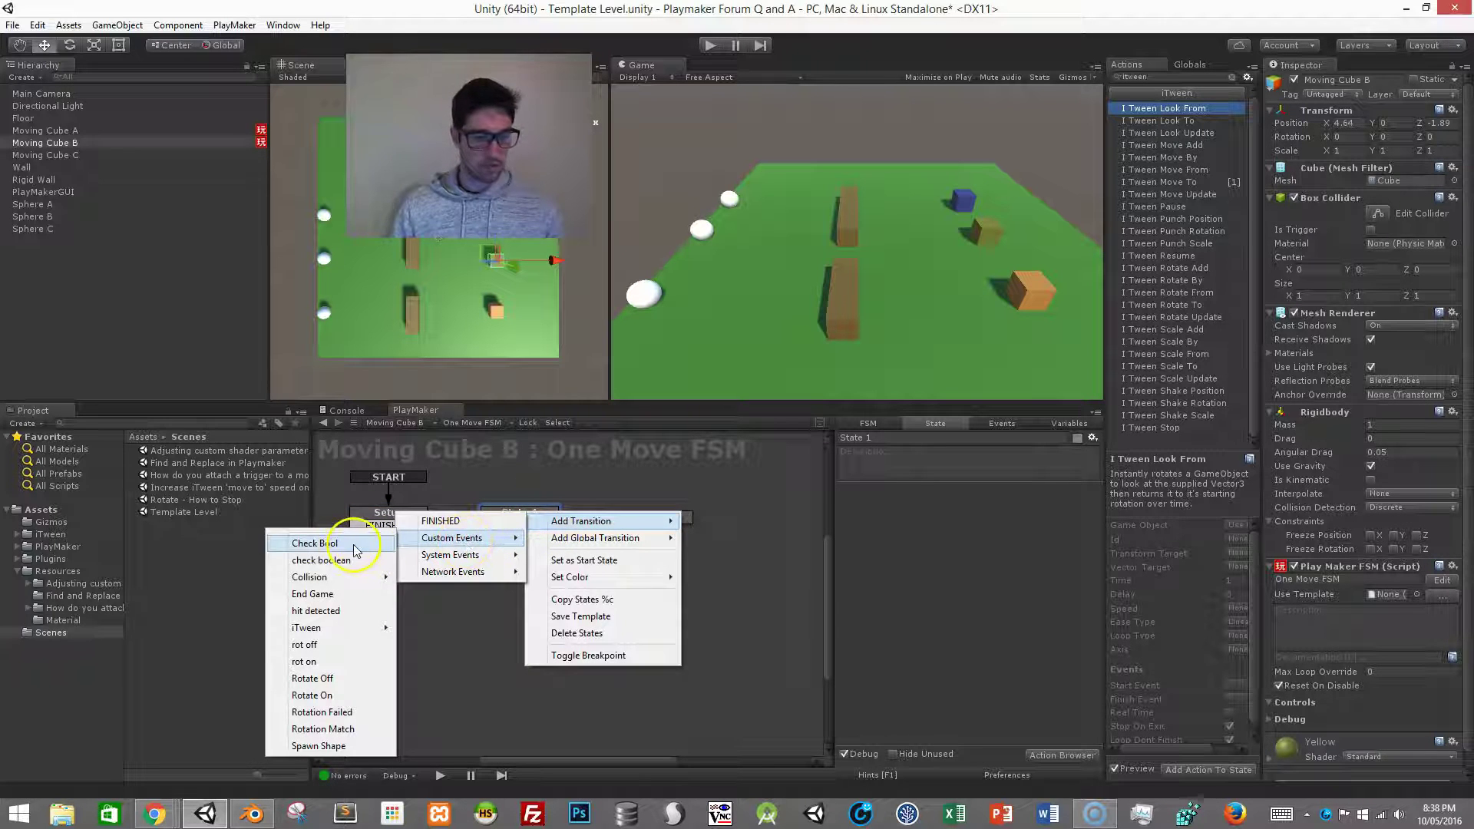
{"action": "mouse_move", "coordinate": [360, 630]}
{"action": "mouse_move", "coordinate": [310, 577]}
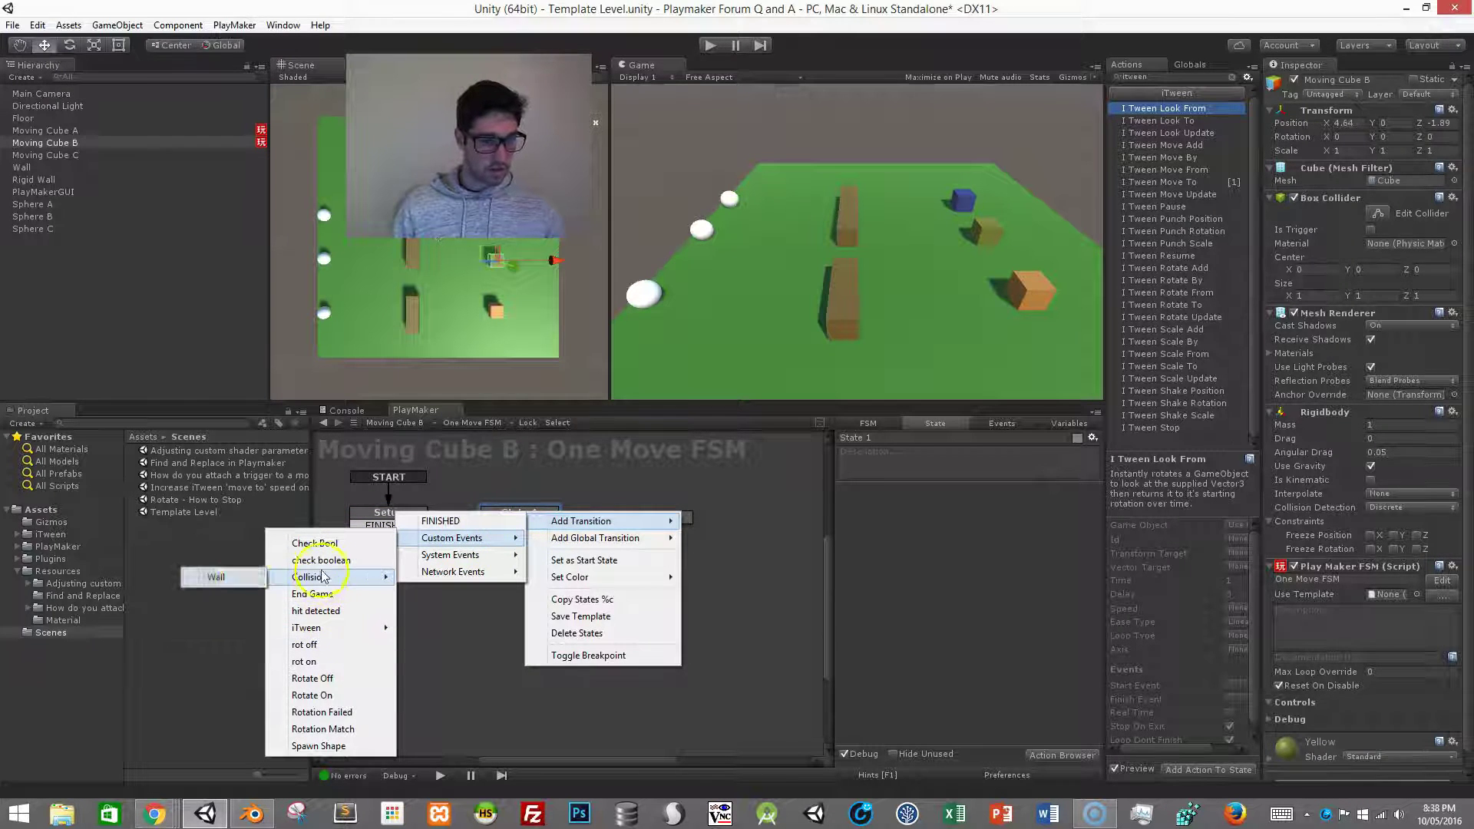
{"action": "left_click", "coordinate": [219, 576]}
{"action": "left_click_drag", "start_coordinate": [506, 527], "coordinate": [629, 517]}
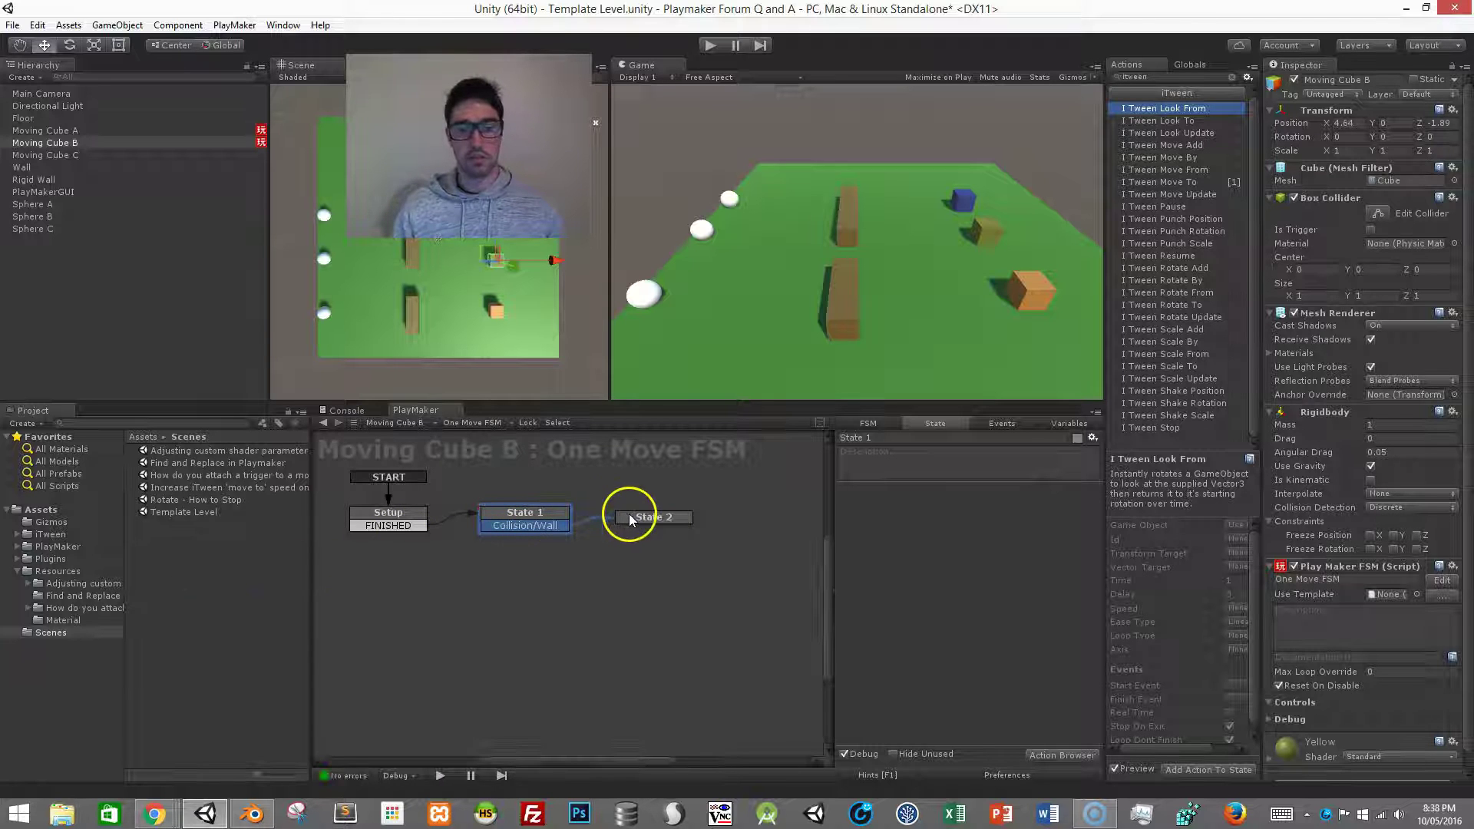
Step: Rename the two new states Walking Speed and Running Speed
{"action": "left_click", "coordinate": [890, 439]}
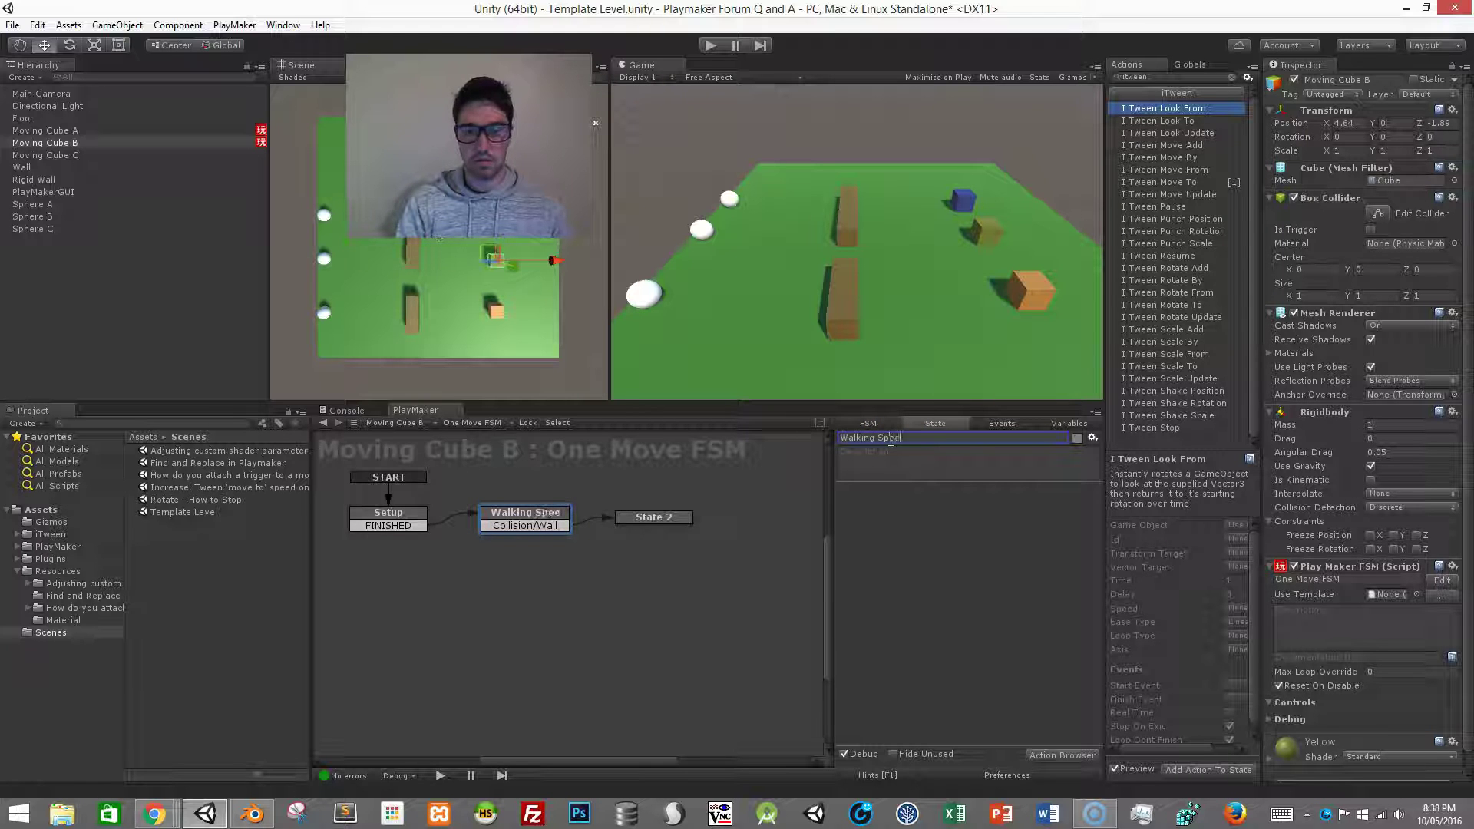
{"action": "left_click", "coordinate": [679, 516]}
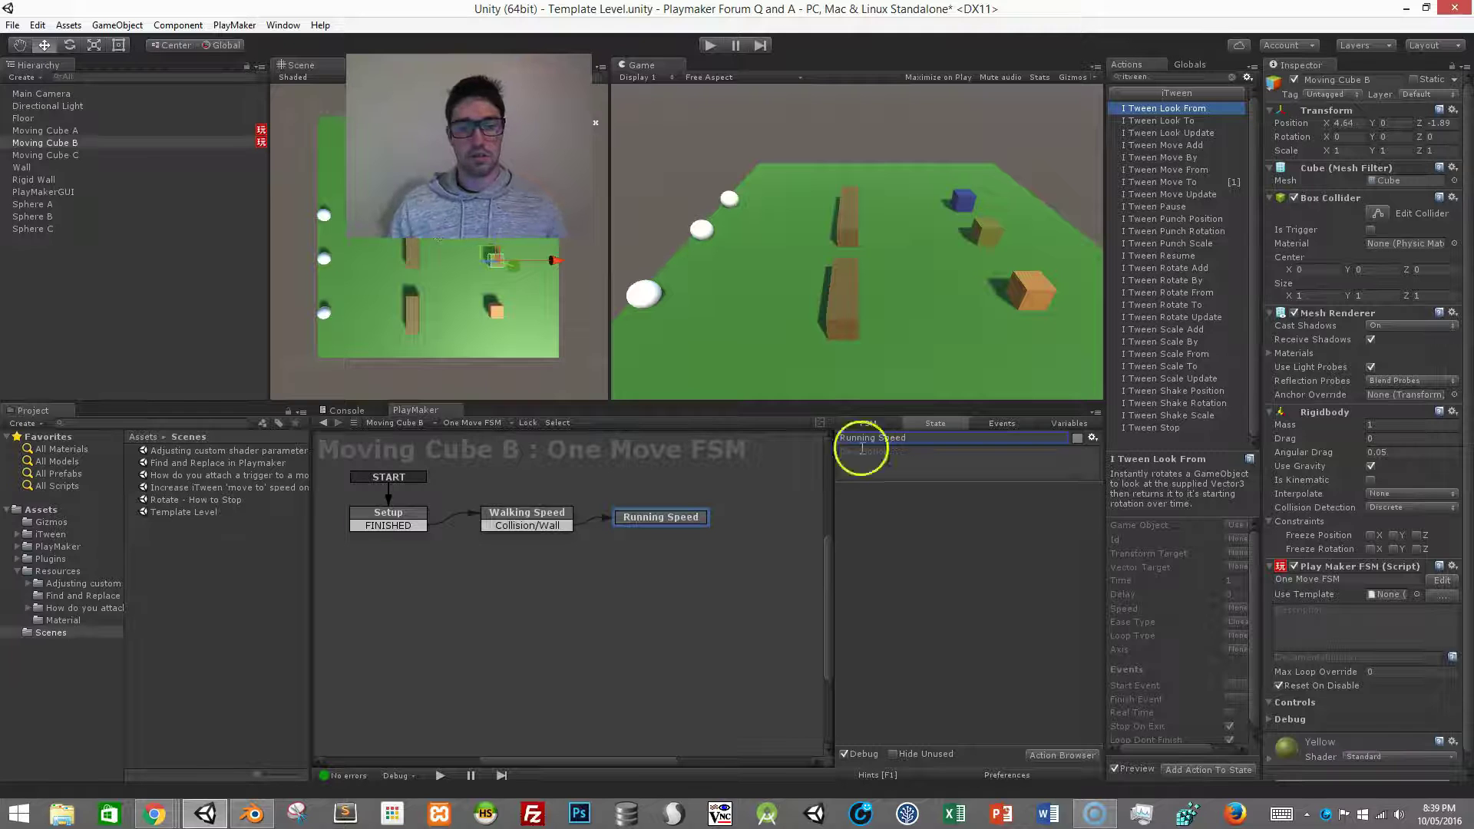
{"action": "left_click", "coordinate": [541, 512]}
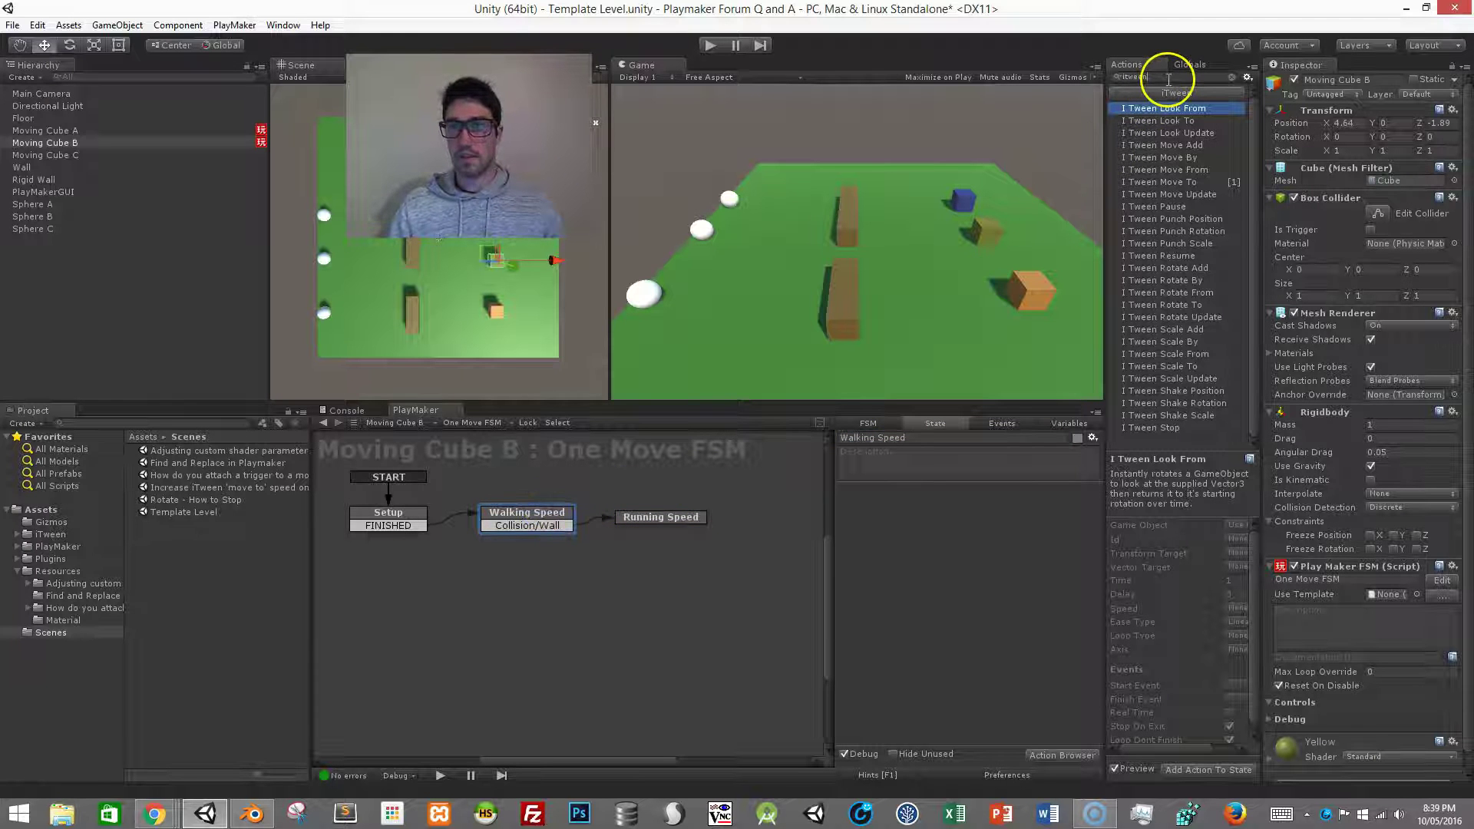
Step: Copy Cube A's I Tween Move To into Walking Speed and target Sphere B
{"action": "left_click", "coordinate": [46, 130]}
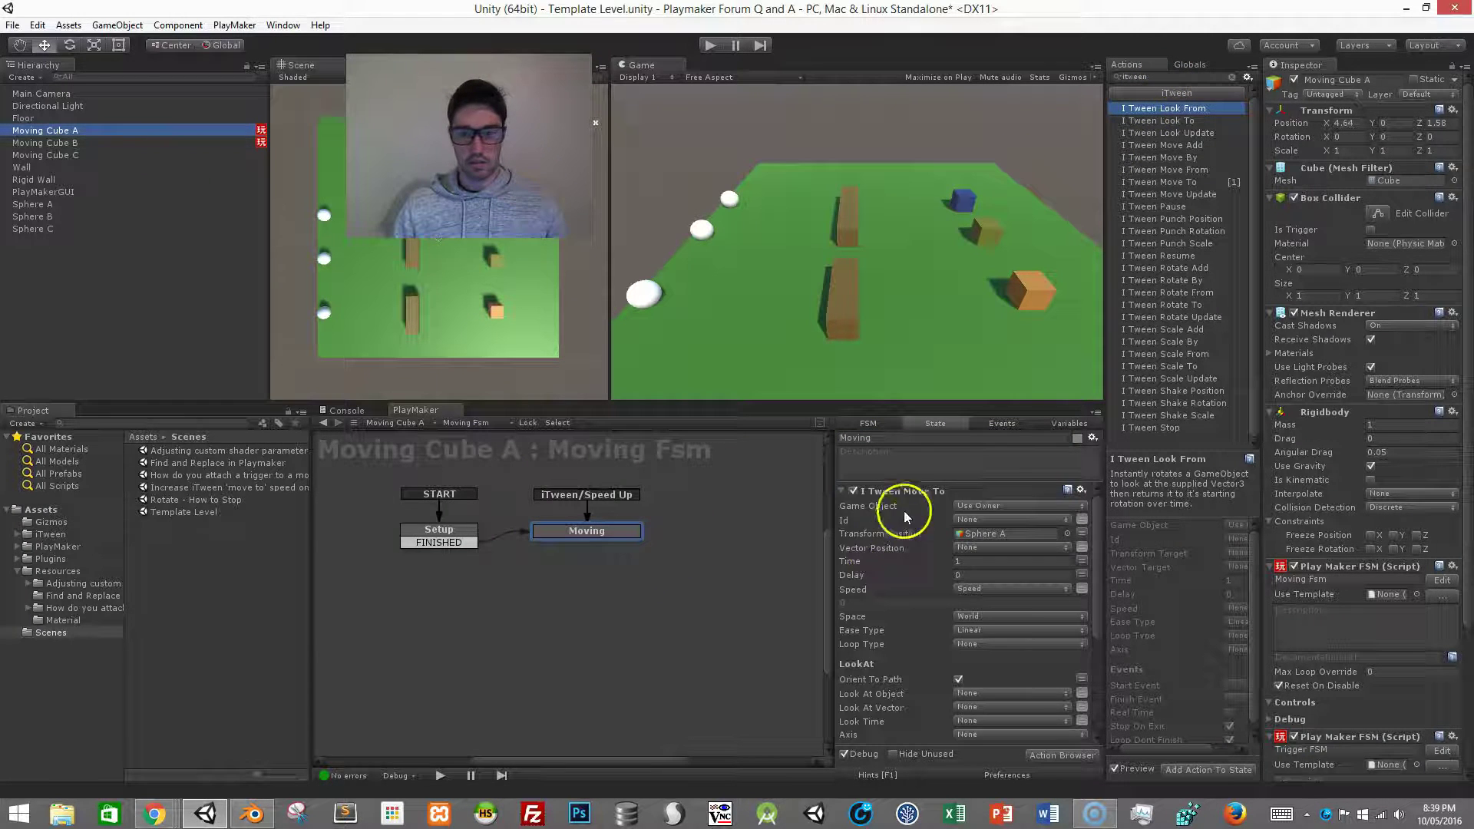
{"action": "left_click", "coordinate": [913, 492]}
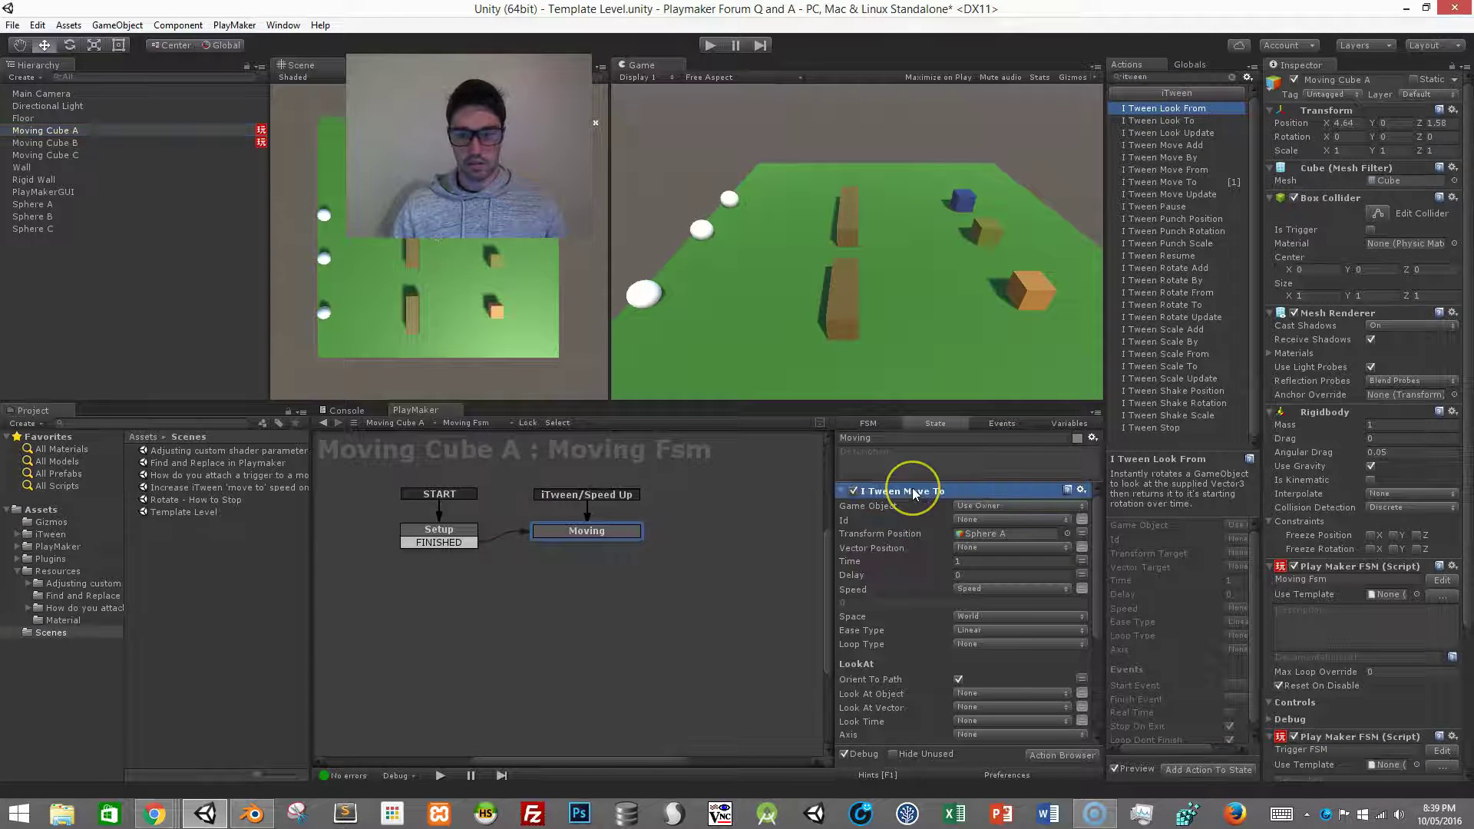
{"action": "left_click", "coordinate": [86, 144]}
{"action": "left_click", "coordinate": [882, 523]}
{"action": "key", "text": "ctrl+v"}
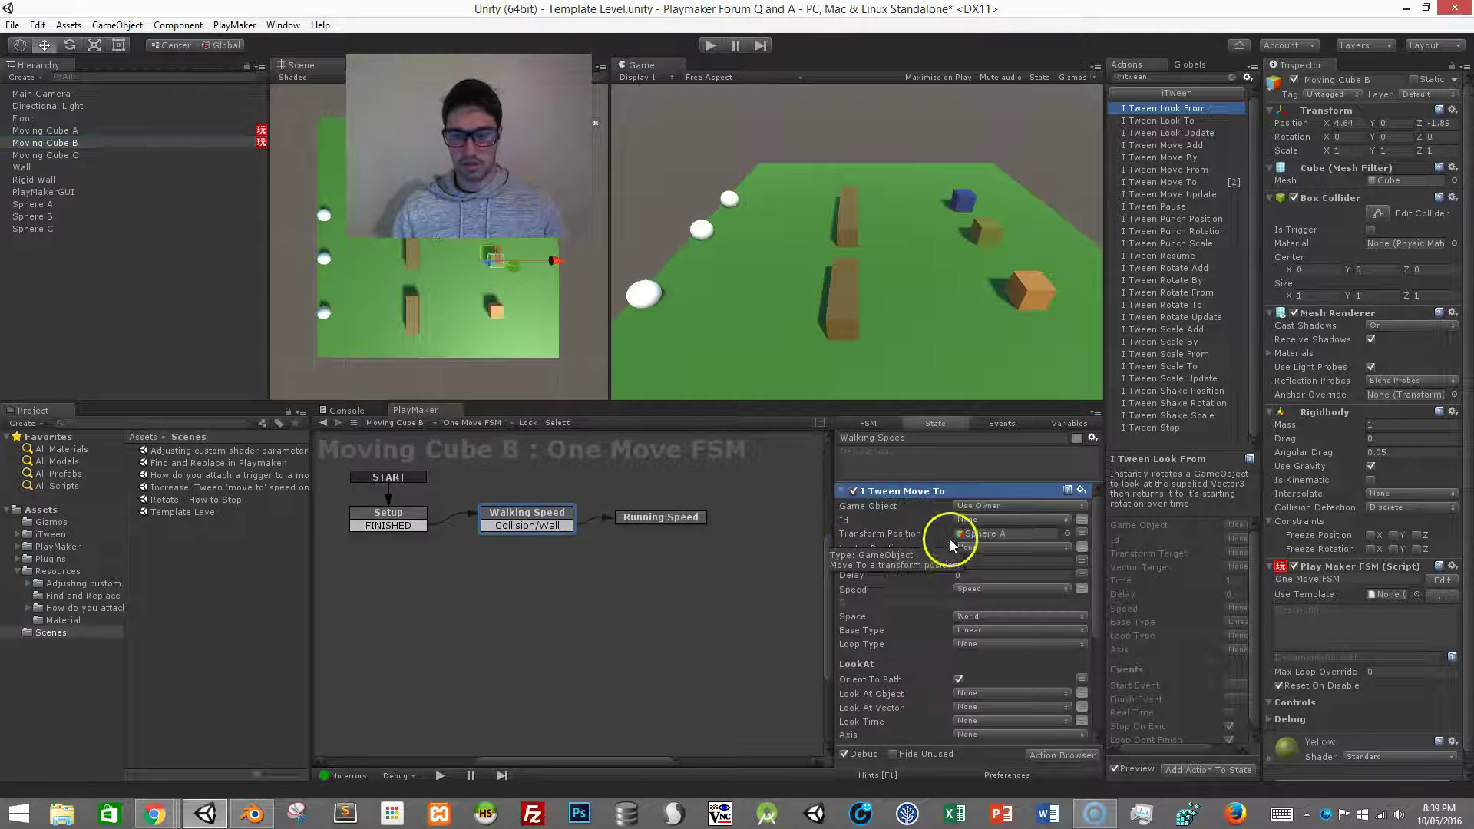
{"action": "left_click_drag", "start_coordinate": [46, 217], "coordinate": [1015, 537]}
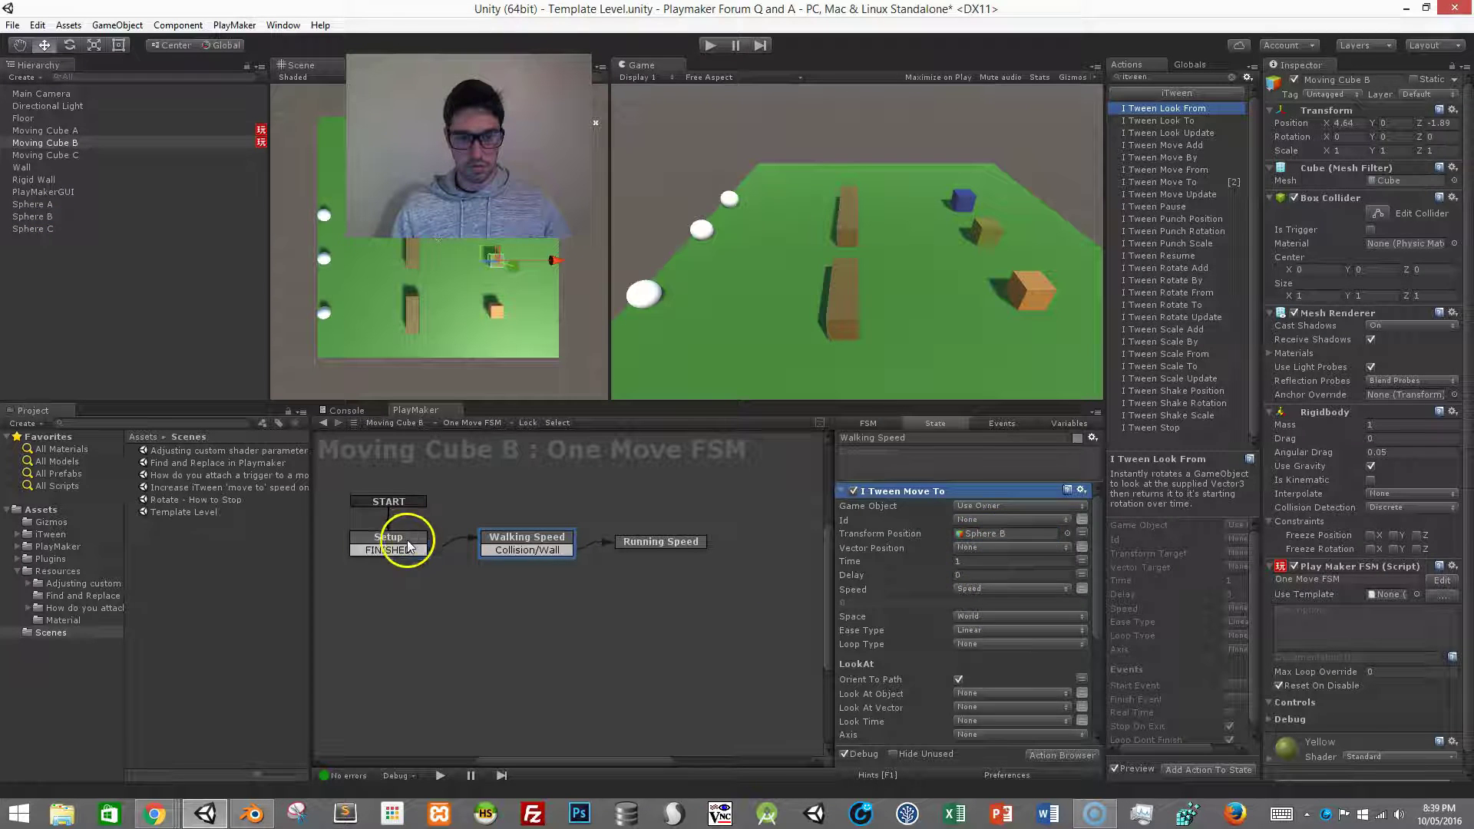
Step: Give Walking Speed's move action a fixed speed value of 5
{"action": "left_click", "coordinate": [1069, 424]}
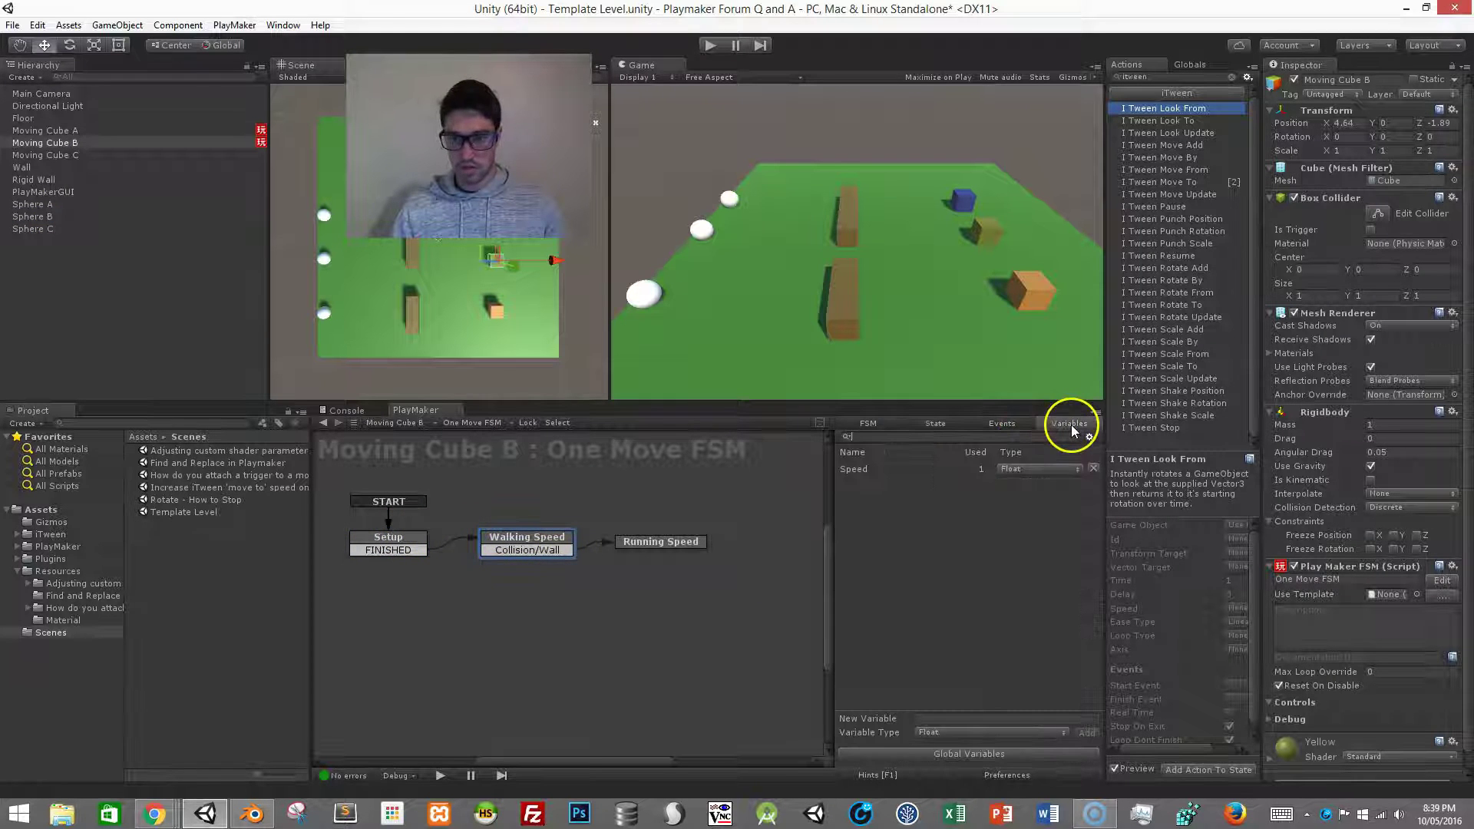
{"action": "left_click", "coordinate": [921, 423]}
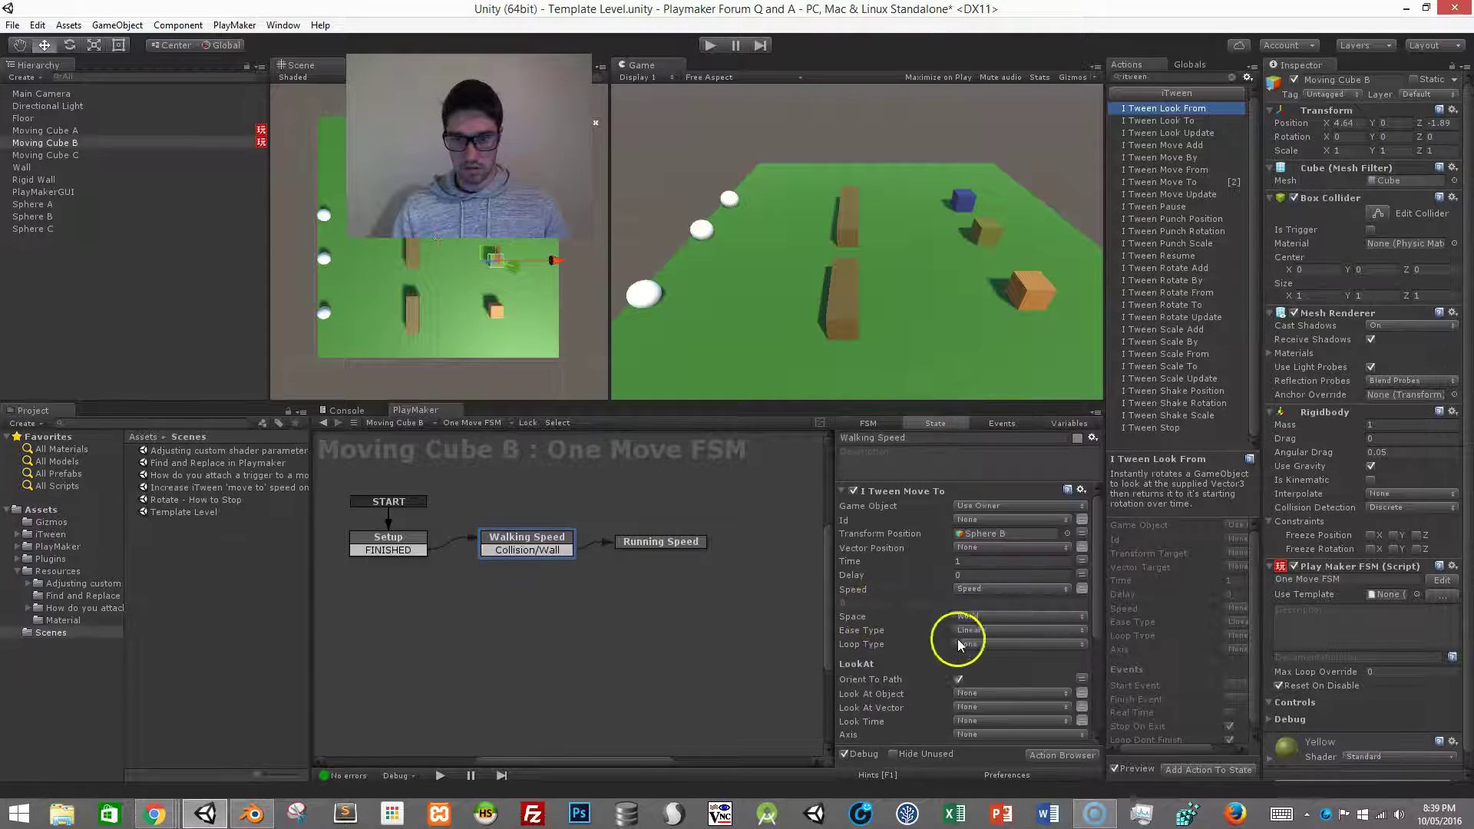
{"action": "left_click", "coordinate": [1082, 588]}
{"action": "left_click", "coordinate": [1028, 589]}
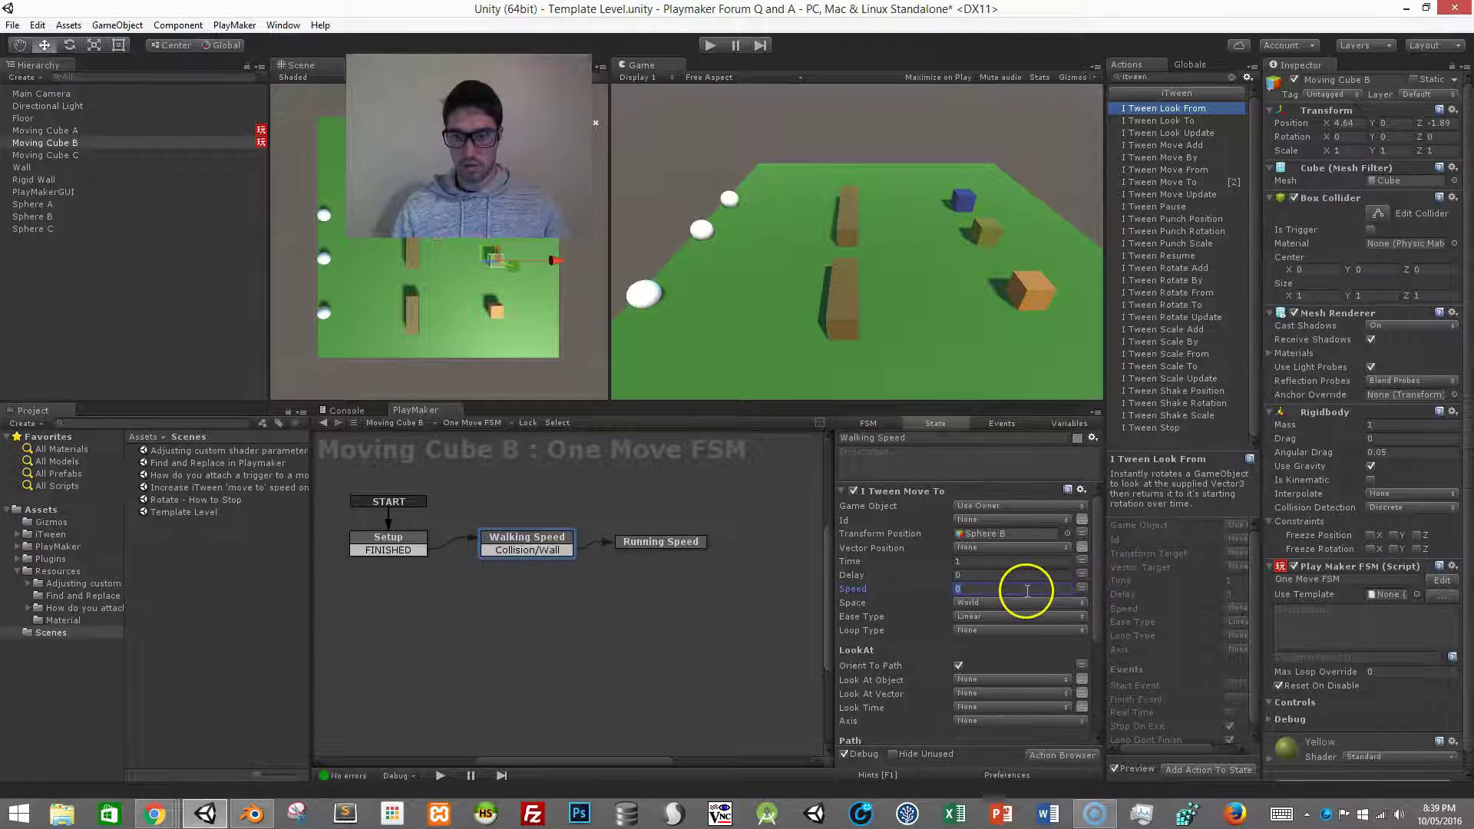
{"action": "type", "text": "5"}
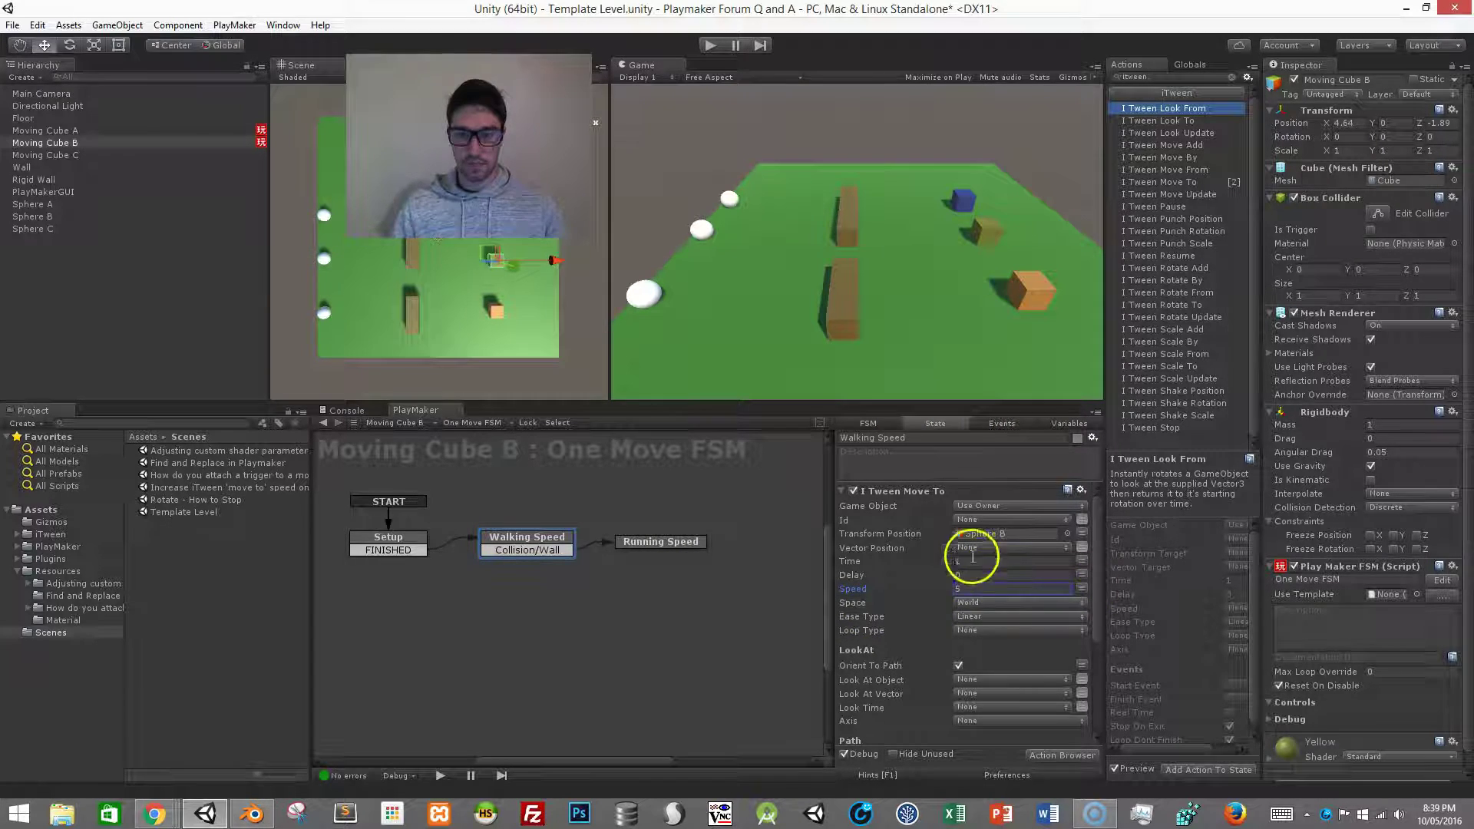
{"action": "left_click", "coordinate": [549, 542]}
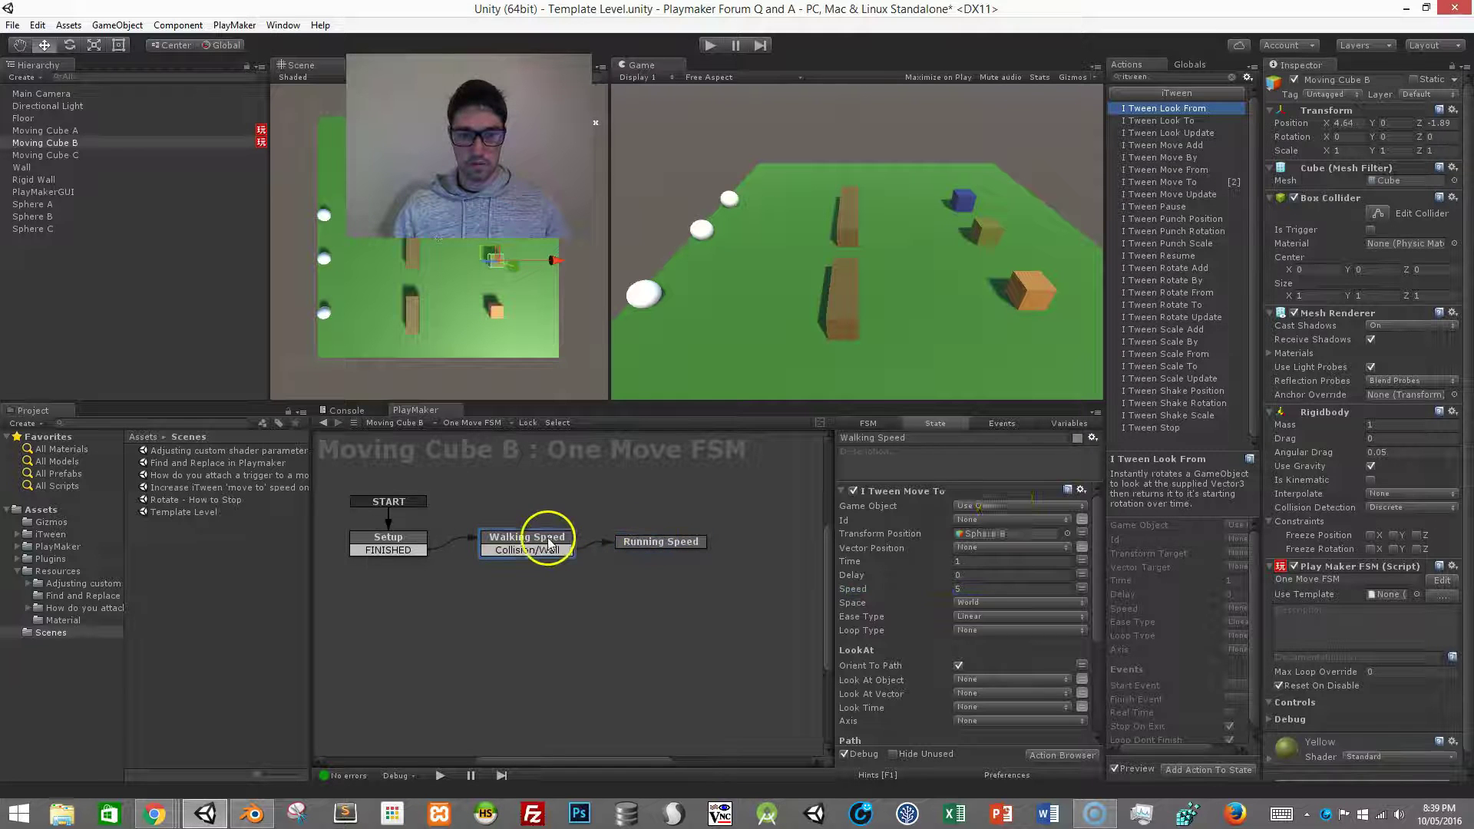
Step: Check the Running Speed state's speed value and collapse Walking Speed's move action
{"action": "left_click", "coordinate": [979, 493]}
{"action": "left_click", "coordinate": [682, 541]}
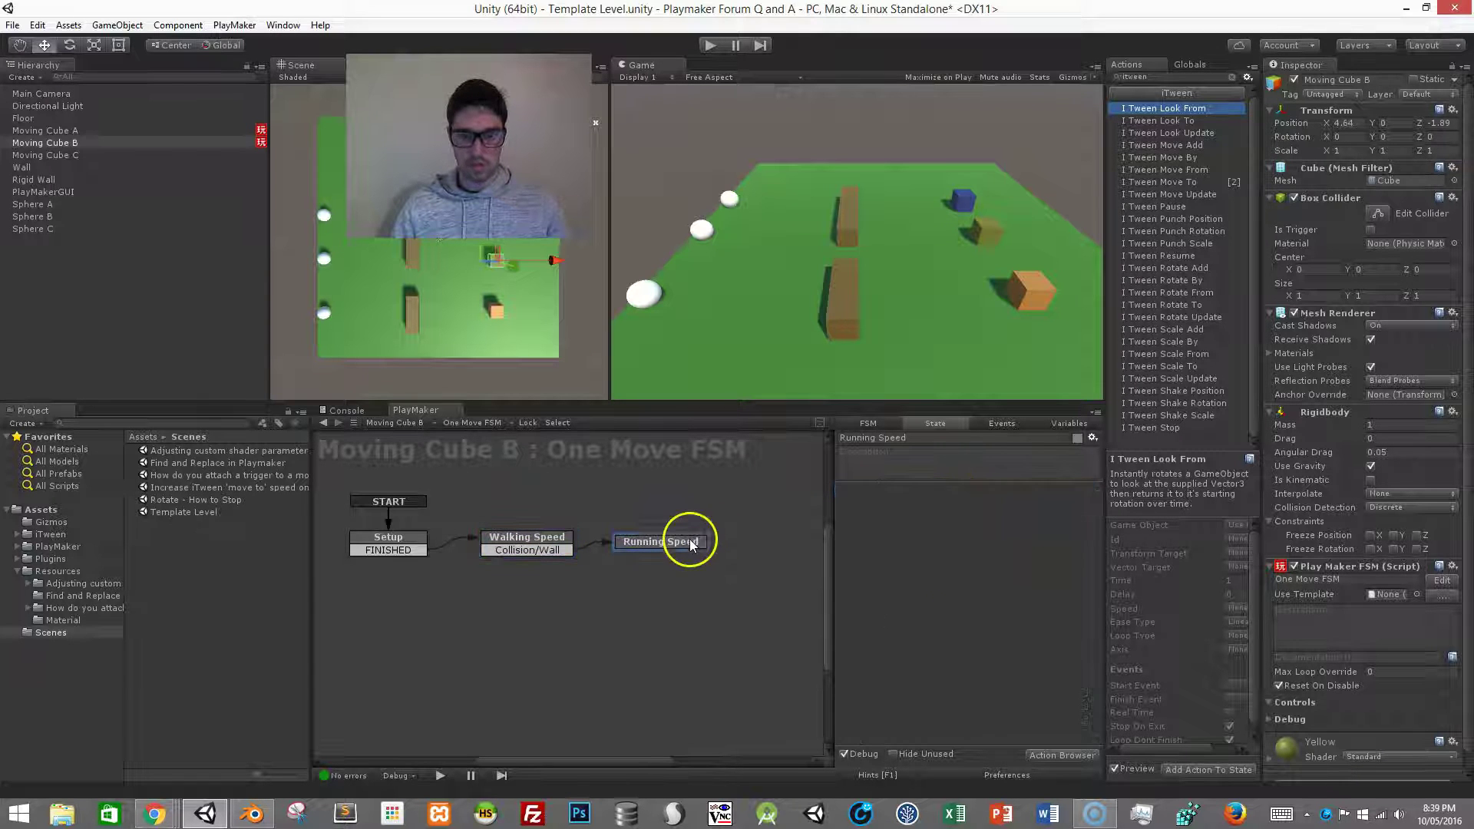
{"action": "left_click", "coordinate": [996, 588]}
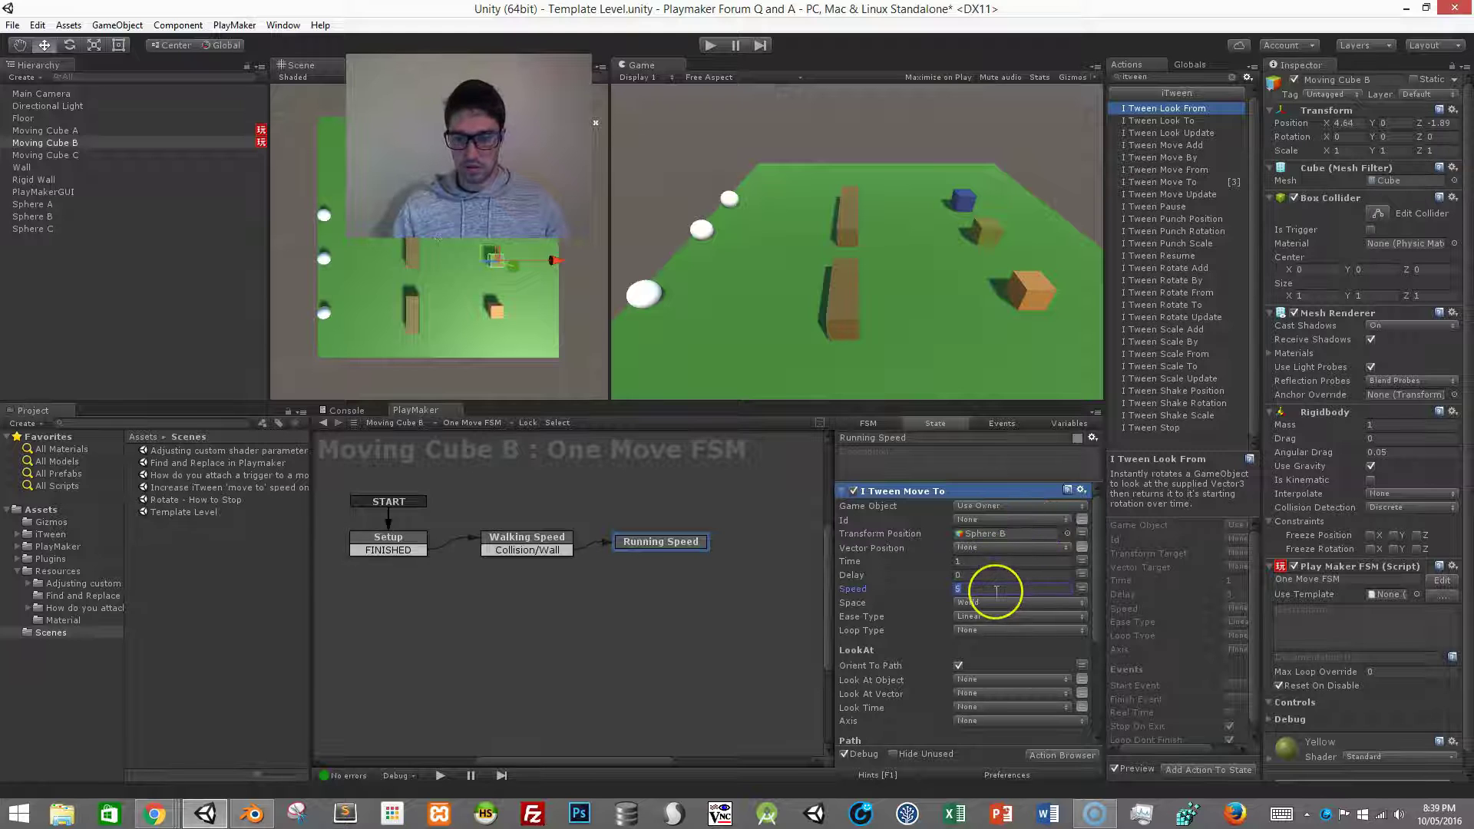
{"action": "left_click", "coordinate": [526, 539]}
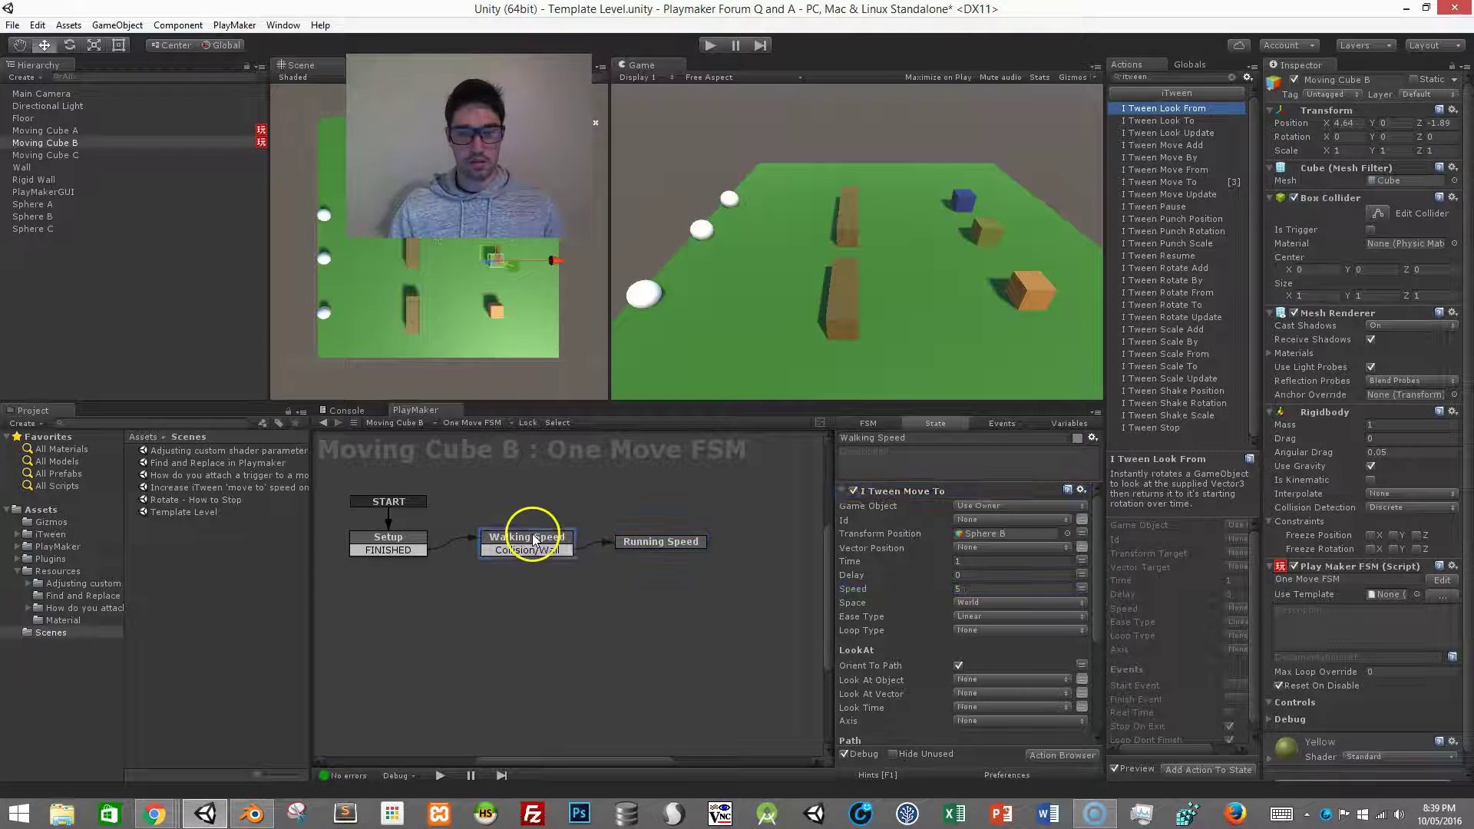
{"action": "left_click", "coordinate": [843, 491]}
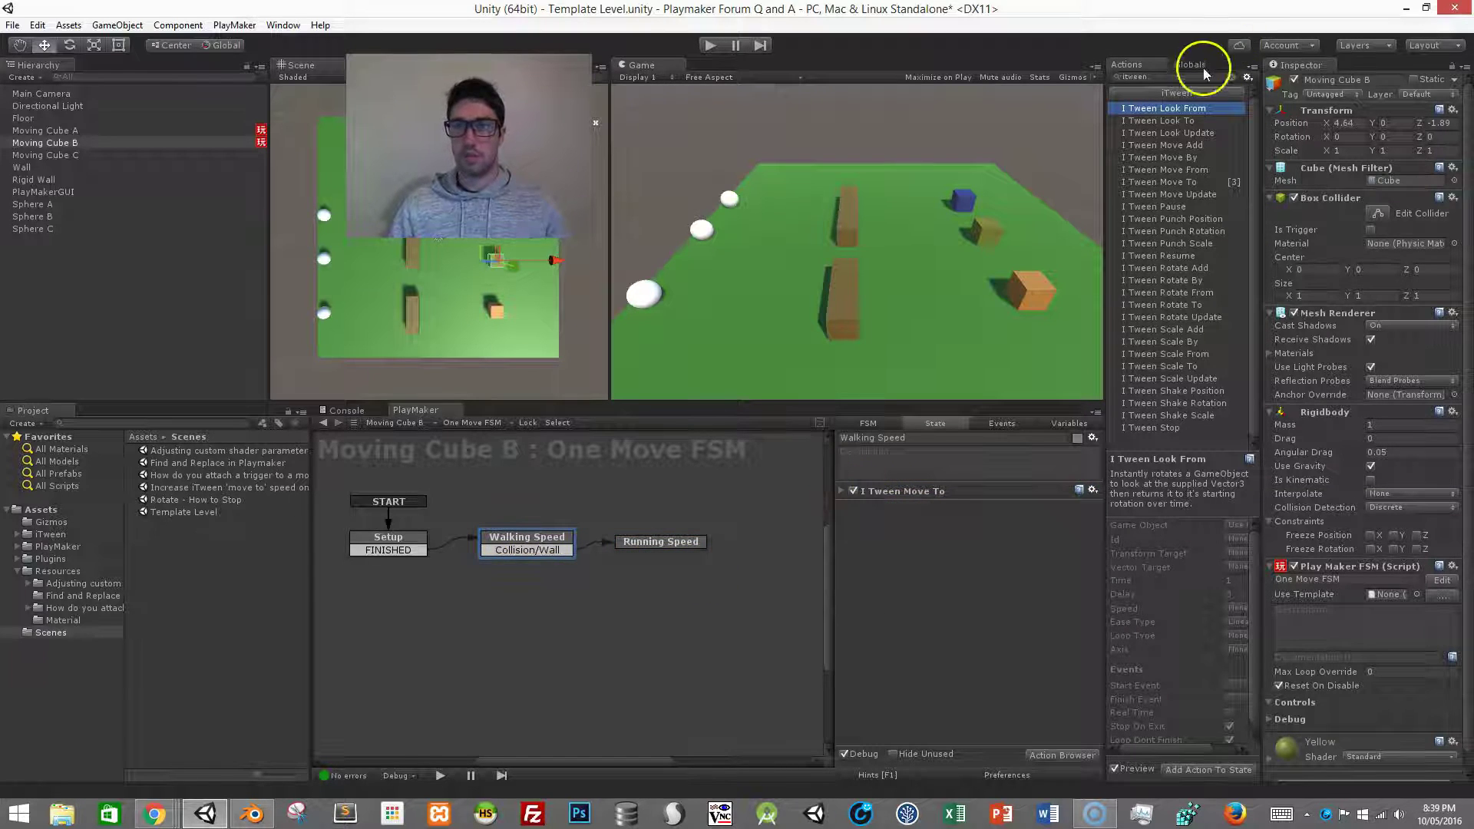
Step: Copy the Trigger Event action from Cube A's Trigger FSM into Walking Speed
{"action": "left_click", "coordinate": [1151, 77]}
{"action": "left_click", "coordinate": [123, 130]}
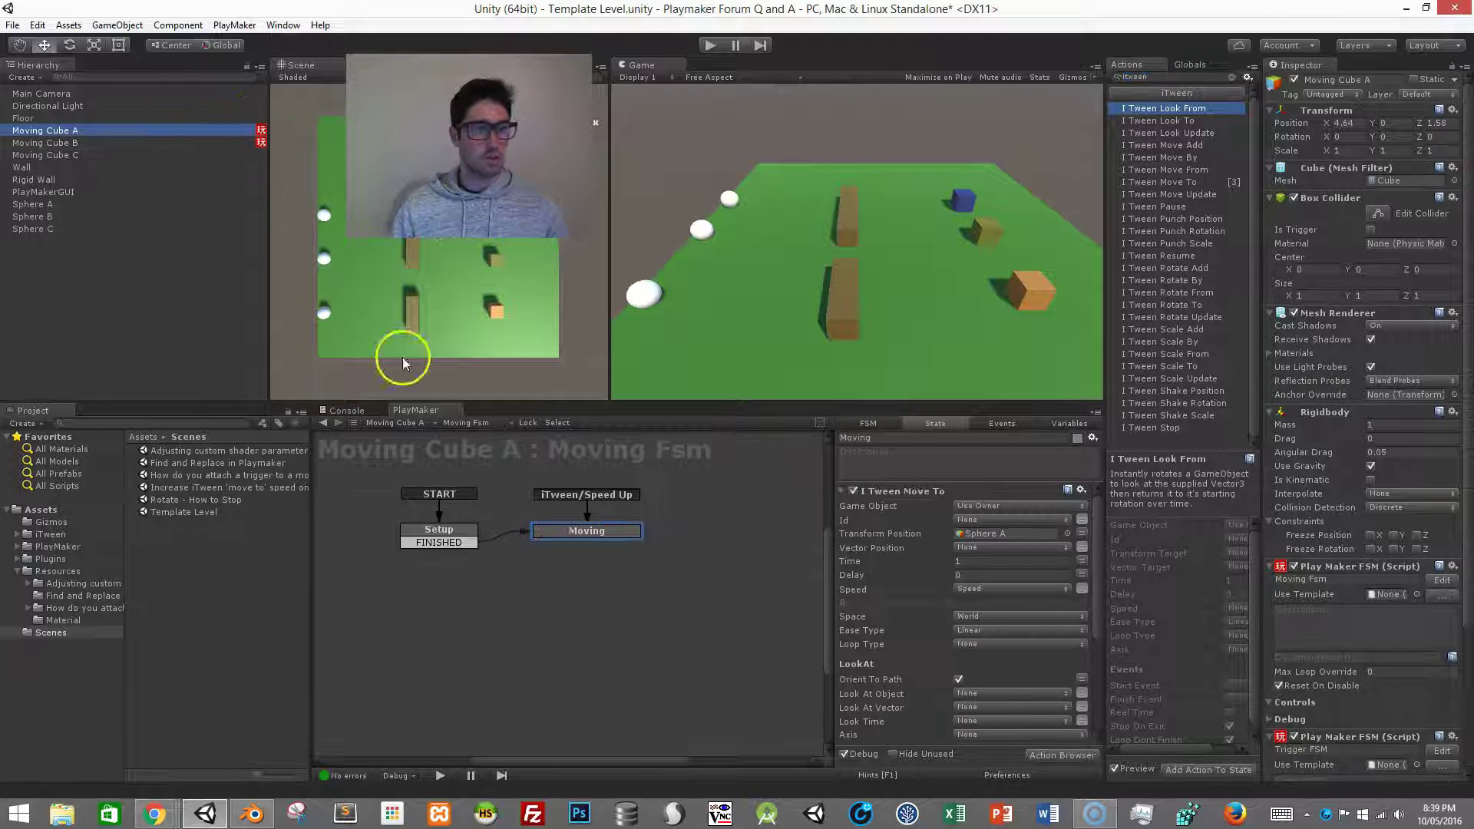
{"action": "left_click", "coordinate": [490, 426]}
{"action": "left_click", "coordinate": [499, 448]}
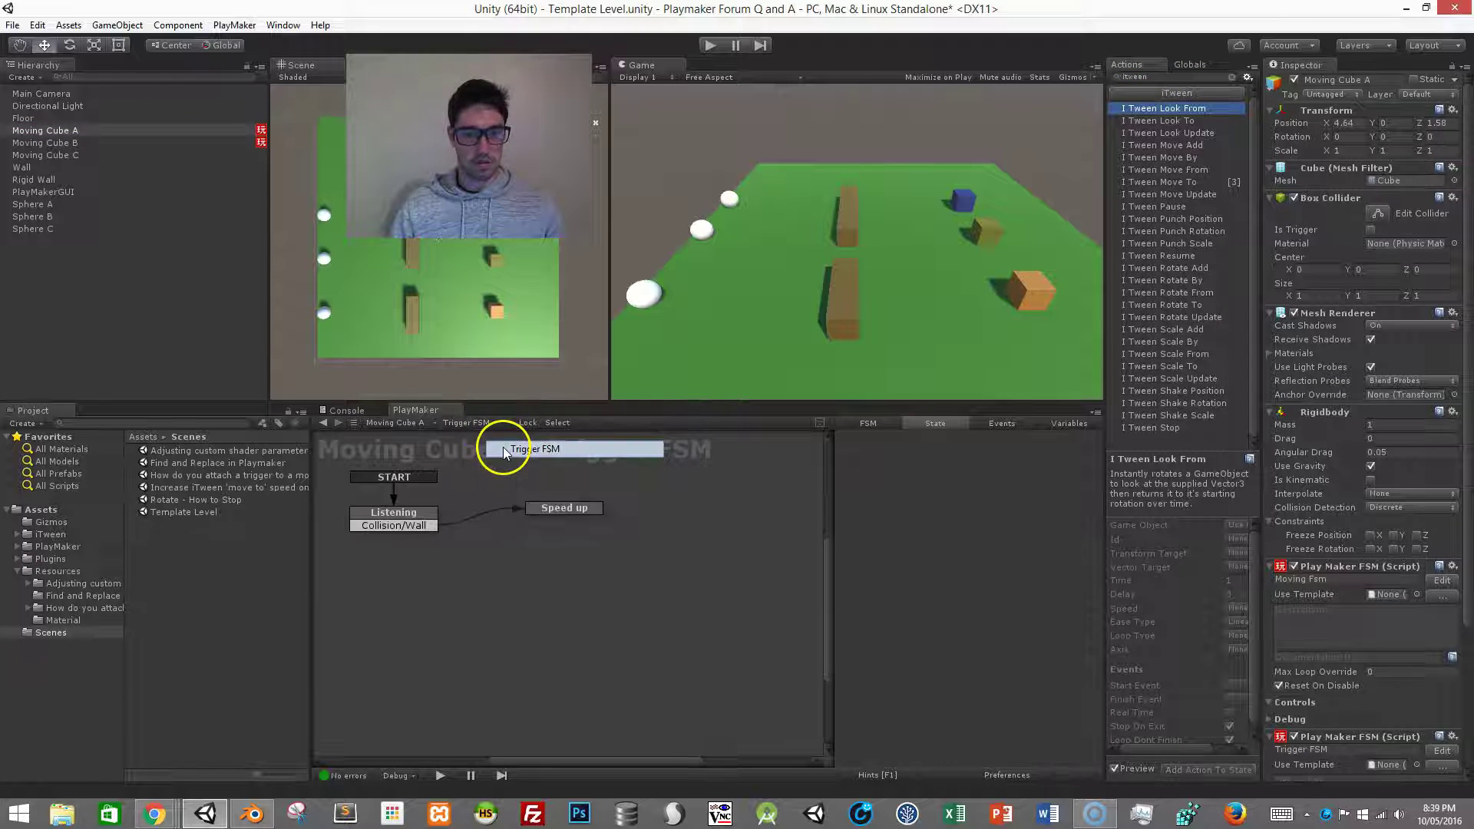
{"action": "left_click", "coordinate": [399, 515]}
{"action": "left_click", "coordinate": [906, 492]}
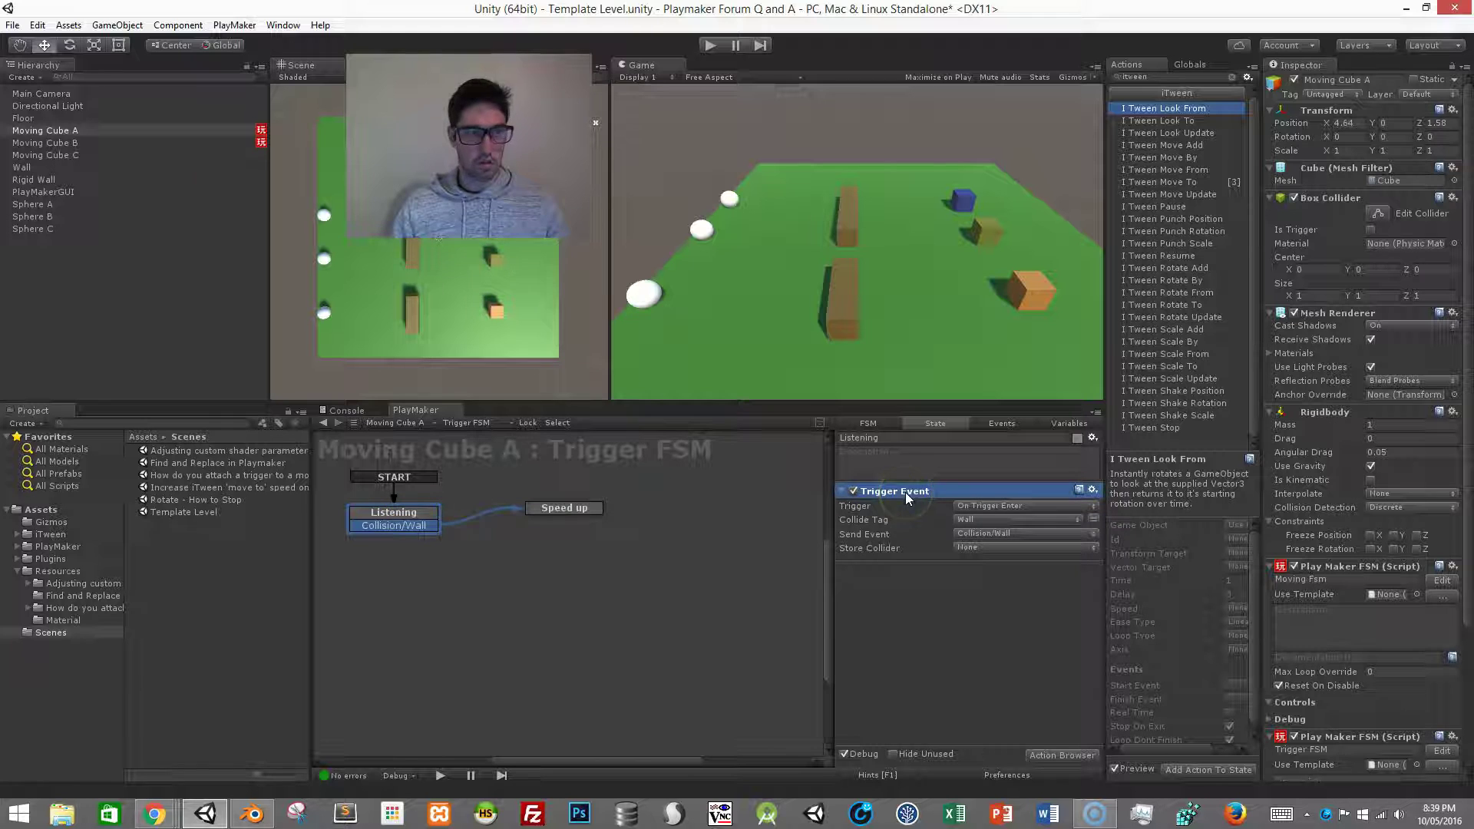
{"action": "left_click", "coordinate": [152, 143]}
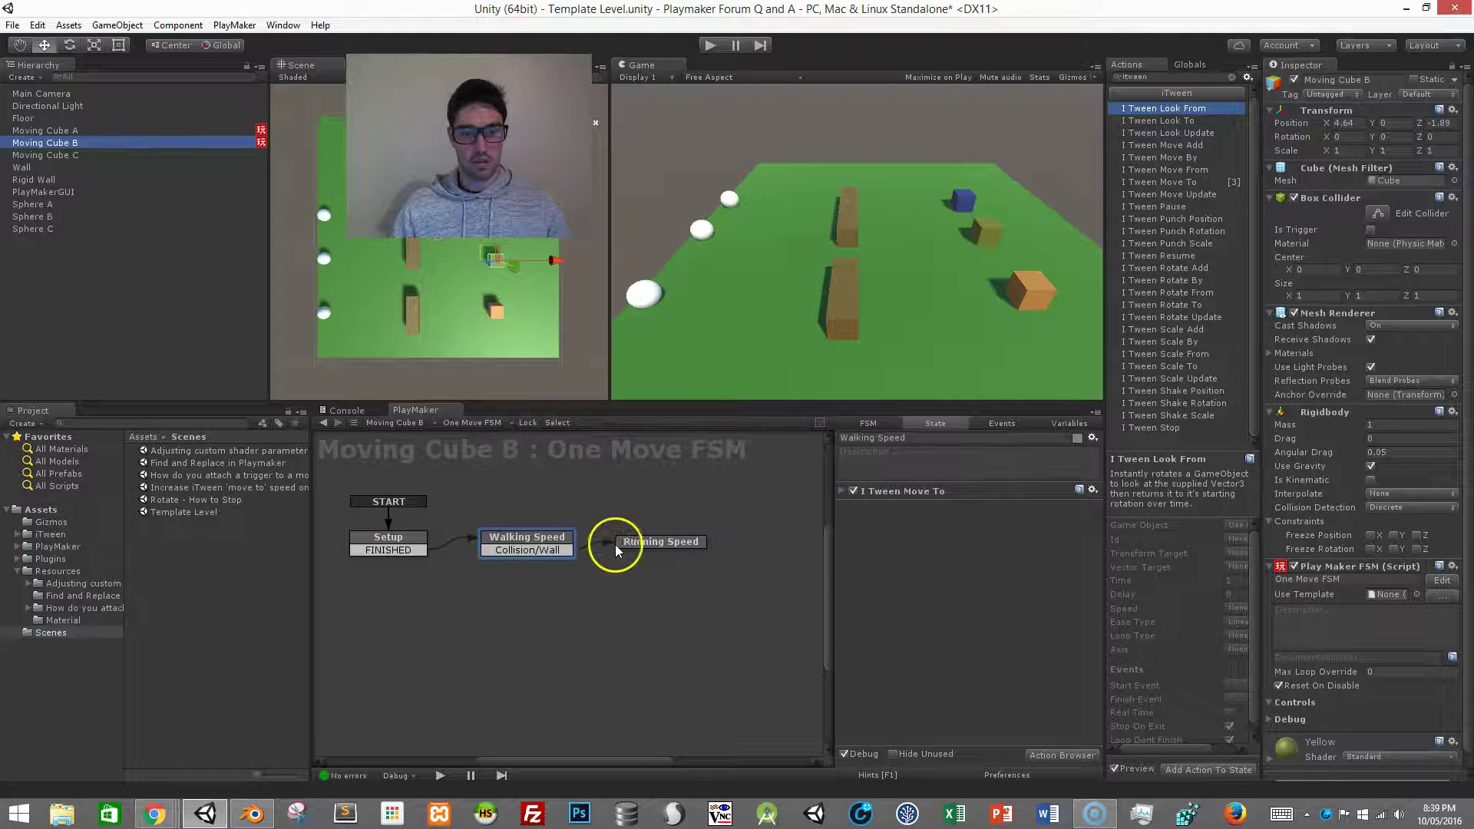
{"action": "left_click", "coordinate": [924, 546]}
{"action": "key", "text": "ctrl+v"}
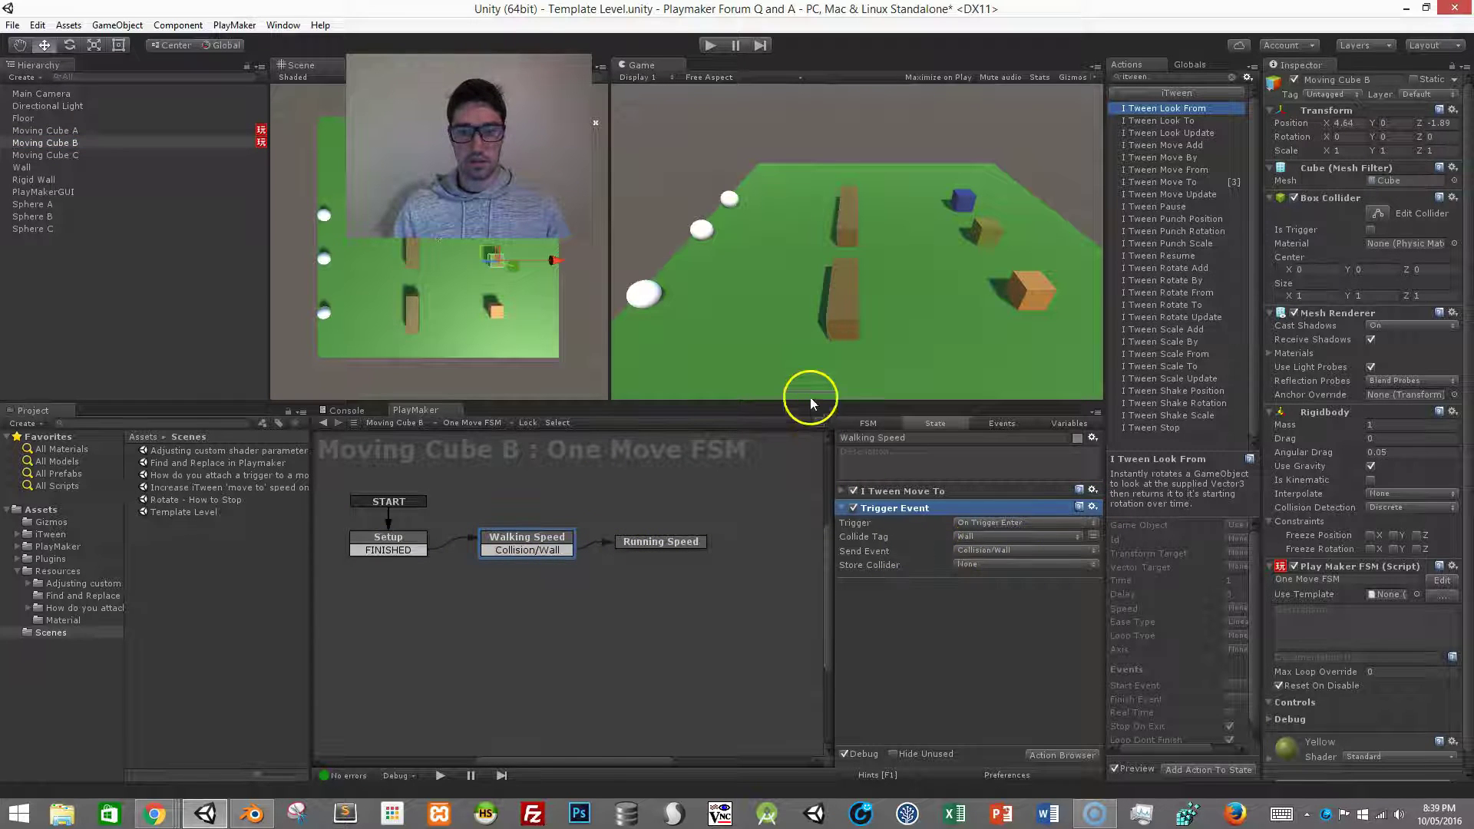
Step: Play-test Moving Cube B, then inspect the pasted Trigger Event in Walking Speed
{"action": "left_click", "coordinate": [710, 46]}
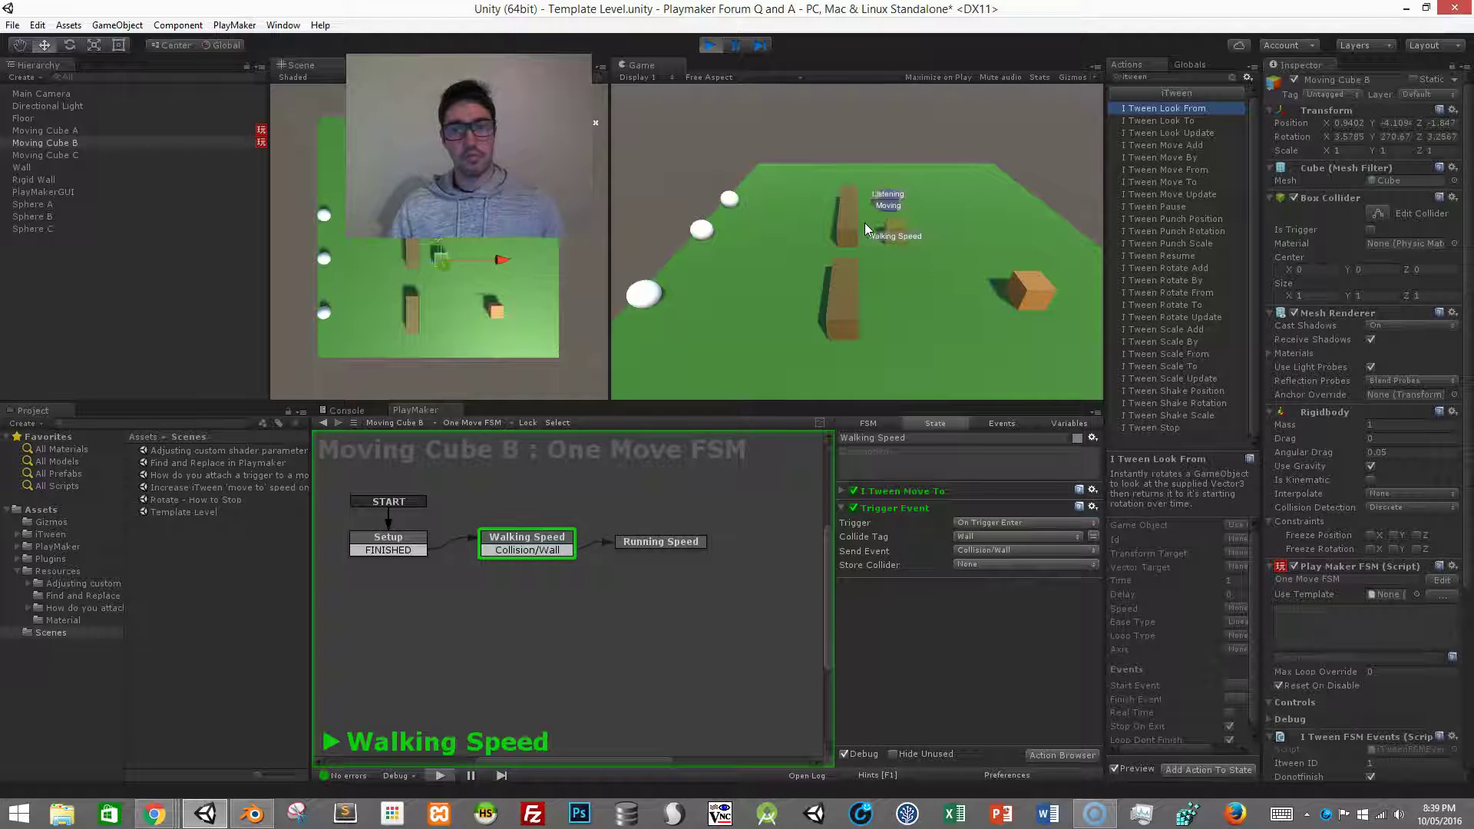
{"action": "left_click", "coordinate": [709, 46]}
{"action": "left_click", "coordinate": [541, 533]}
{"action": "left_click", "coordinate": [836, 509]}
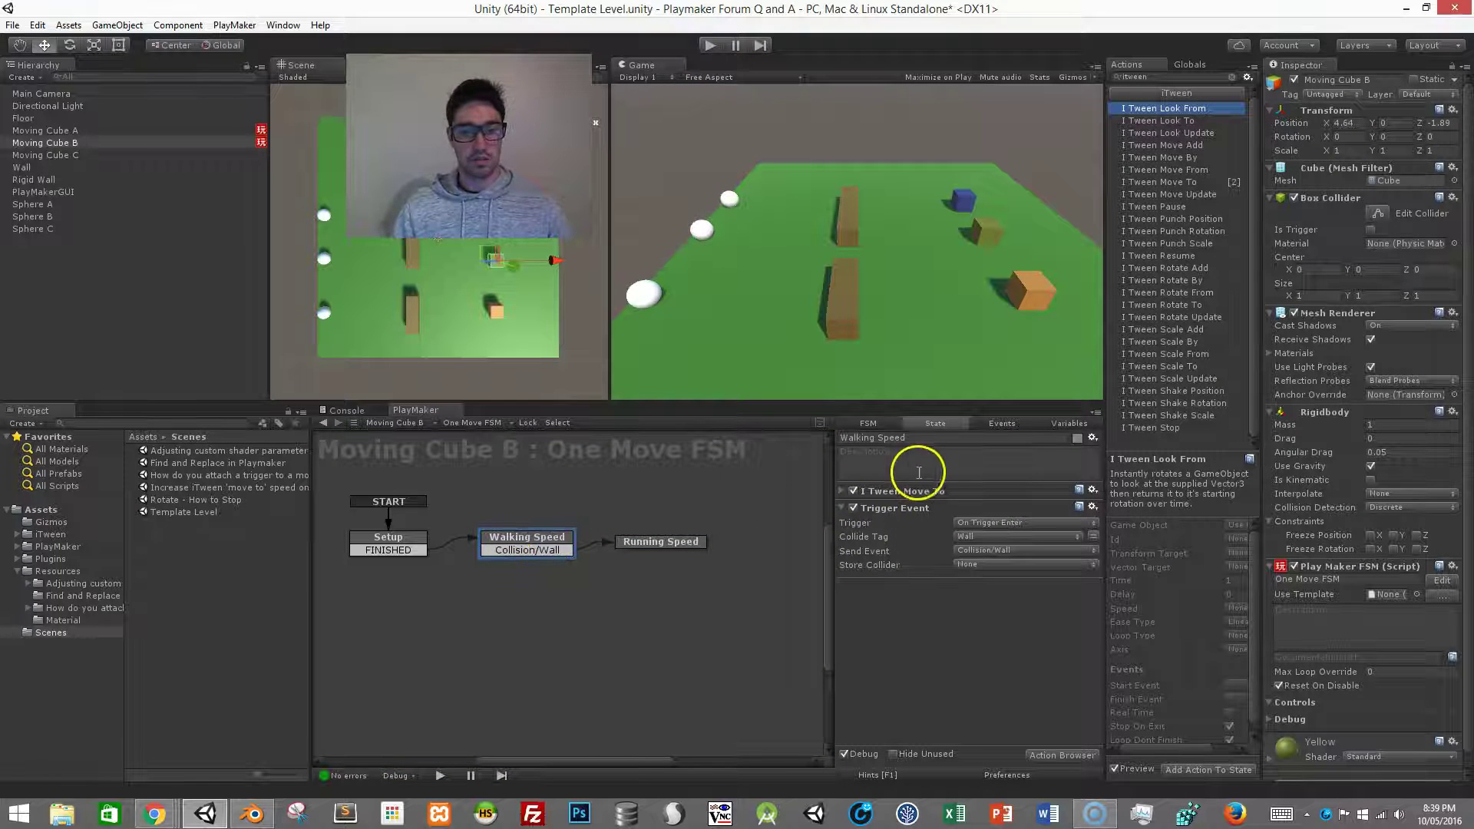
Step: Copy Moving Cube A's Moving Fsm and paste it onto Moving Cube C
{"action": "left_click", "coordinate": [90, 154]}
{"action": "left_click", "coordinate": [105, 130]}
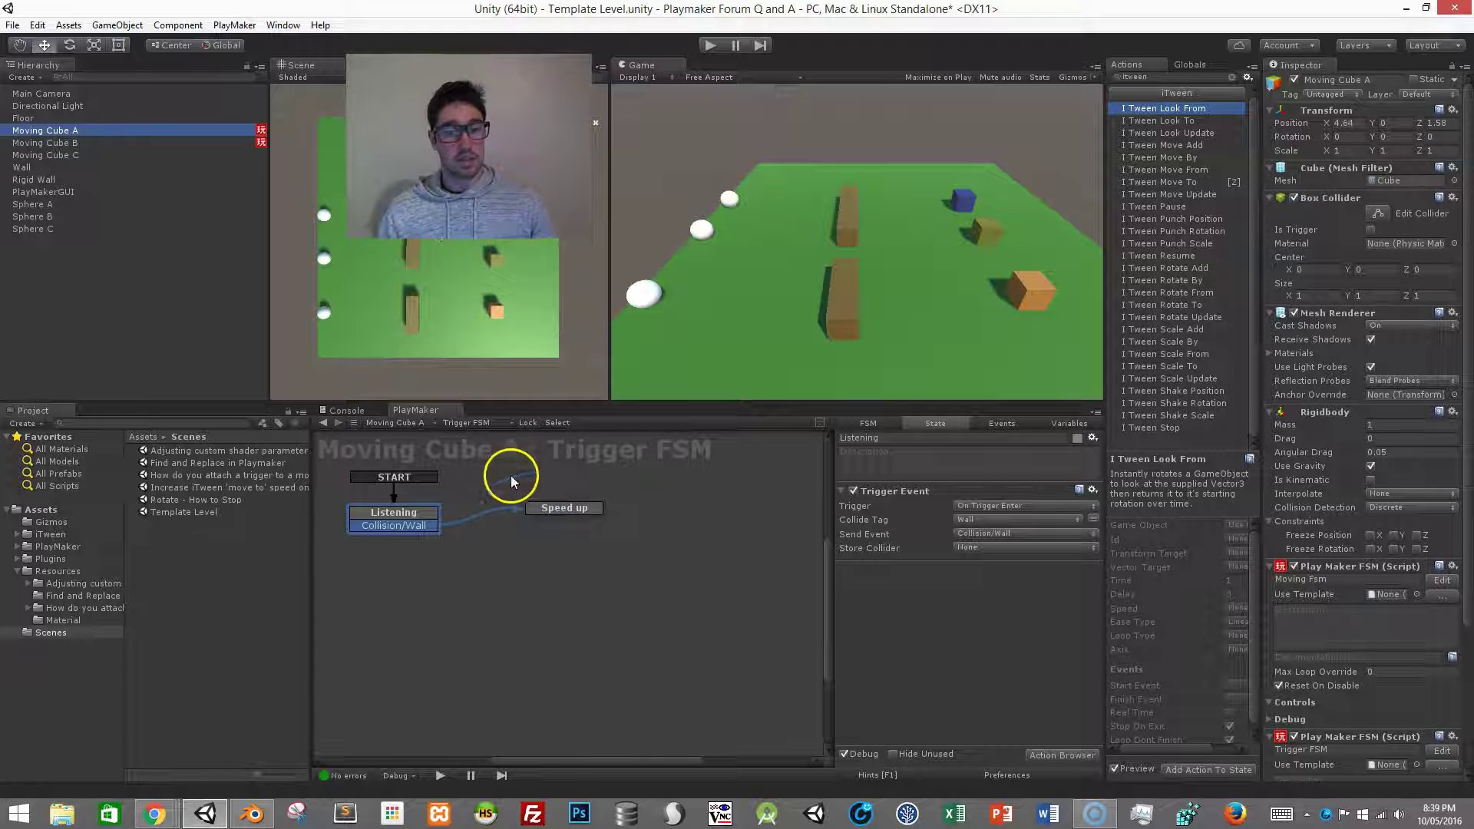
{"action": "left_click", "coordinate": [508, 424]}
{"action": "left_click", "coordinate": [538, 435]}
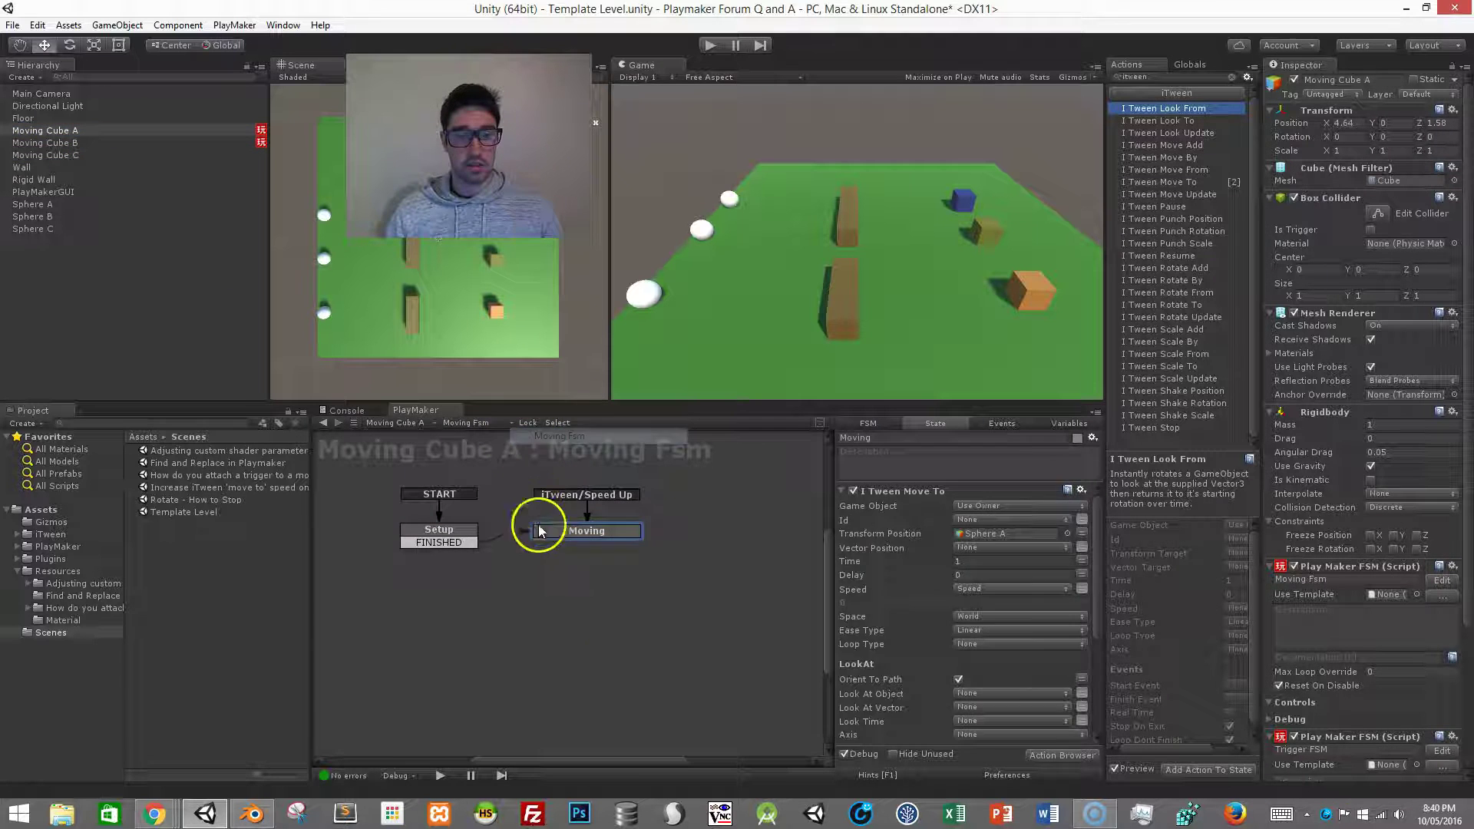
{"action": "right_click", "coordinate": [581, 611]}
{"action": "left_click", "coordinate": [625, 668]}
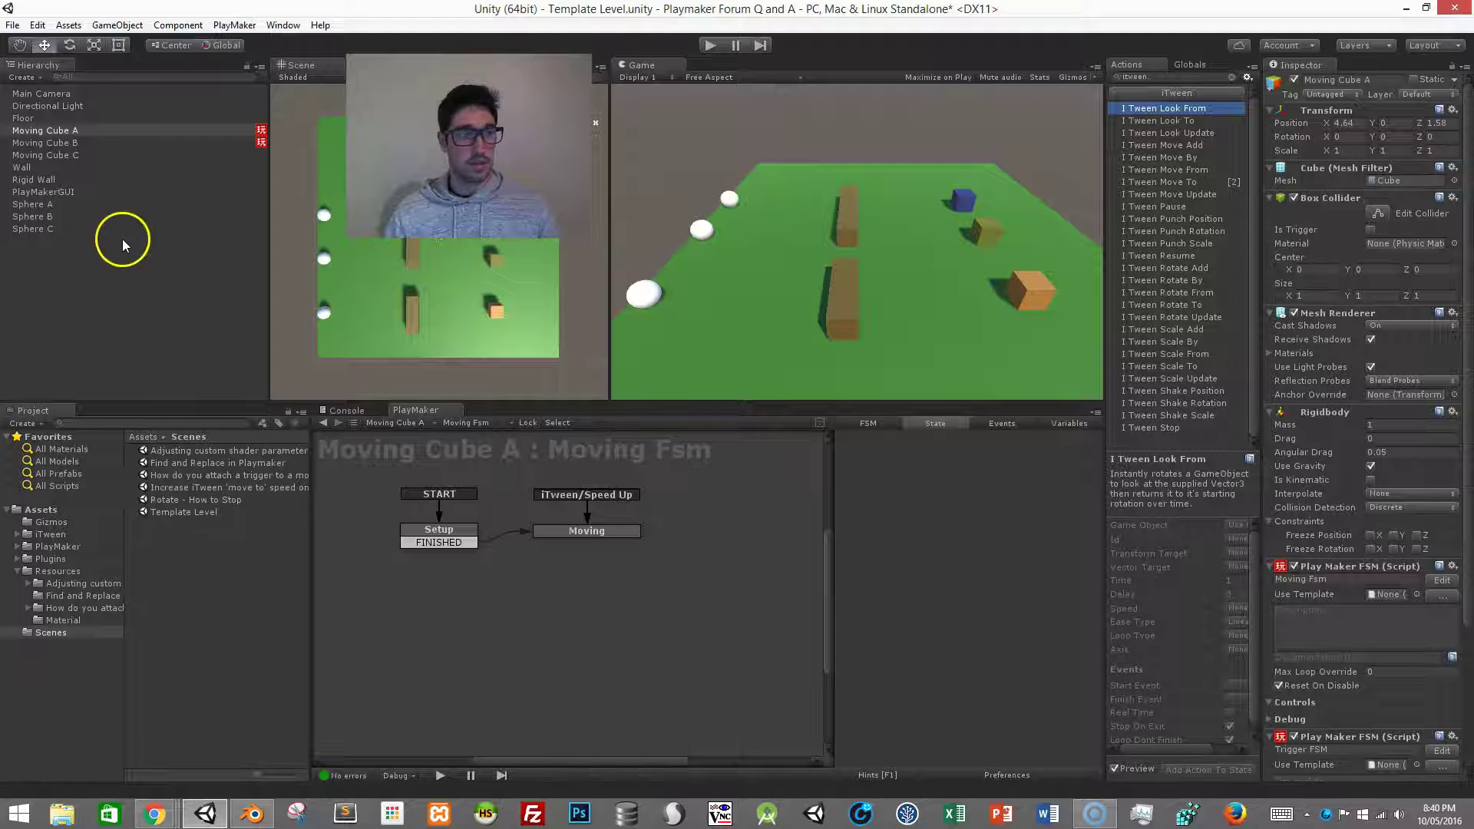
{"action": "left_click", "coordinate": [97, 155]}
{"action": "right_click", "coordinate": [507, 573]}
{"action": "left_click", "coordinate": [526, 596]}
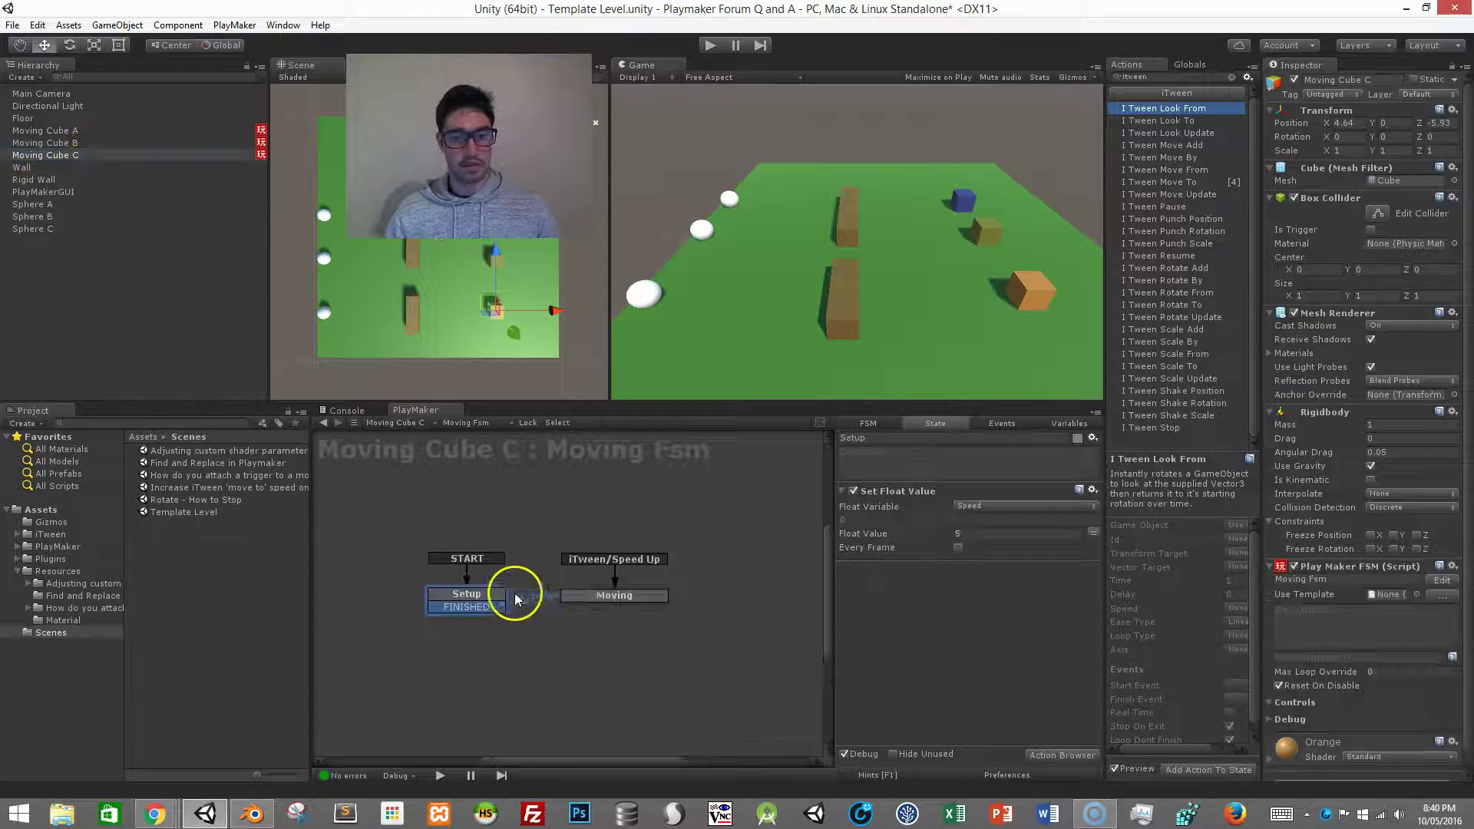
Step: Copy Moving Cube A's Trigger FSM
{"action": "left_click", "coordinate": [154, 132]}
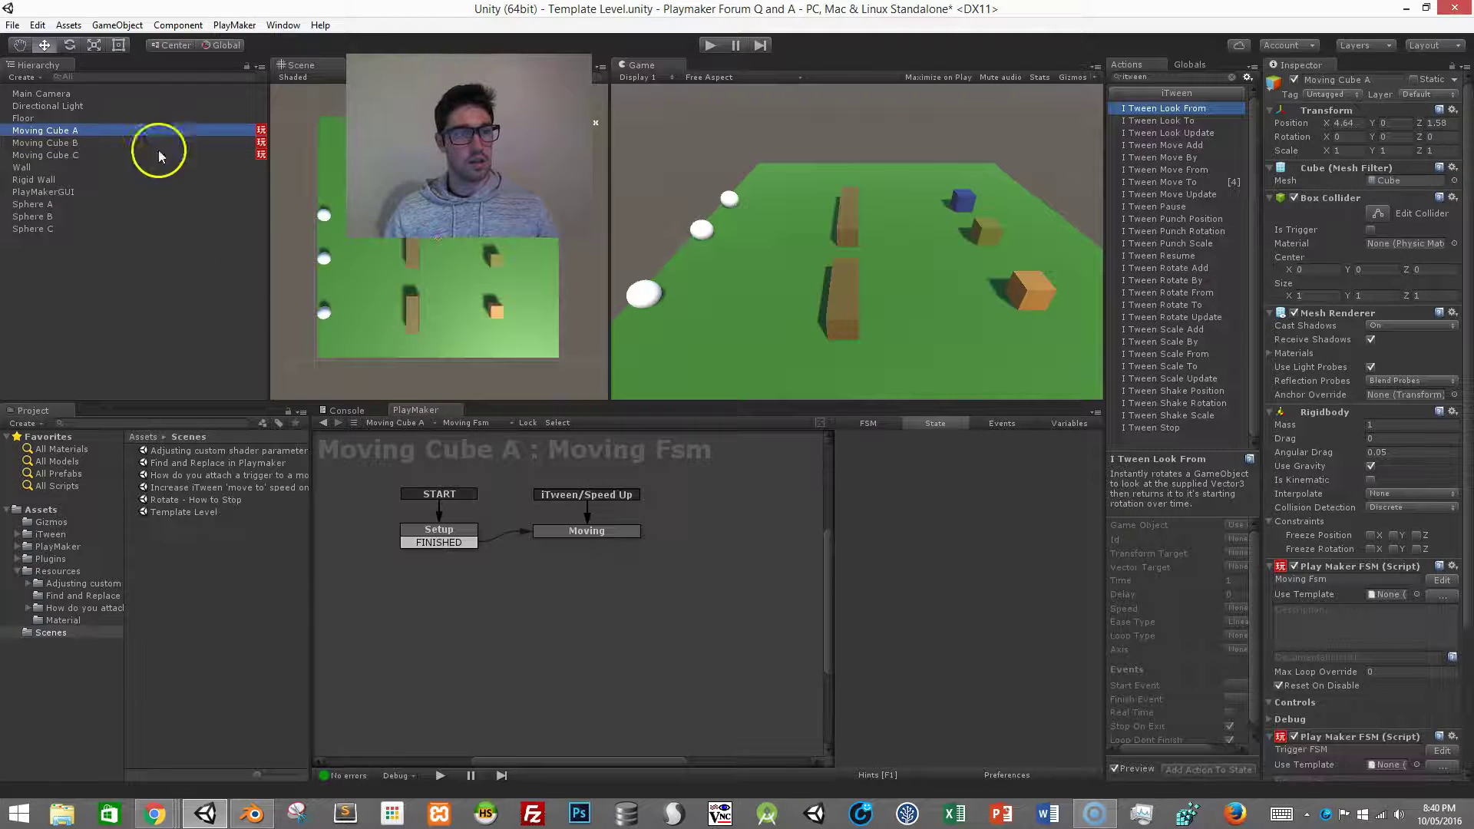
{"action": "left_click", "coordinate": [482, 424]}
{"action": "left_click", "coordinate": [513, 451]}
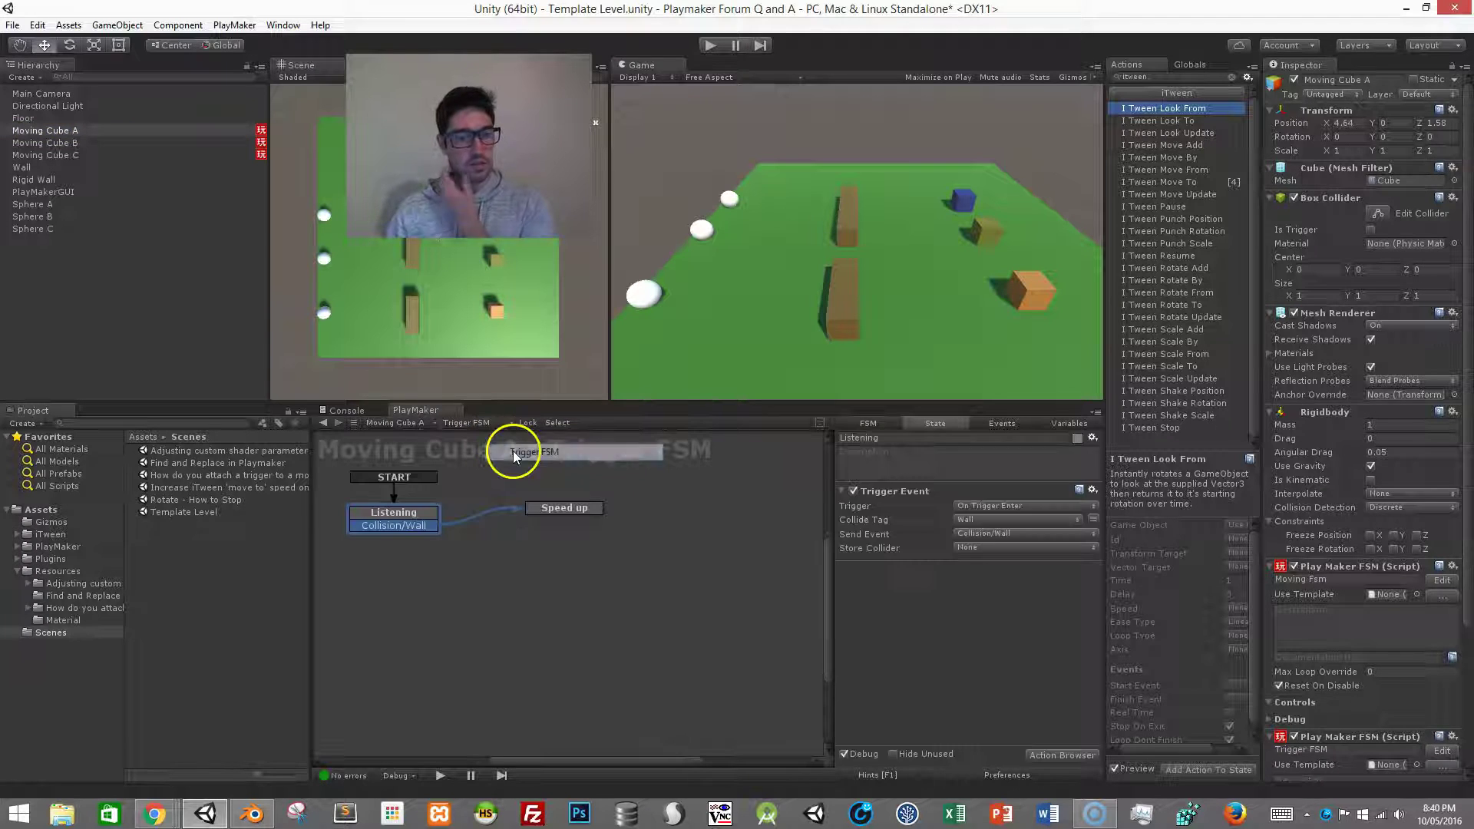
{"action": "left_click", "coordinate": [526, 513]}
{"action": "right_click", "coordinate": [536, 565]}
{"action": "left_click", "coordinate": [568, 614]}
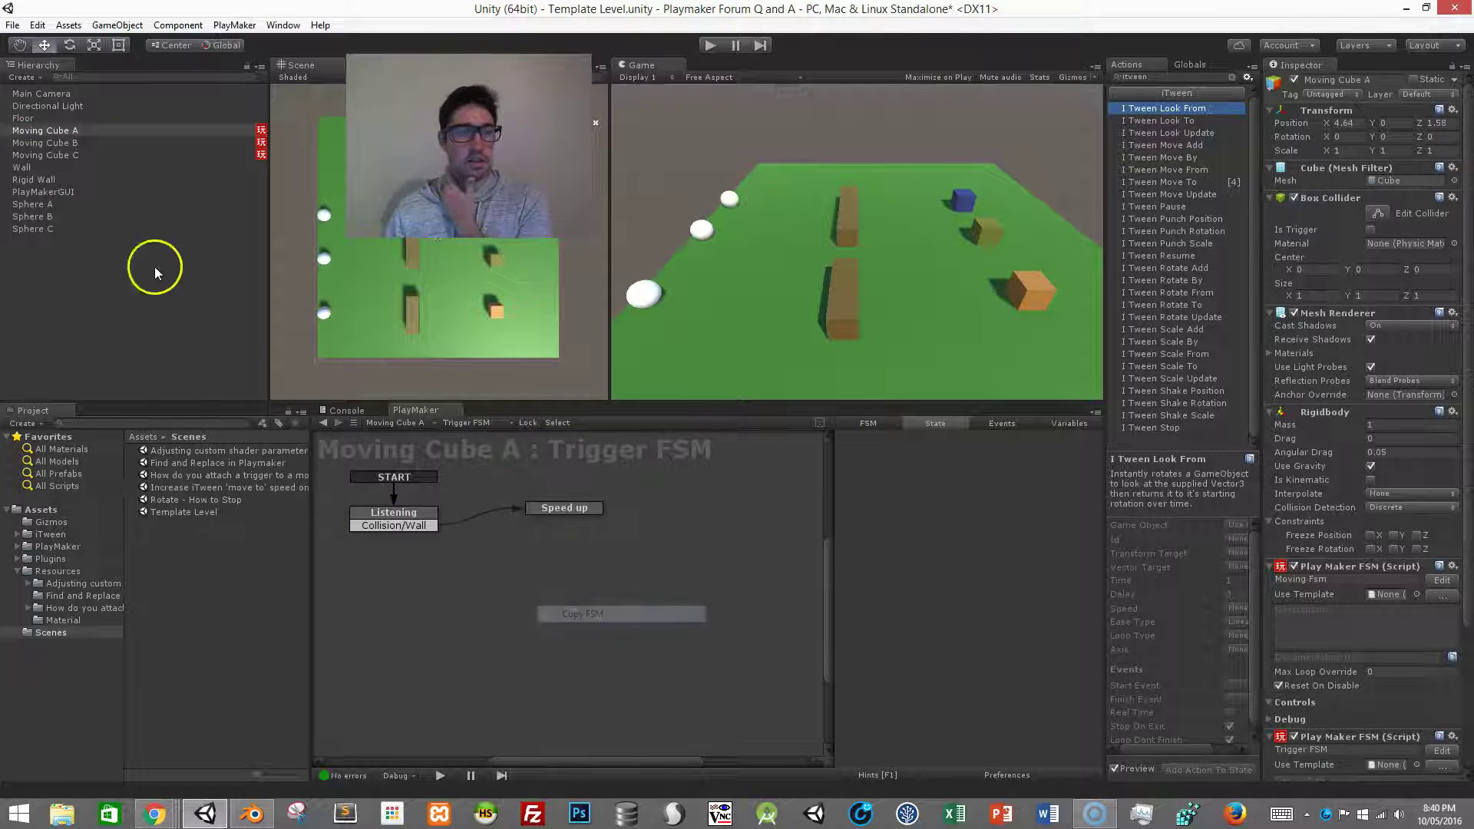
Step: Paste the Trigger FSM onto Moving Cube C as a second FSM component and compare with Cube A's
{"action": "left_click", "coordinate": [94, 155]}
{"action": "left_click", "coordinate": [564, 526]}
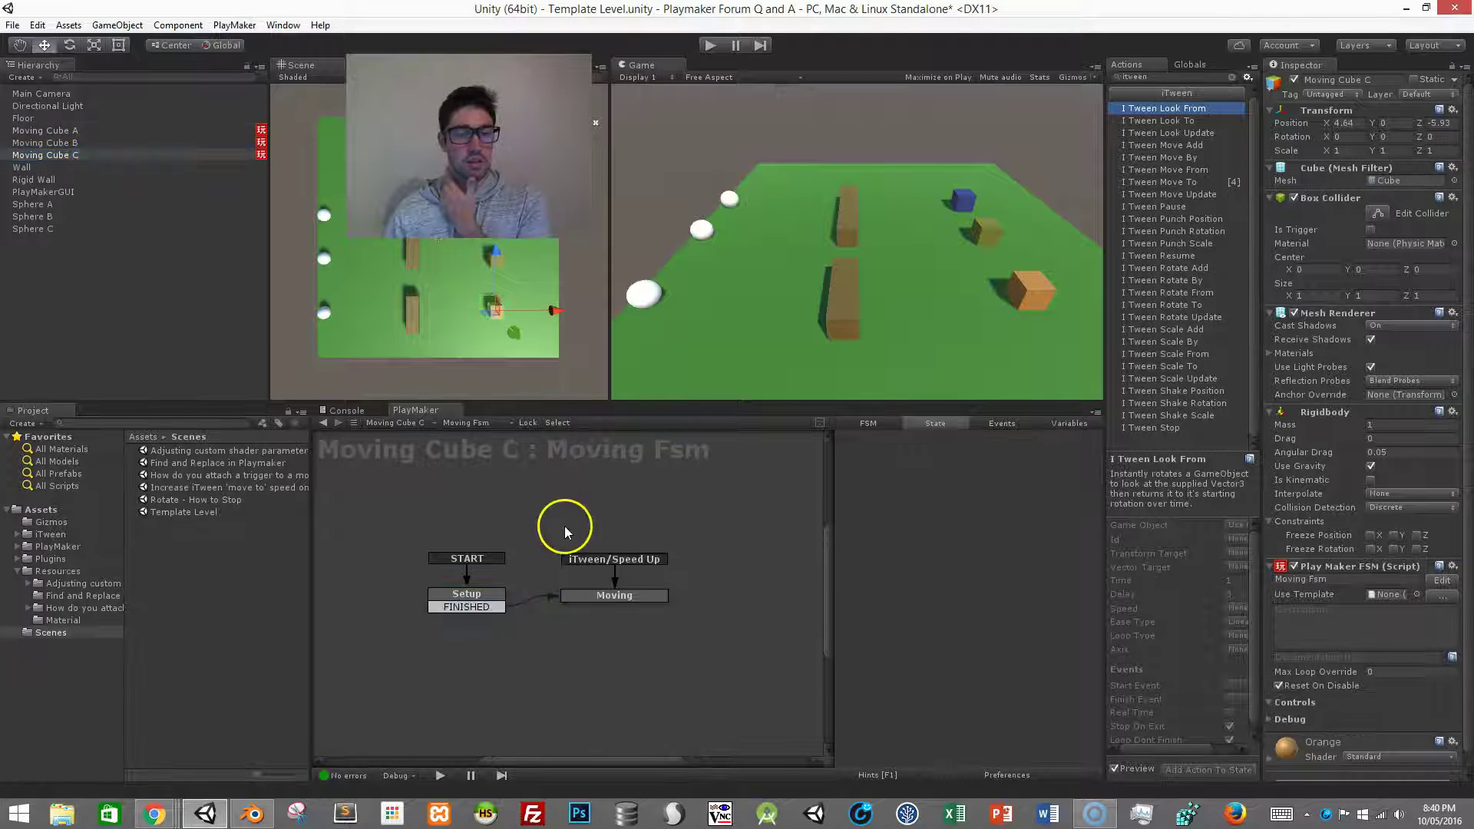
{"action": "right_click", "coordinate": [565, 526]}
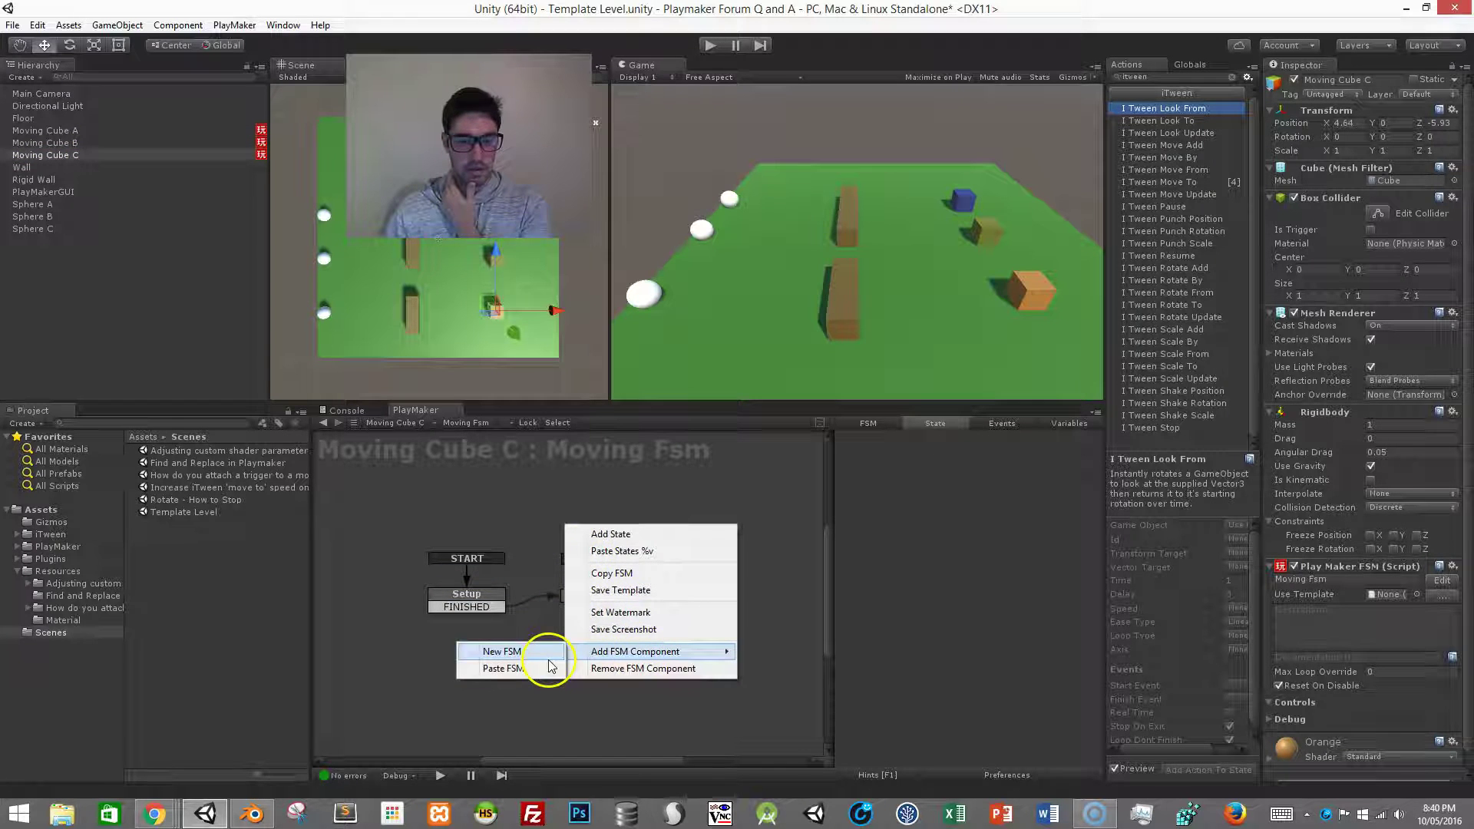
{"action": "left_click", "coordinate": [541, 669]}
{"action": "middle_click_drag", "start_coordinate": [651, 563], "coordinate": [656, 510]}
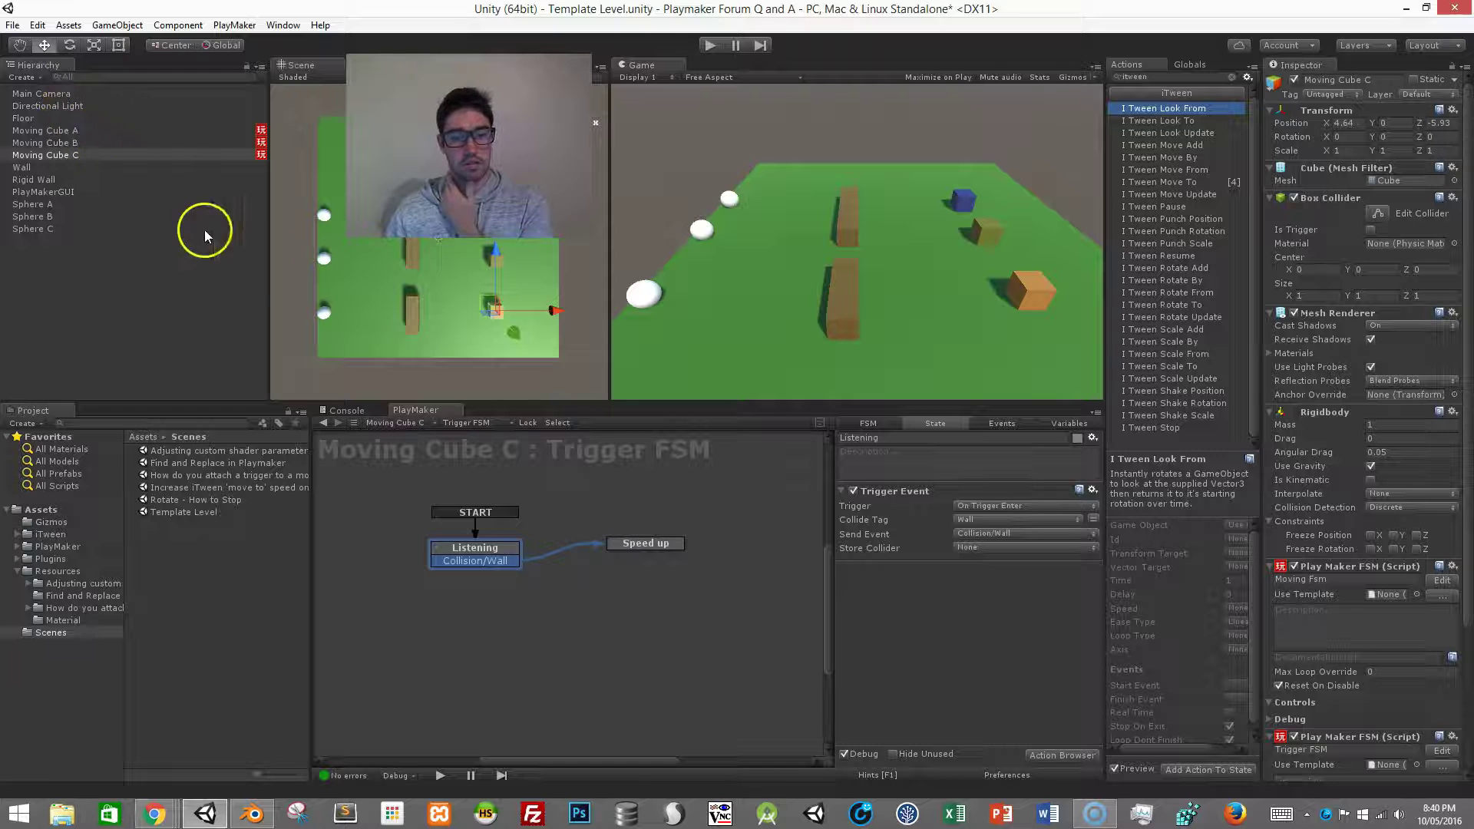
{"action": "left_click", "coordinate": [115, 130]}
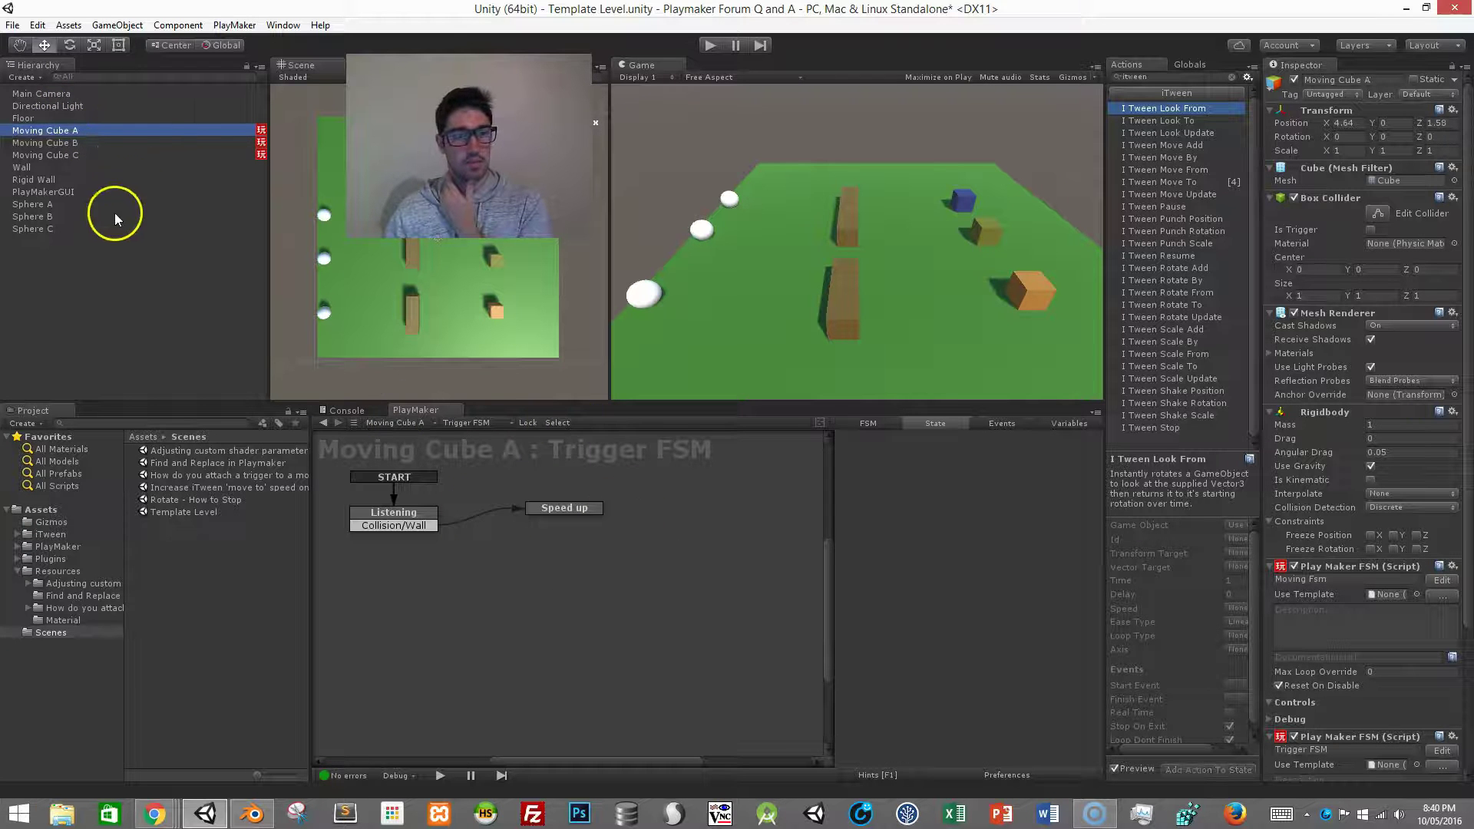
{"action": "left_click", "coordinate": [122, 155]}
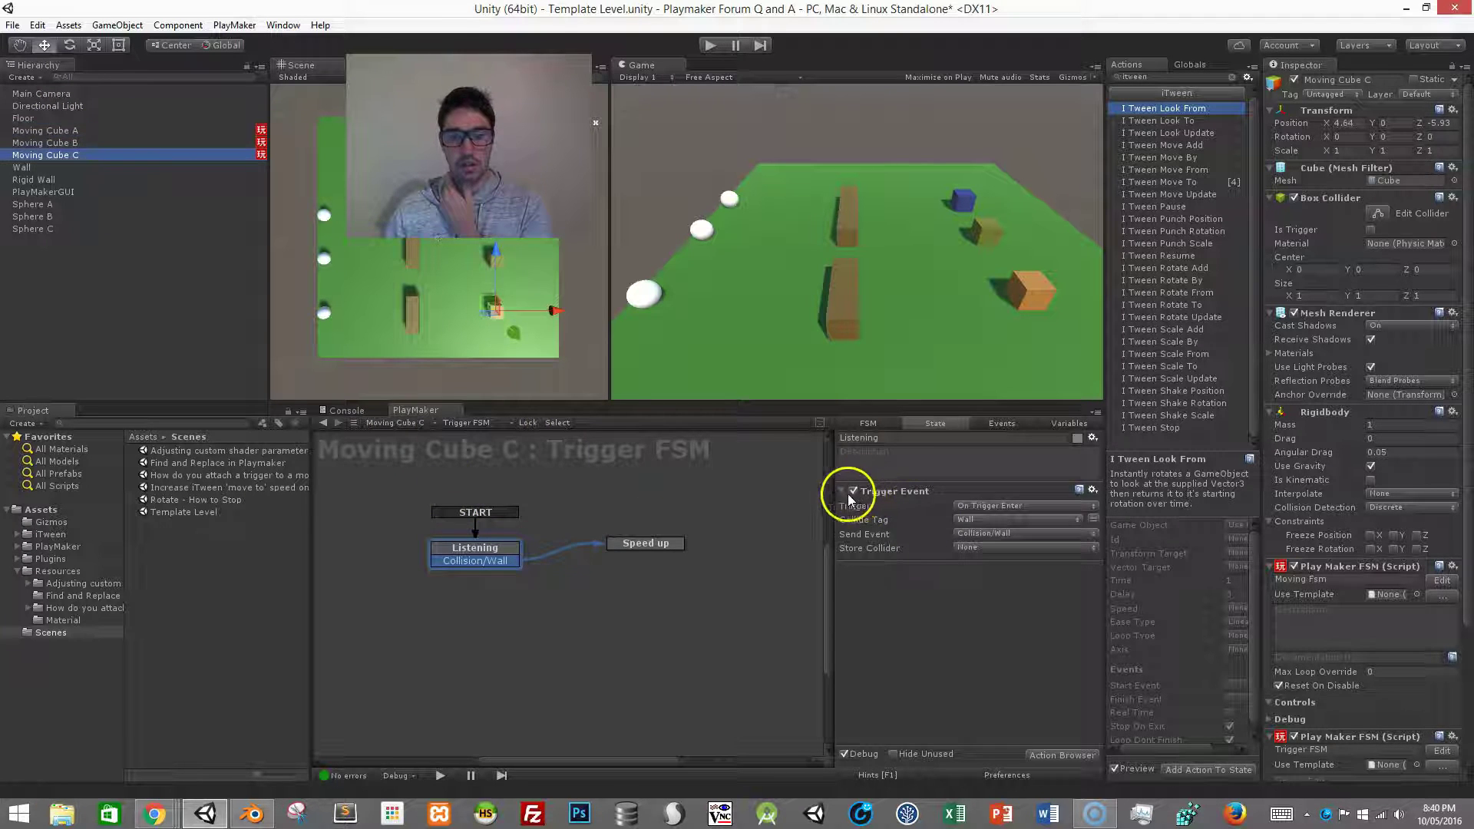
Step: Replace the Listening state's Trigger Event action with a Collision Event
{"action": "right_click", "coordinate": [895, 494]}
{"action": "left_click", "coordinate": [958, 707]}
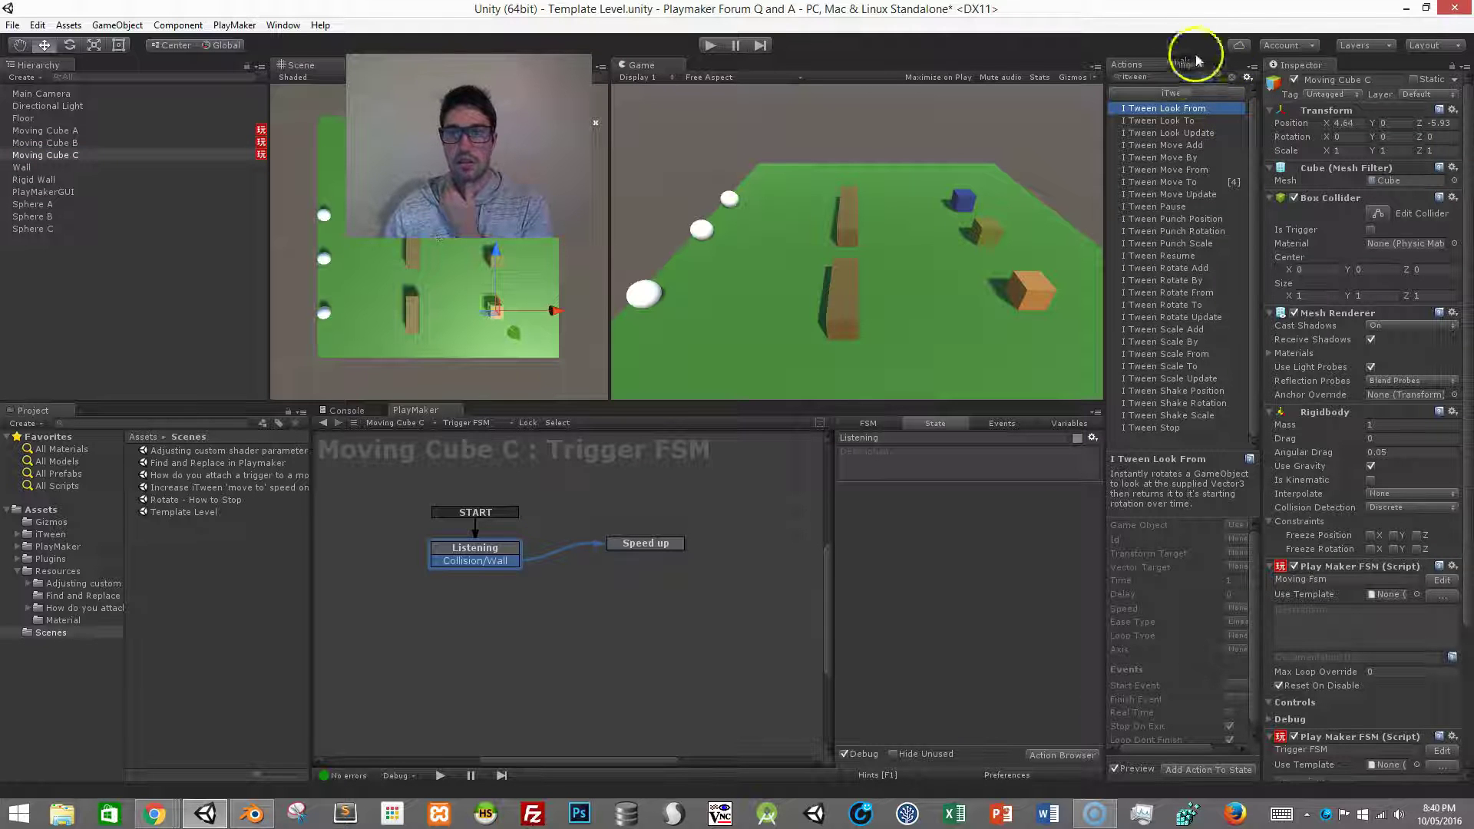
{"action": "type", "text": "collis"}
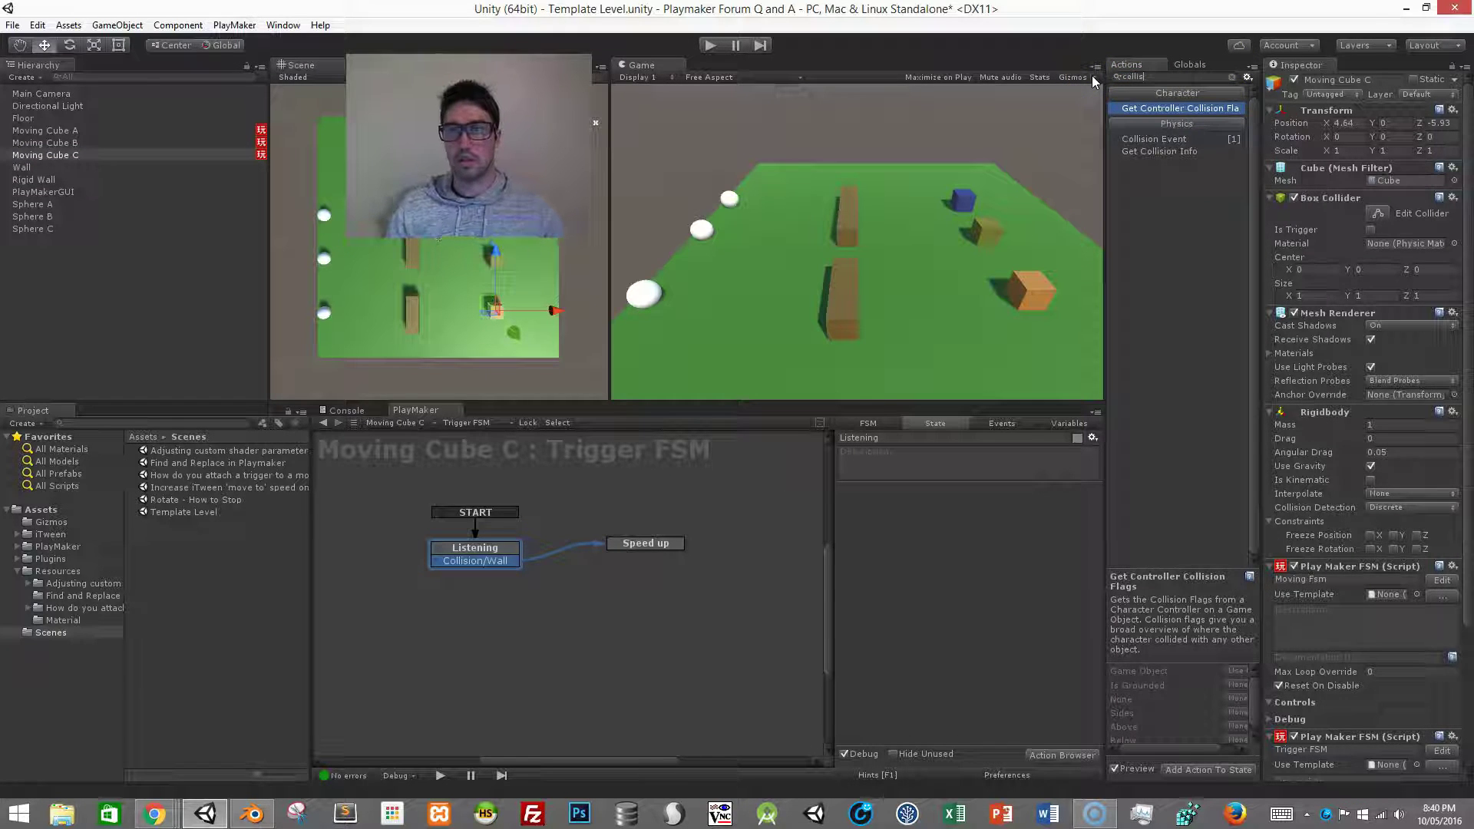
{"action": "left_click_drag", "start_coordinate": [1159, 139], "coordinate": [946, 537]}
Step: Set Collide Tag to Wall and Send Event to Collision/Wall, then play-test the scene
{"action": "left_click", "coordinate": [998, 519]}
{"action": "left_click", "coordinate": [991, 654]}
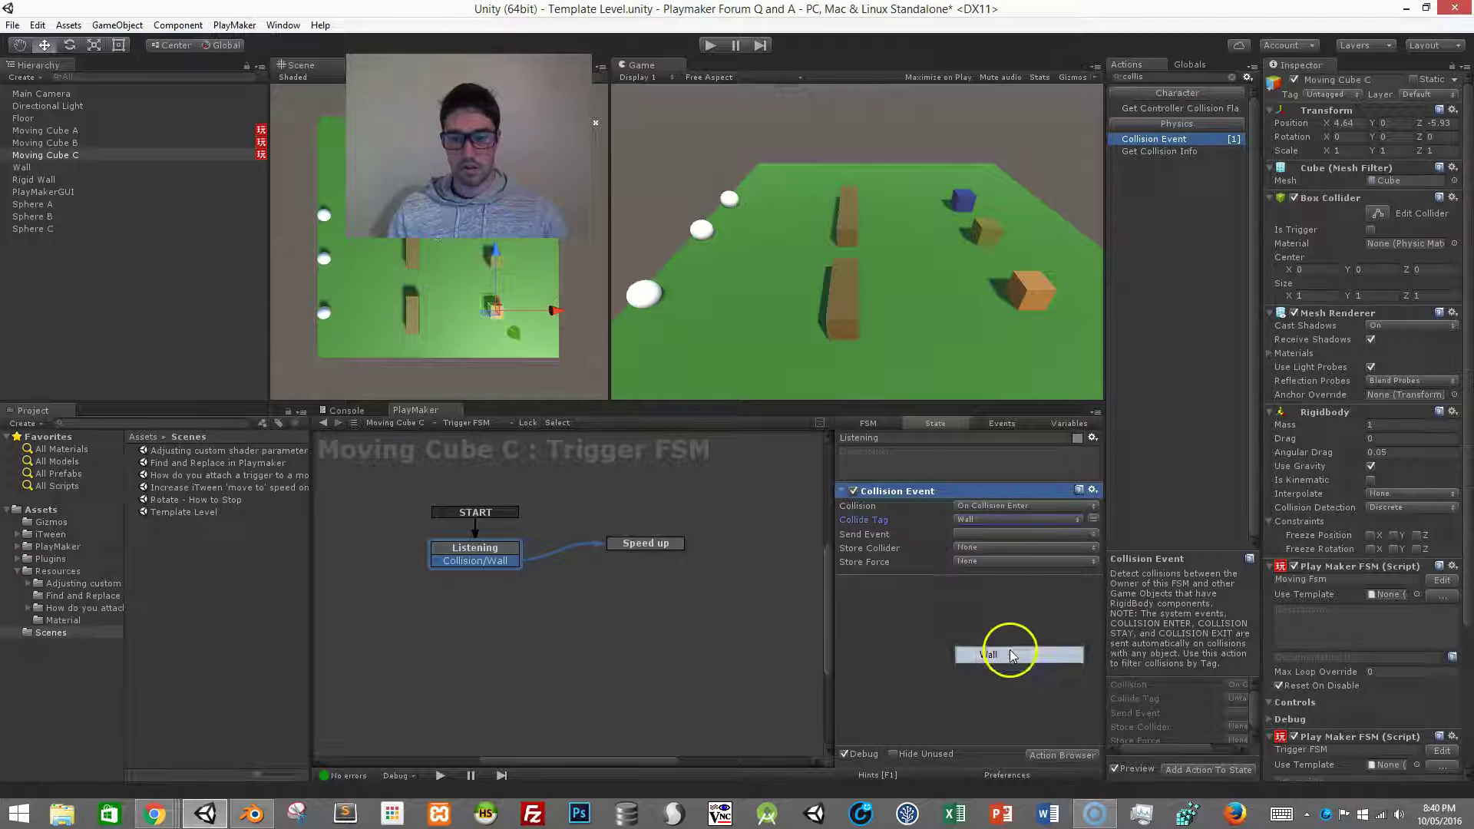
{"action": "left_click", "coordinate": [991, 533]}
{"action": "mouse_move", "coordinate": [1008, 574]}
{"action": "left_click", "coordinate": [937, 567]}
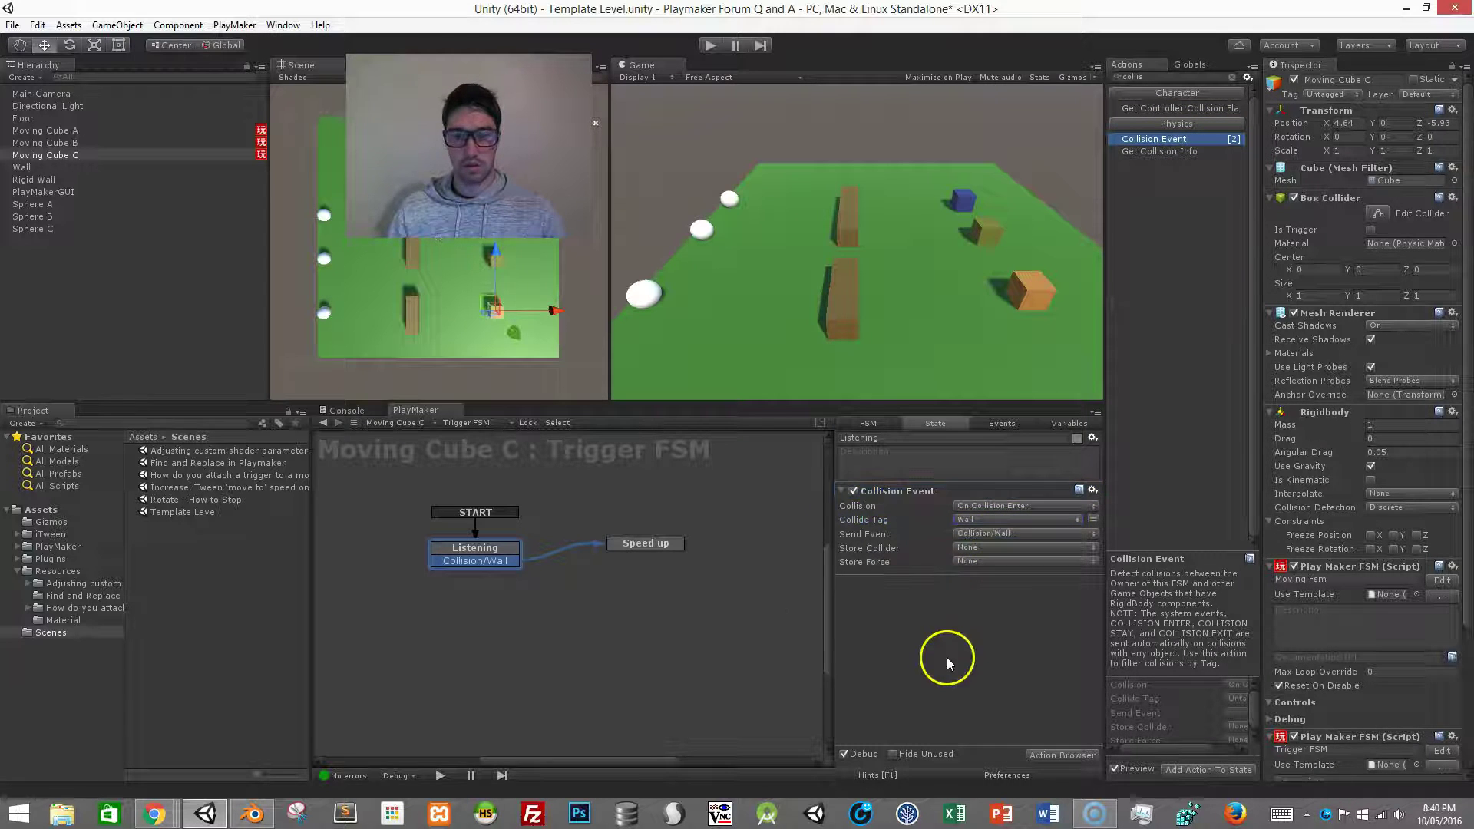
{"action": "left_click", "coordinate": [711, 48]}
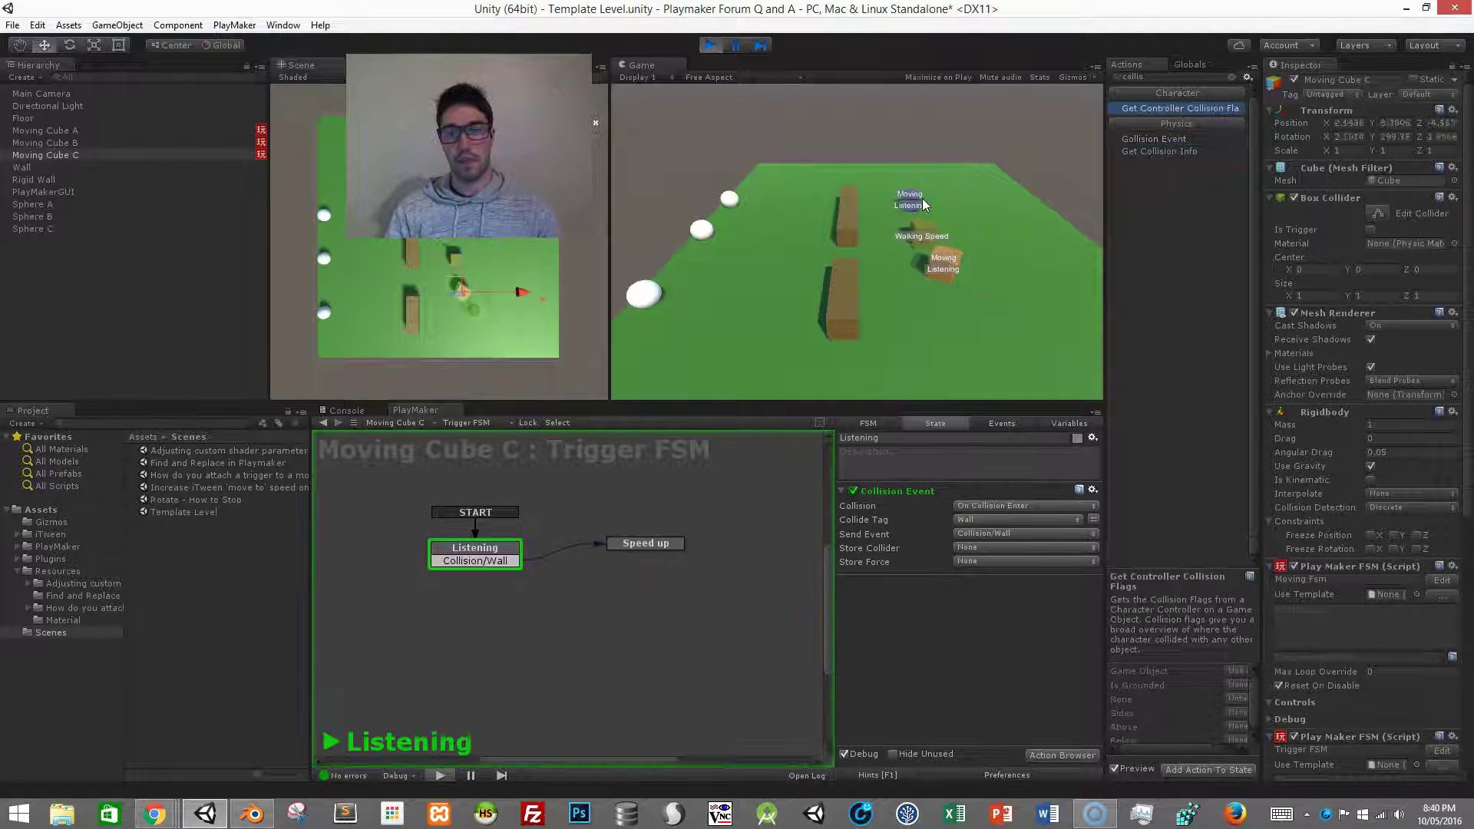
{"action": "left_click", "coordinate": [702, 40]}
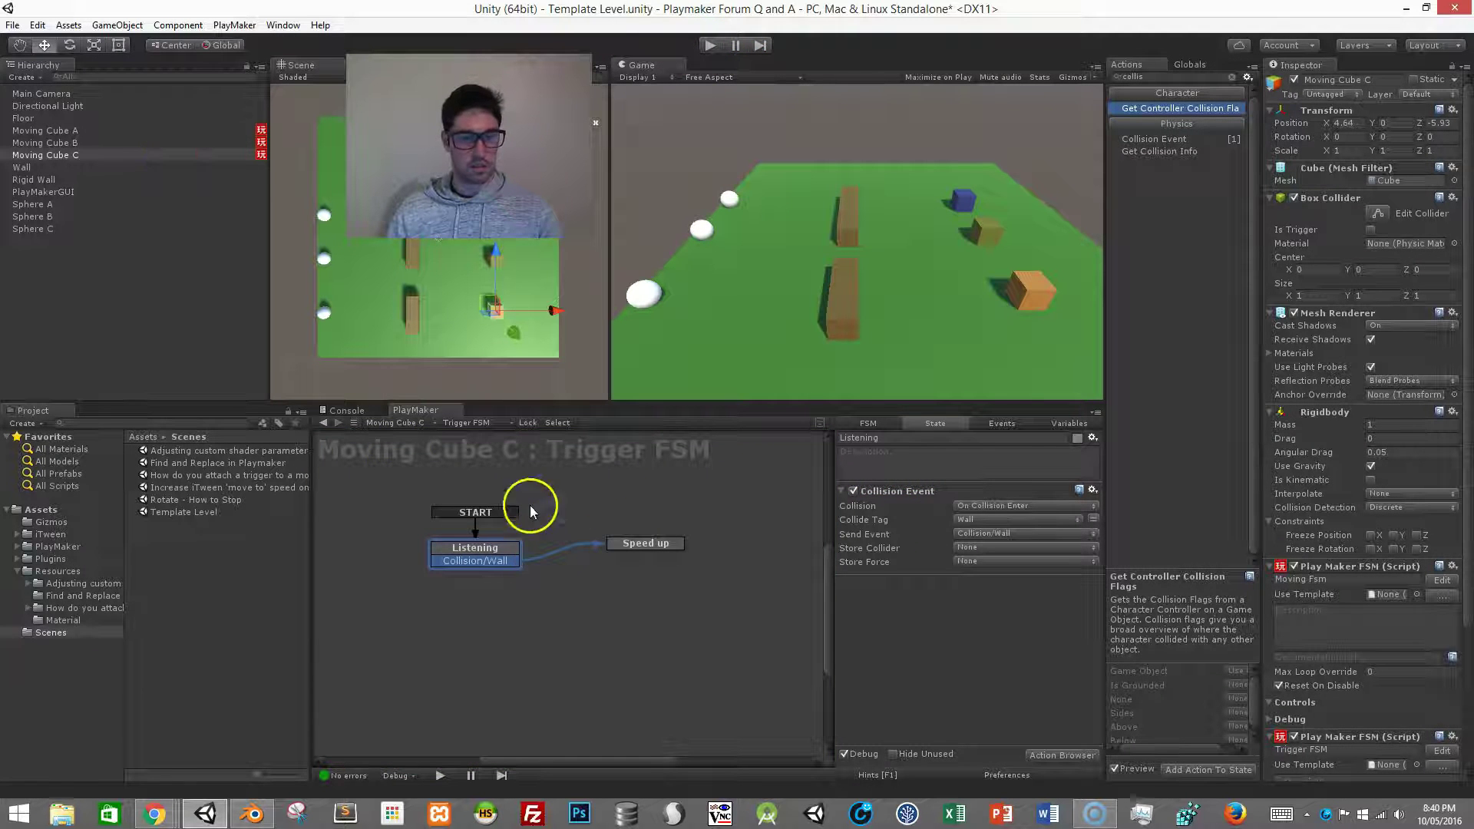
Step: Point the Moving state's iTween Move To at Sphere C, then play-test the scene
{"action": "left_click", "coordinate": [490, 425]}
{"action": "left_click", "coordinate": [513, 433]}
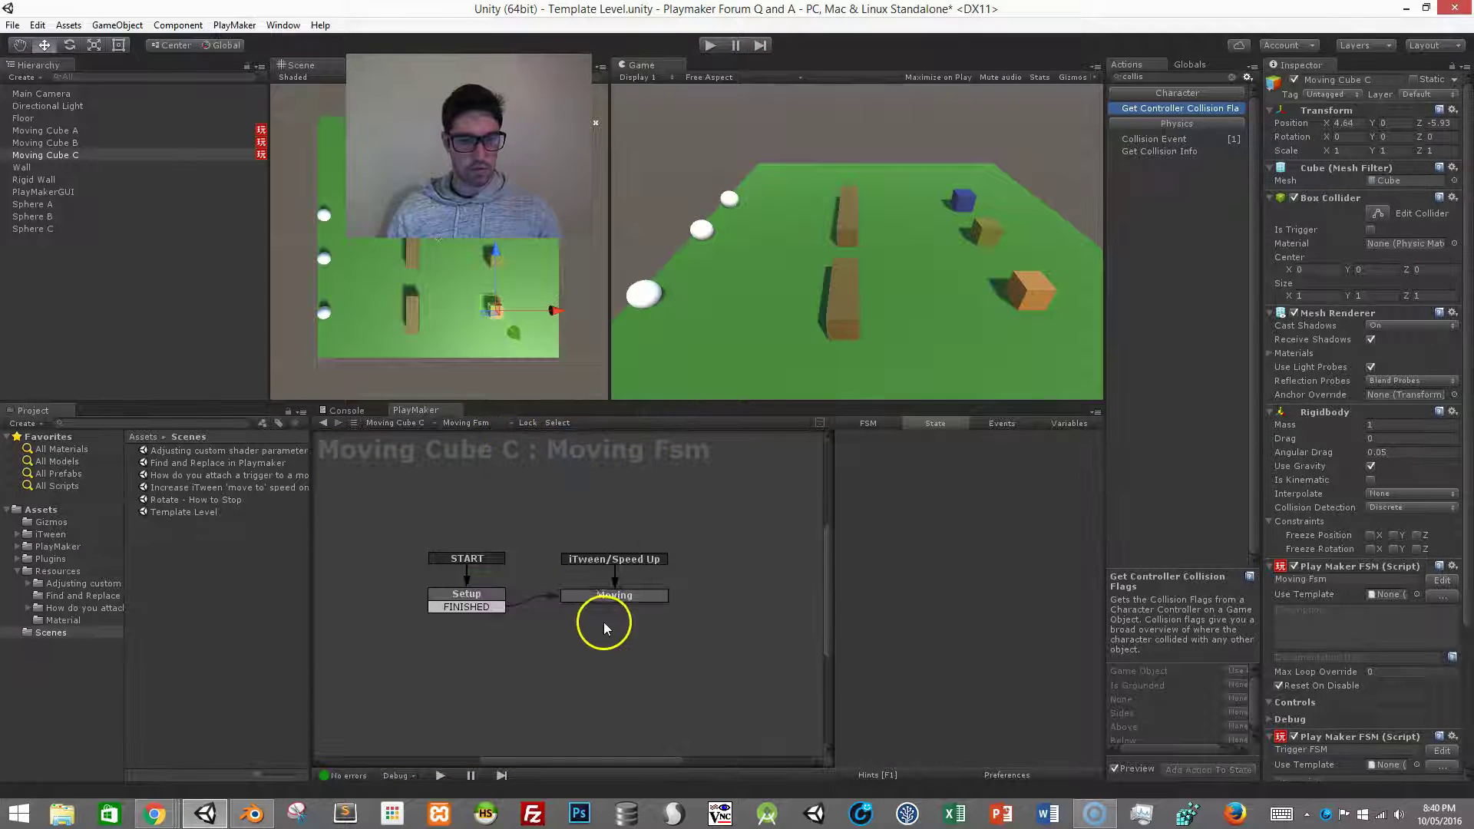
{"action": "left_click", "coordinate": [619, 598]}
{"action": "left_click_drag", "start_coordinate": [53, 223], "coordinate": [978, 534]}
{"action": "left_click", "coordinate": [714, 44]}
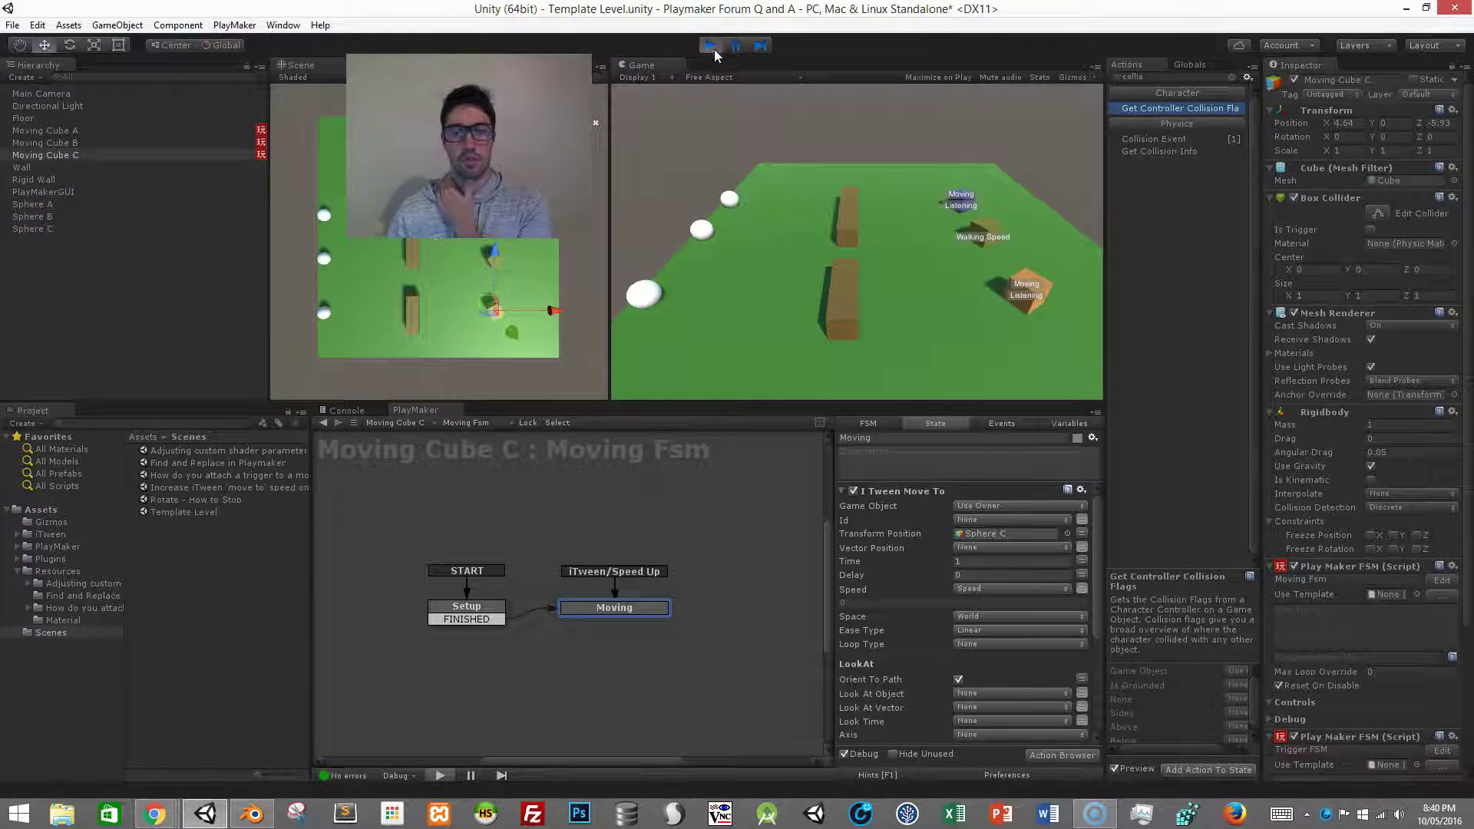
{"action": "left_click", "coordinate": [893, 263]}
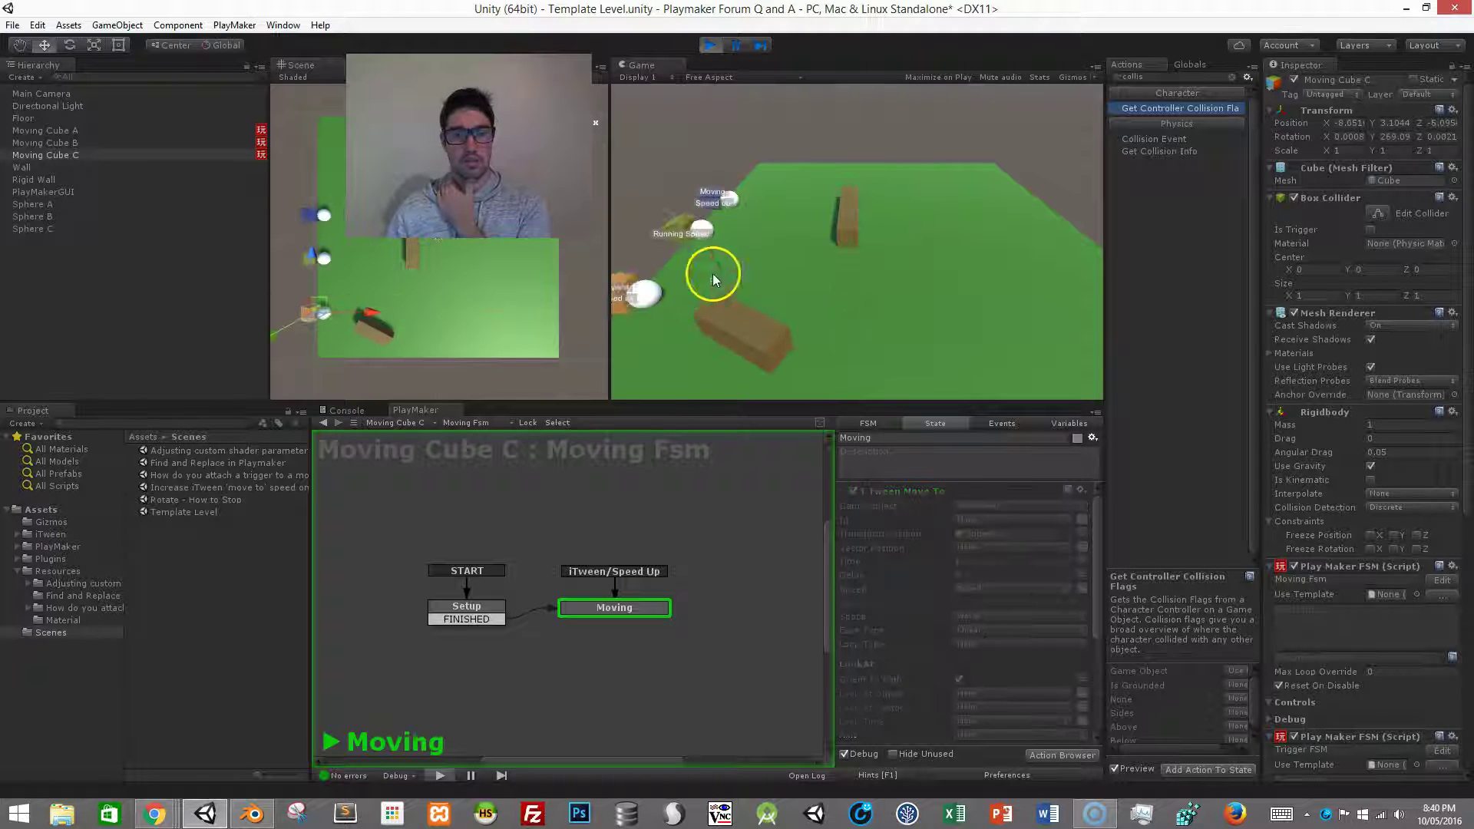
{"action": "left_click", "coordinate": [711, 45]}
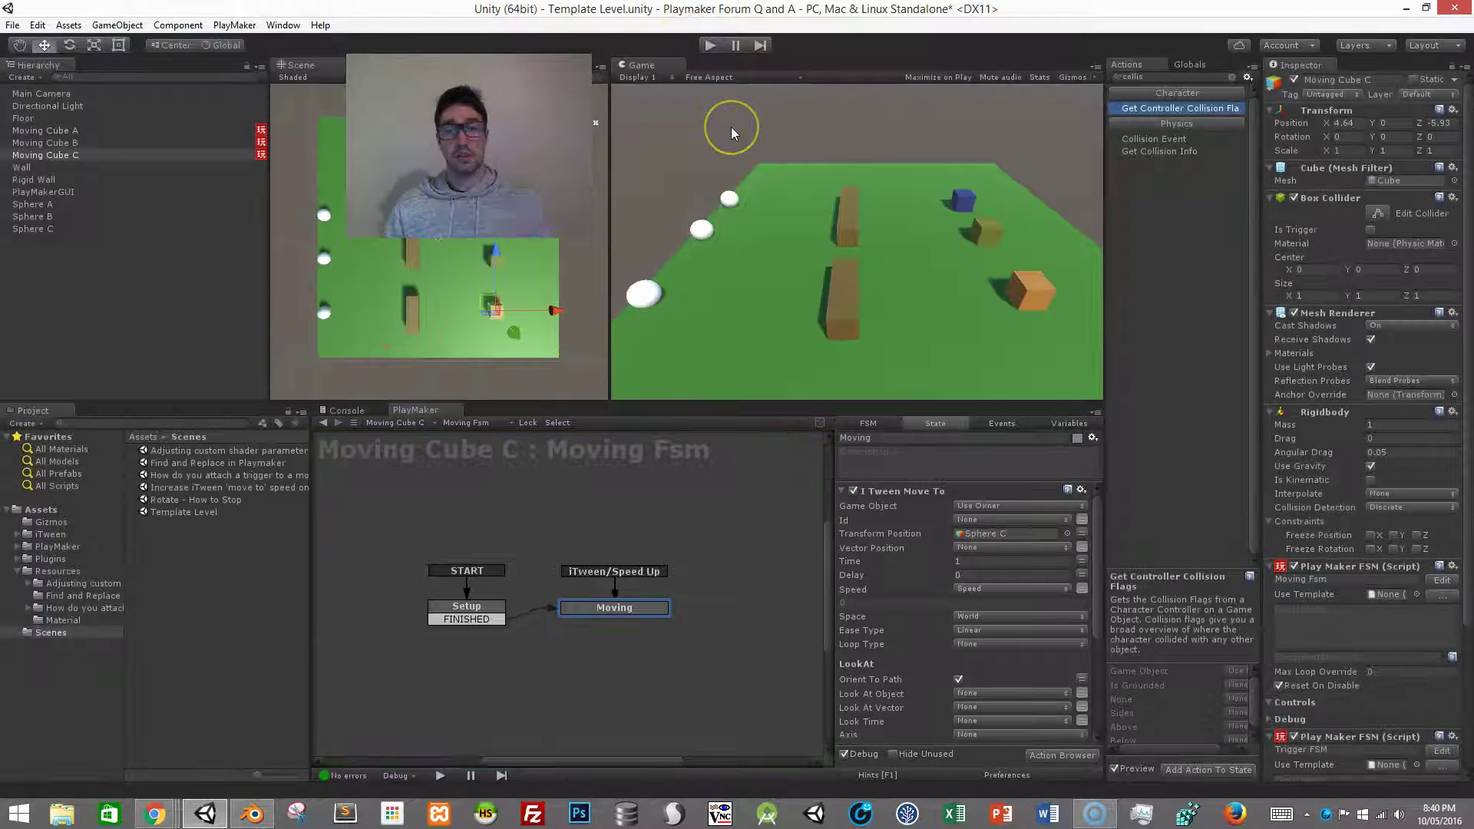